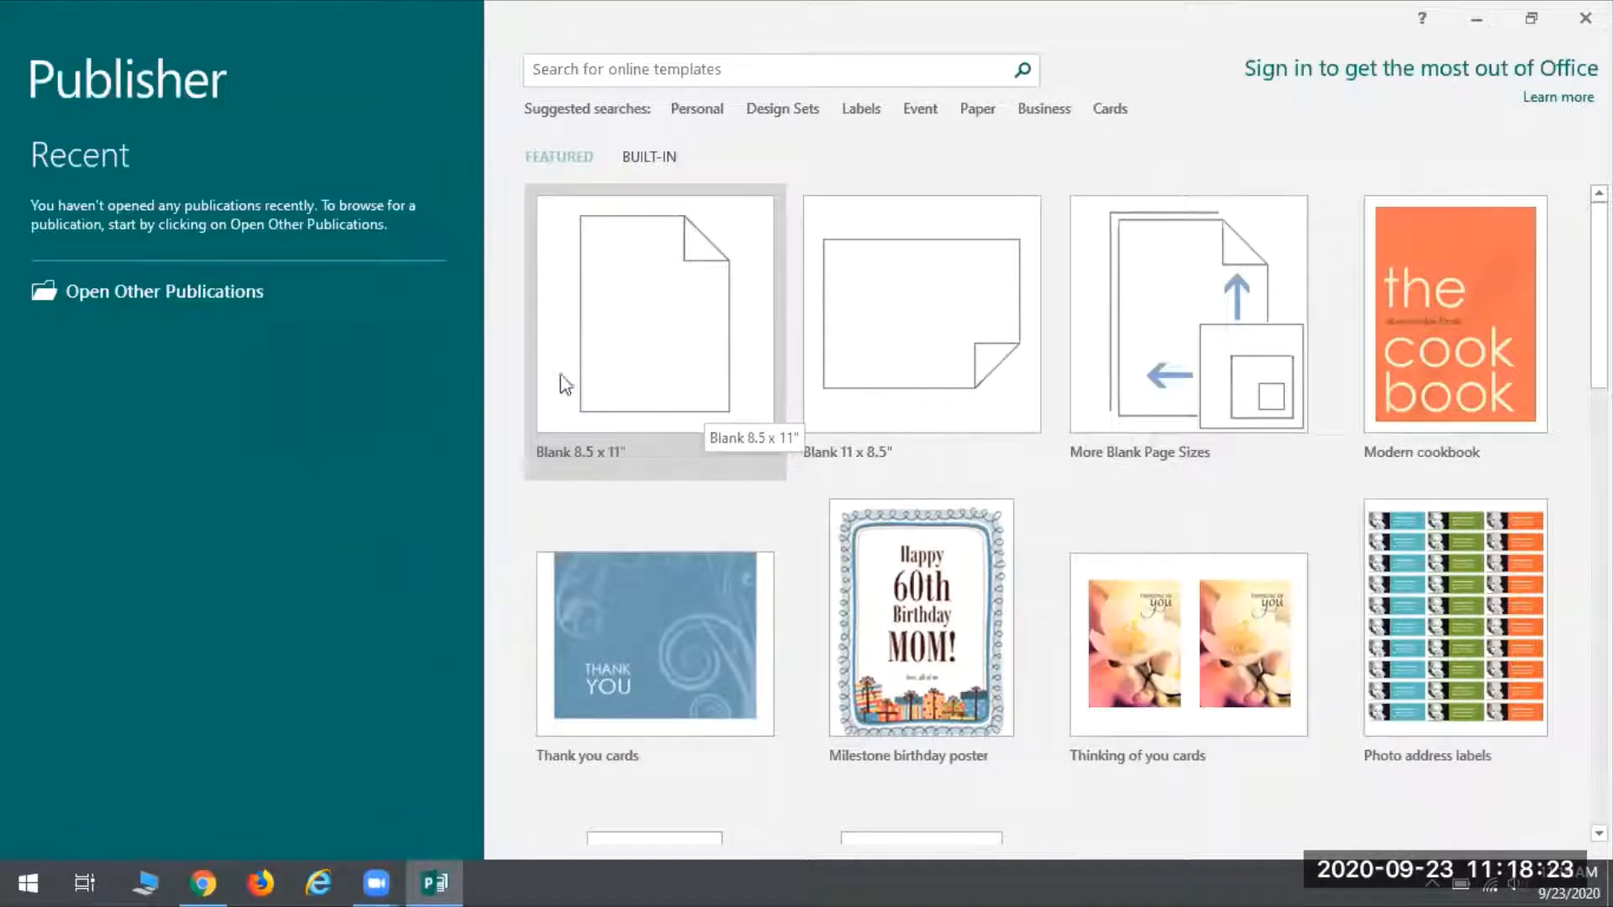
Choose the Blank 8.5 x 11" template to create Publication1
left_click(694, 317)
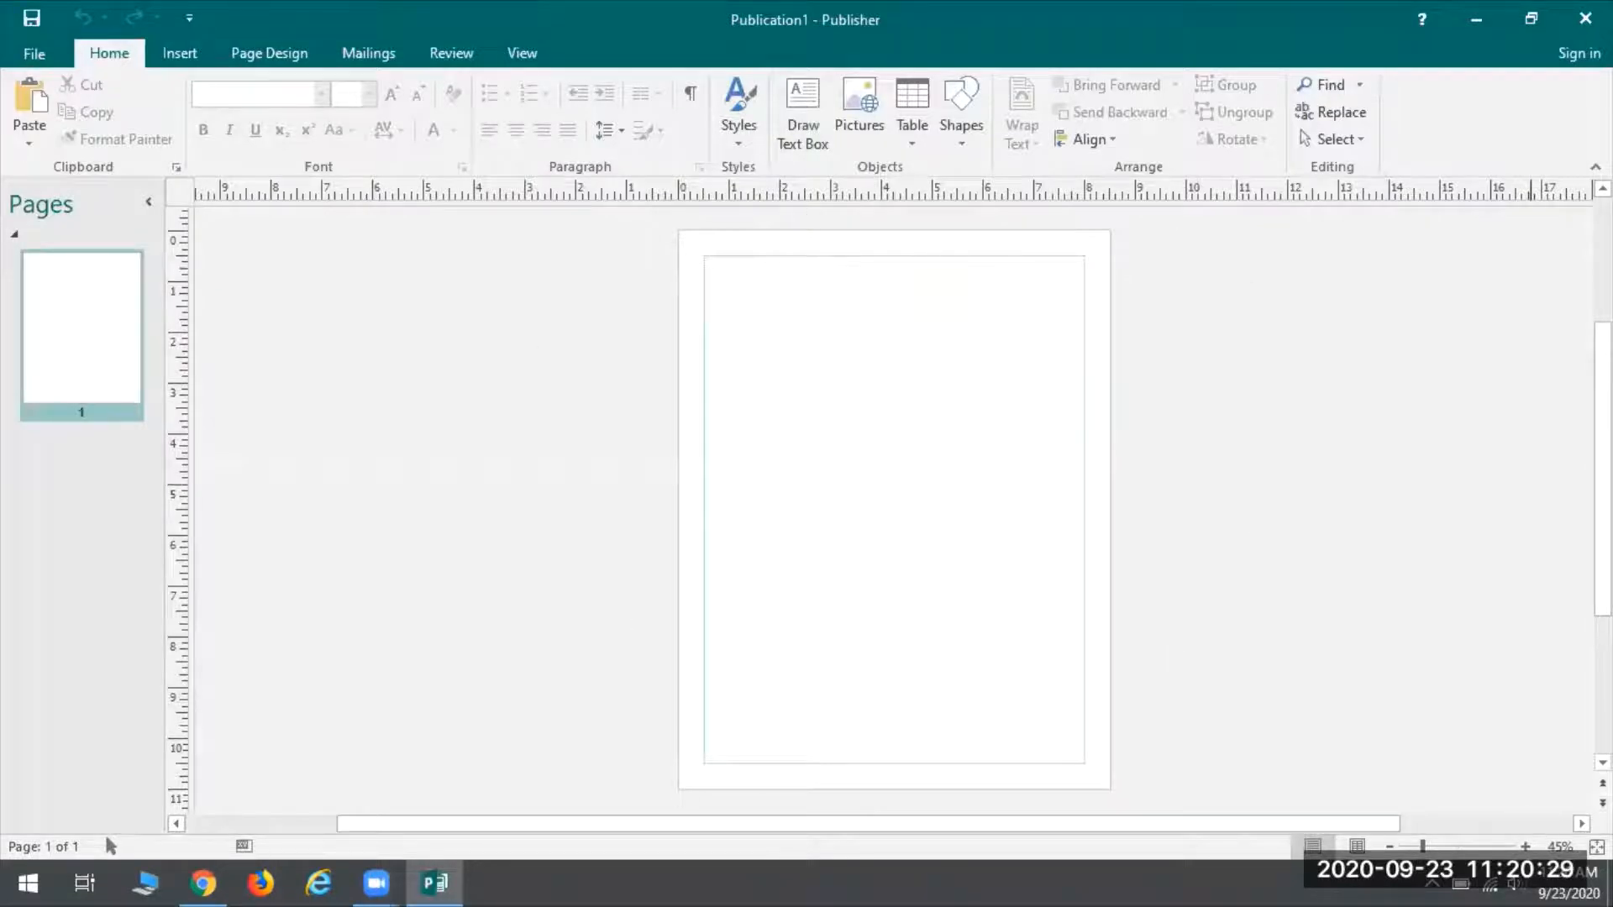
Zoom the page out to 40% so it fits, then bring up the Page Design tab
scroll(893, 509, "up", 2)
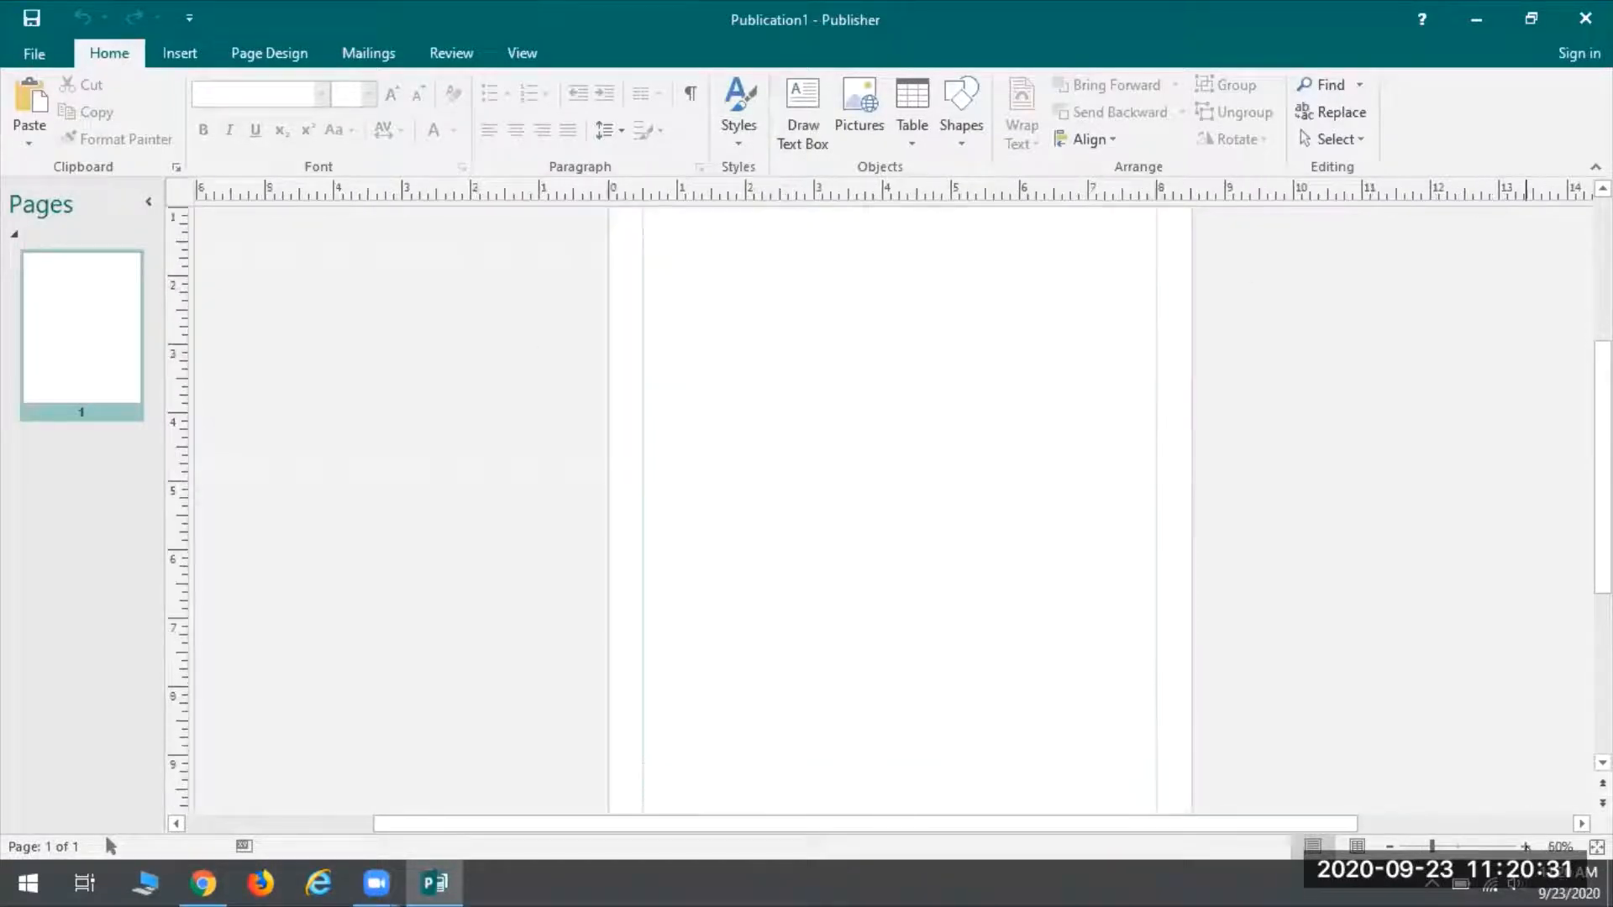
scroll(894, 509, "up", 2)
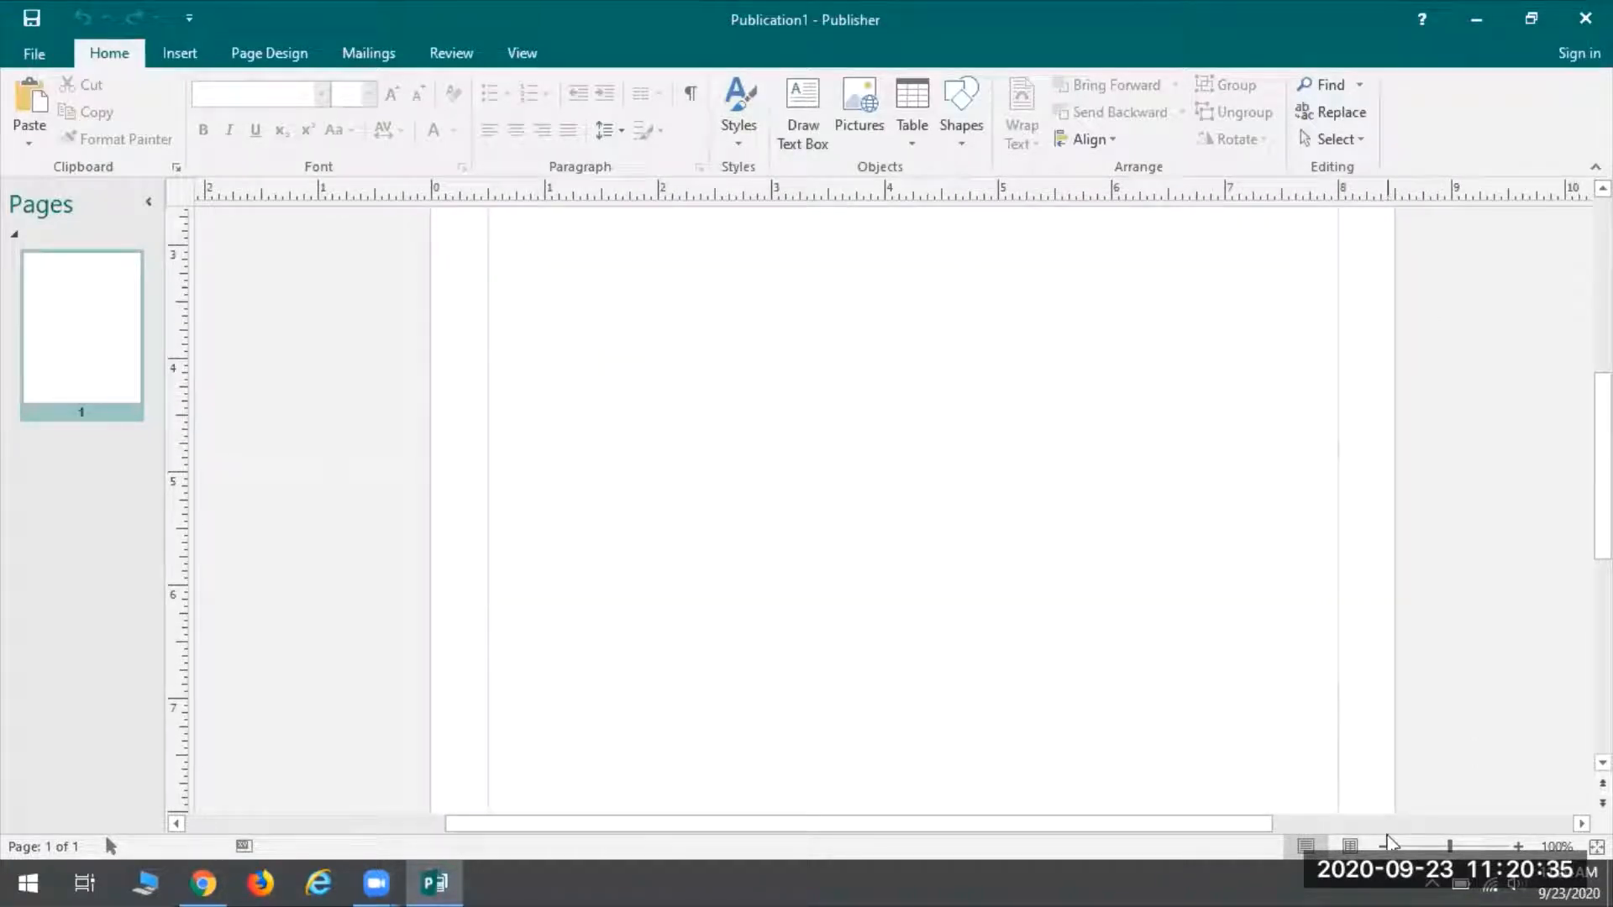
left_click(1385, 846)
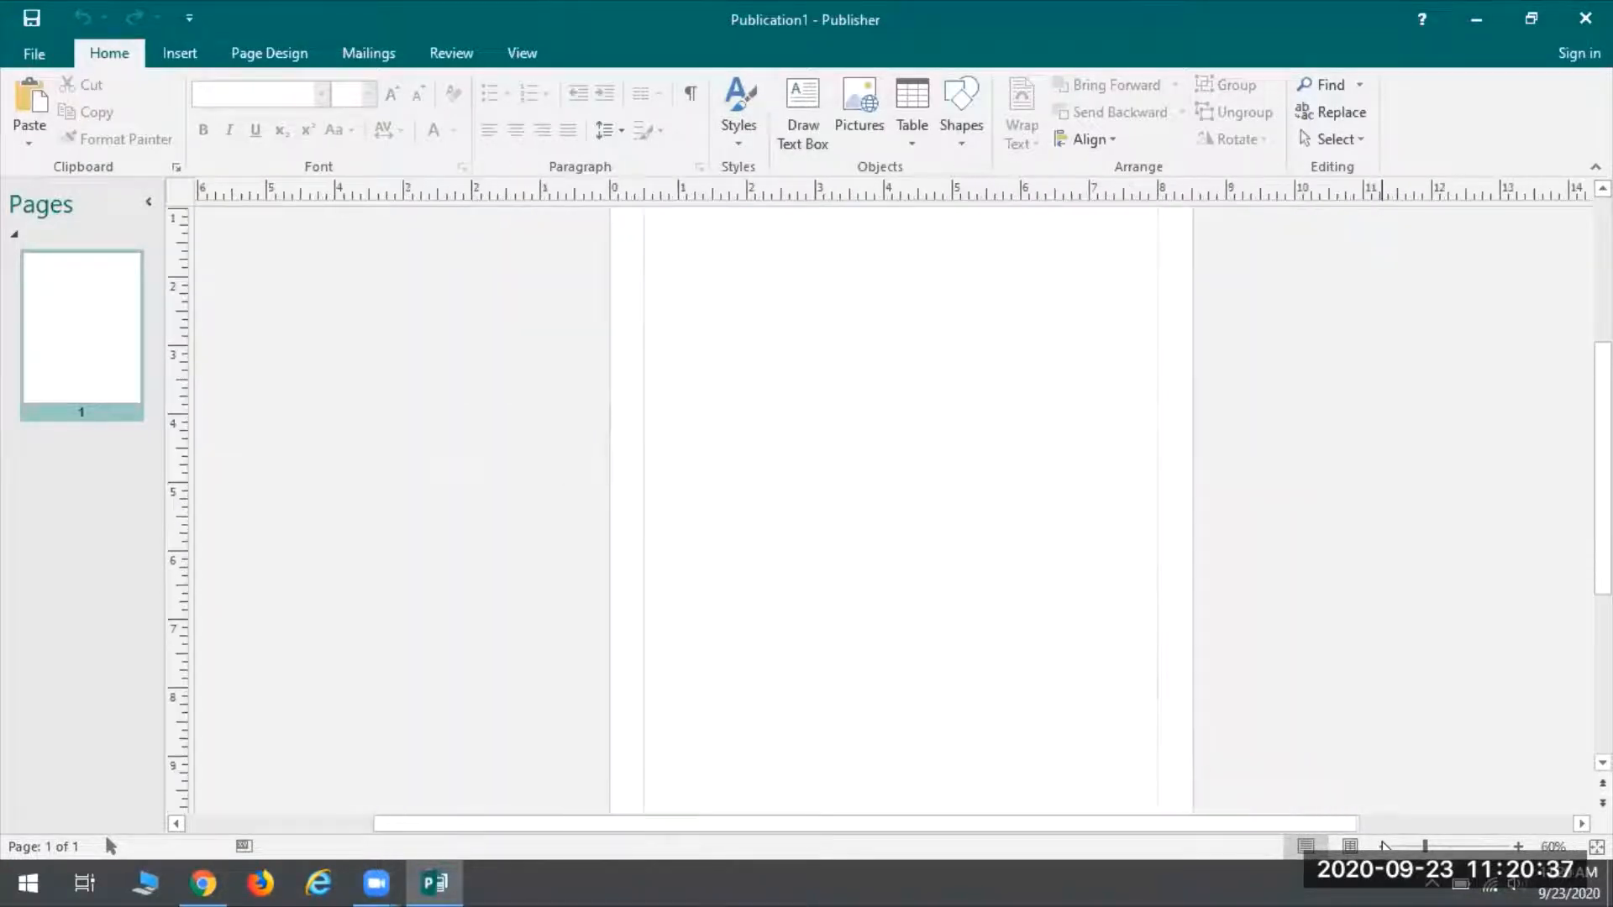
left_click(1384, 846)
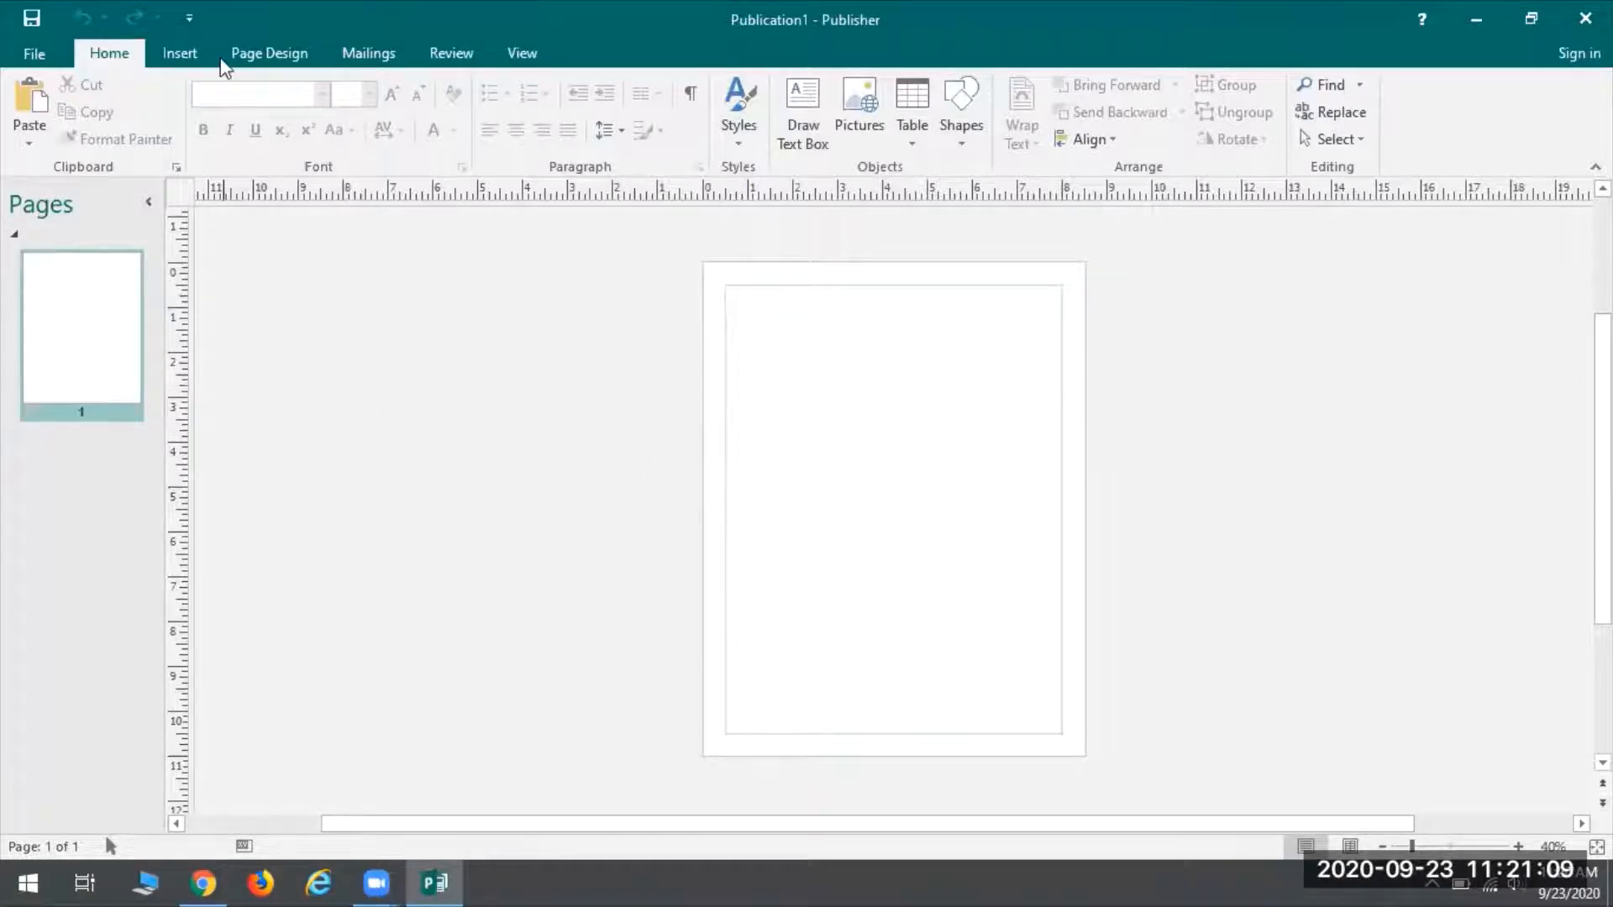
left_click(266, 53)
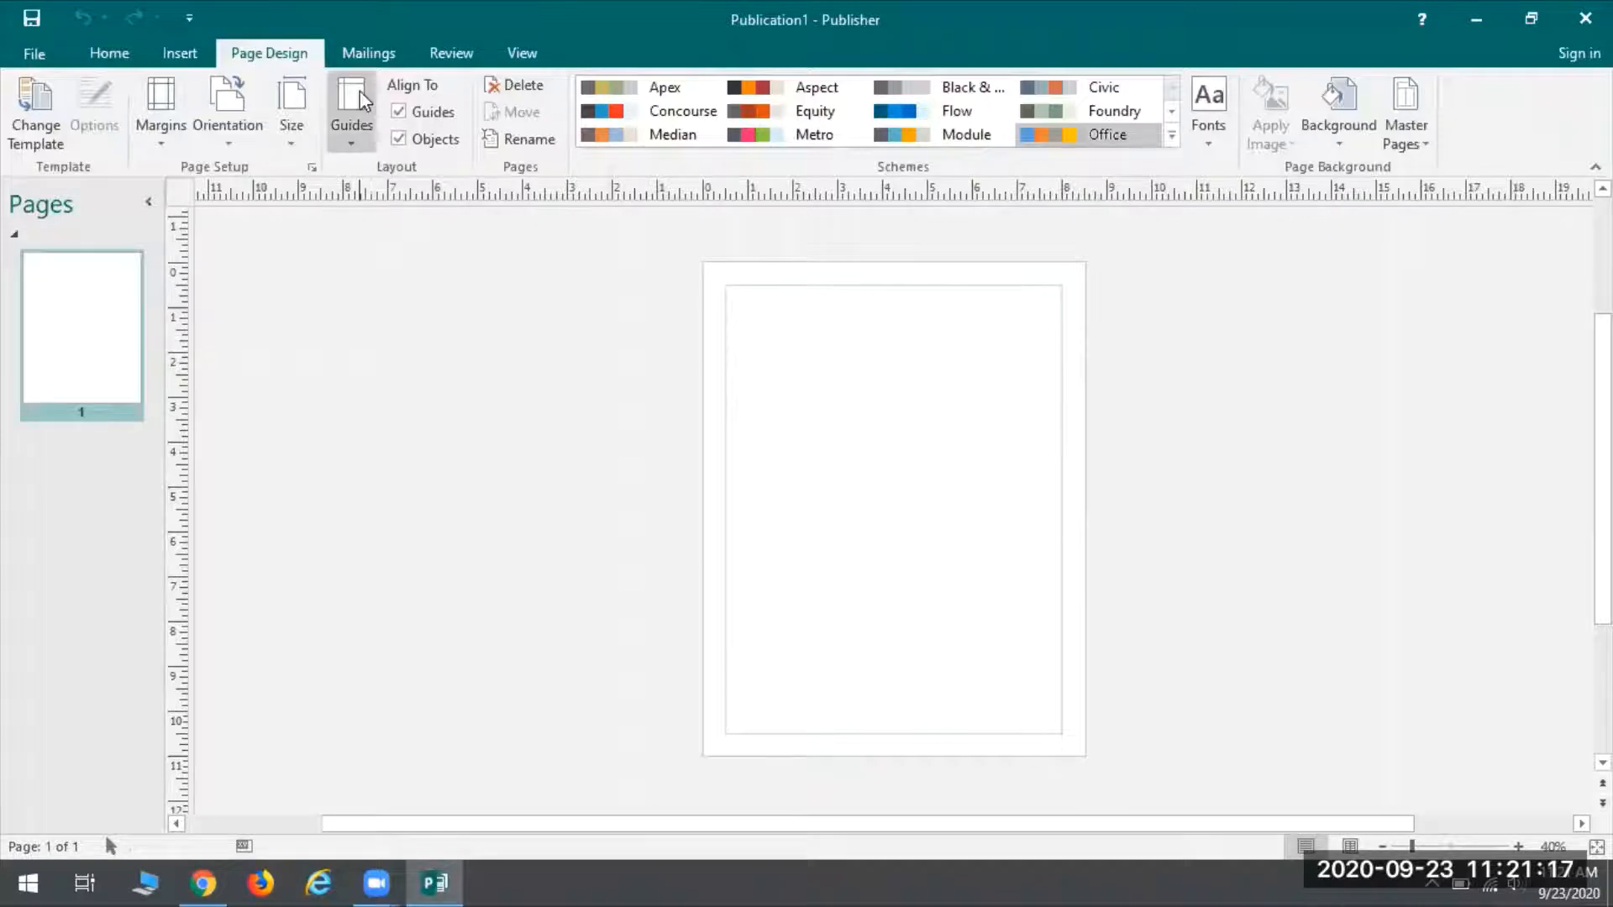
Open the Guides gallery of built-in ruler guide layouts on the Page Design tab
left_click(351, 138)
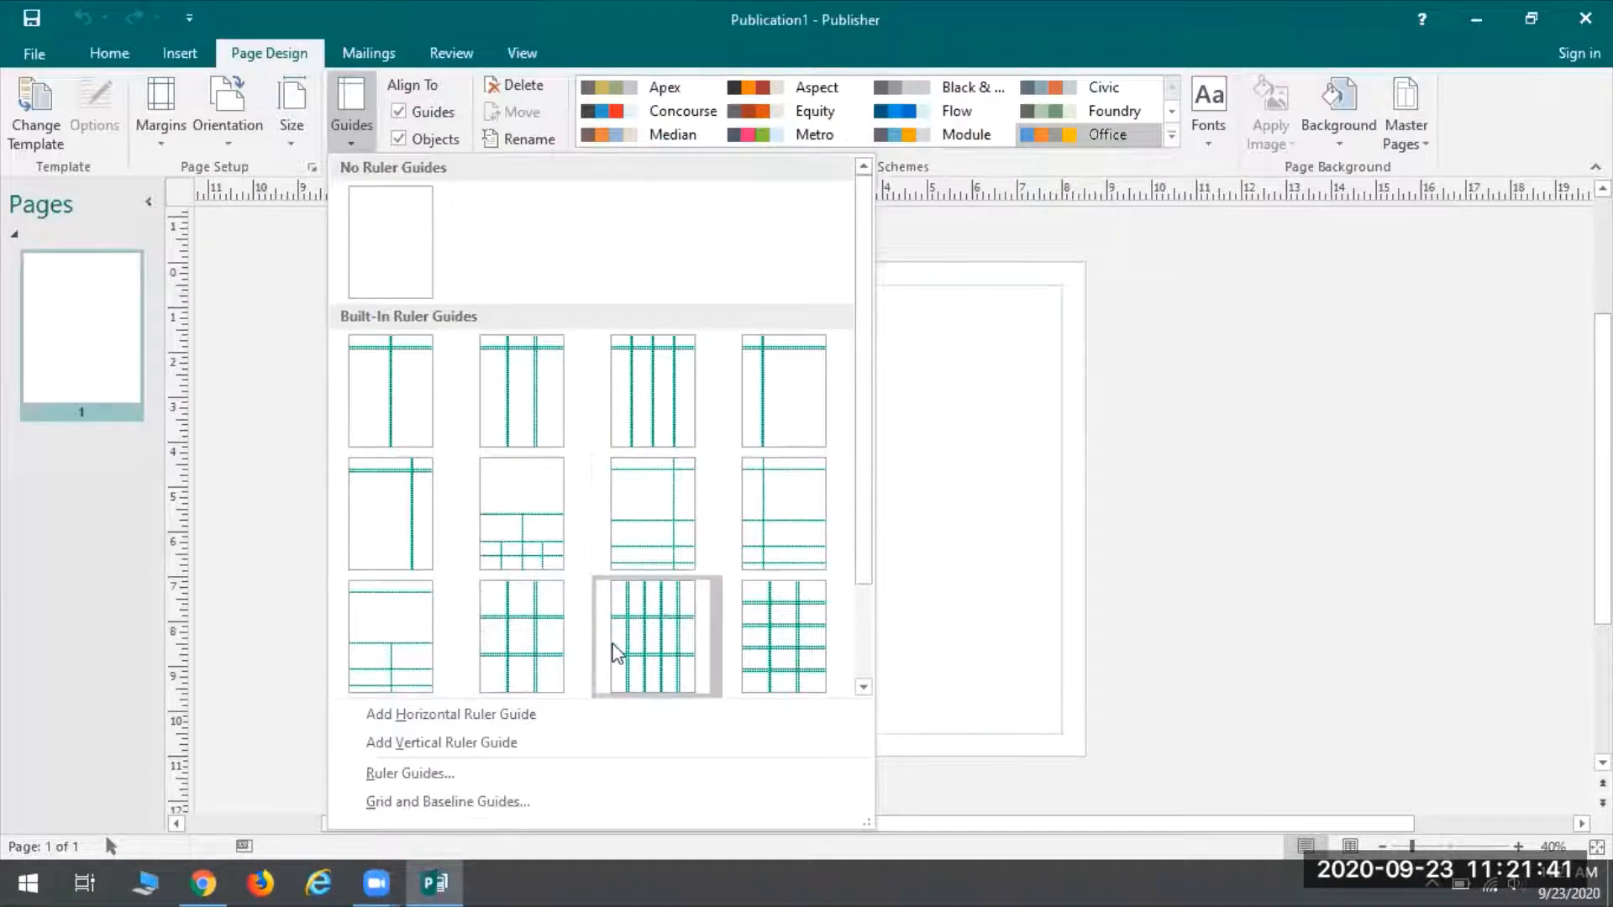
Add a horizontal ruler guide at 2 inches using the Ruler Guides dialog
left_click(402, 771)
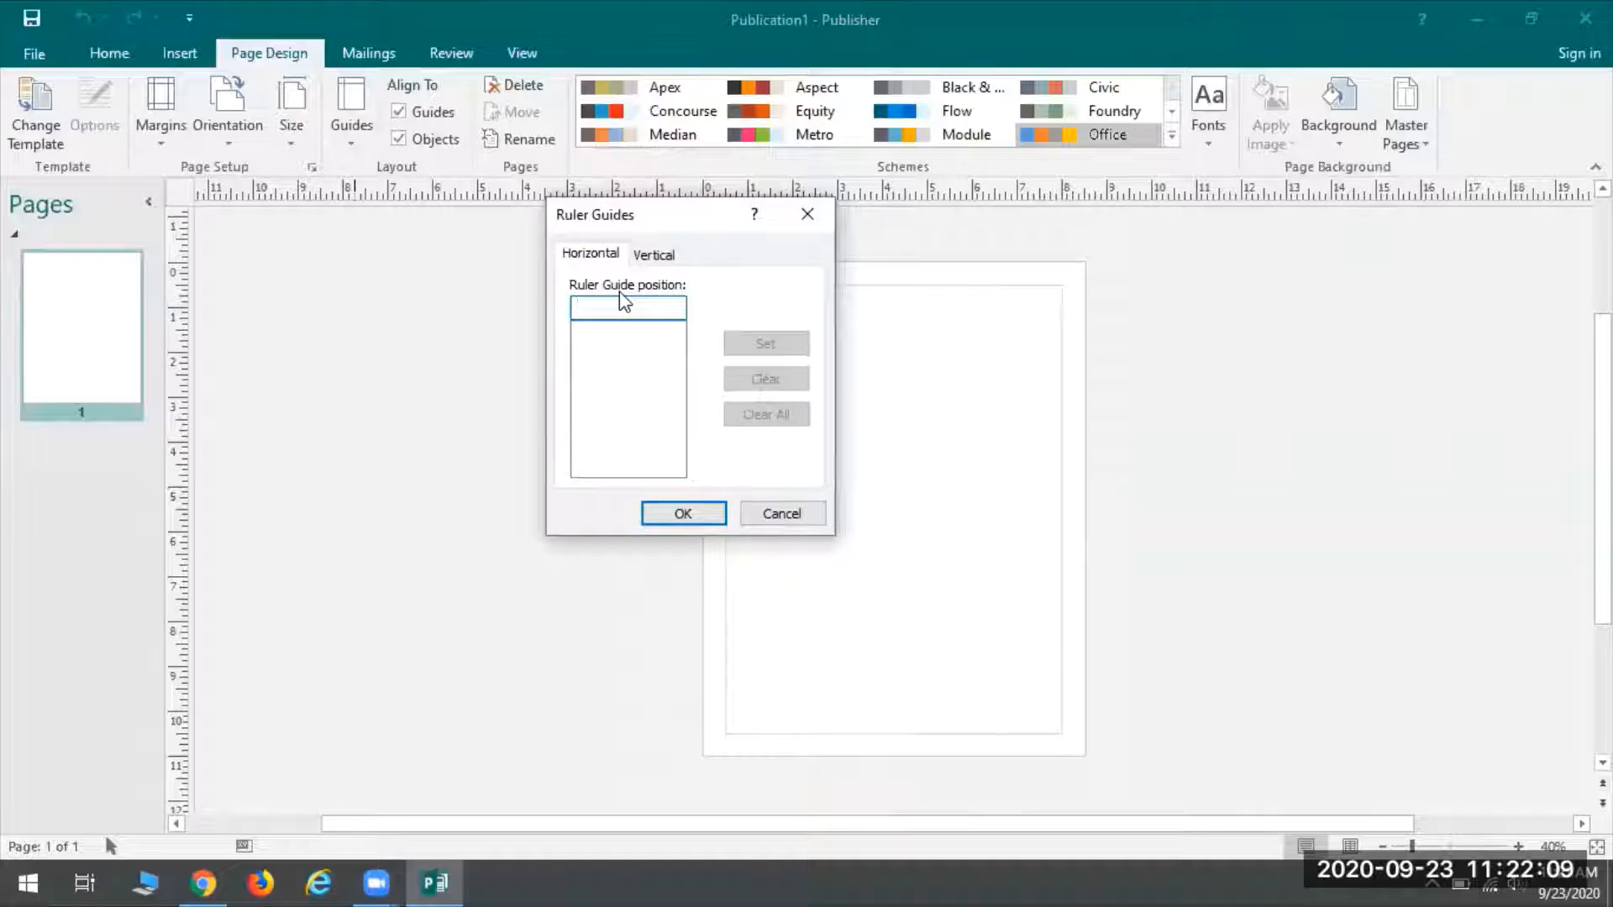
type("2")
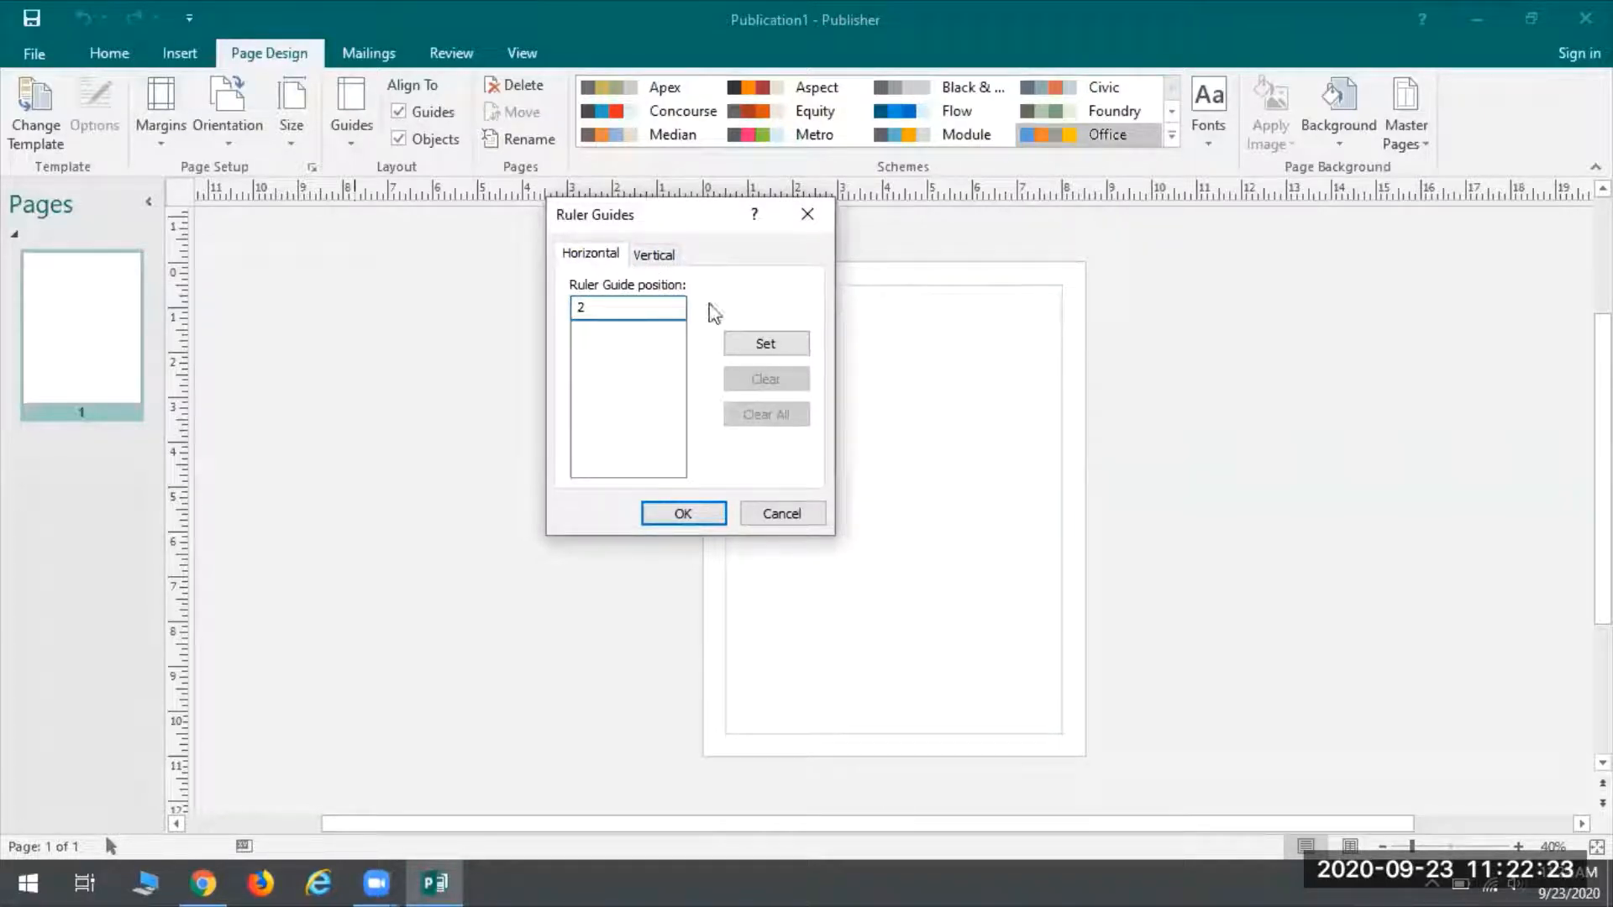
left_click(759, 346)
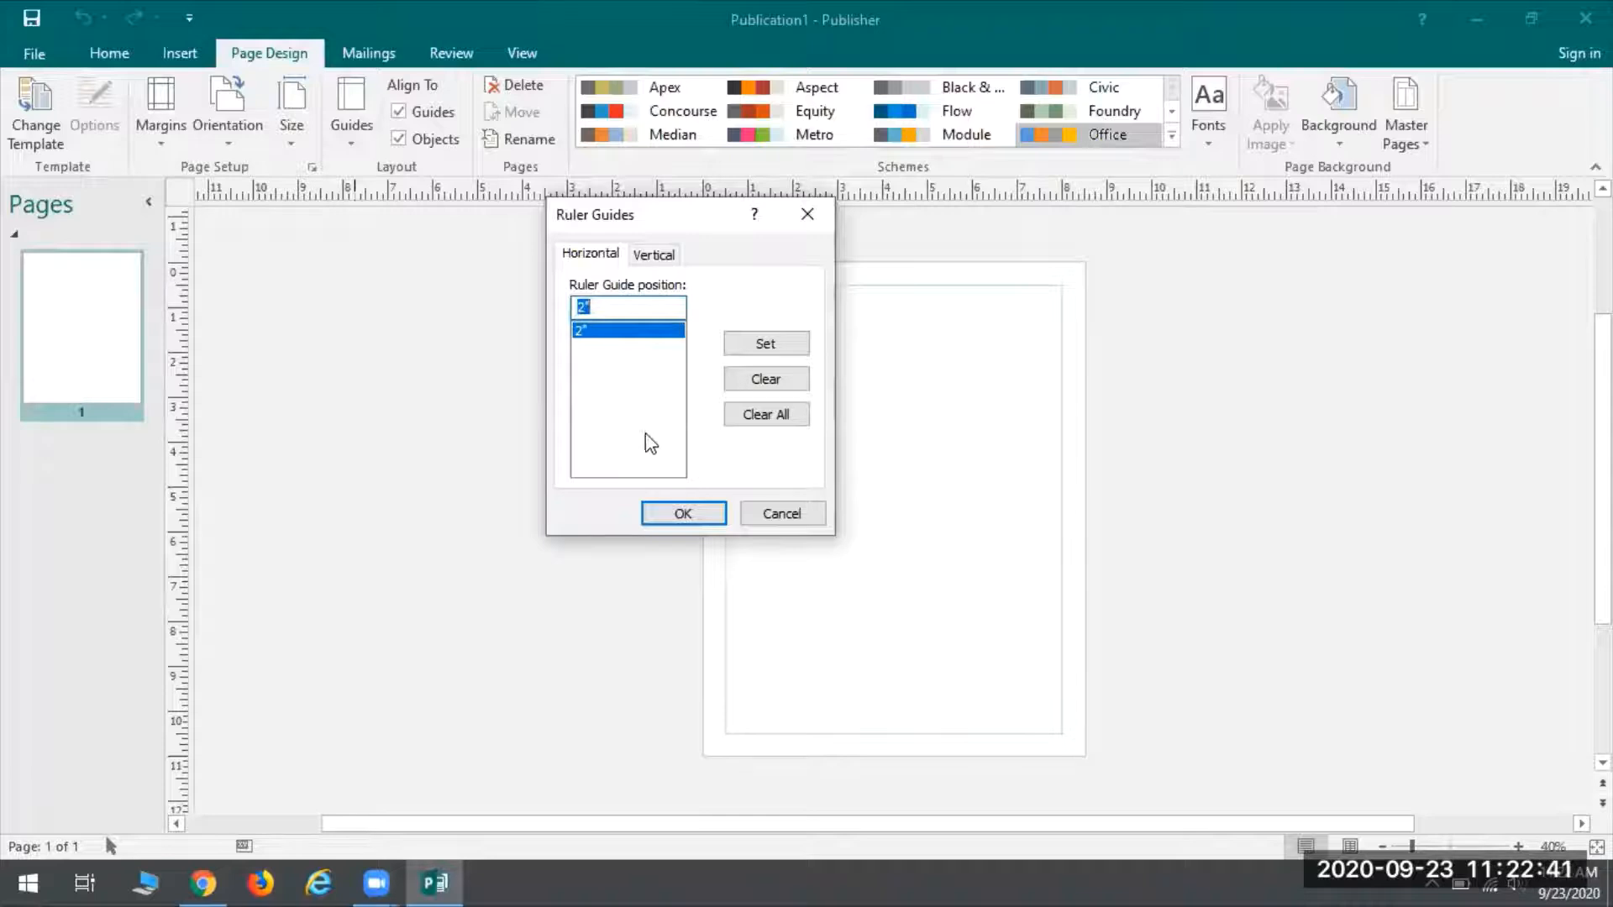
left_click(680, 514)
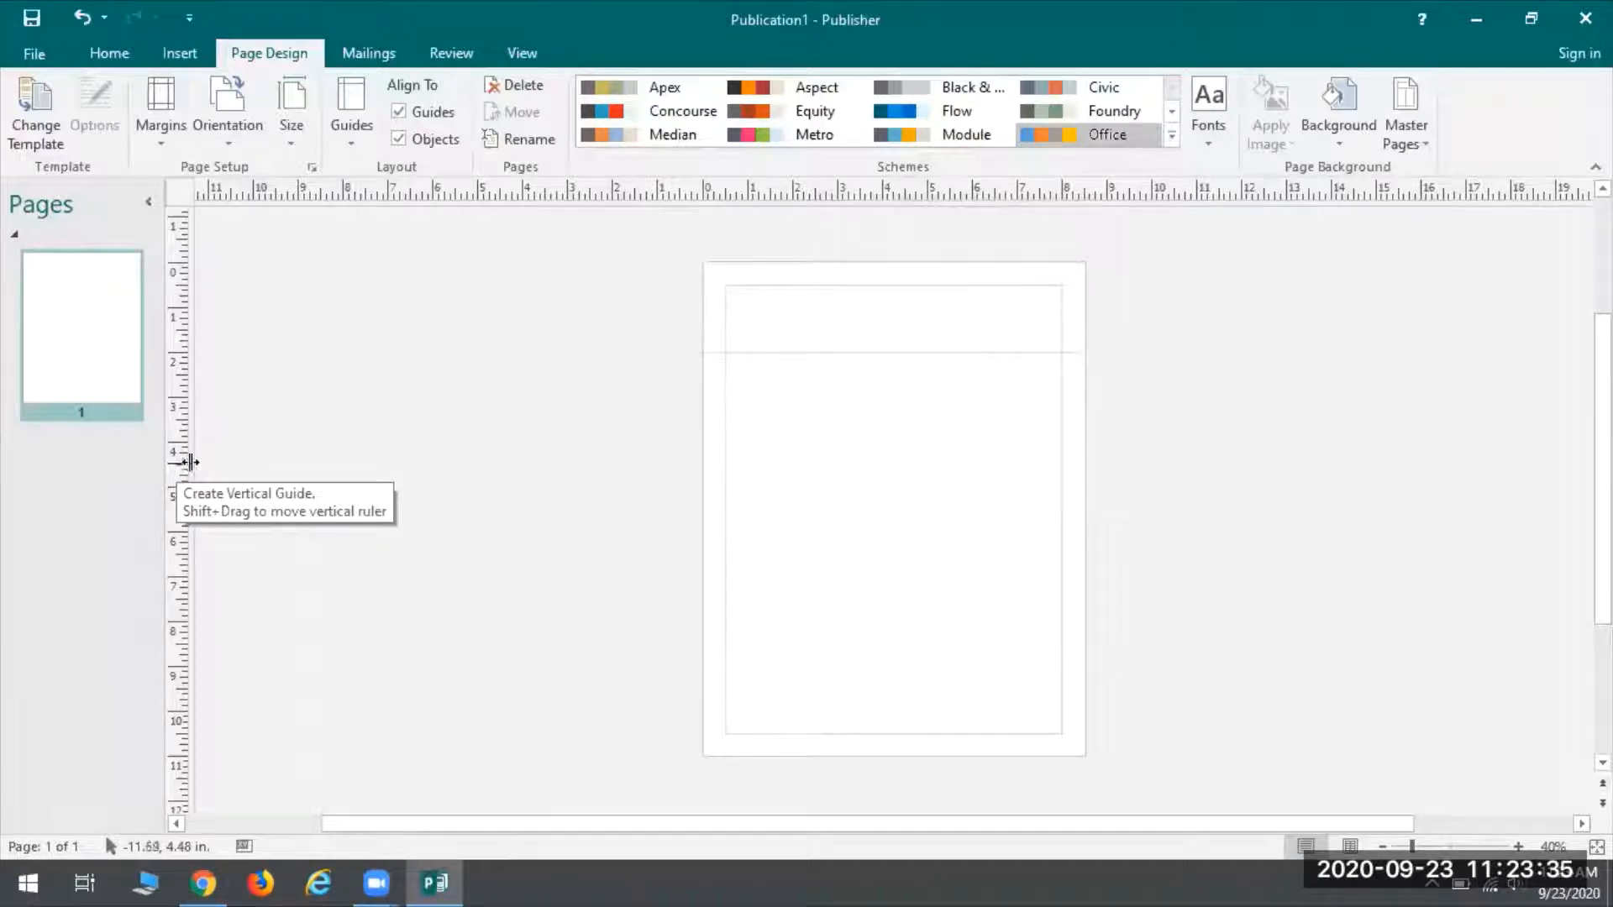
Drag a vertical ruler guide onto the page near its right margin
mouse_move(177, 476)
left_mouse_down()
mouse_move(691, 486)
mouse_move(1026, 526)
mouse_move(1011, 518)
left_mouse_up()
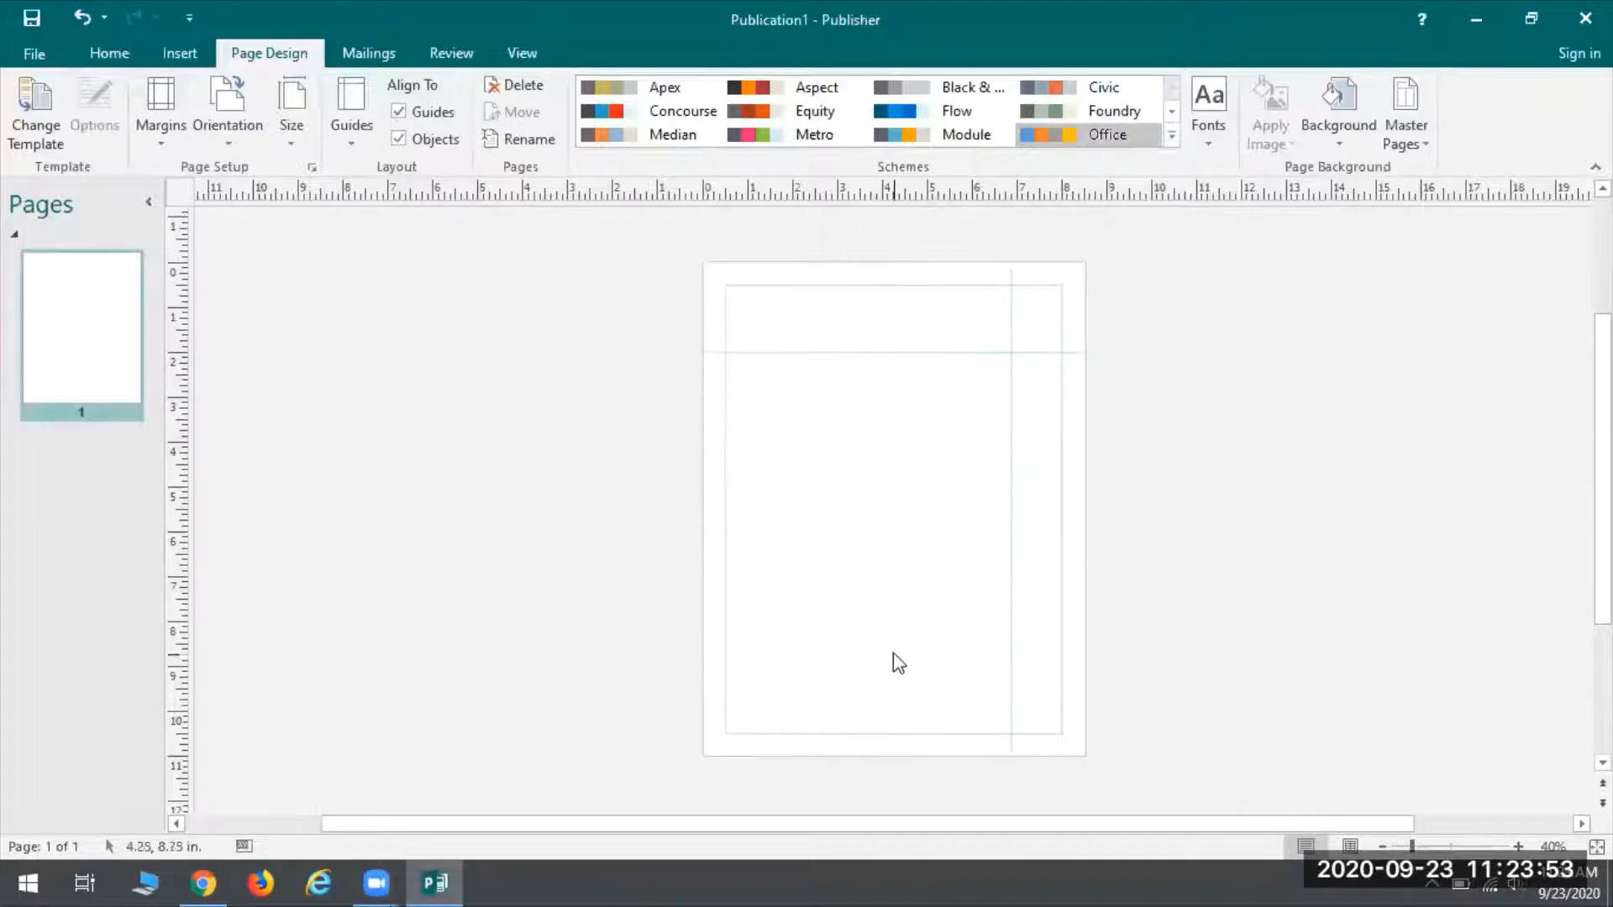
Delete the vertical ruler guide and switch to the Insert tab
right_click(1013, 439)
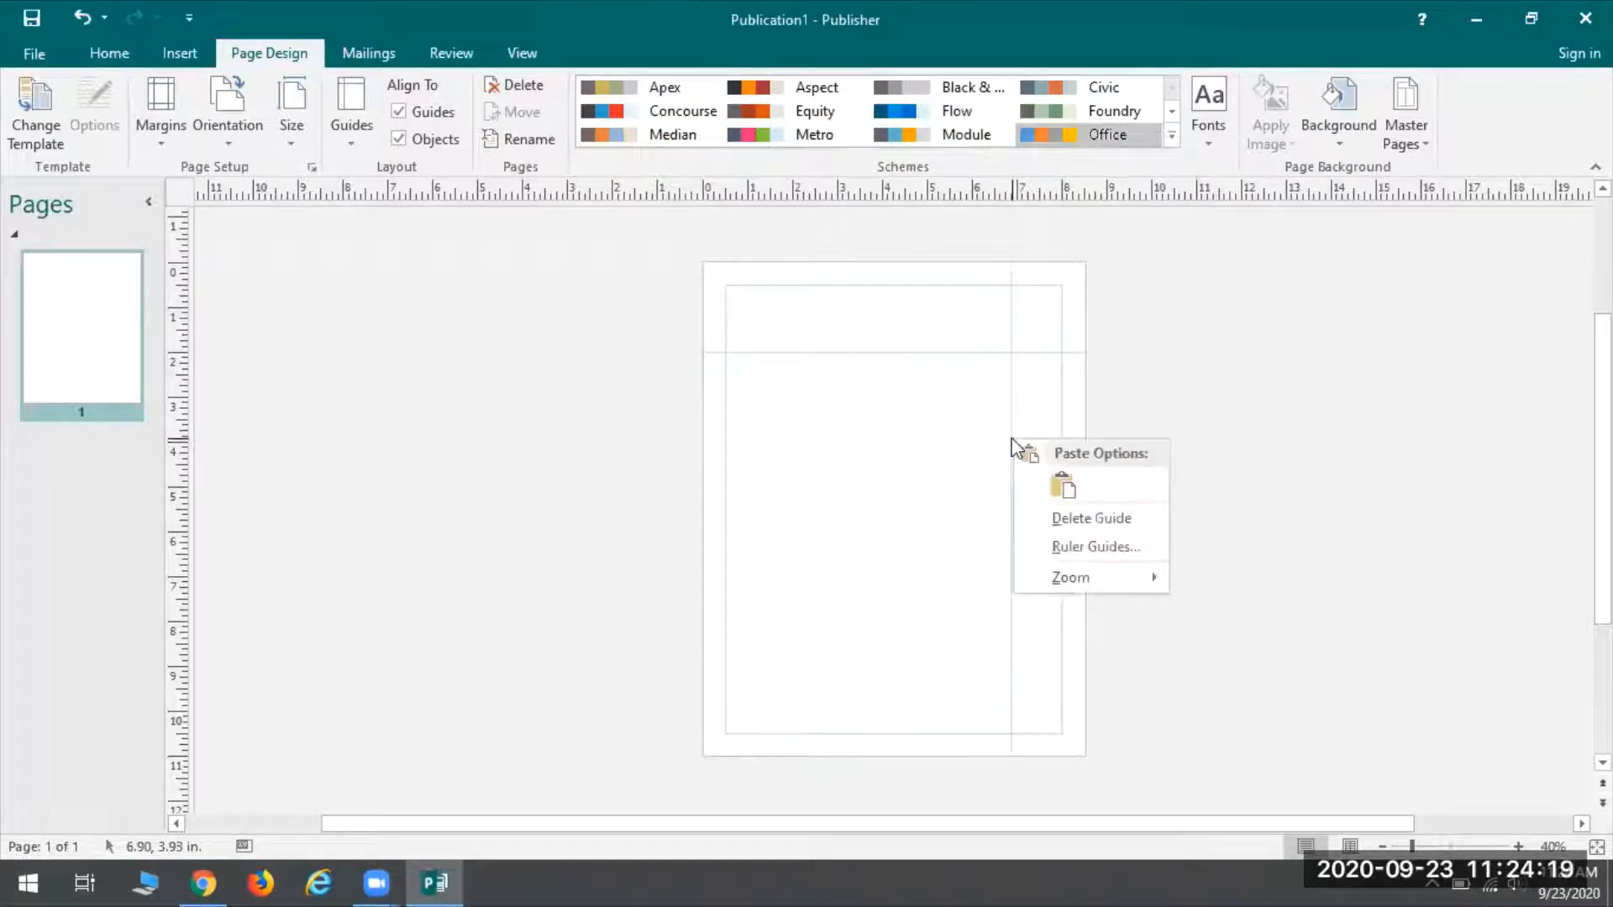
left_click(1091, 519)
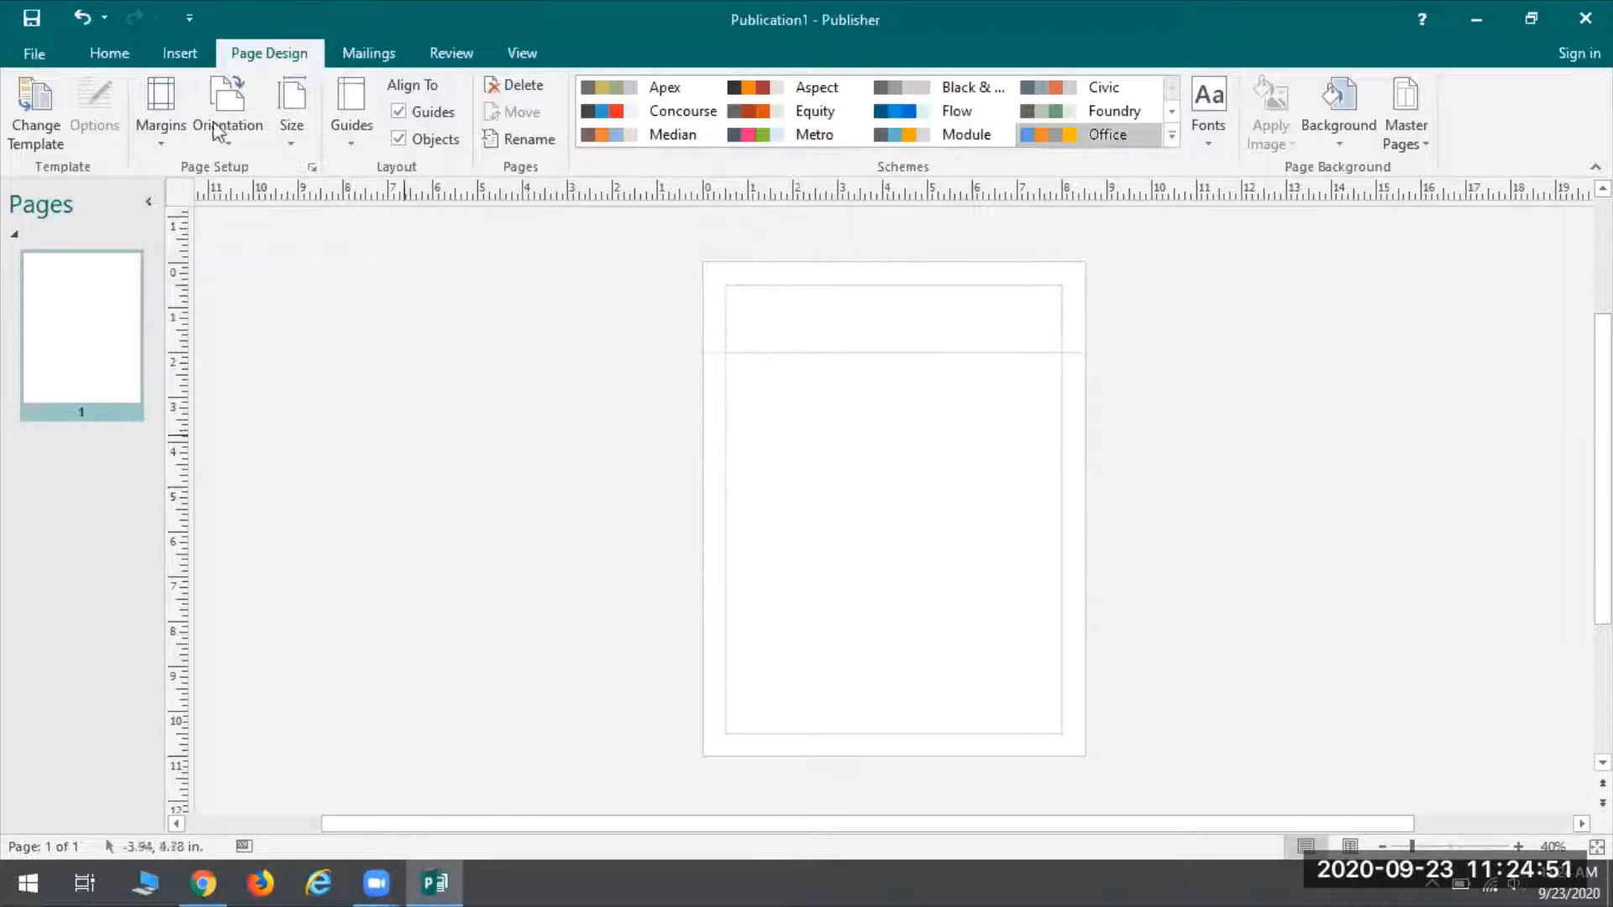
left_click(193, 58)
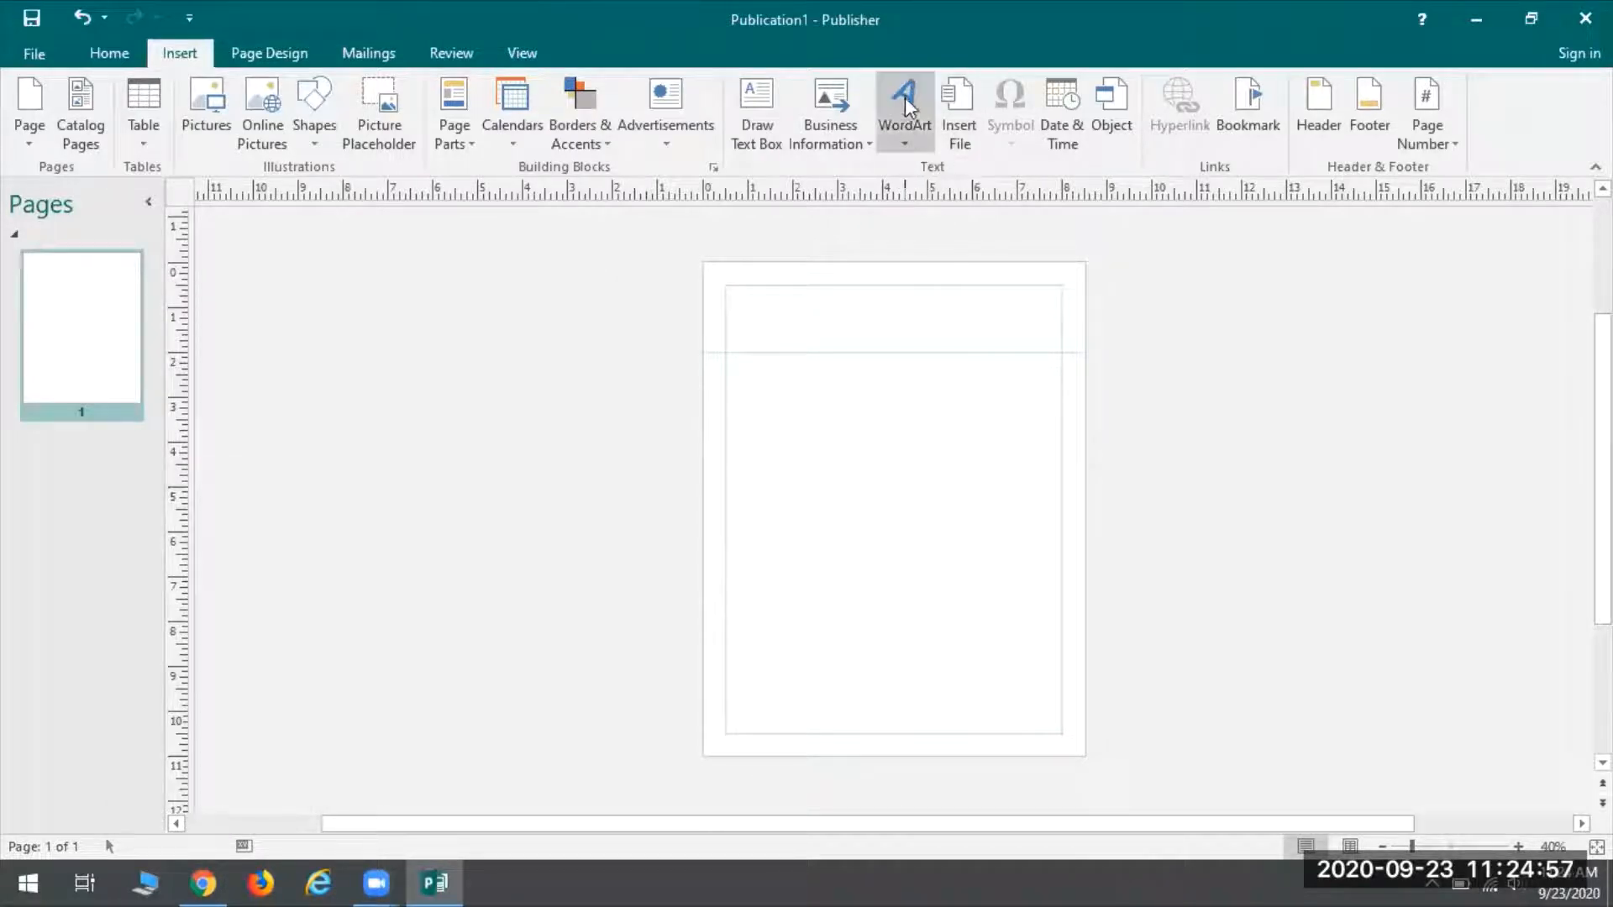
Pick the fifth style in the first row of Plain WordArt Styles
left_click(904, 125)
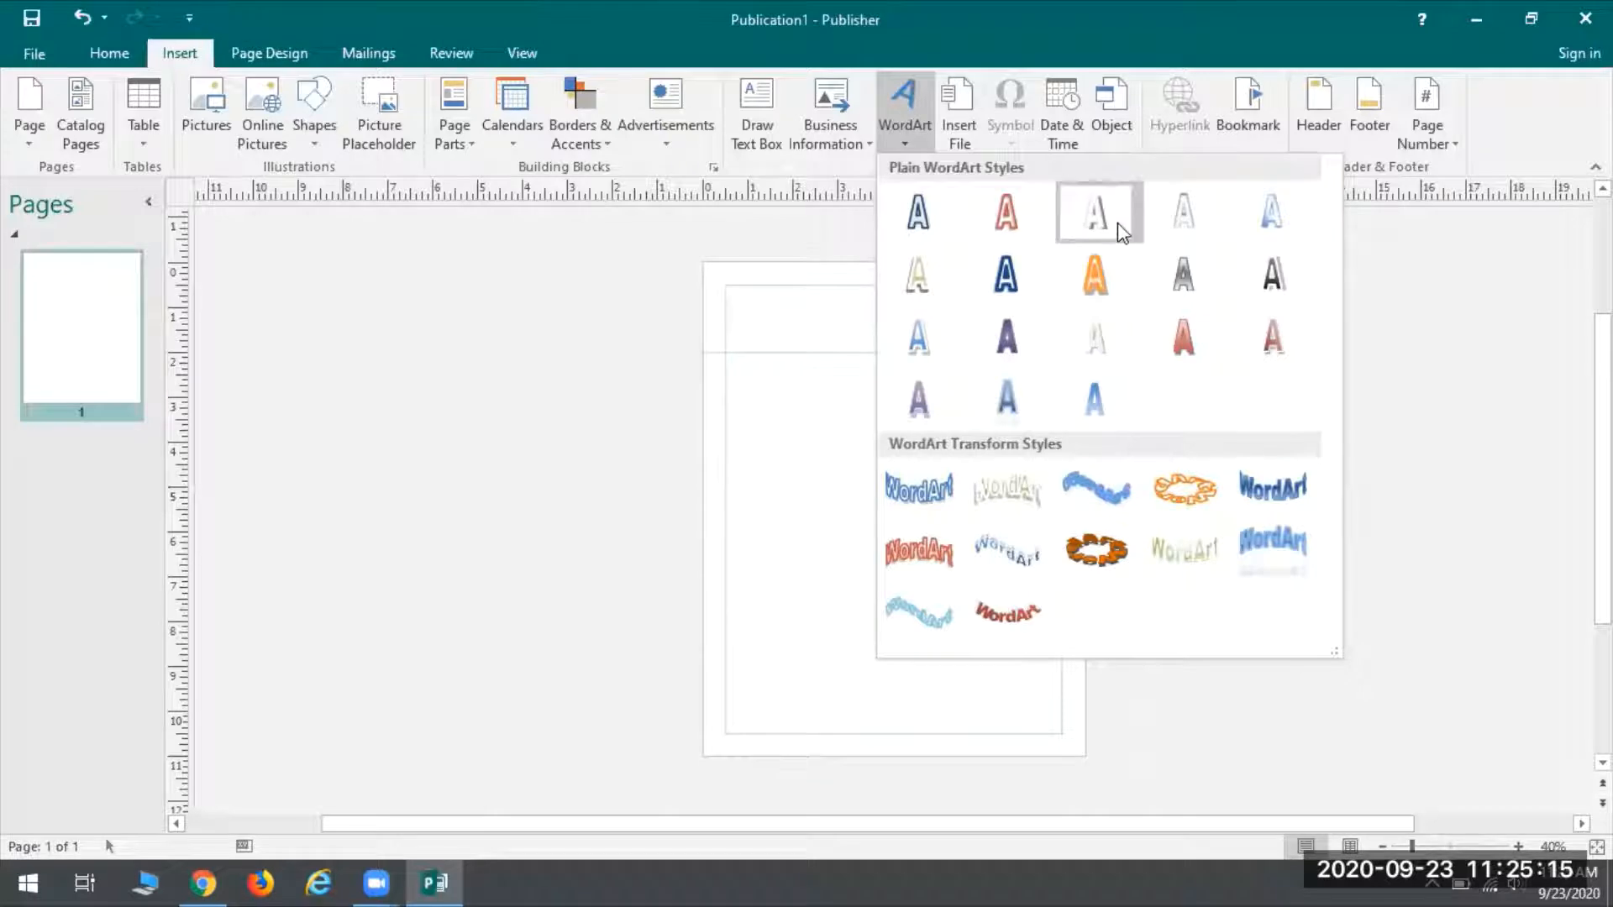
left_click(1271, 214)
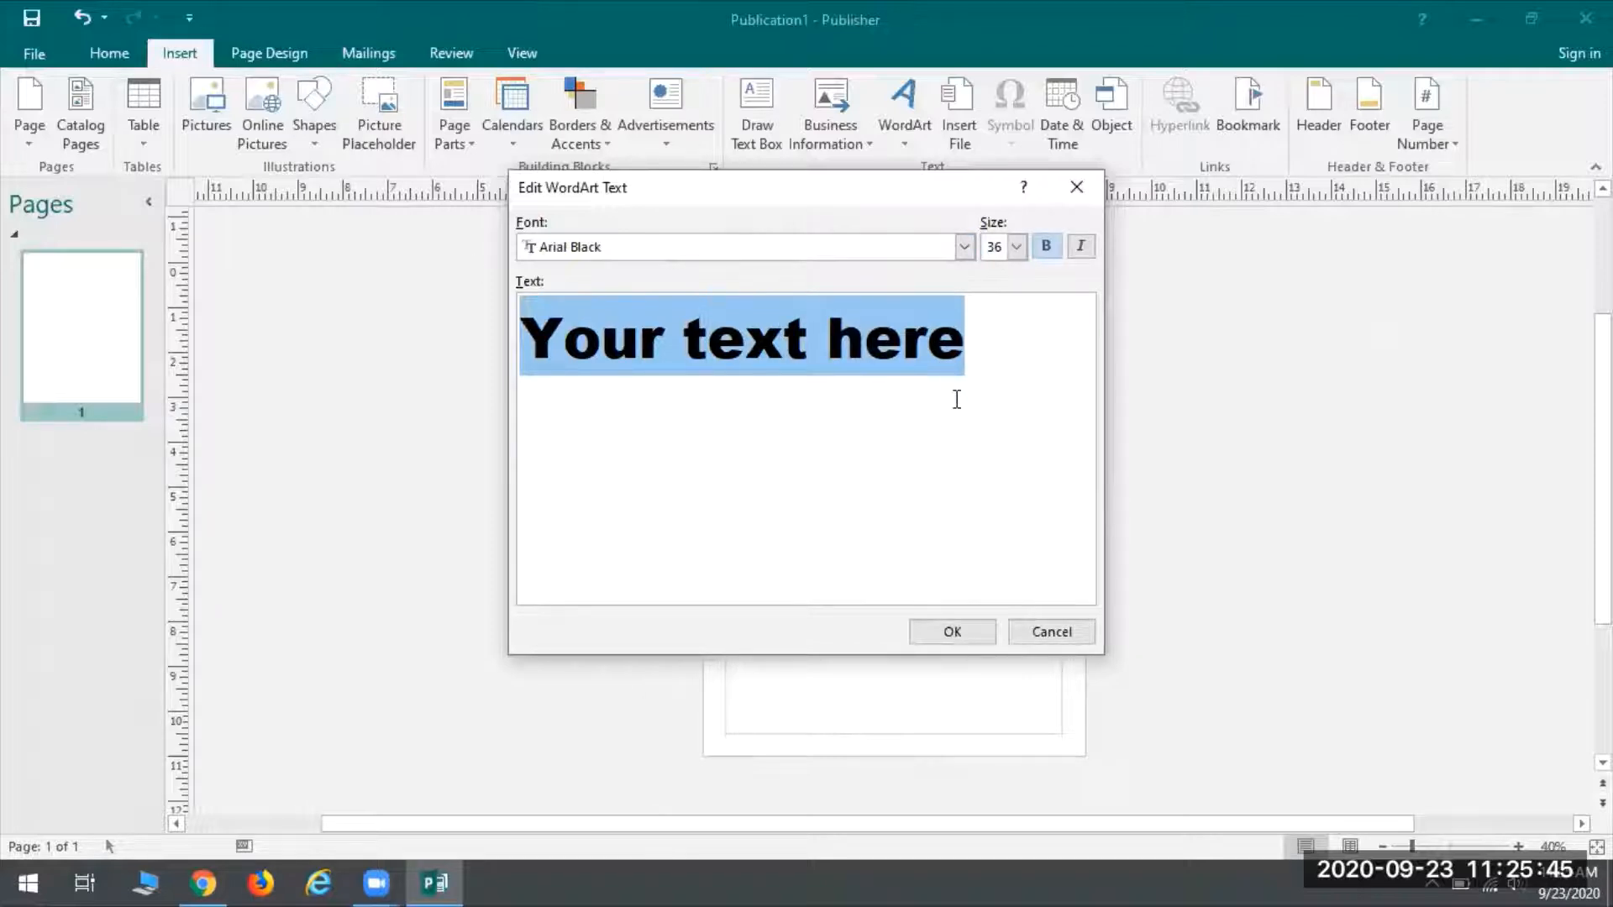
Enter 'Garage Sale!' as the WordArt text in Arial Black 36 bold and insert it
type("Garag")
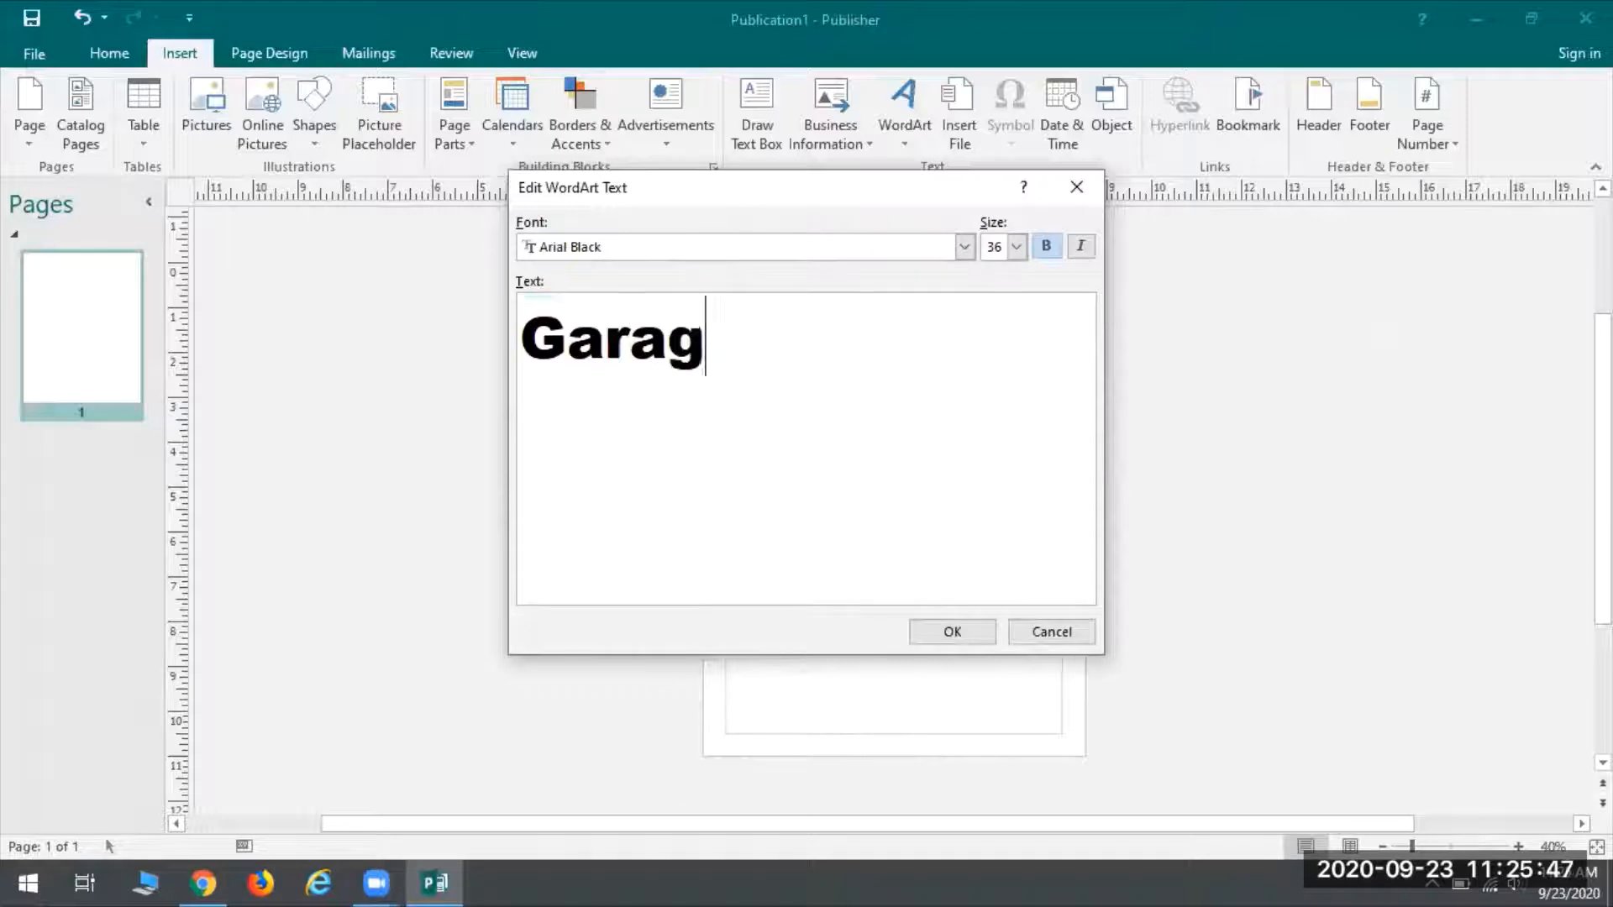
type("e Sale!")
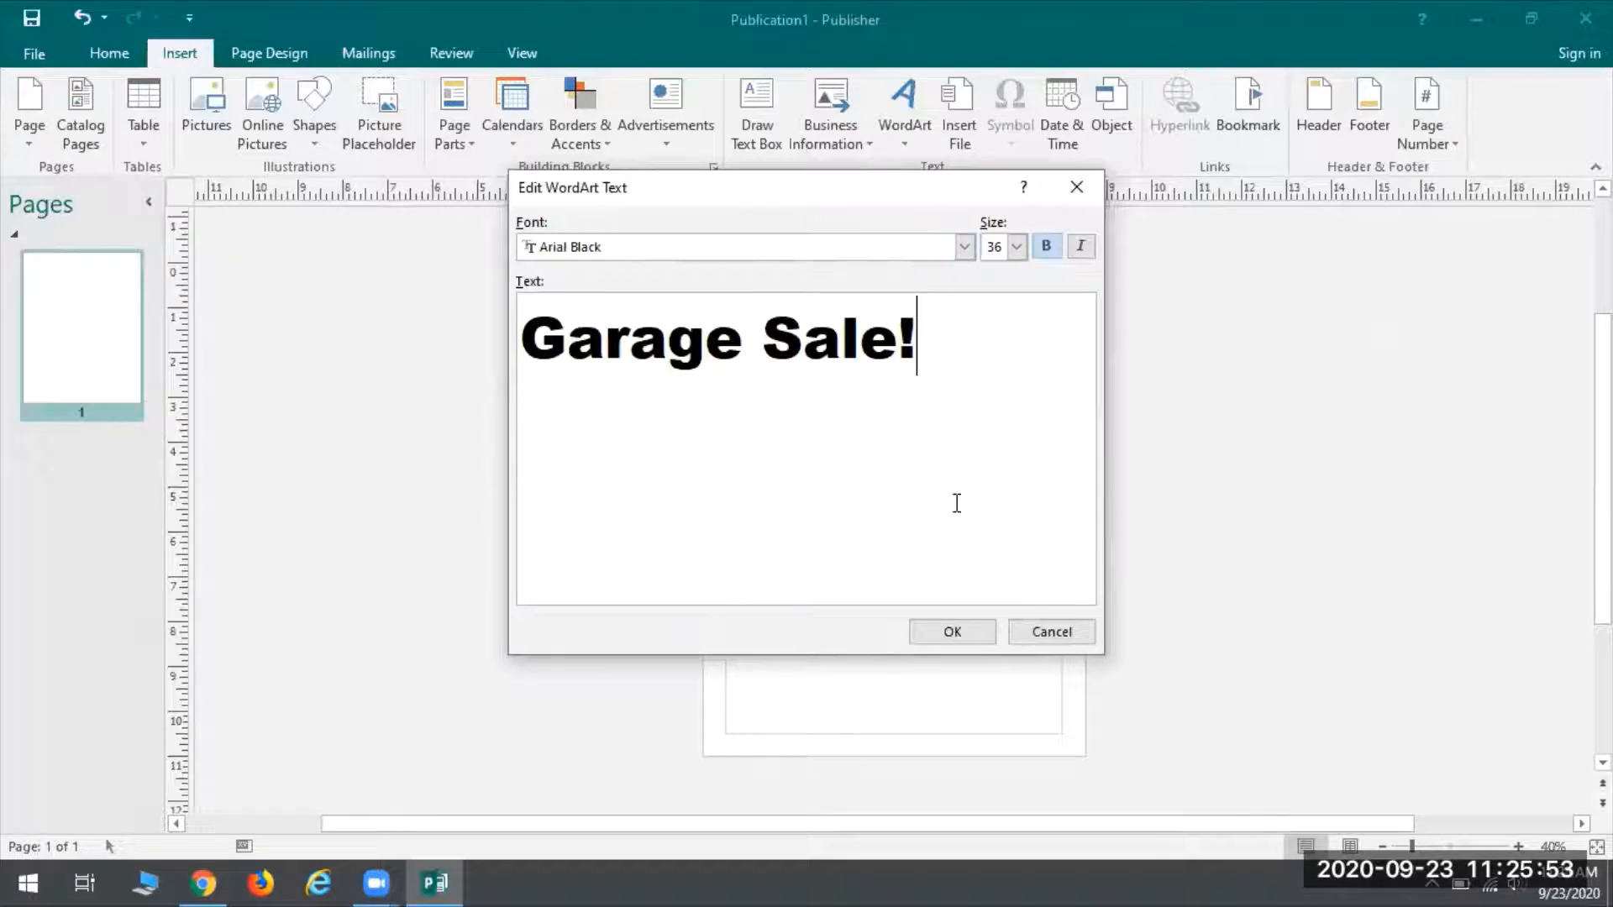
left_click(956, 634)
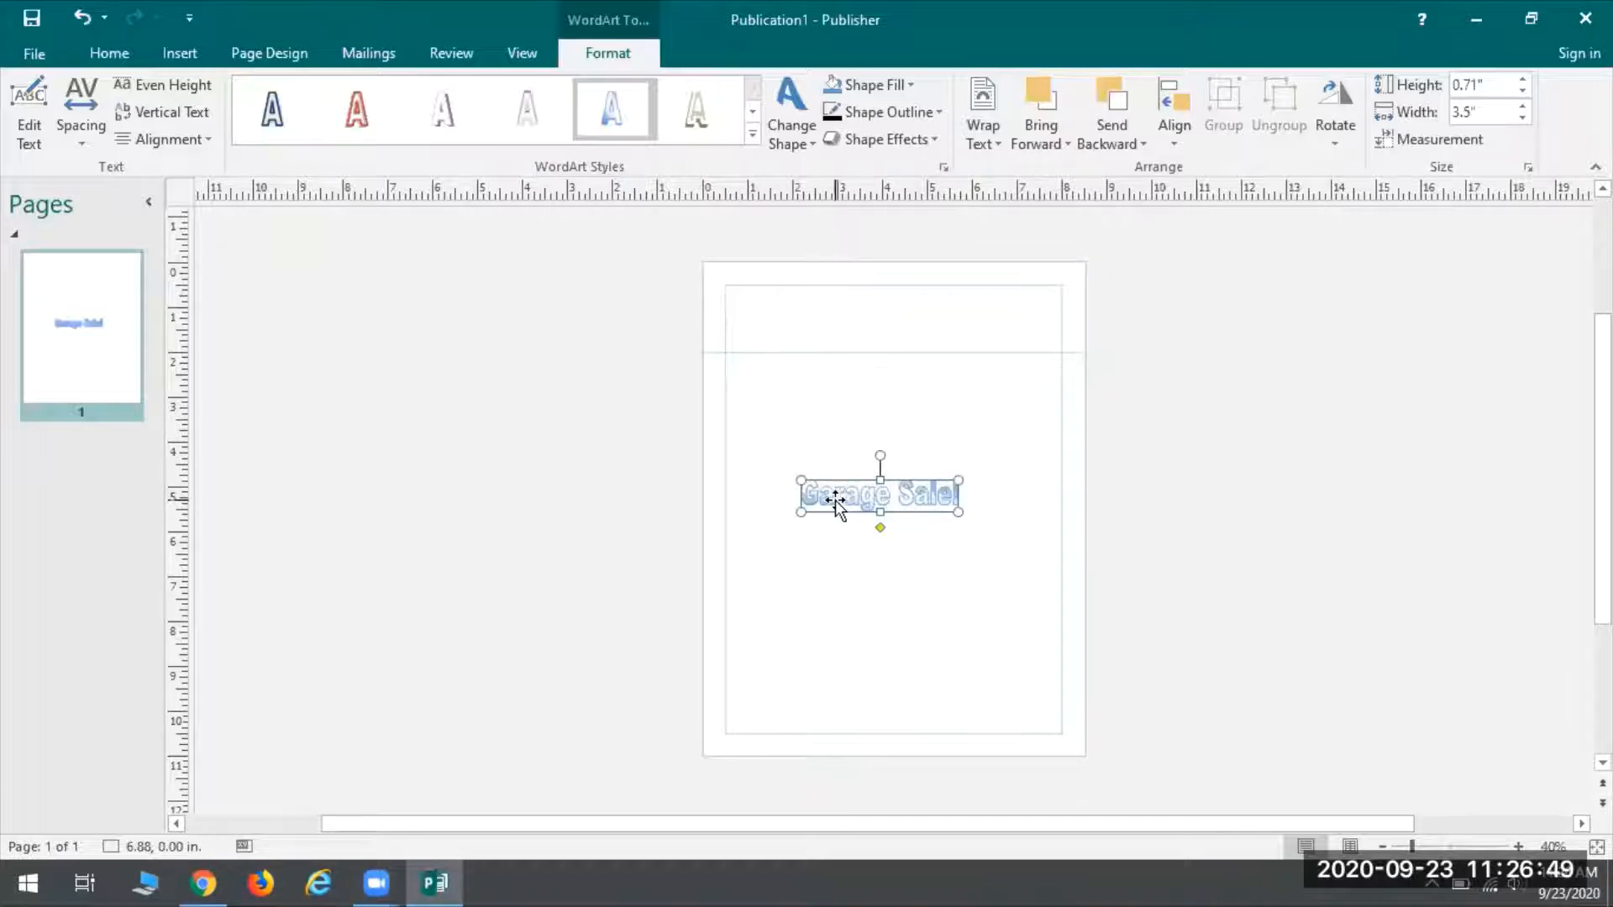
Drag the 'Garage Sale!' WordArt up to the top-left margin corner at 0.50, 0.50 in
left_click_drag(830, 492, 759, 304)
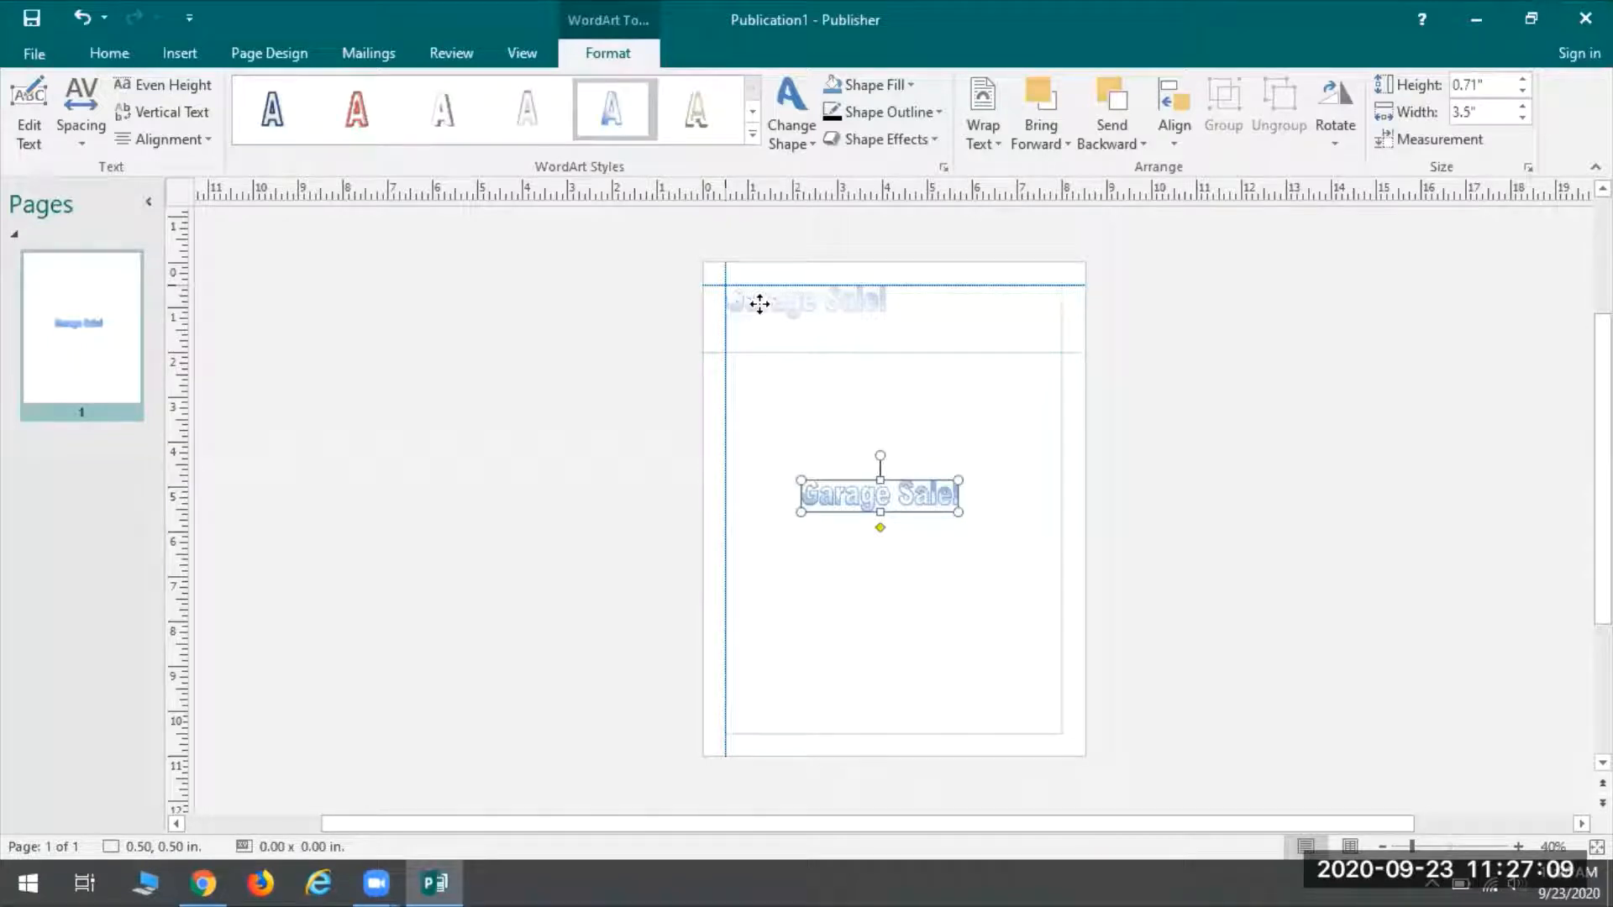
left_click_drag(759, 304, 759, 305)
left_click_drag(760, 304, 759, 304)
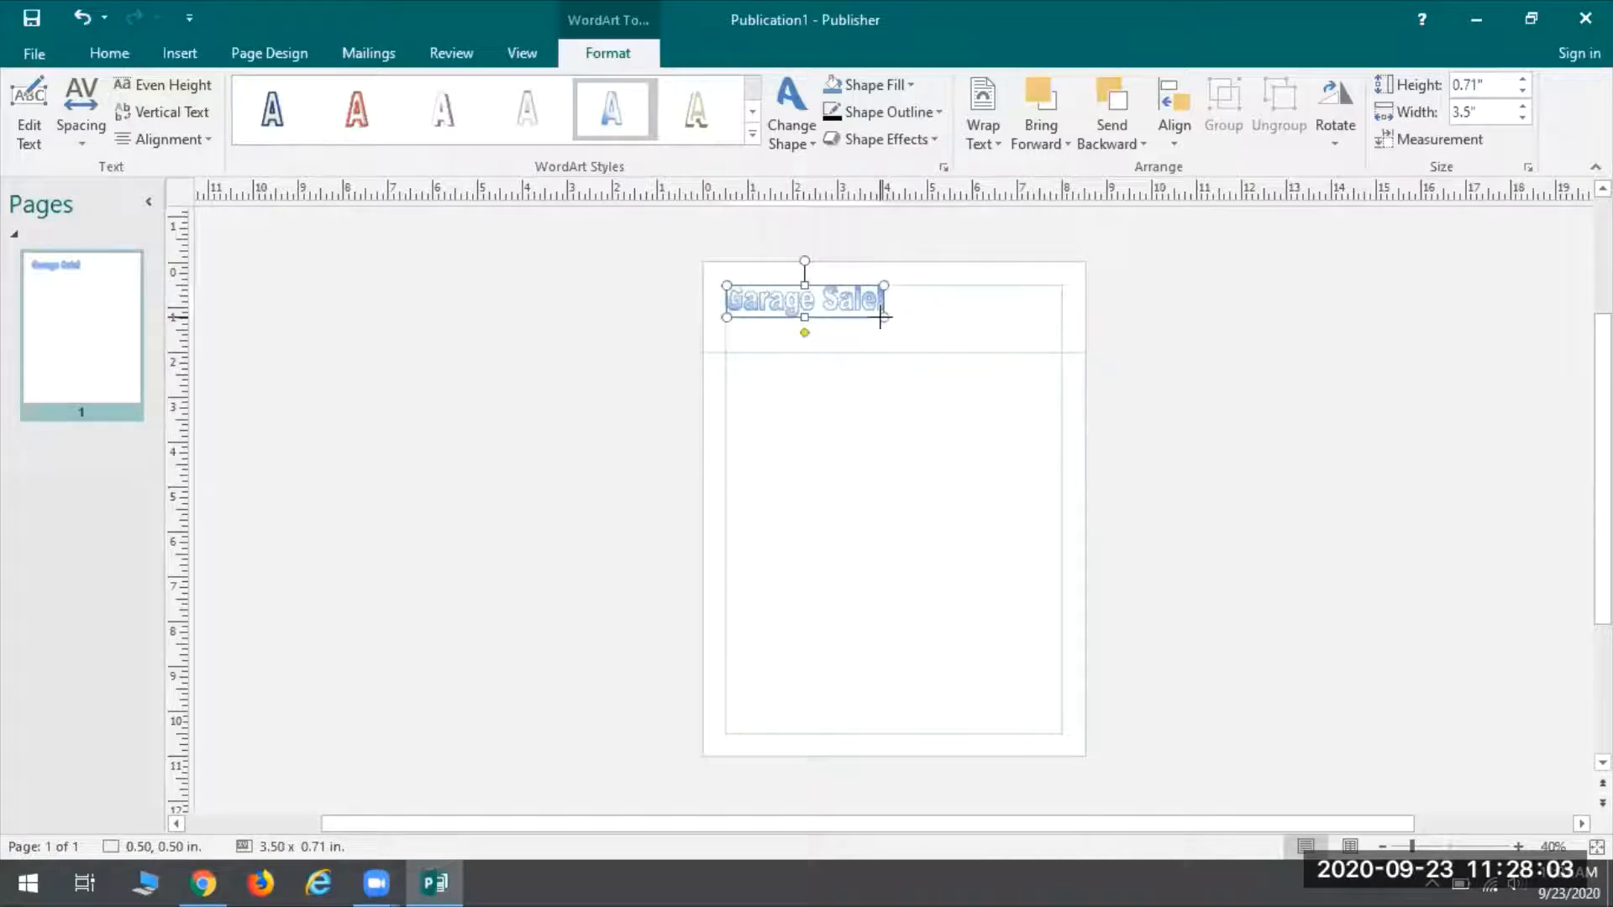
Resize the WordArt to 7.50 x 1.53 in, reaching the right margin and horizontal guide
left_click_drag(880, 317, 1060, 353)
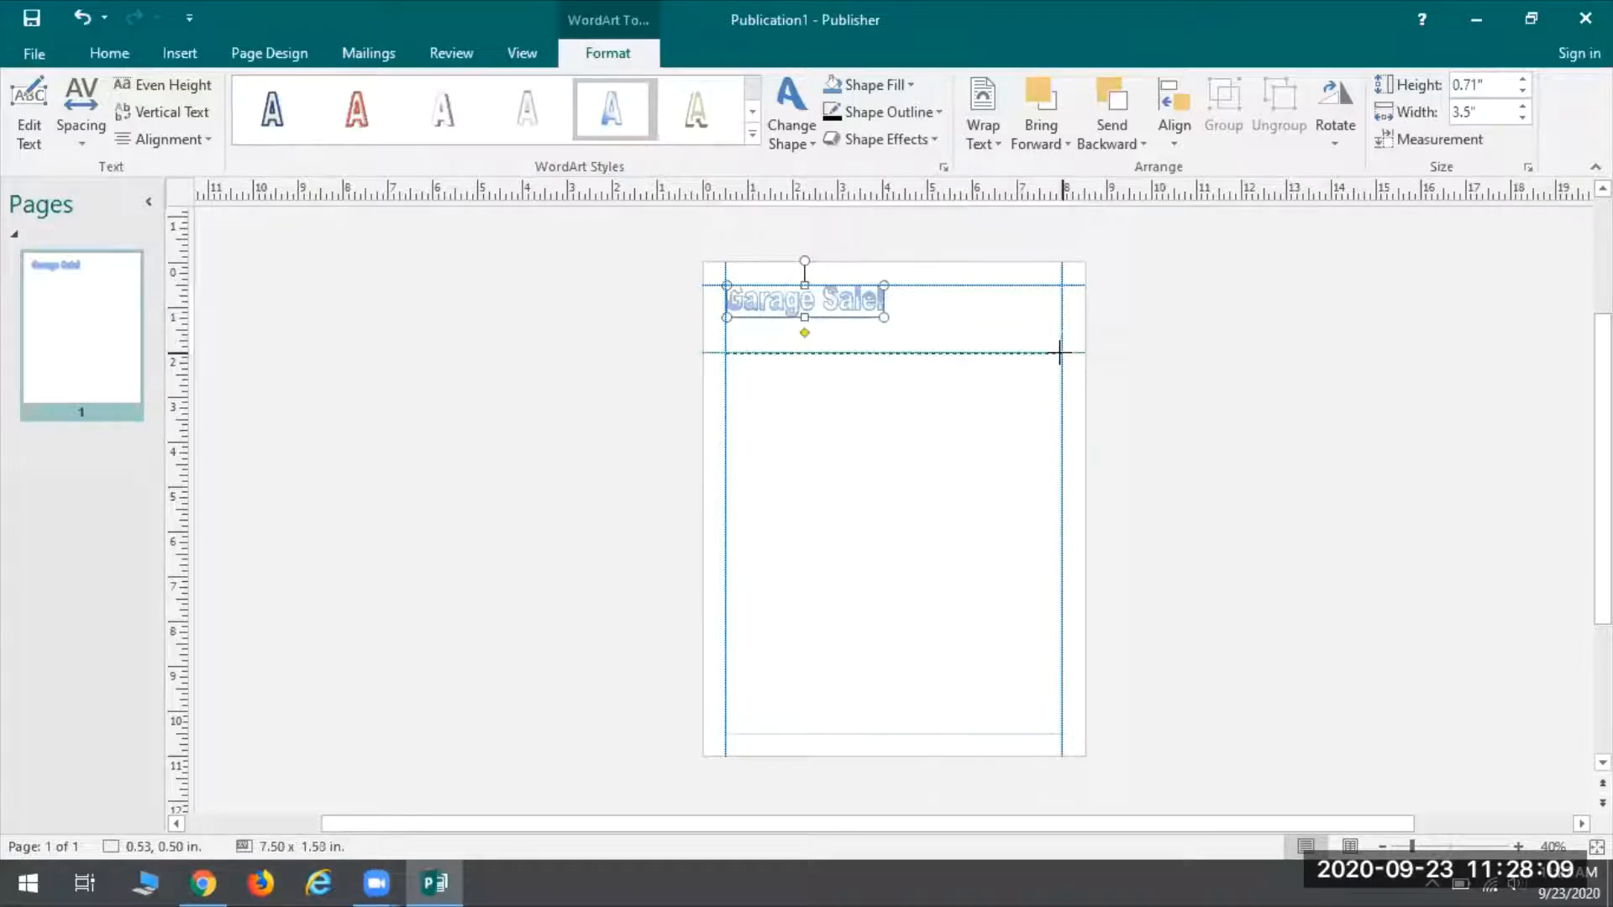
left_click_drag(1060, 353, 1060, 353)
left_click_drag(1059, 353, 1059, 353)
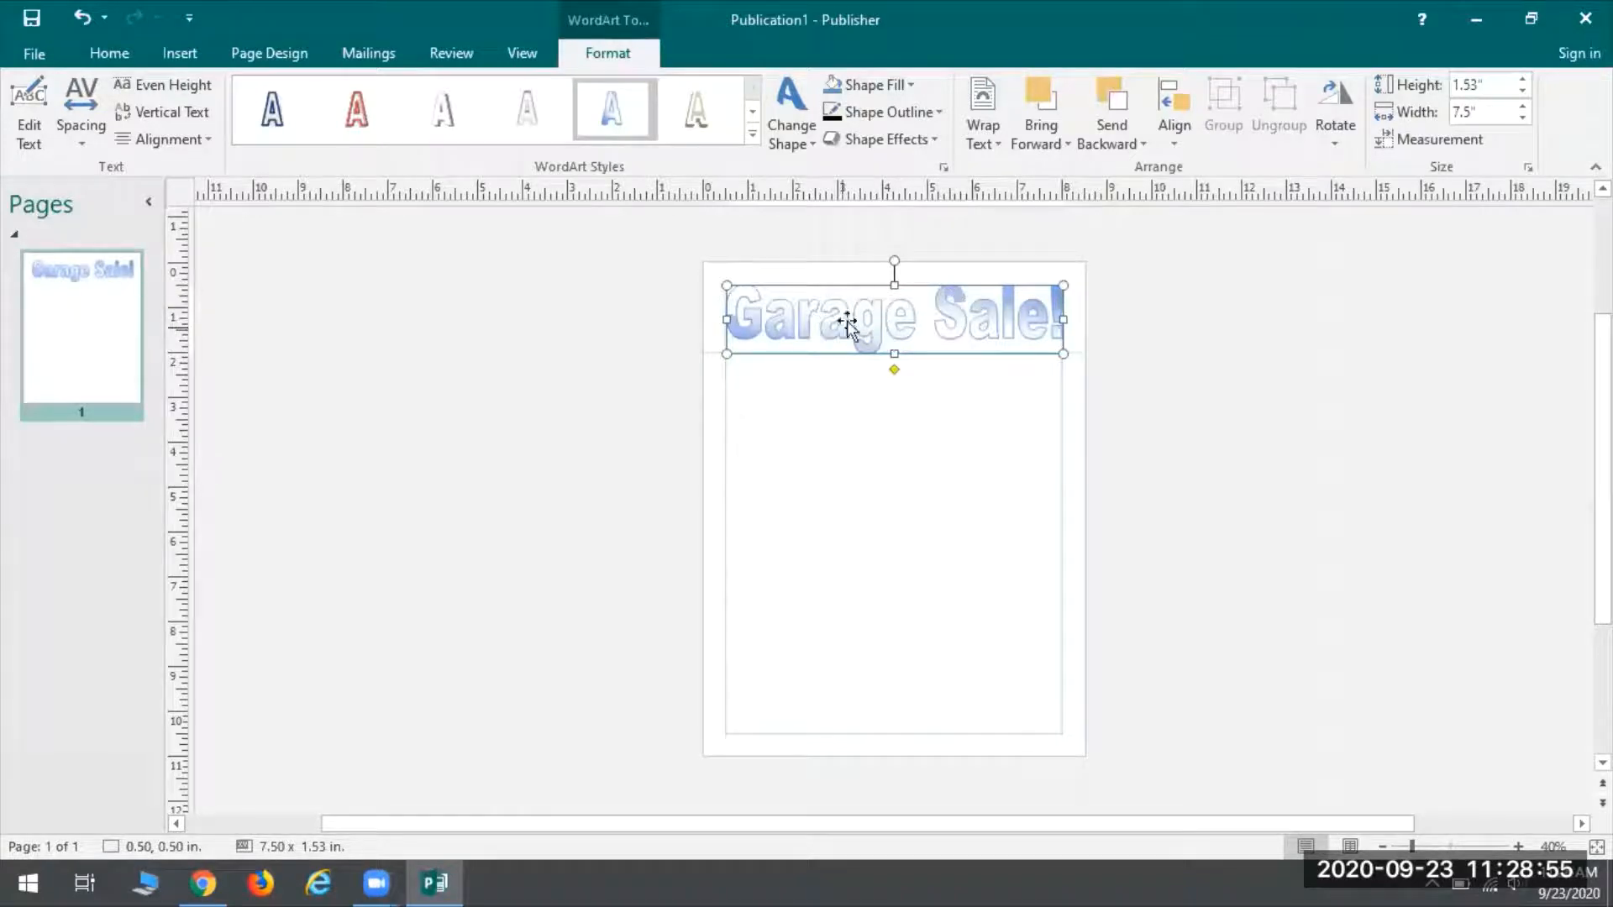
Fill the Garage Sale! WordArt with pink from the Standard palette of More Fill Colors
left_click(899, 89)
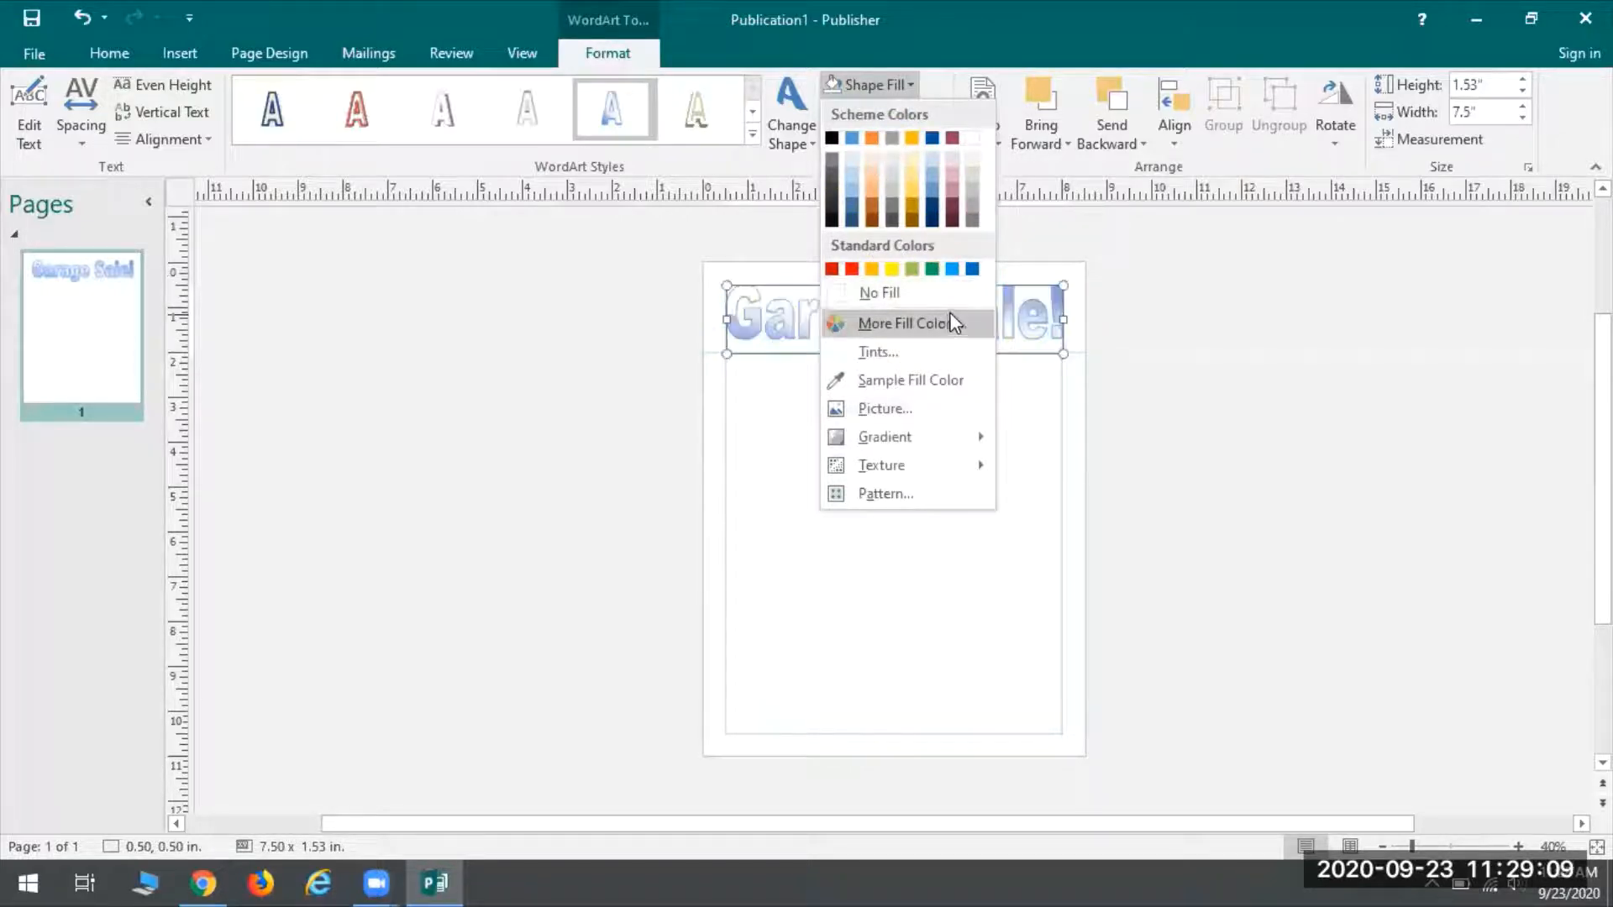
left_click(877, 330)
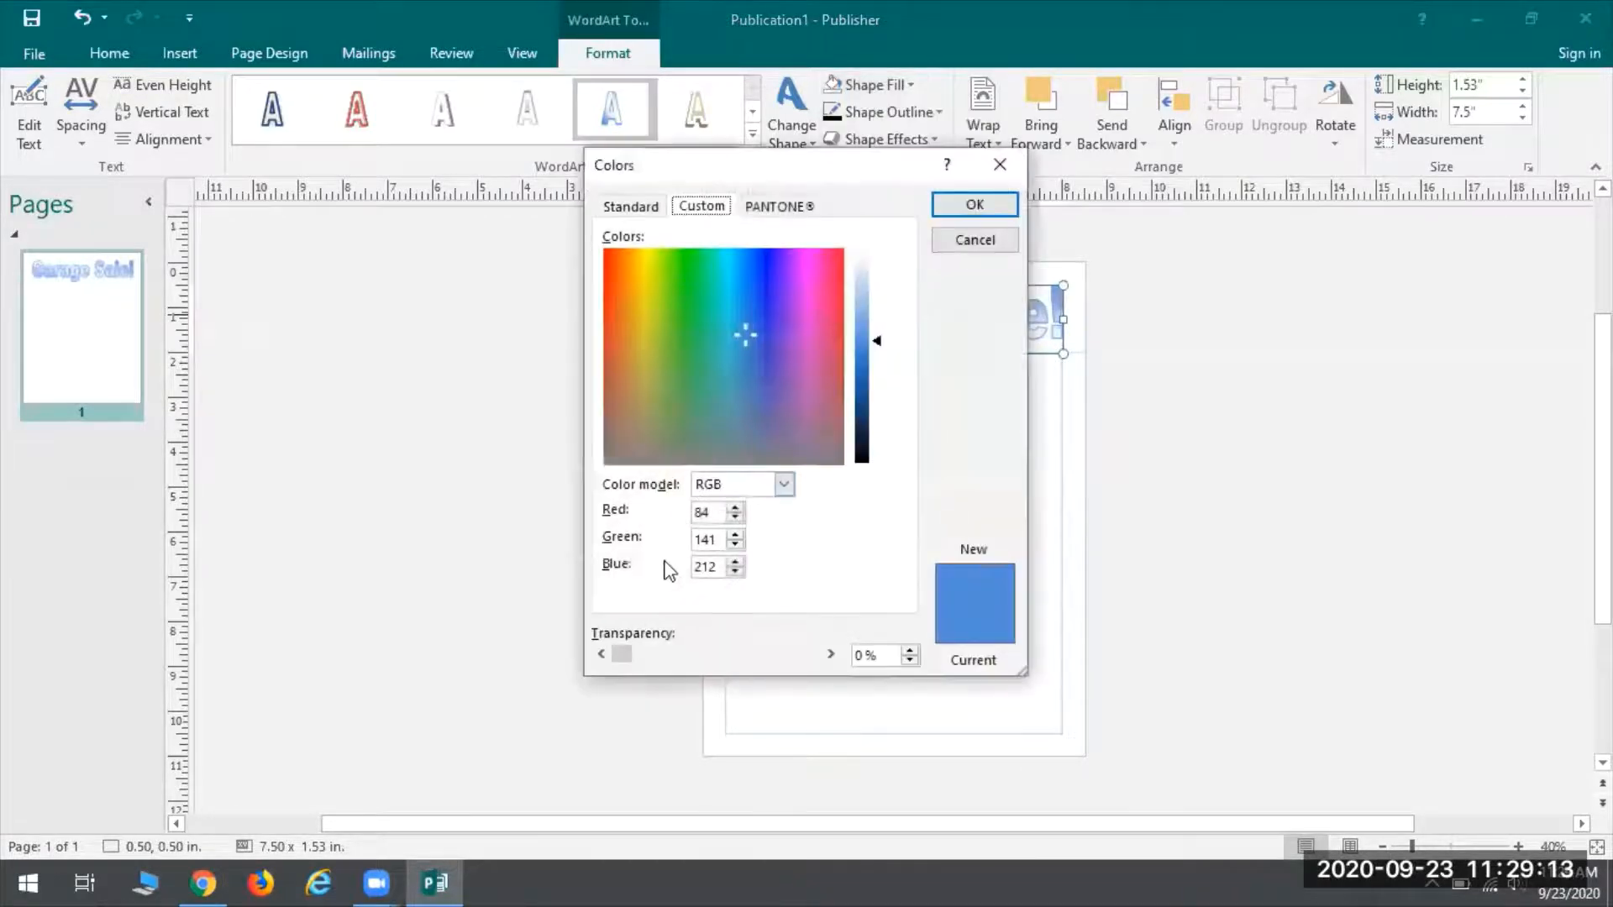
left_click(644, 210)
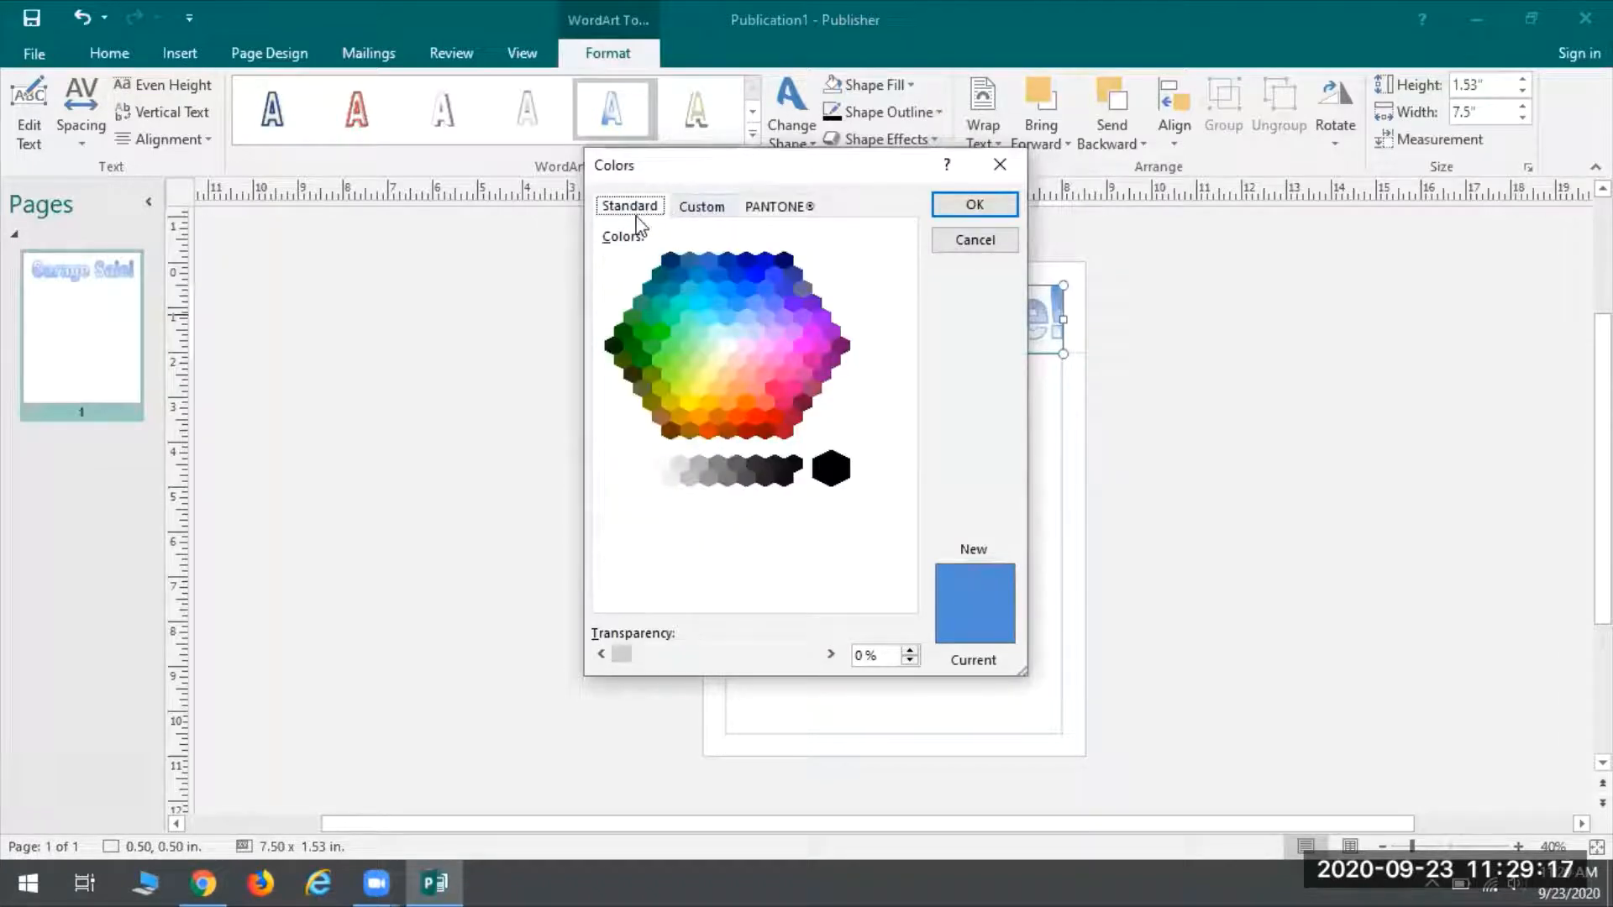
left_click(709, 210)
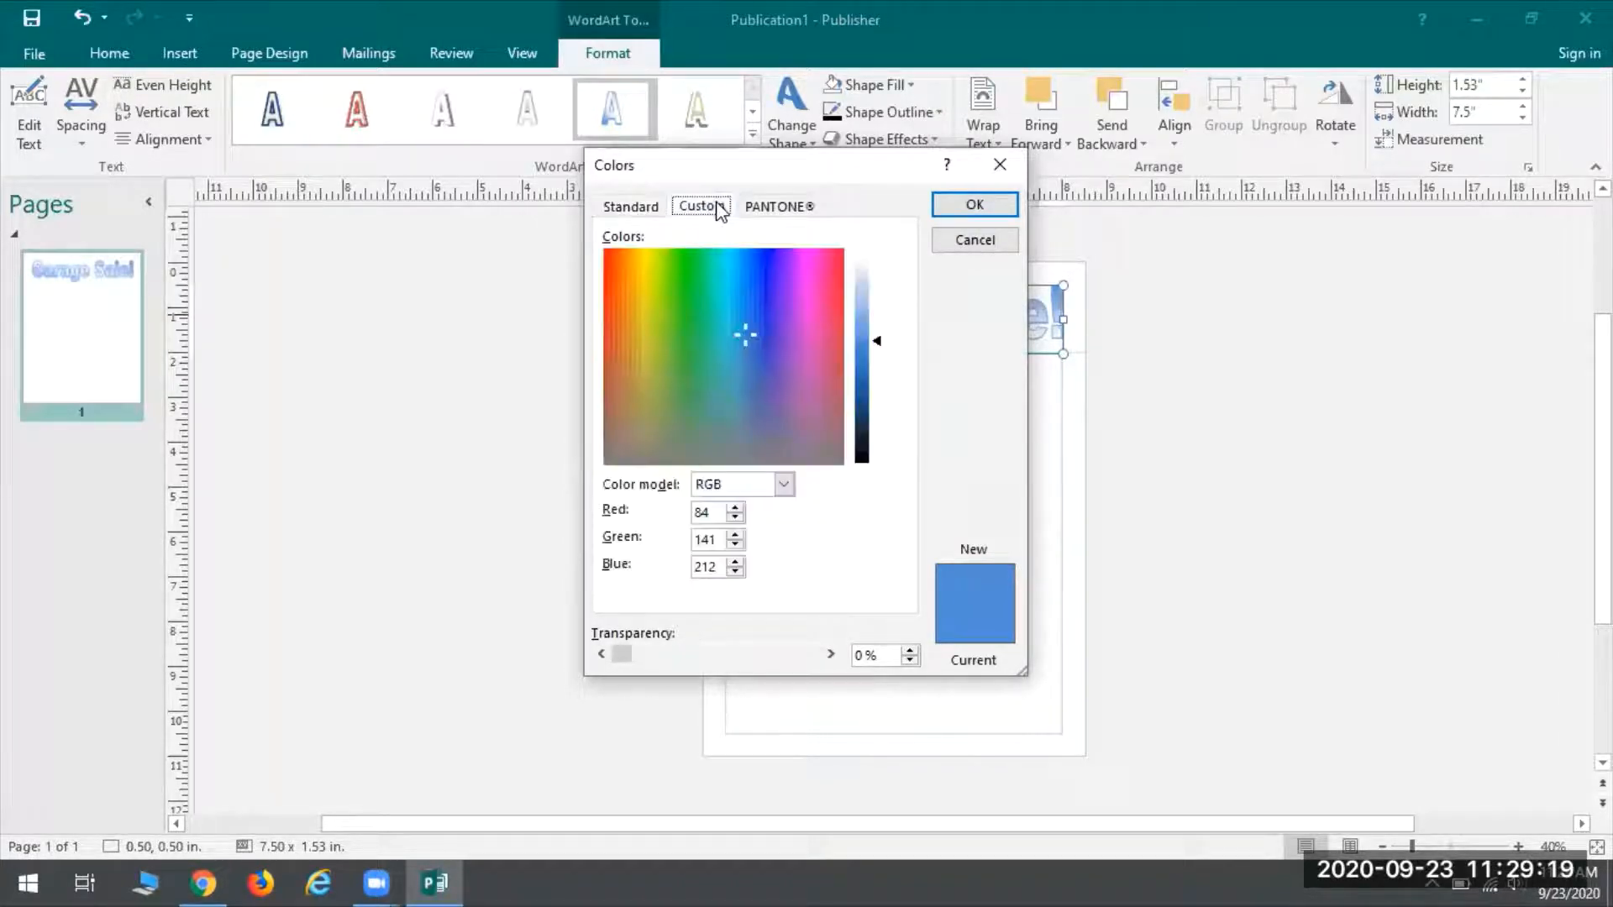
left_click(790, 217)
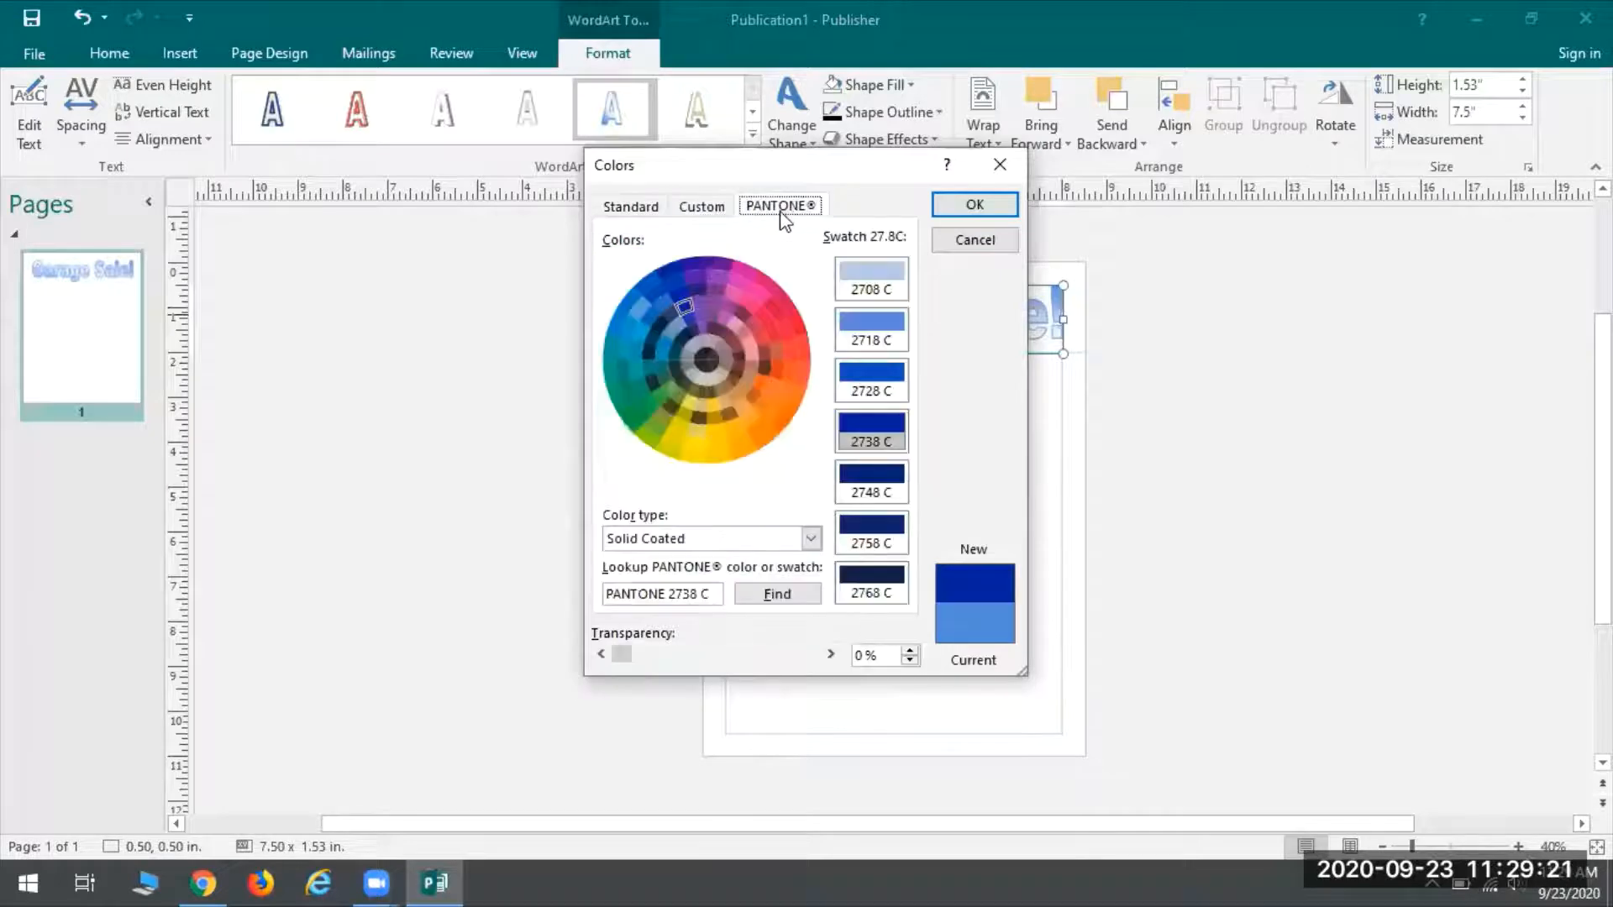
left_click(642, 206)
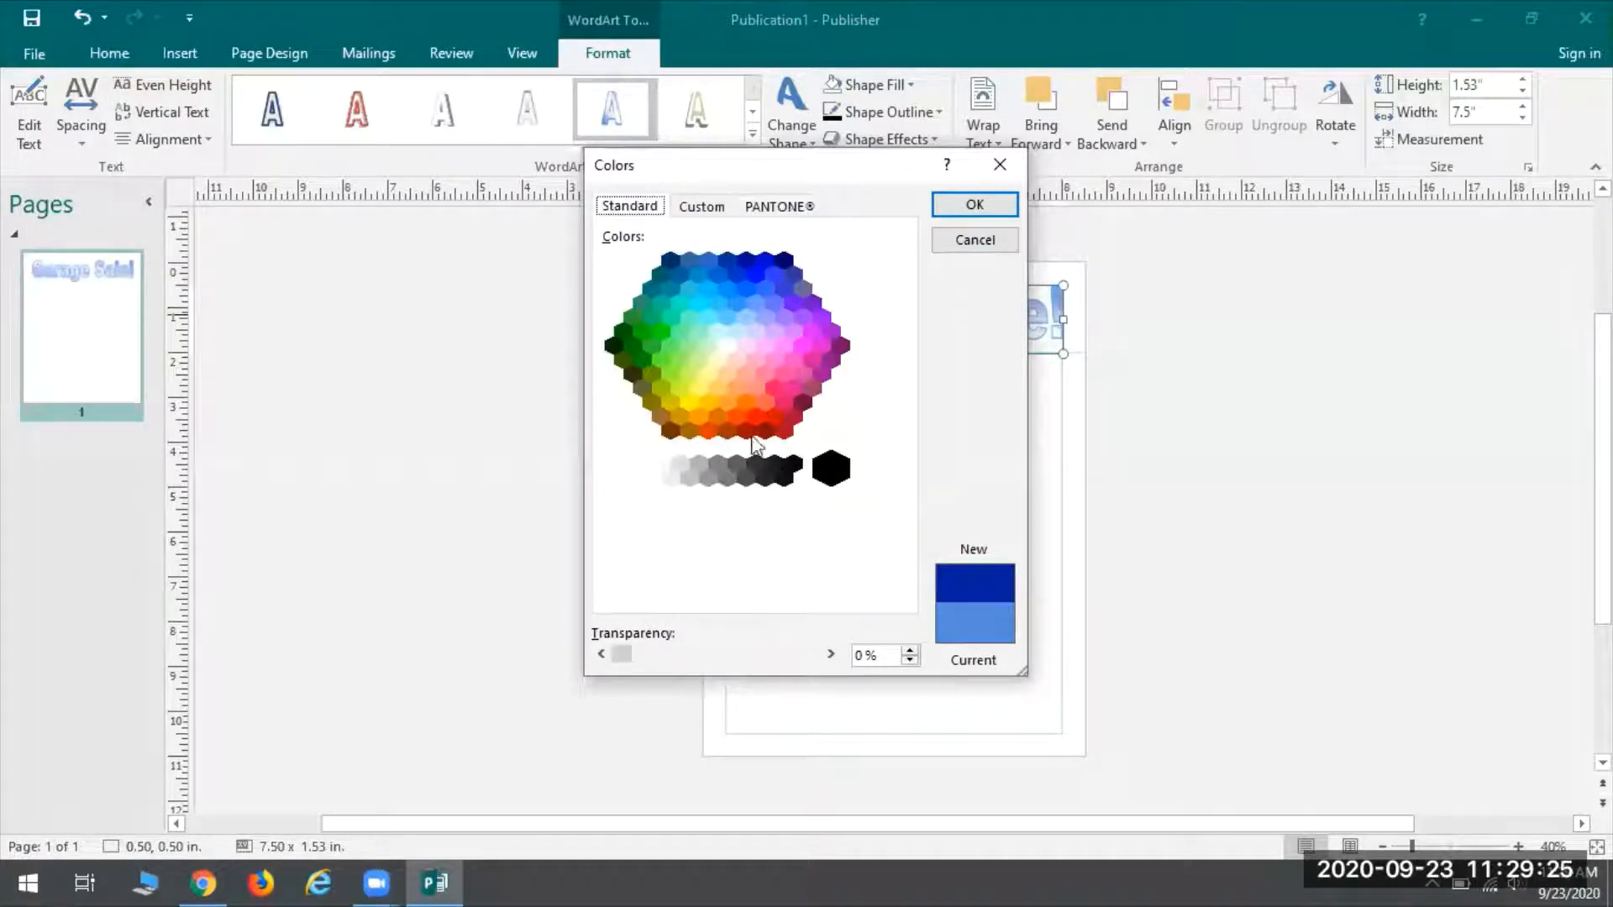
left_click(774, 387)
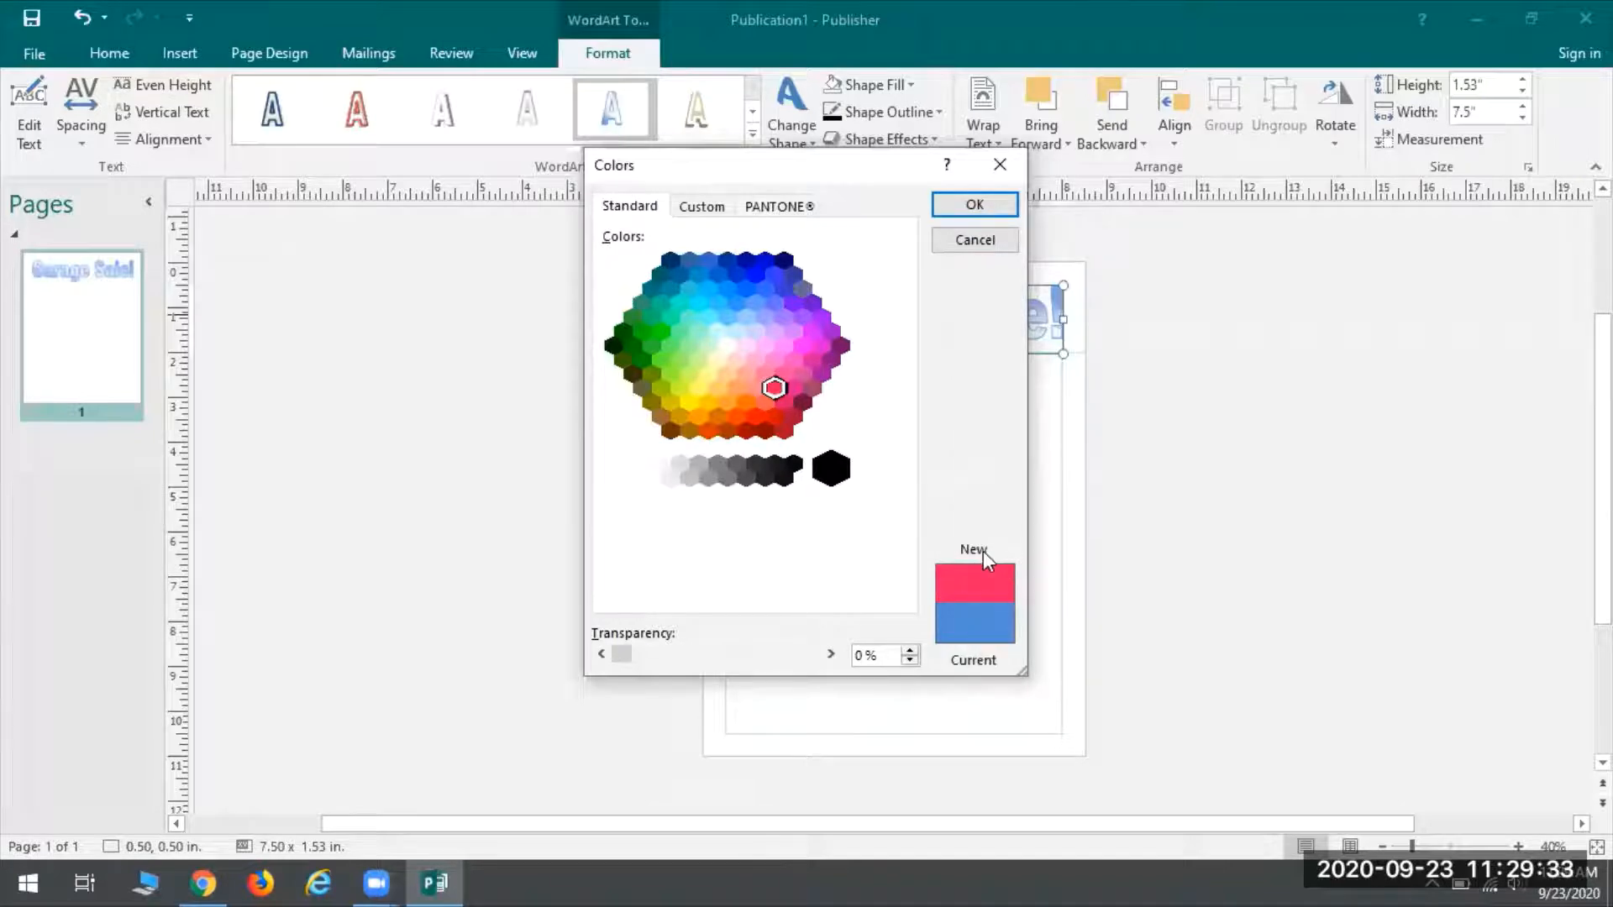
left_click(953, 206)
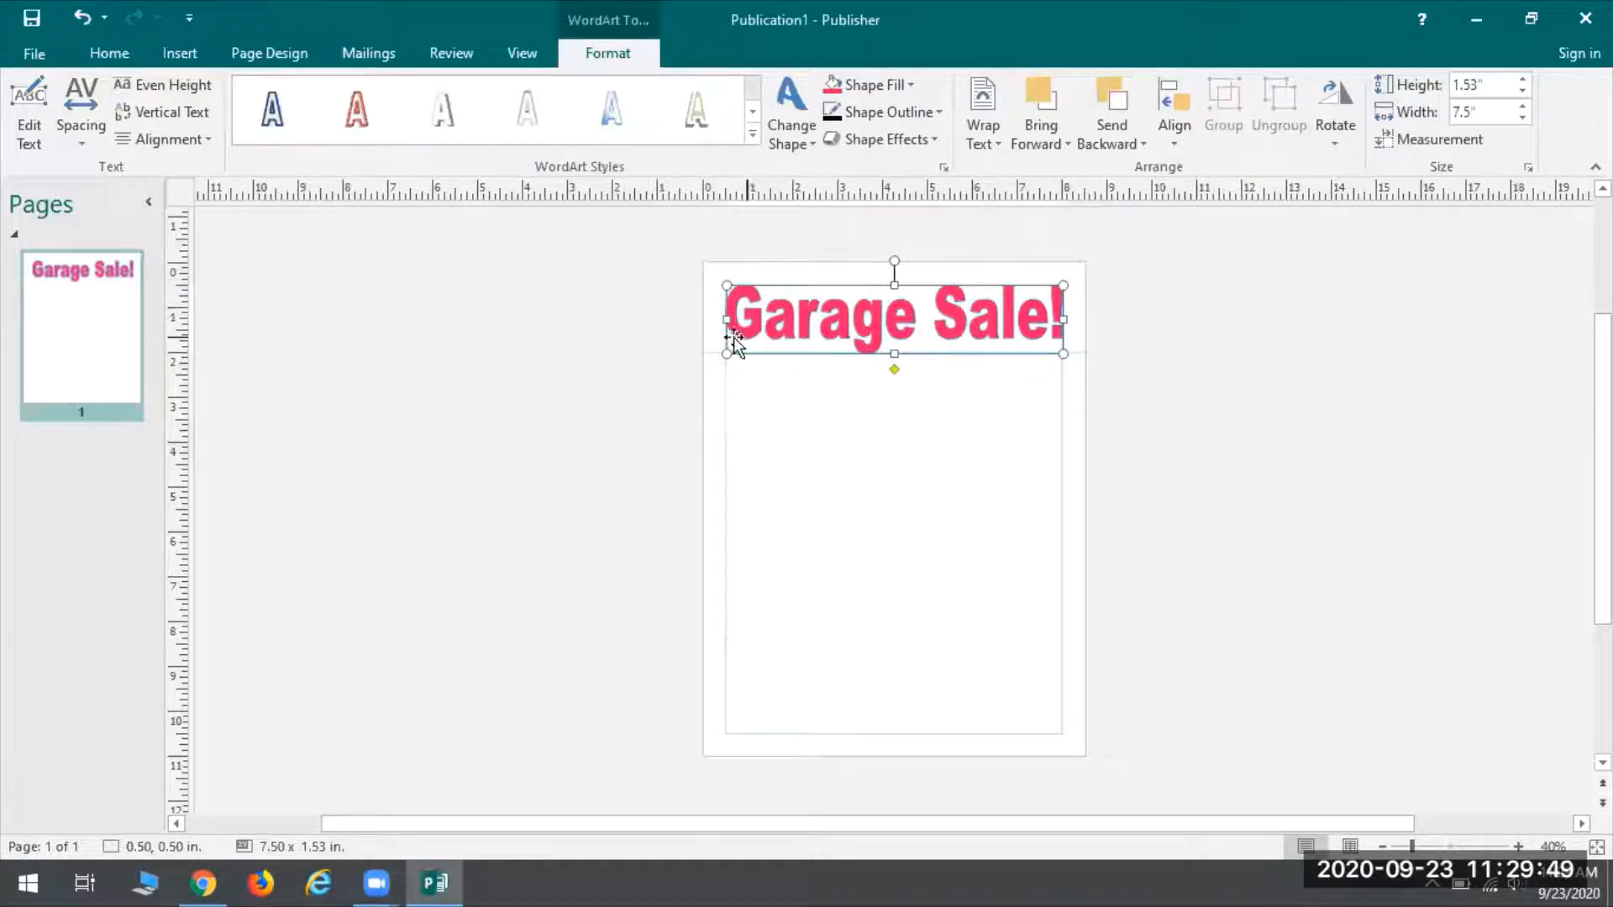
Outline the pink WordArt letters in black and increase the outline weight
left_click(884, 113)
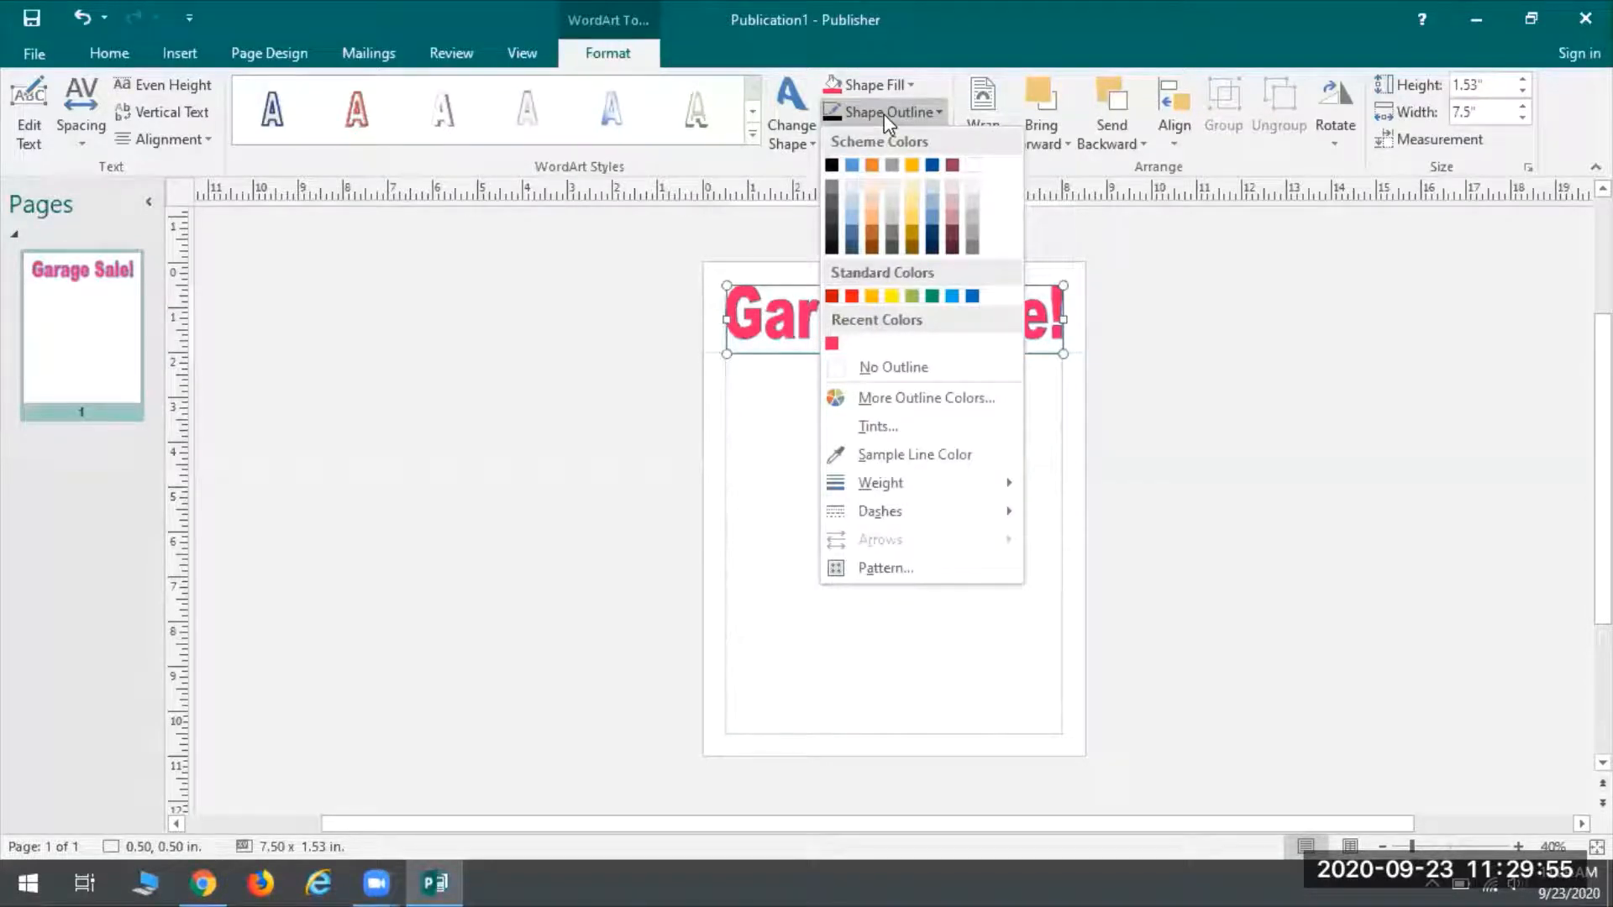
left_click(831, 165)
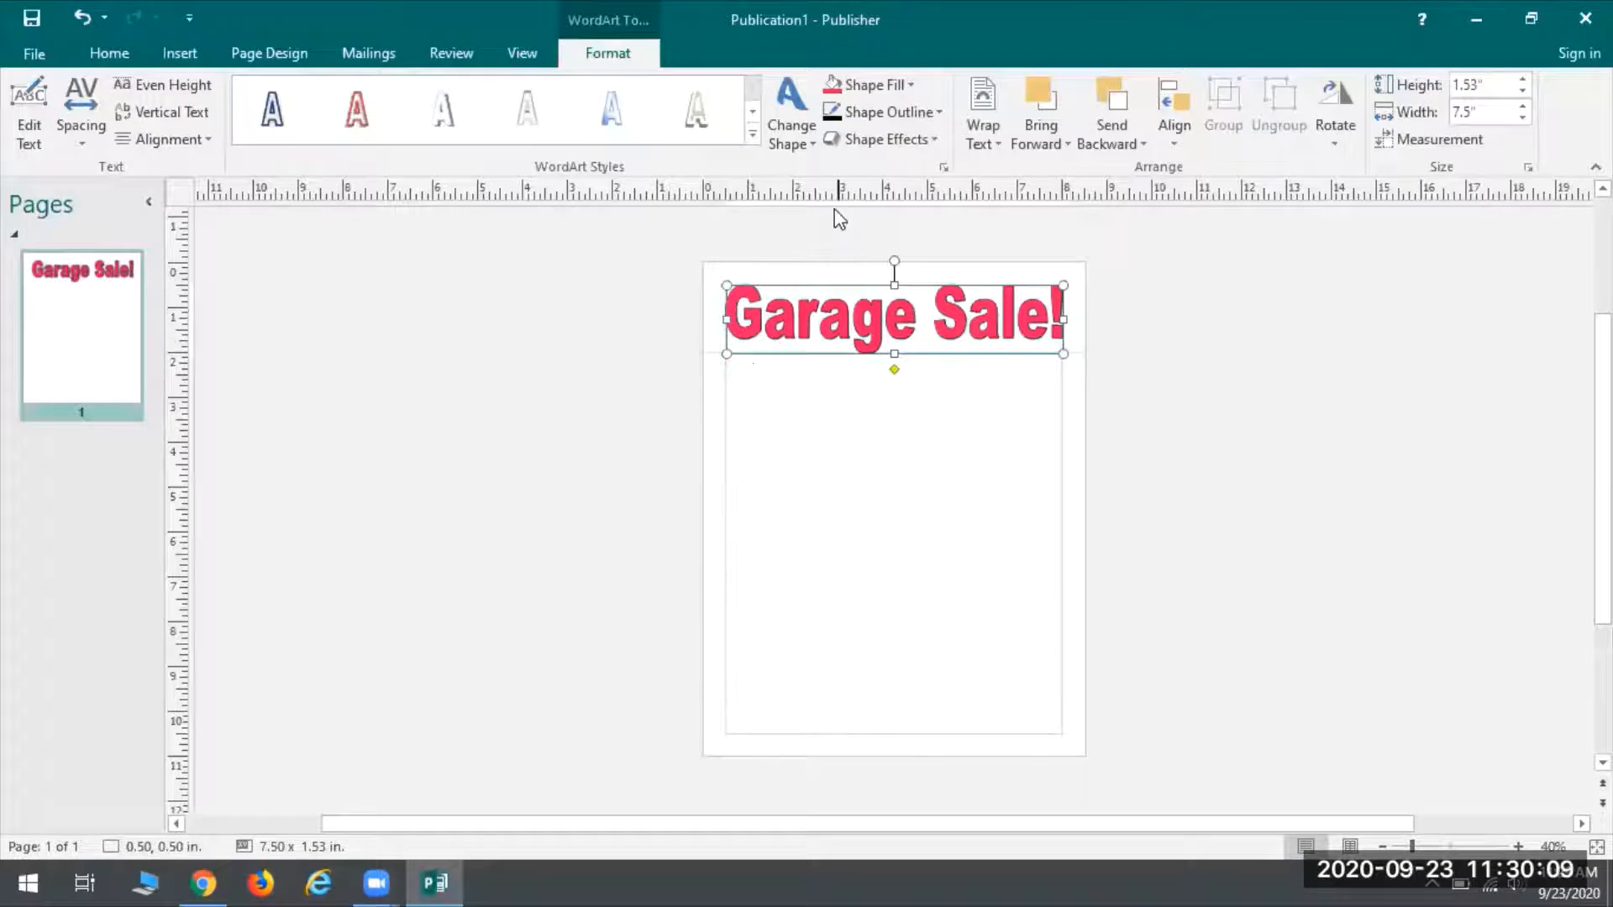
left_click(924, 112)
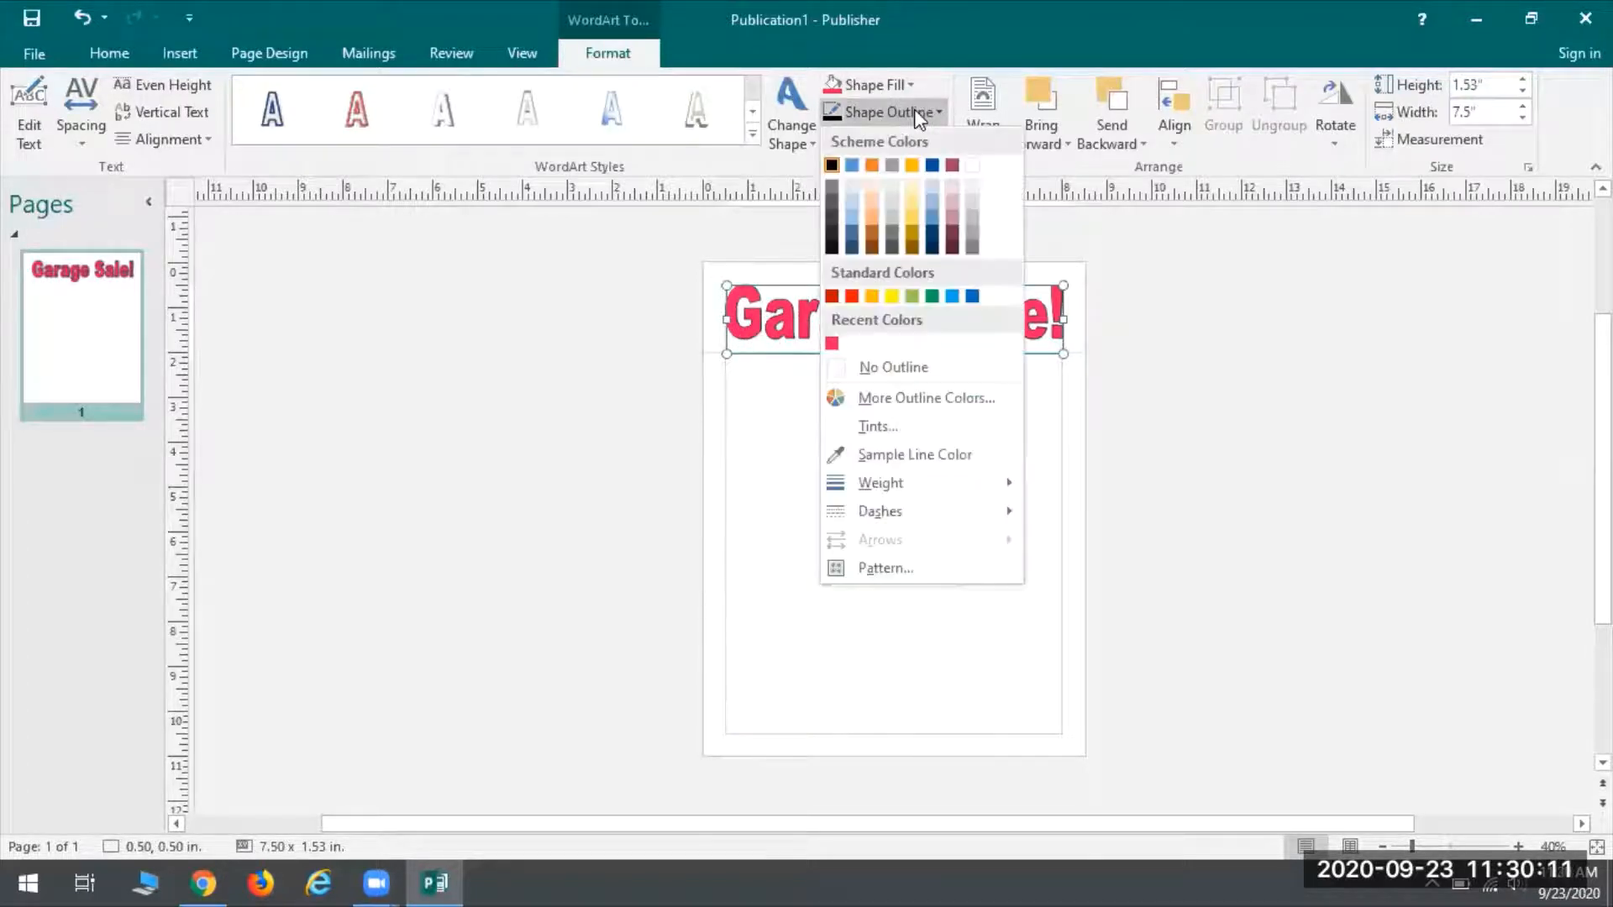
mouse_move(915, 480)
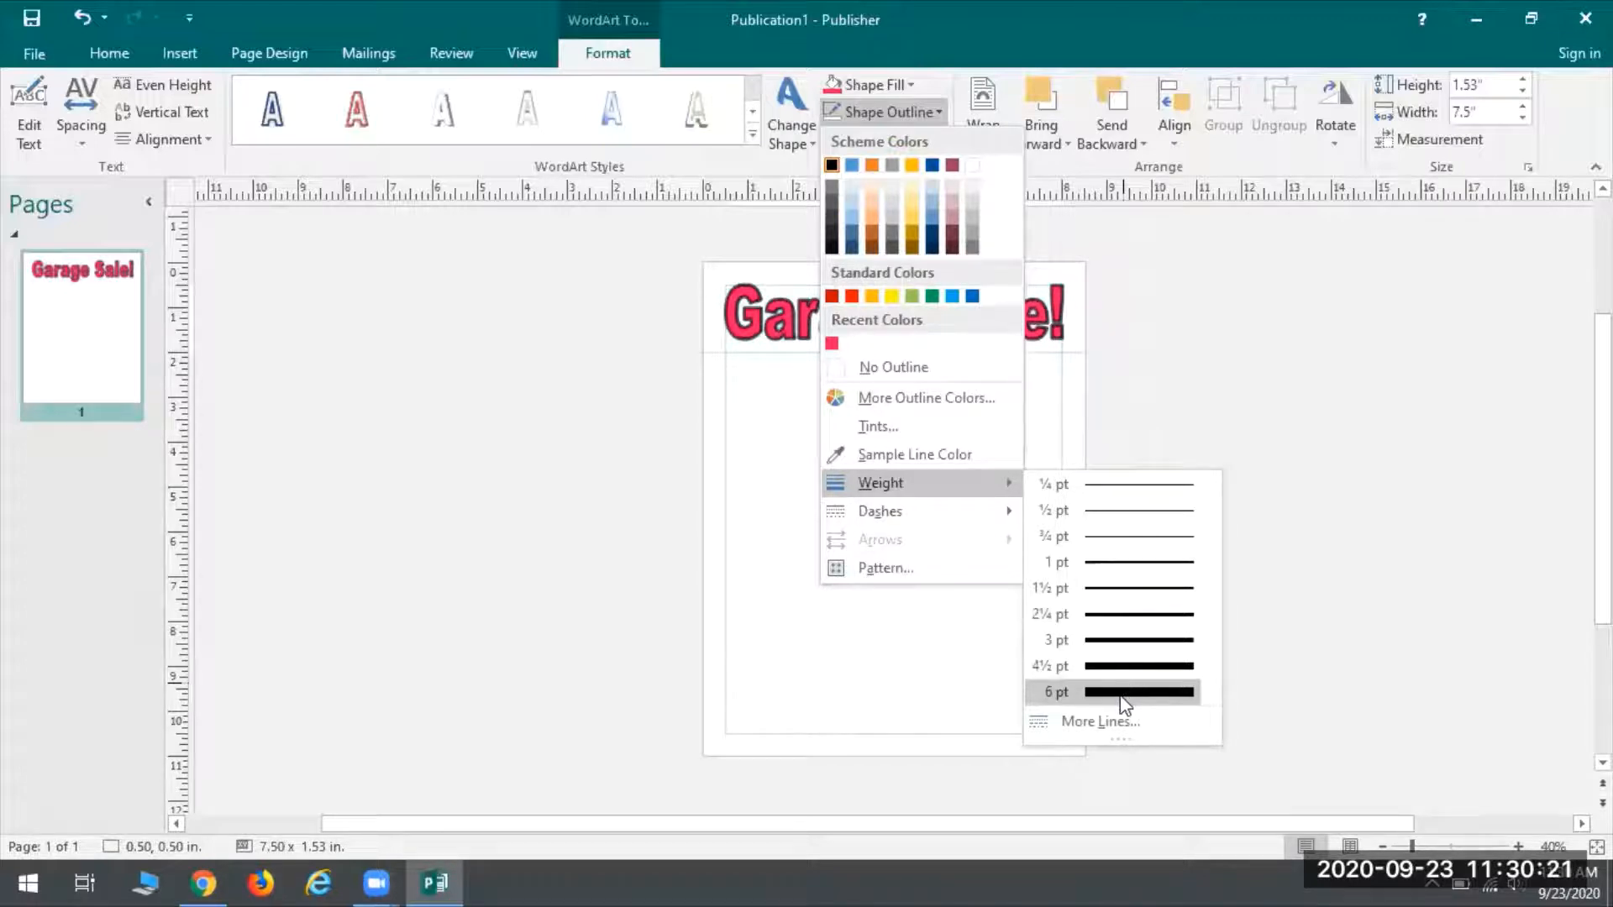
left_click(1090, 640)
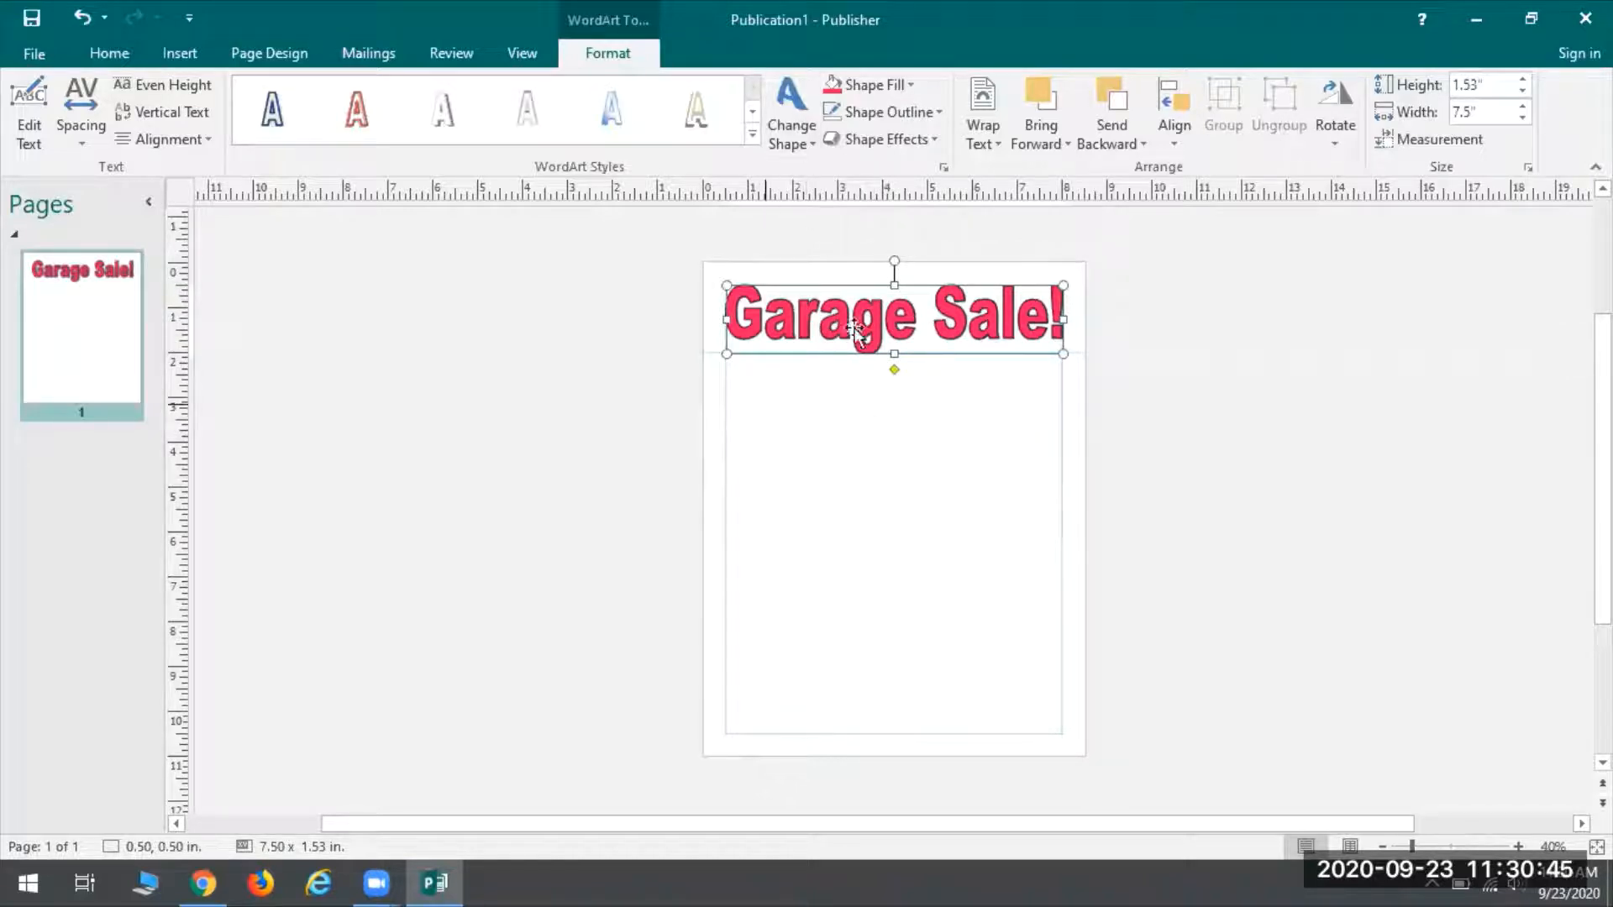
left_click(789, 131)
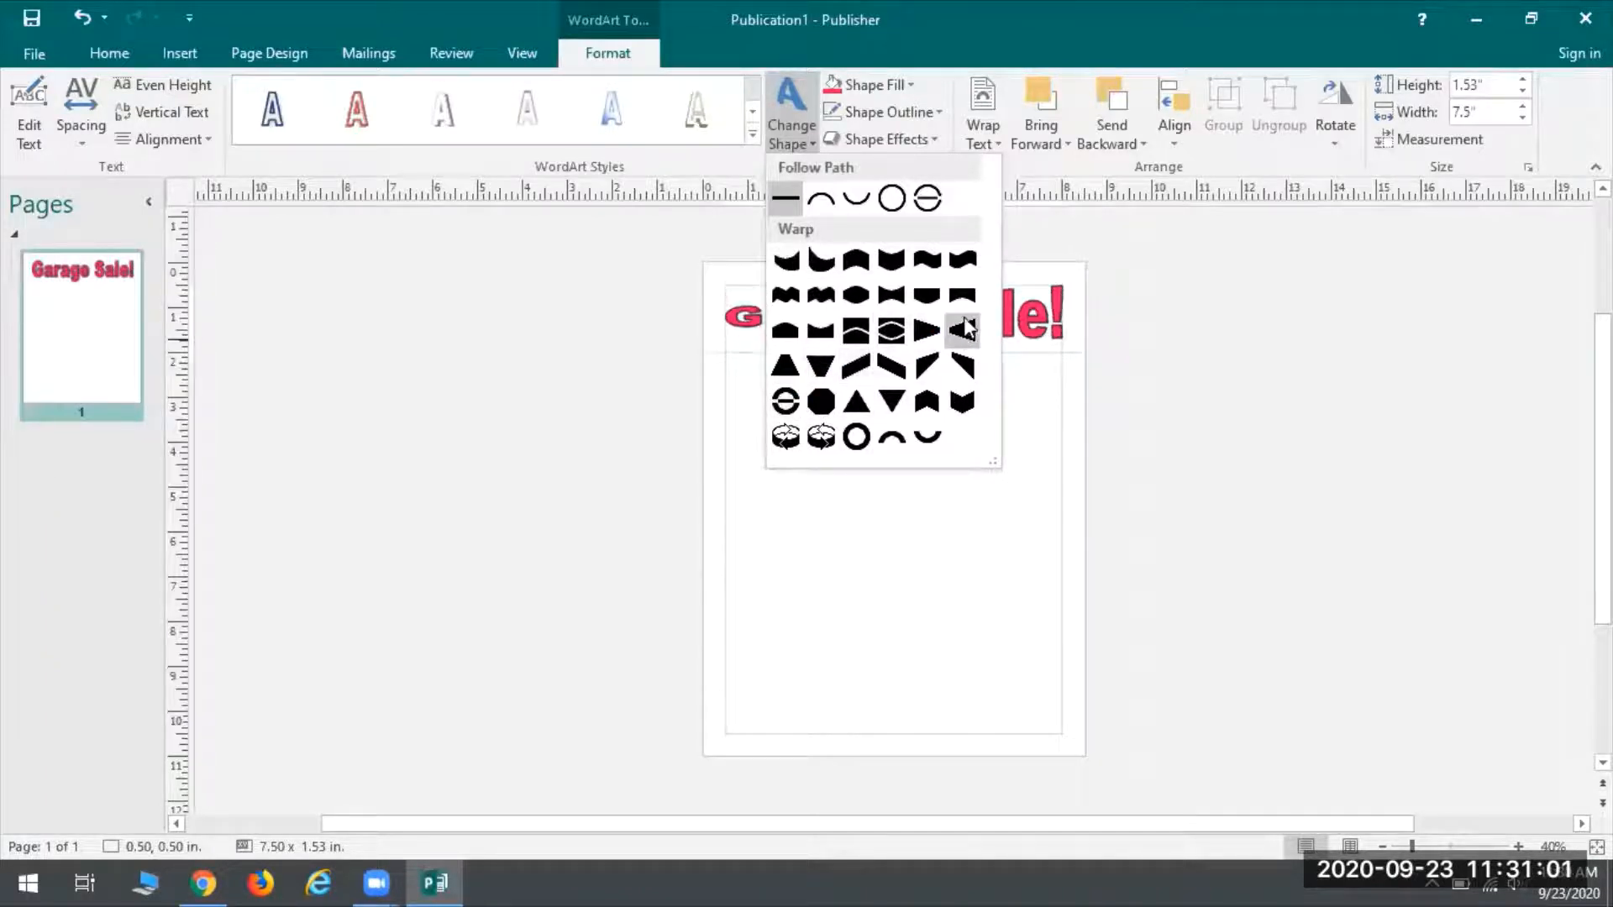
Try wave and other warp shapes on the heading, leave it straight, and deselect it
left_click(821, 297)
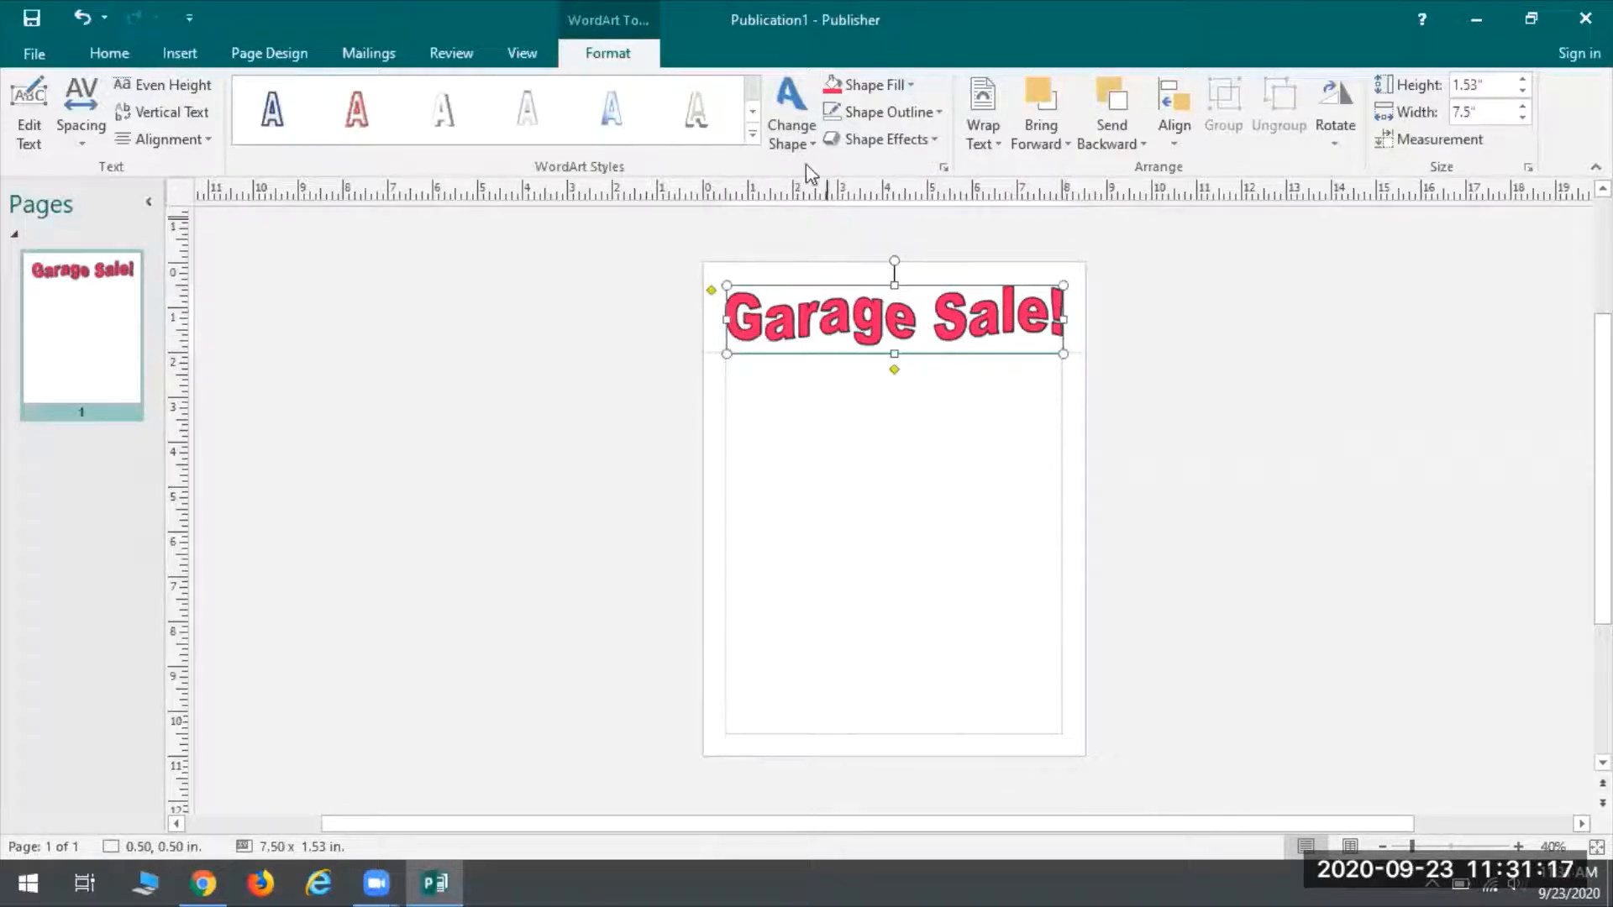
left_click(792, 135)
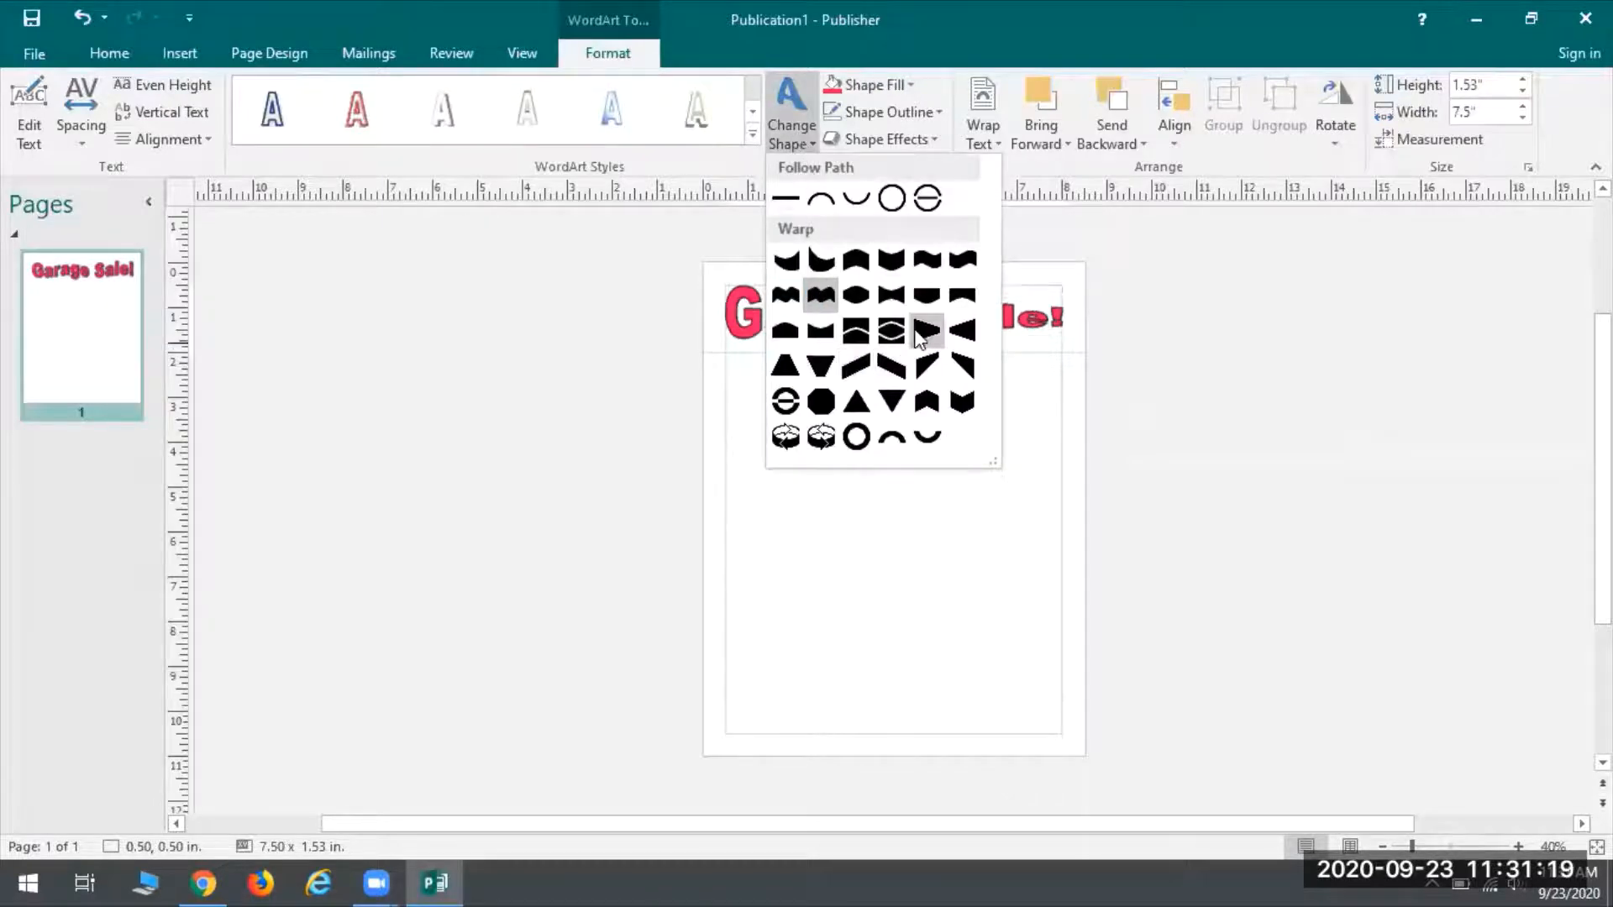
left_click(888, 294)
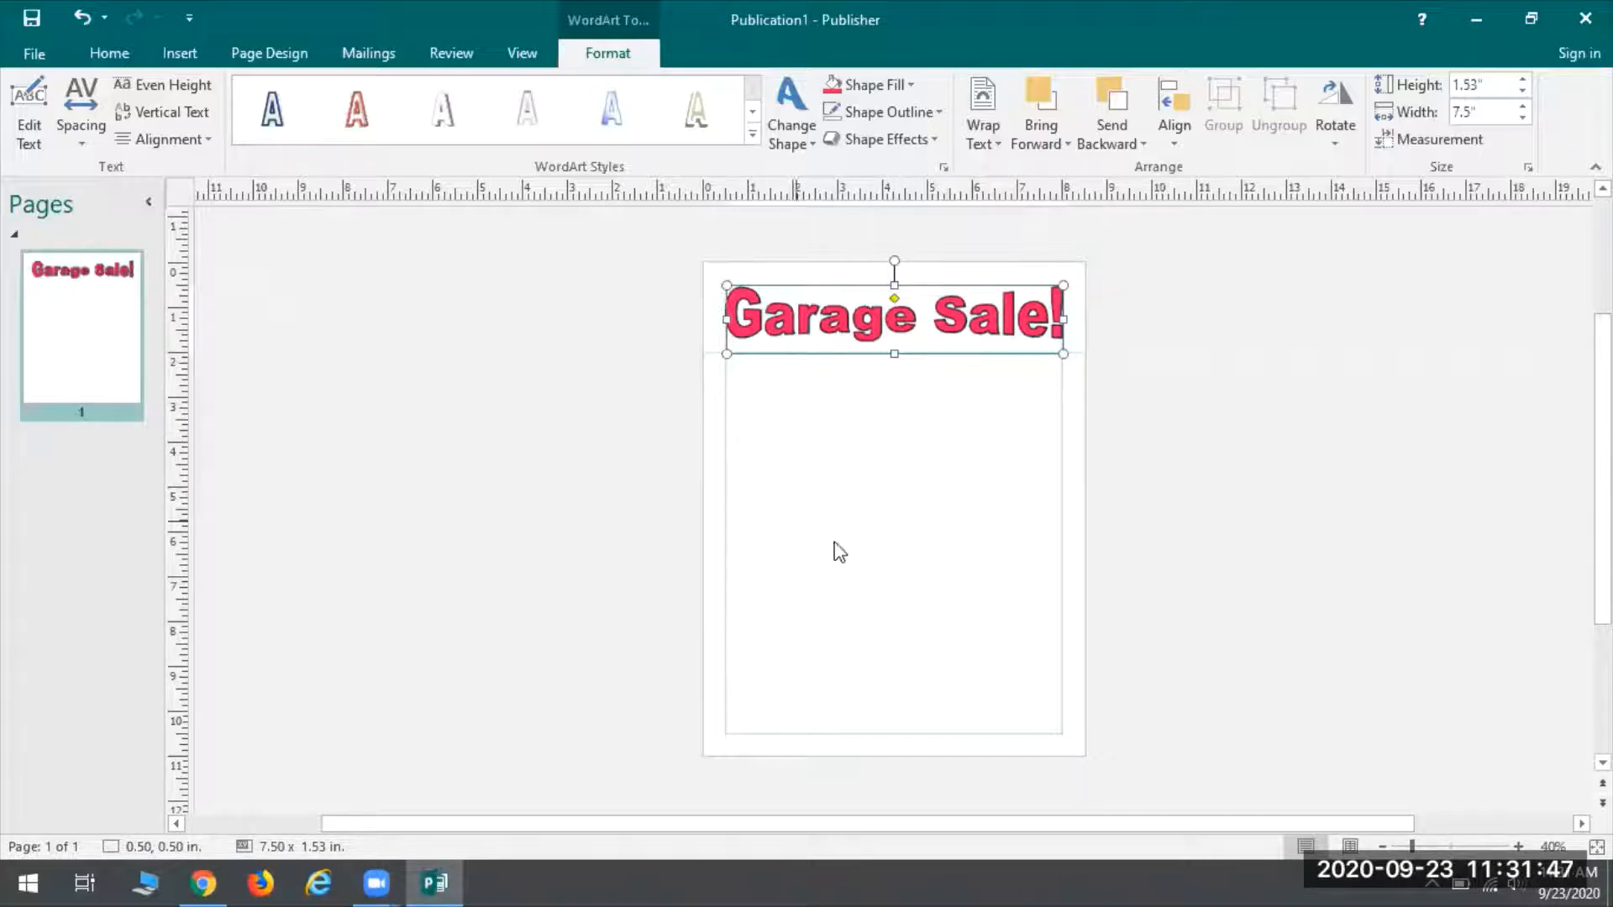
left_click(760, 452)
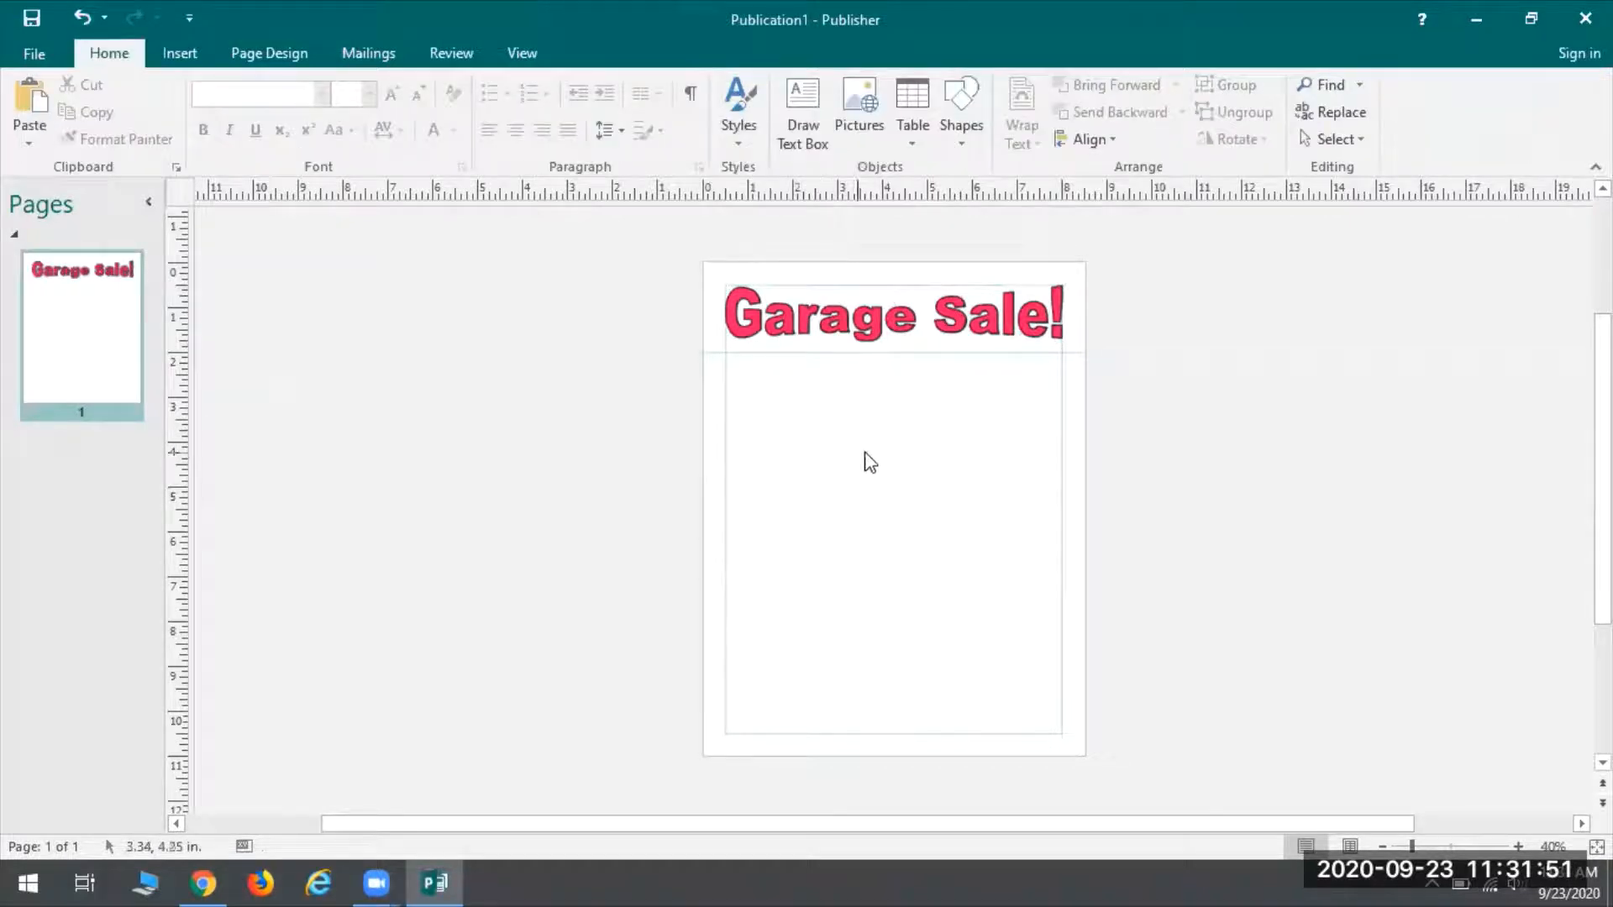
key("a")
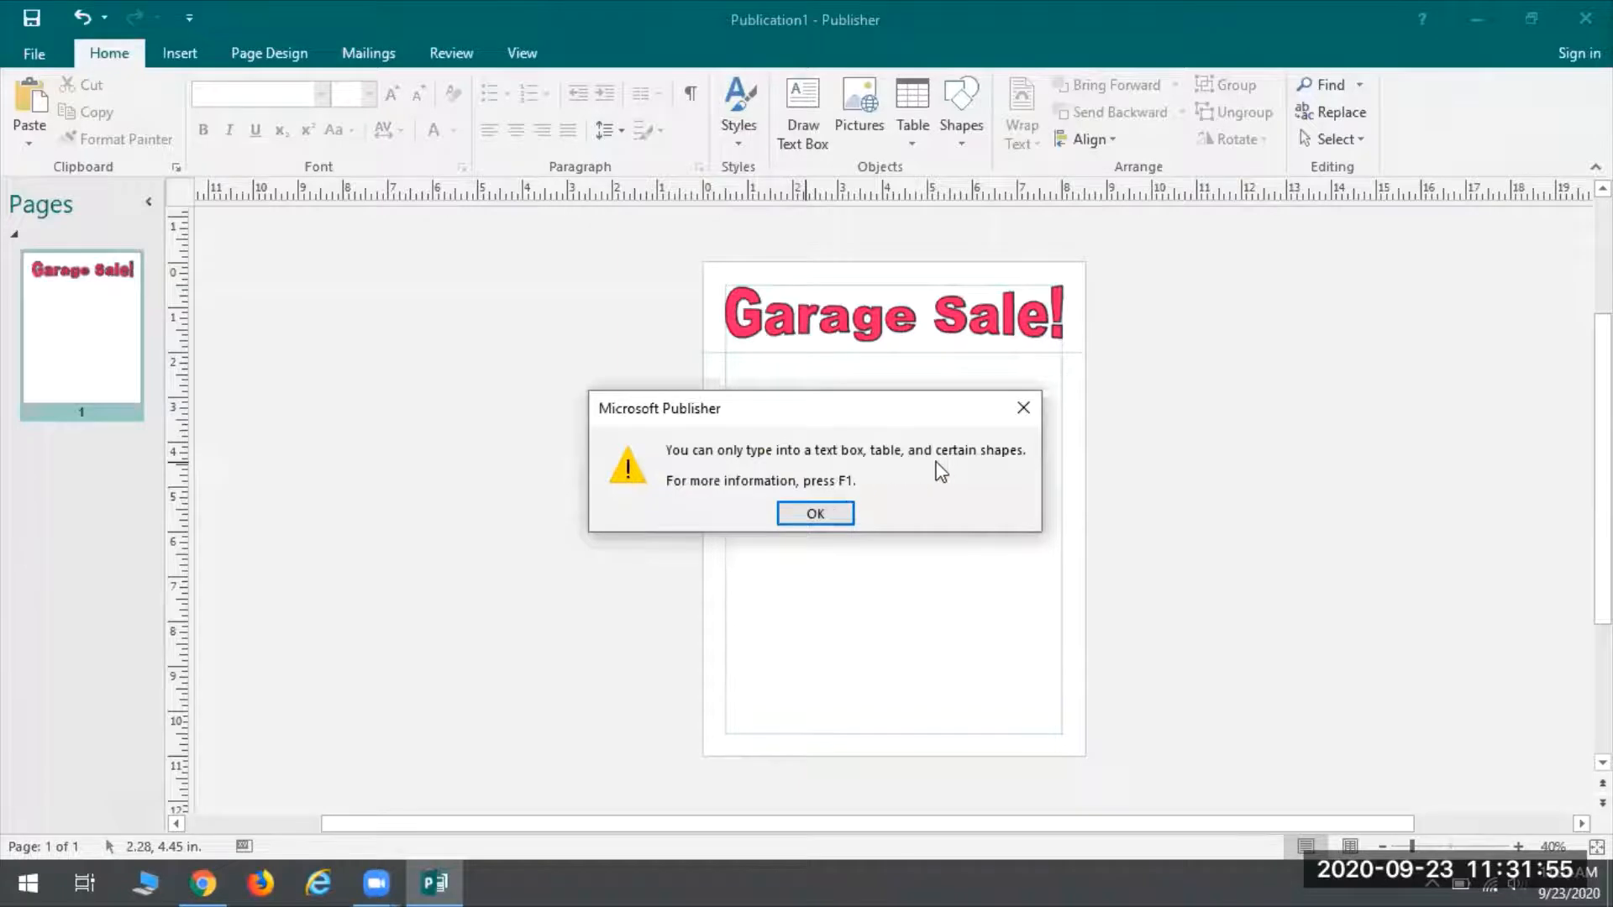
left_click(817, 514)
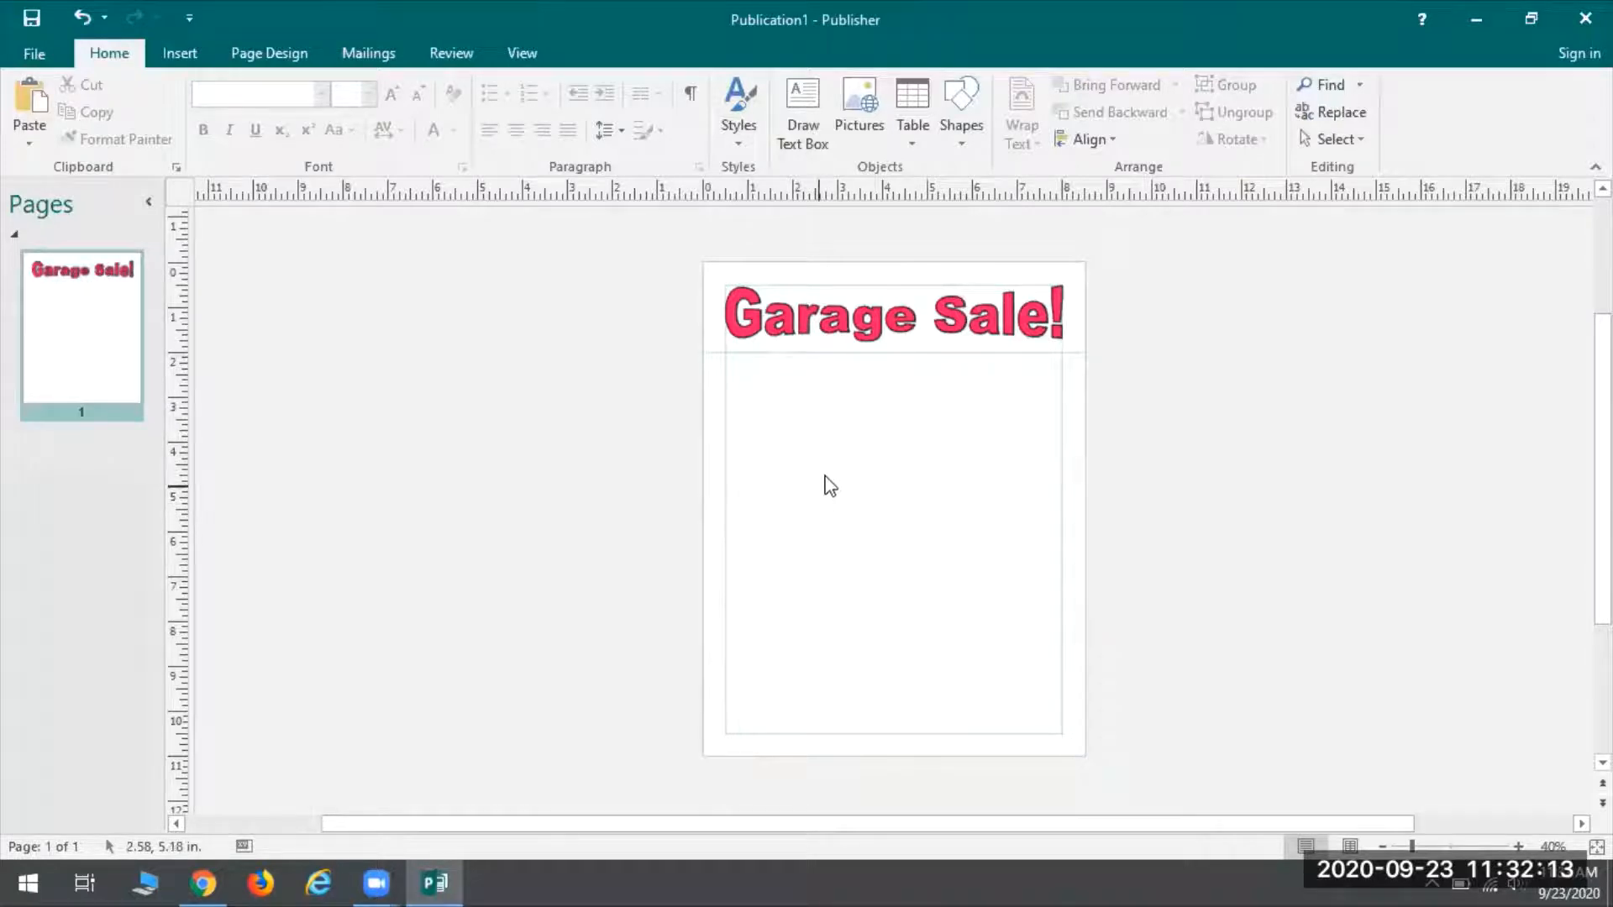
Draw a 7.50 x 5.90 in text box below the heading, spanning the margins
left_click(180, 56)
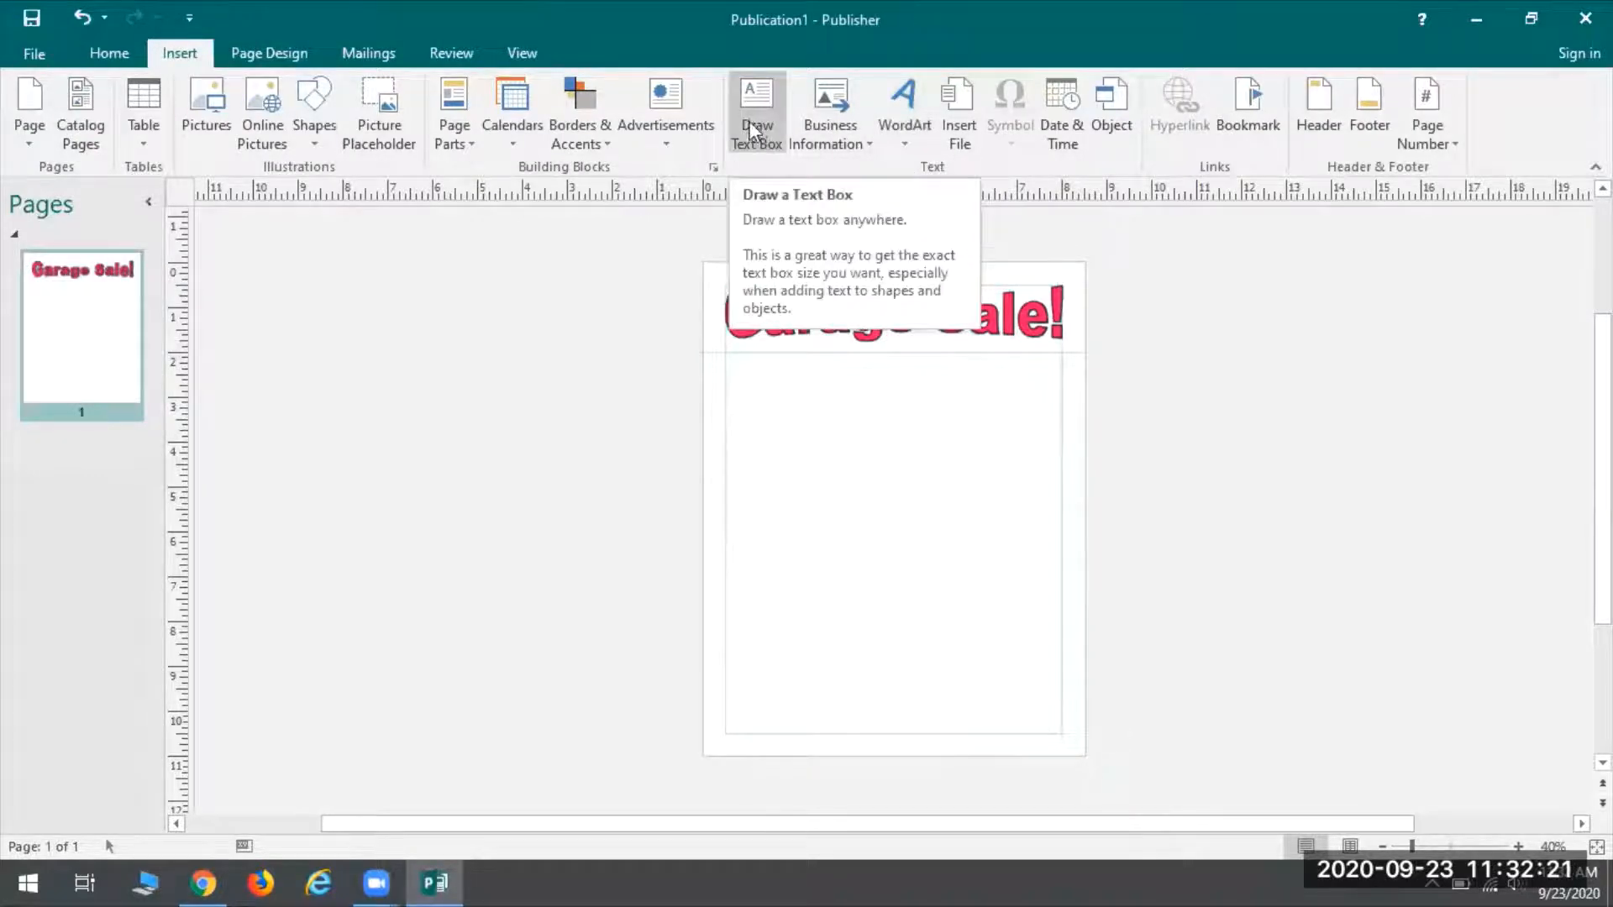
left_click(753, 143)
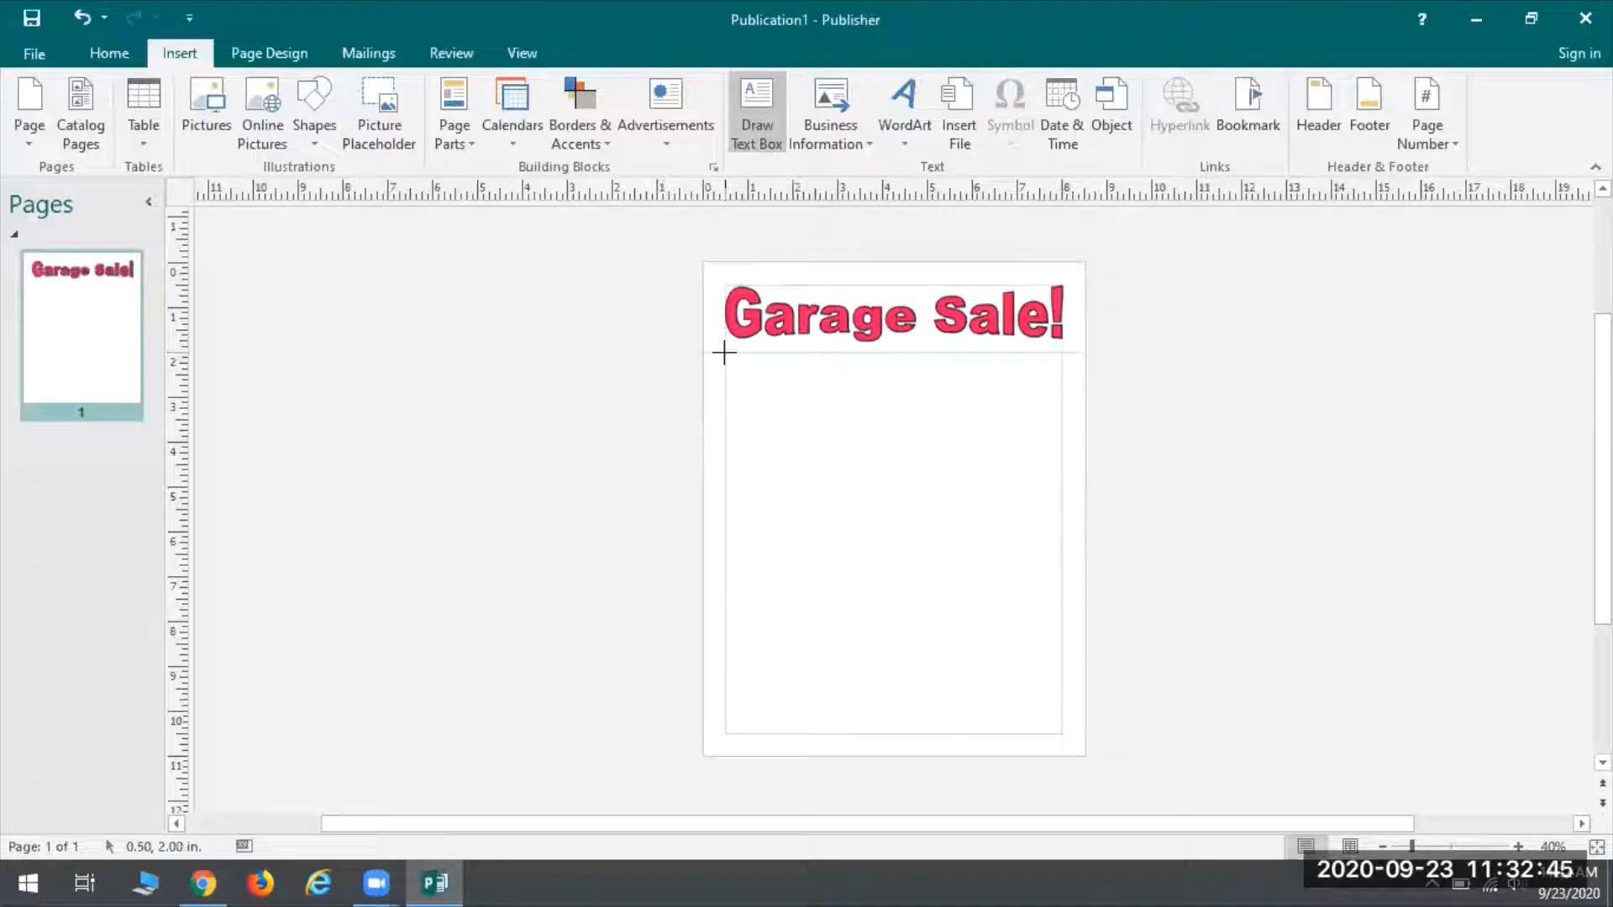
mouse_move(724, 352)
left_mouse_down()
mouse_move(785, 478)
mouse_move(961, 630)
mouse_move(1062, 631)
mouse_move(1062, 618)
left_mouse_up()
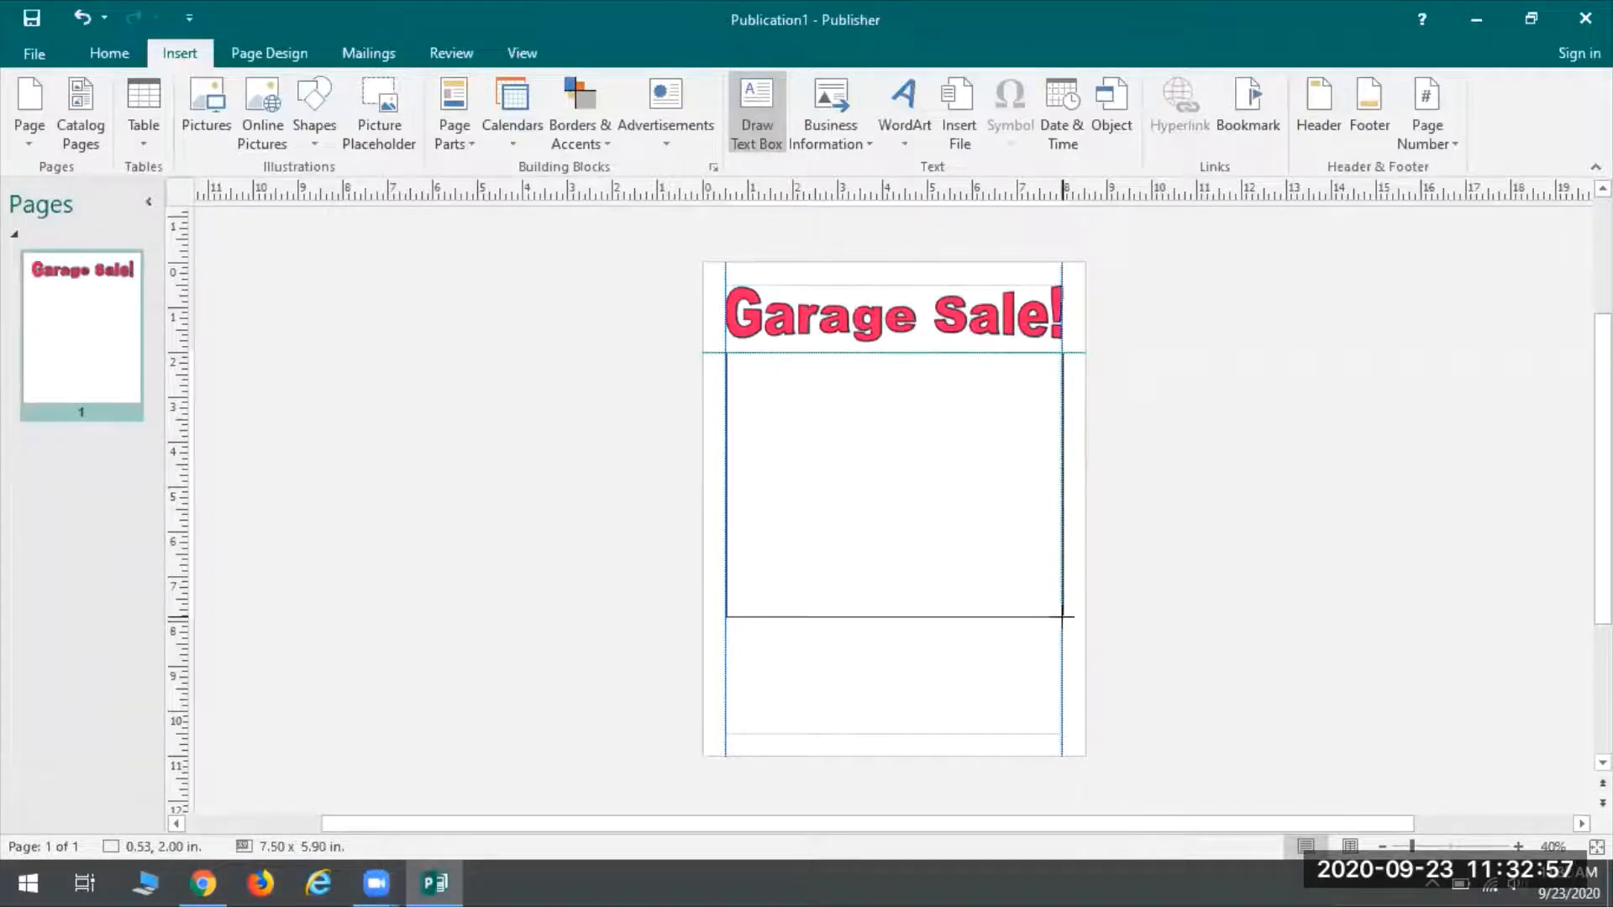
left_click_drag(1062, 616, 1062, 617)
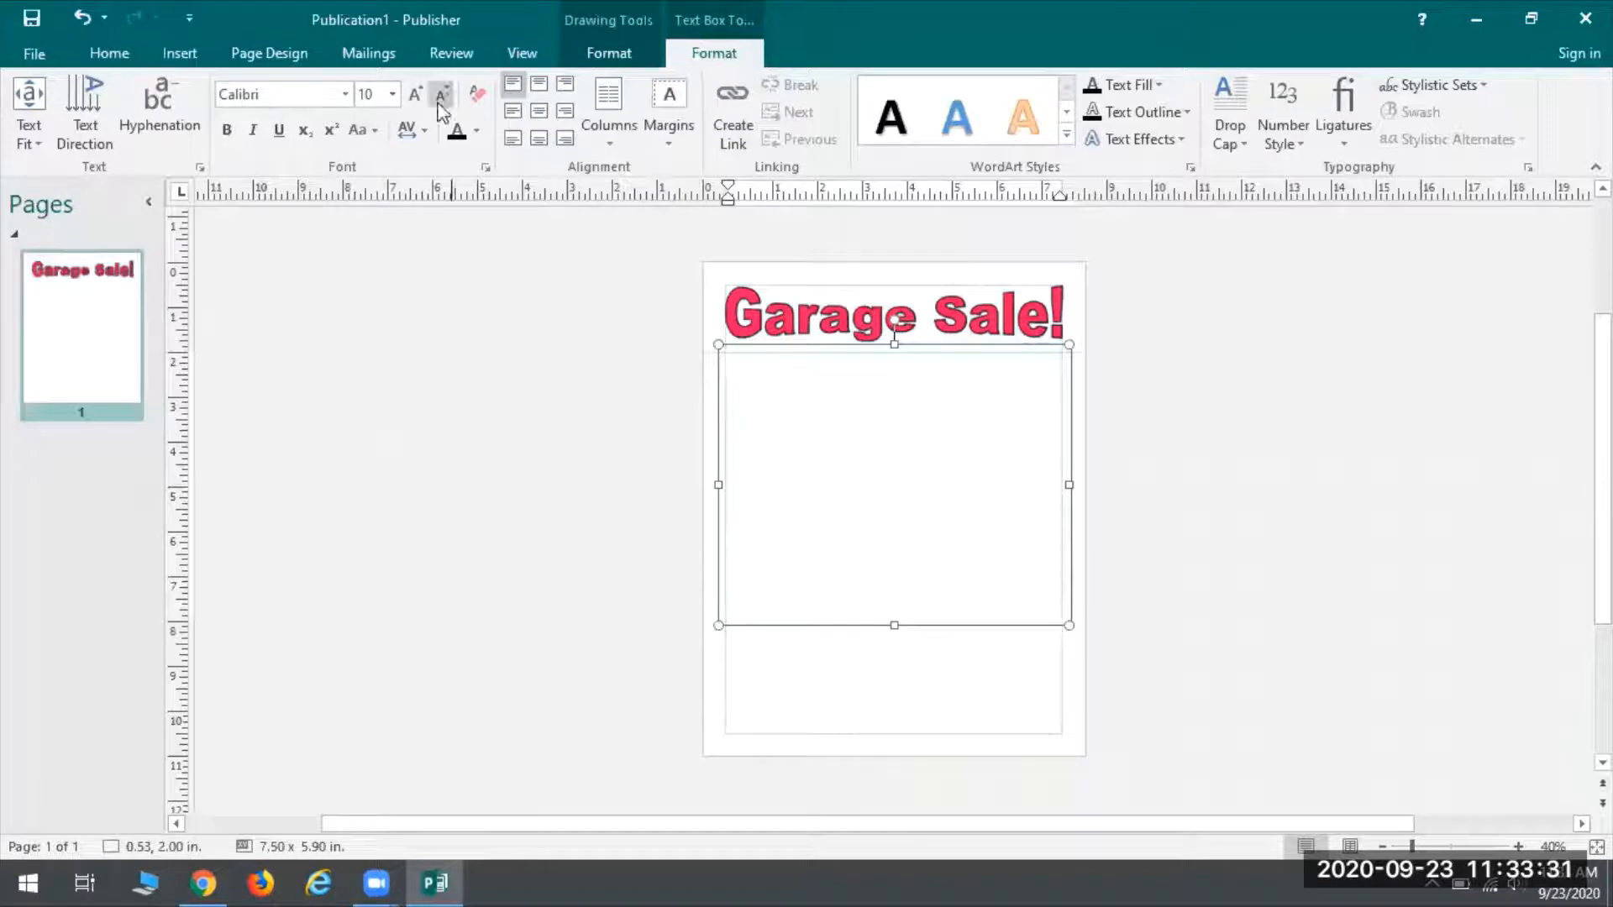
Set the font size to 28 and type 'When: August 12-14 (Friday-Sunday) 10 a.m.-7p.m.'
left_click(392, 95)
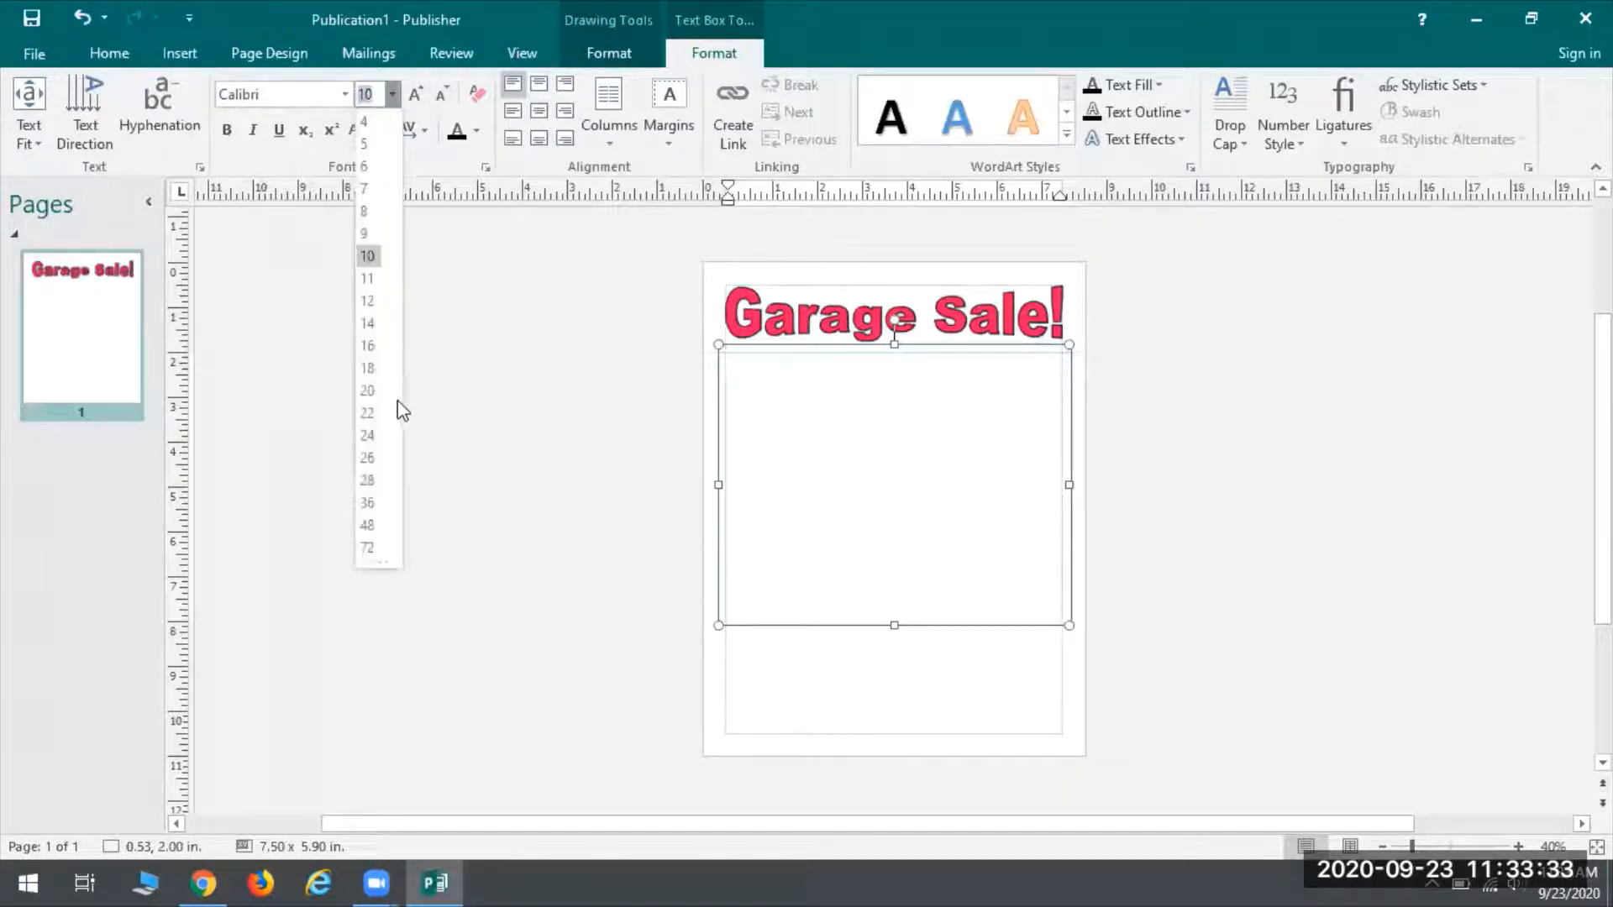
left_click(367, 480)
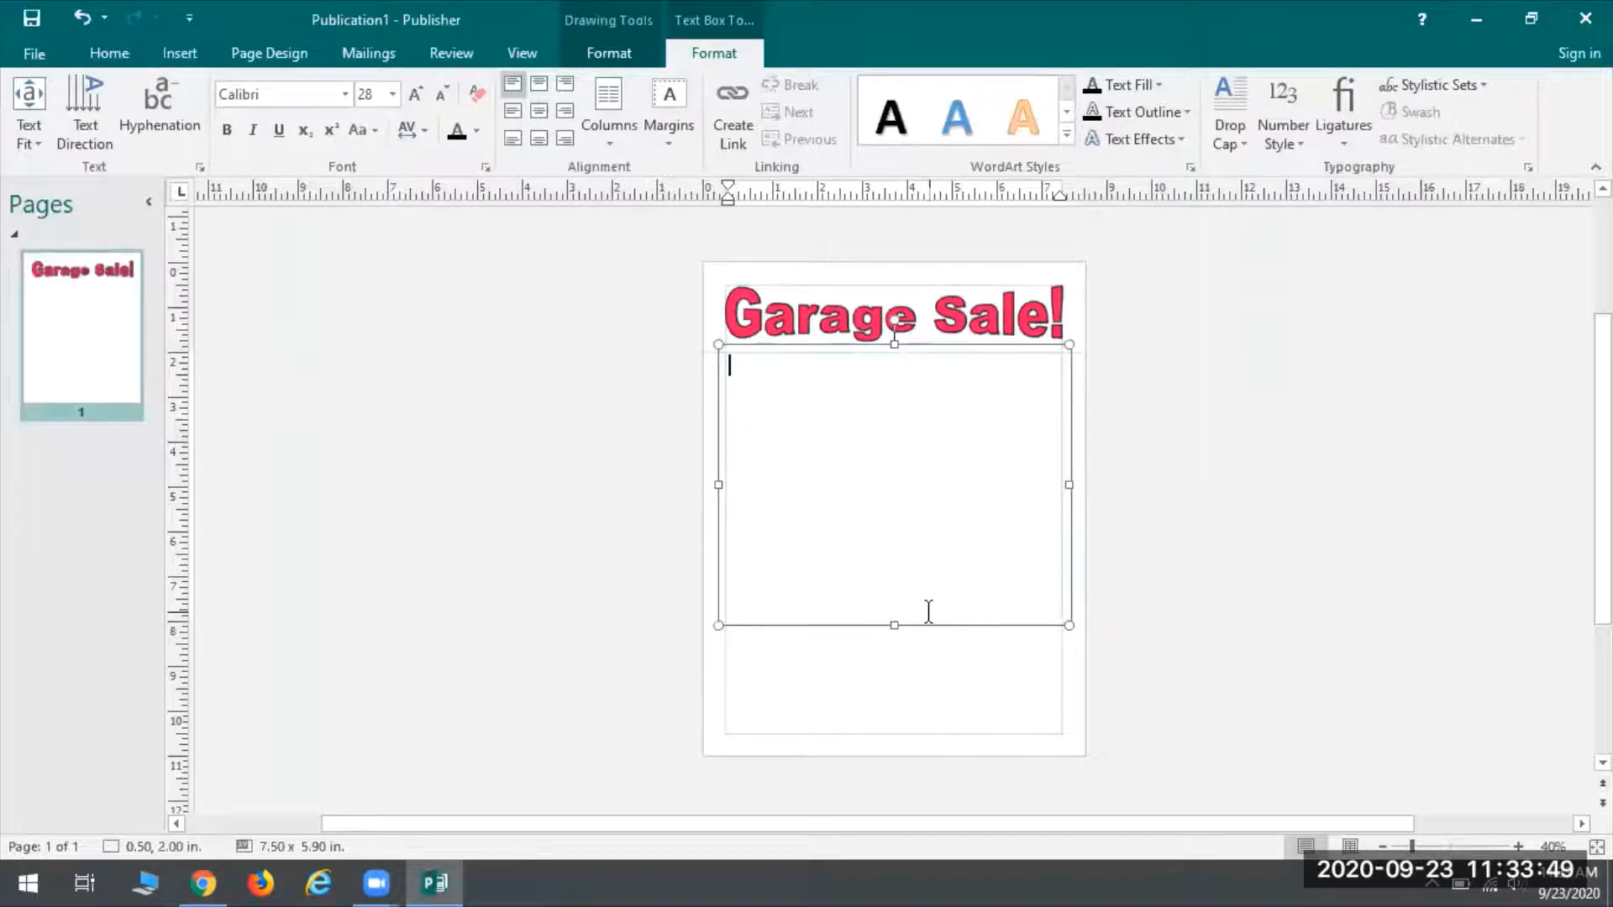
type("When: August 12-14 (Friday-Sunday) 10 a.m.-7p.m.")
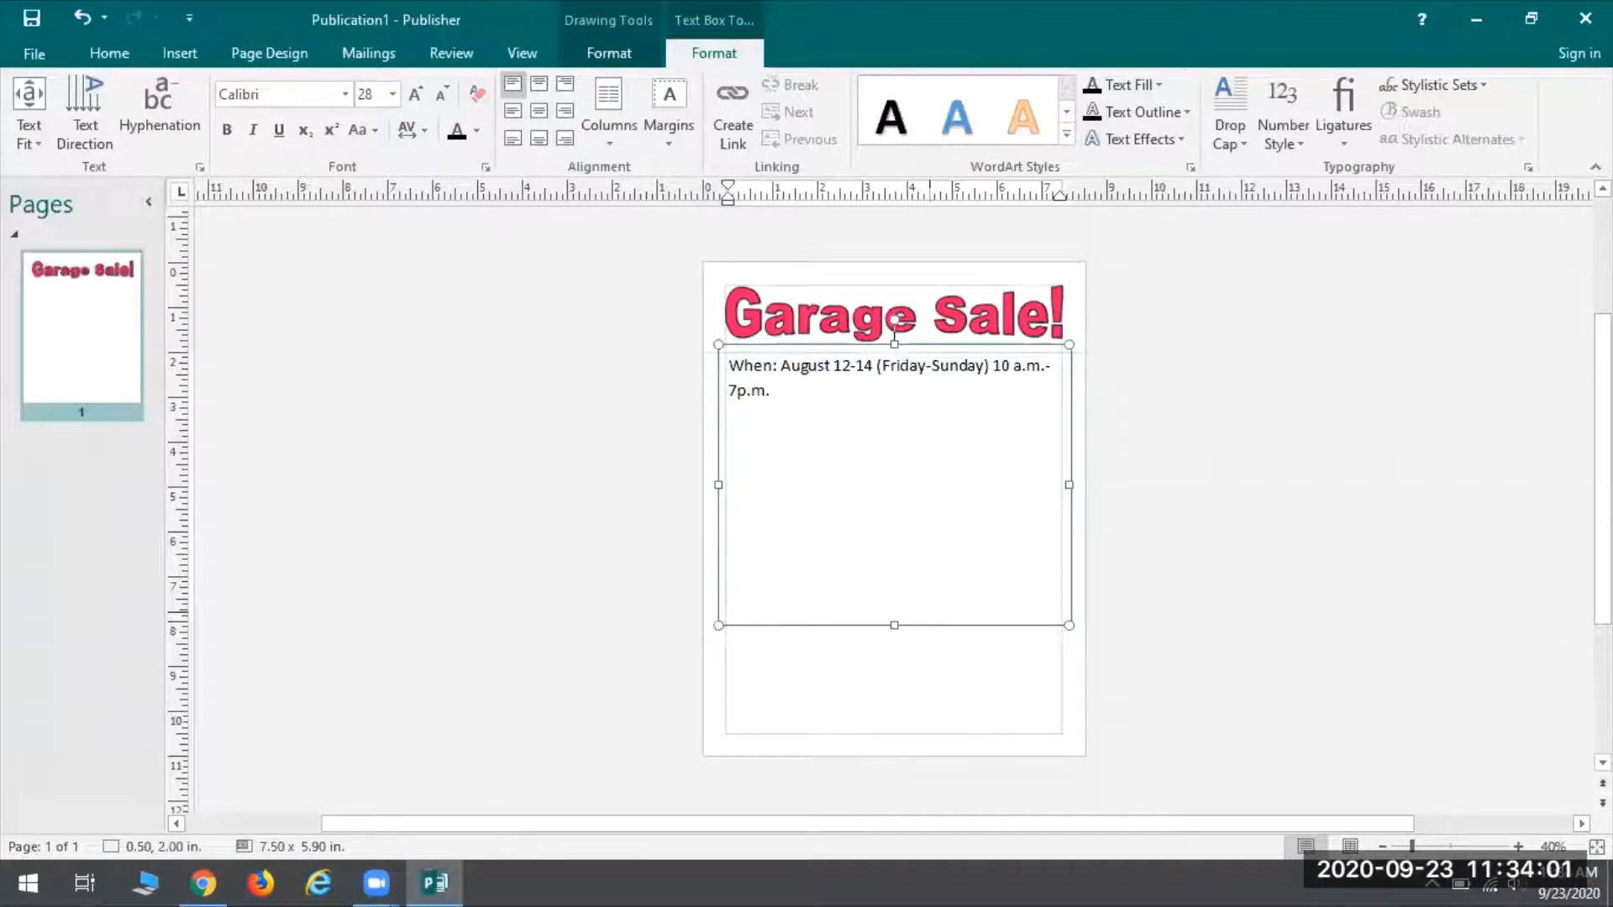
Add a Where: line with the sale's street address and a Notable Items: label below
key("Return")
type("Where")
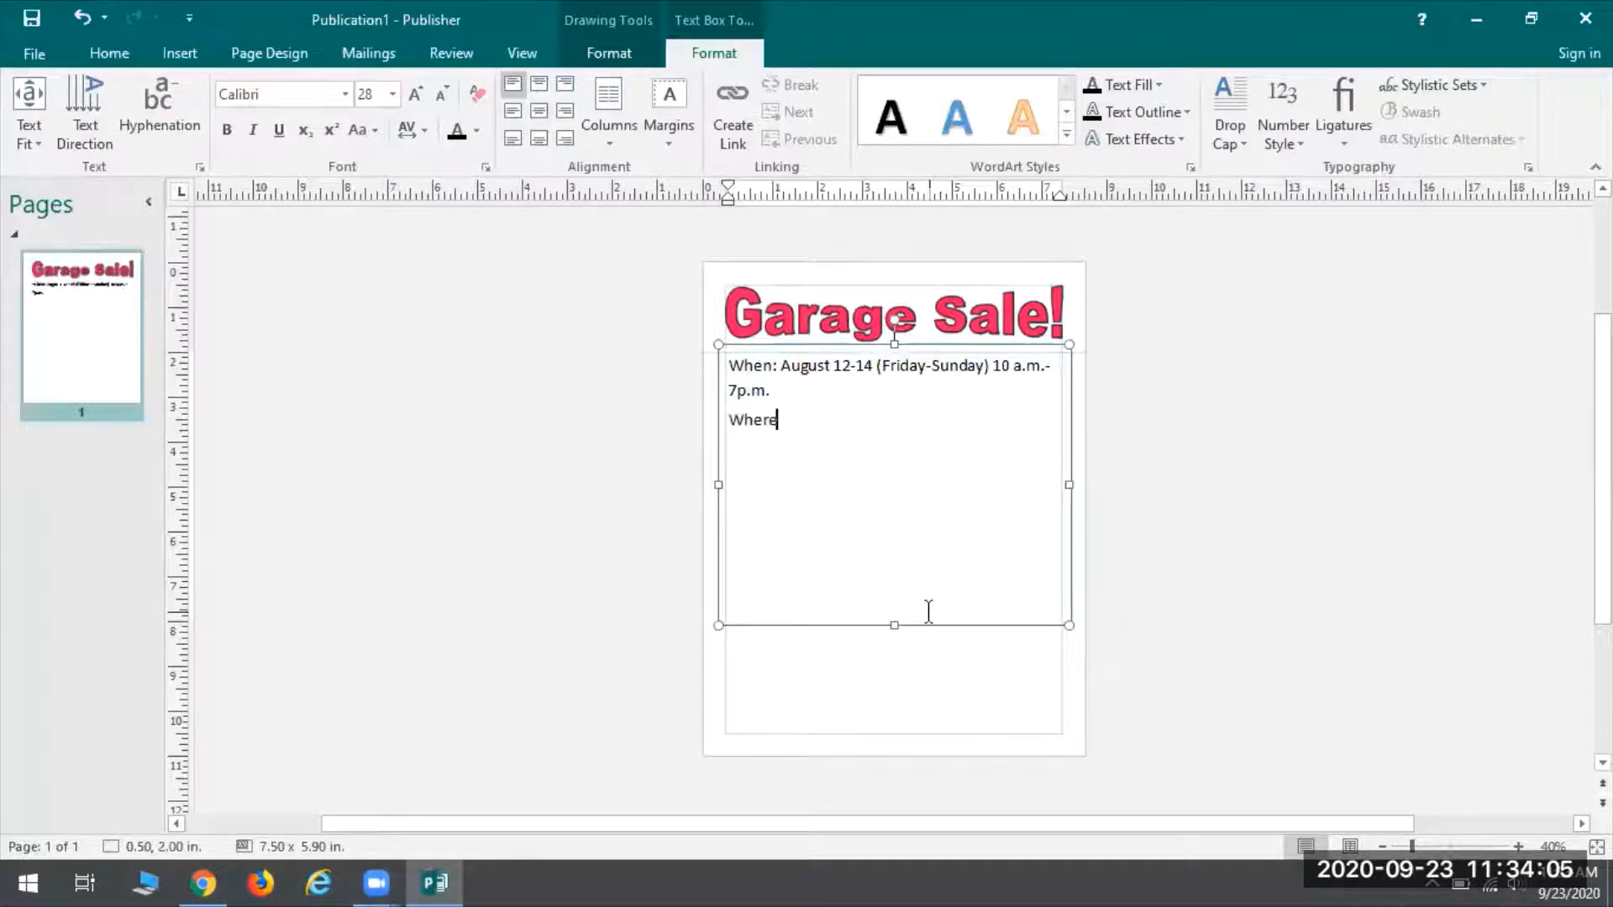
type(" W")
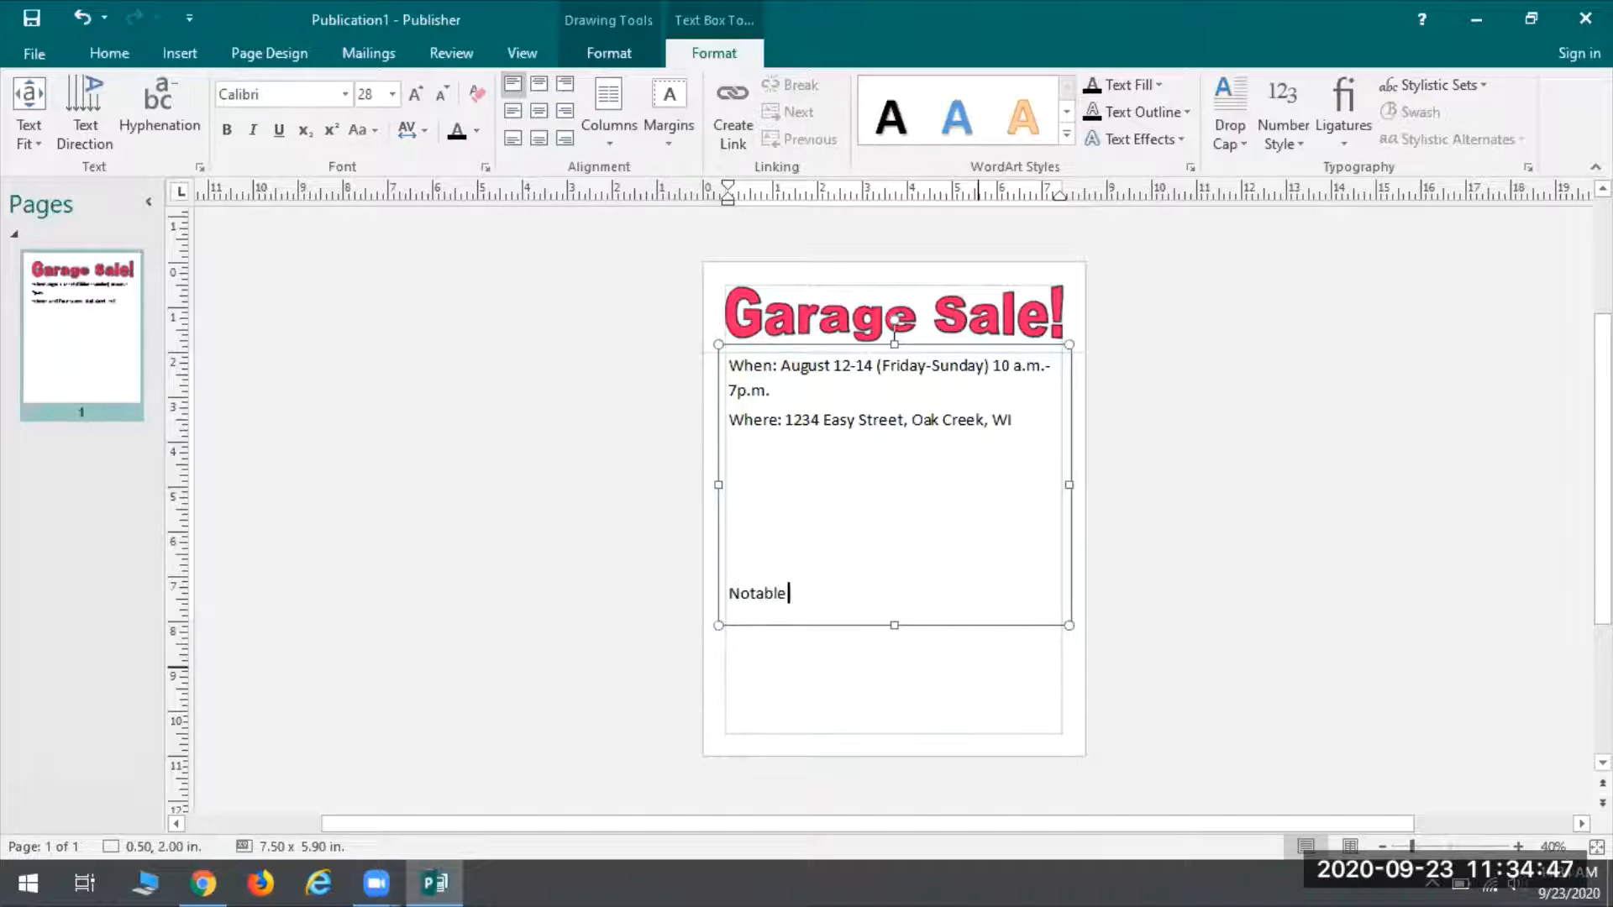
type(":")
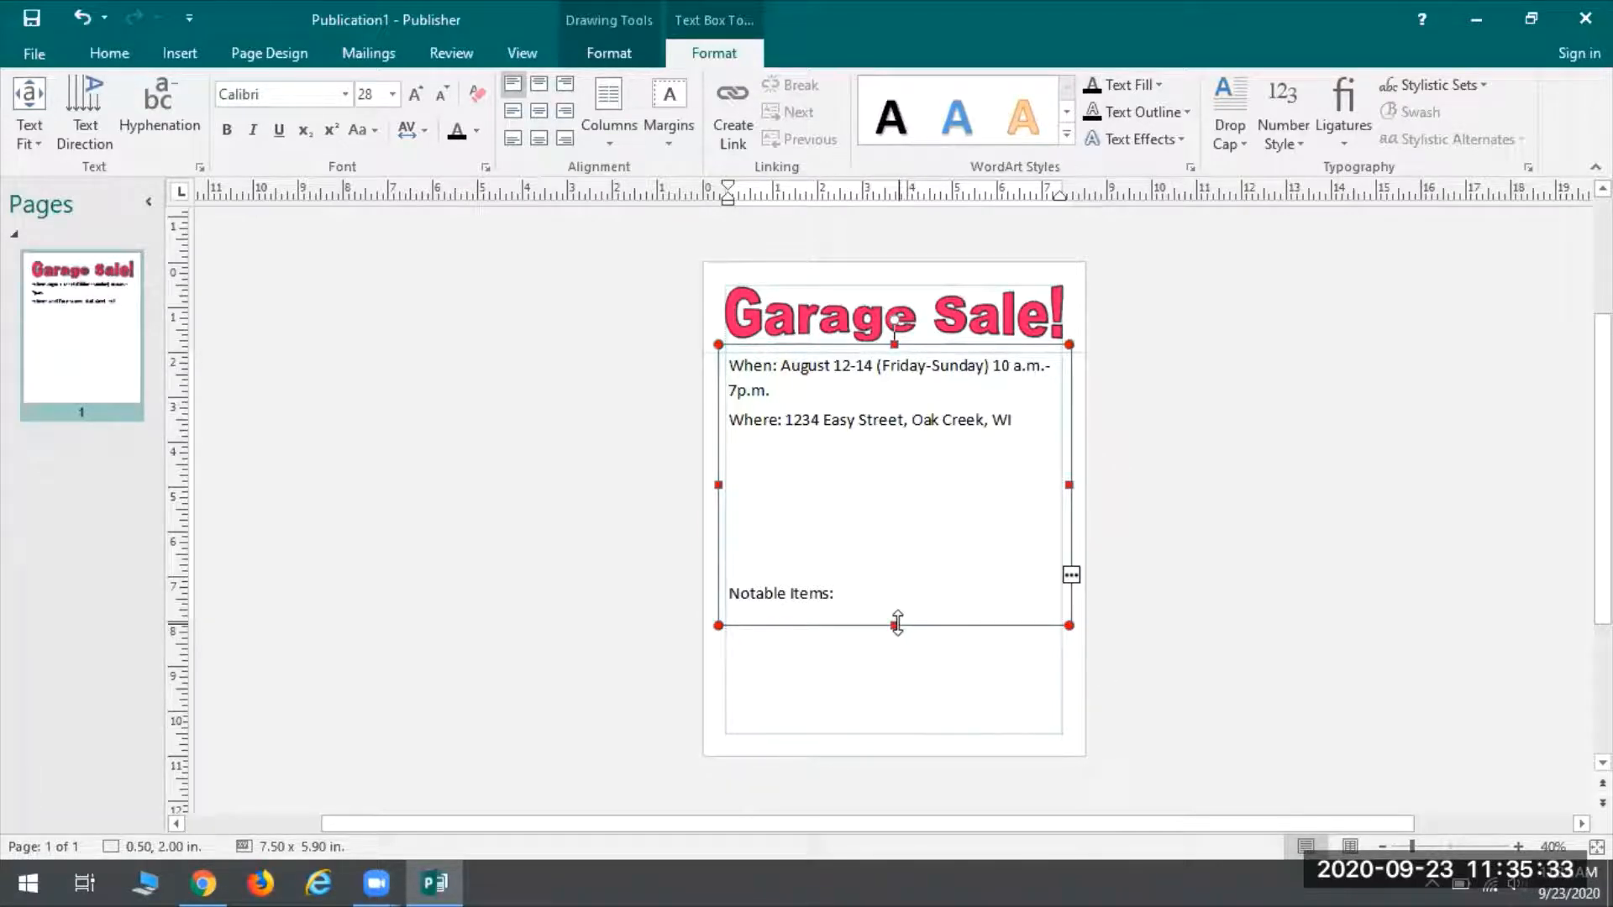
Stretch the text box to the bottom margin so it measures 7.50 x 8.50 in
left_click_drag(896, 623, 897, 742)
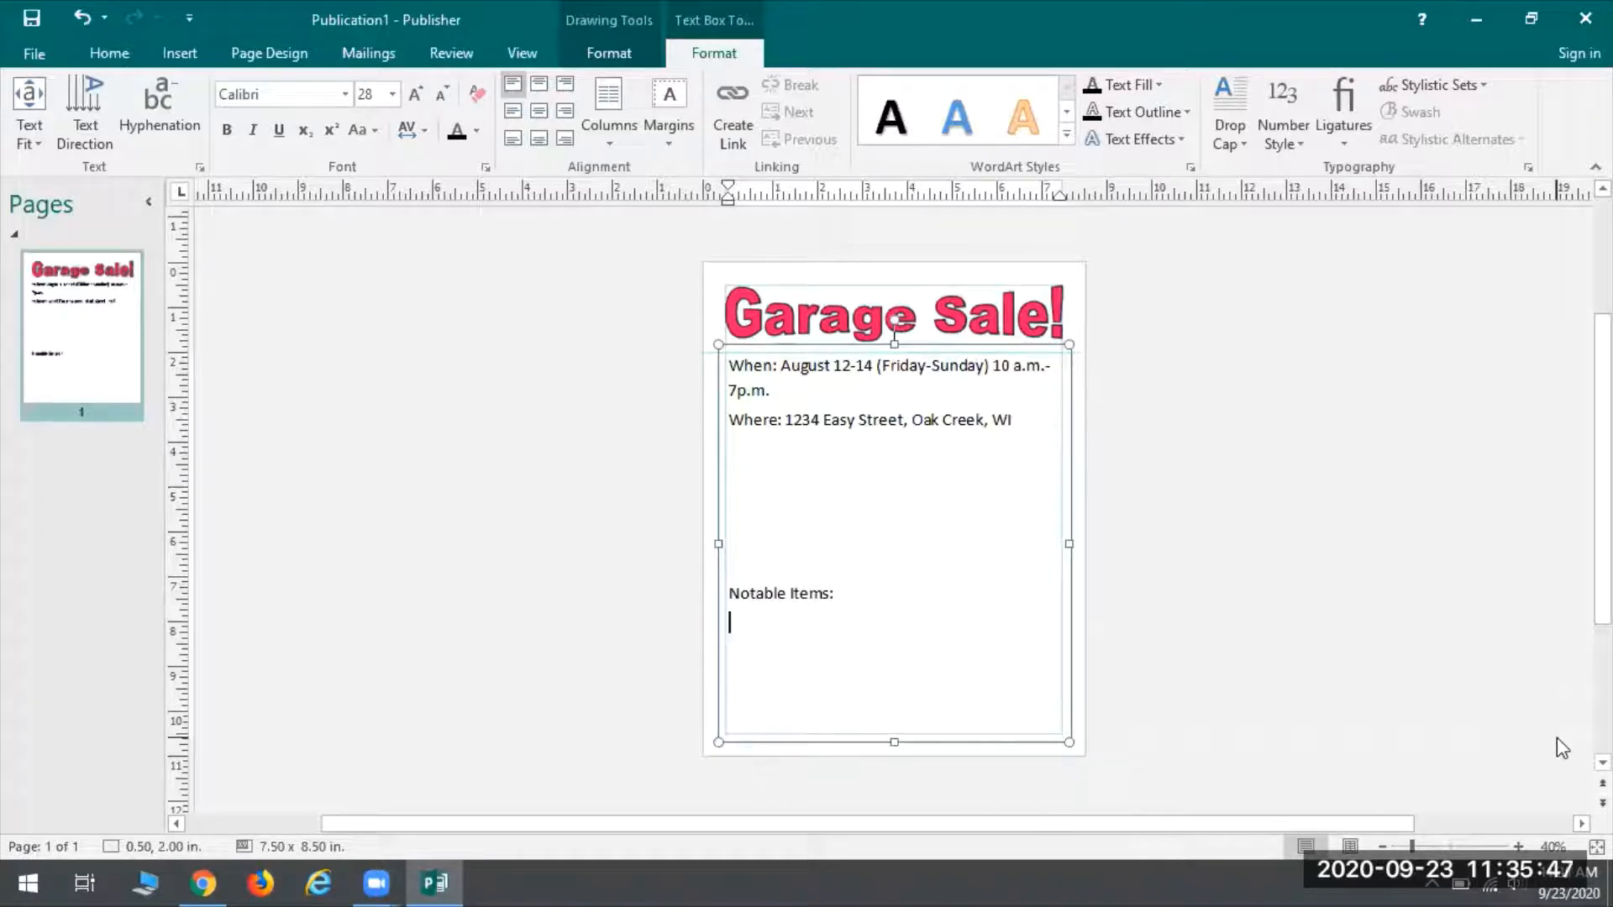
key("Escape")
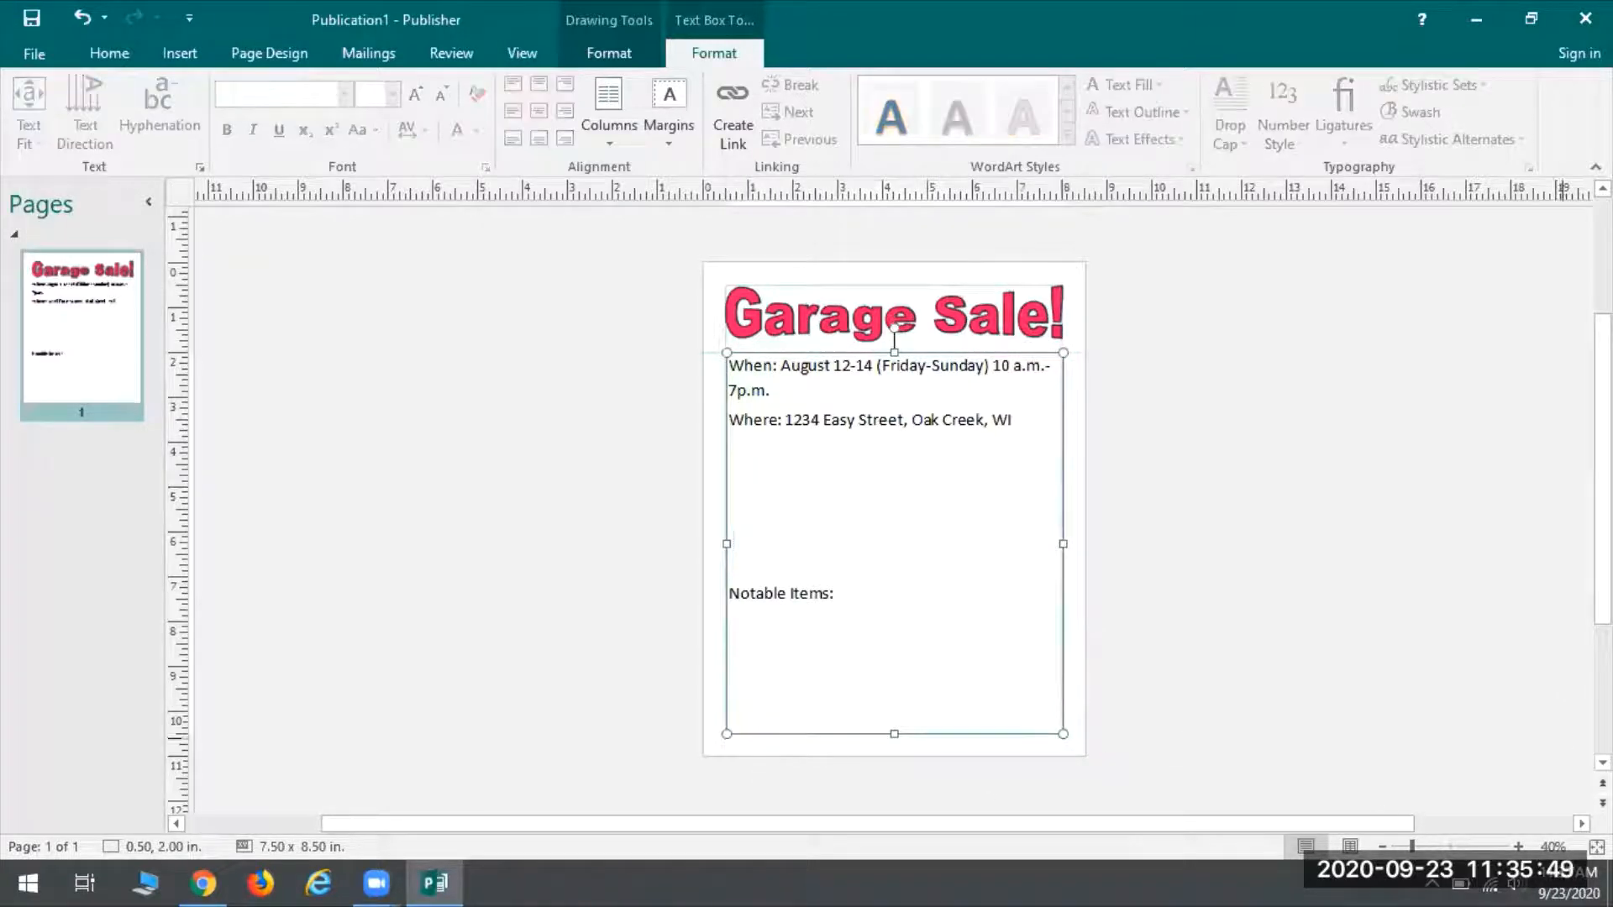
List Like-new futon, 55” Samsung TV, Camping Gear and Exercise Weights under Notable Items
left_click(879, 636)
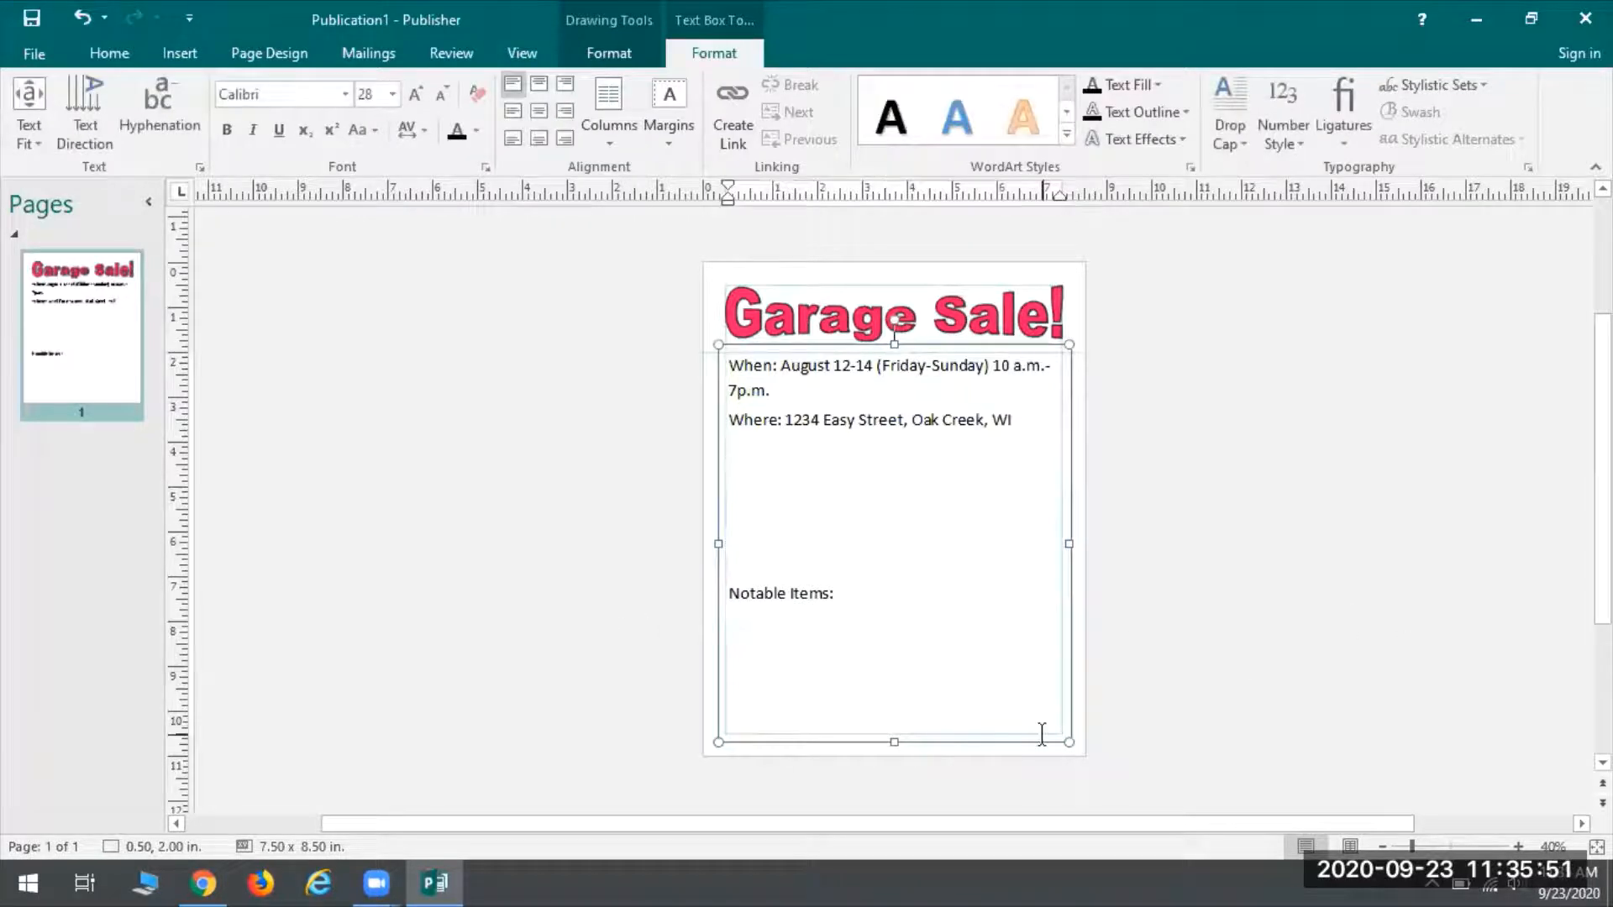
type("ton")
key("Return")
type("55” Samsung TV ")
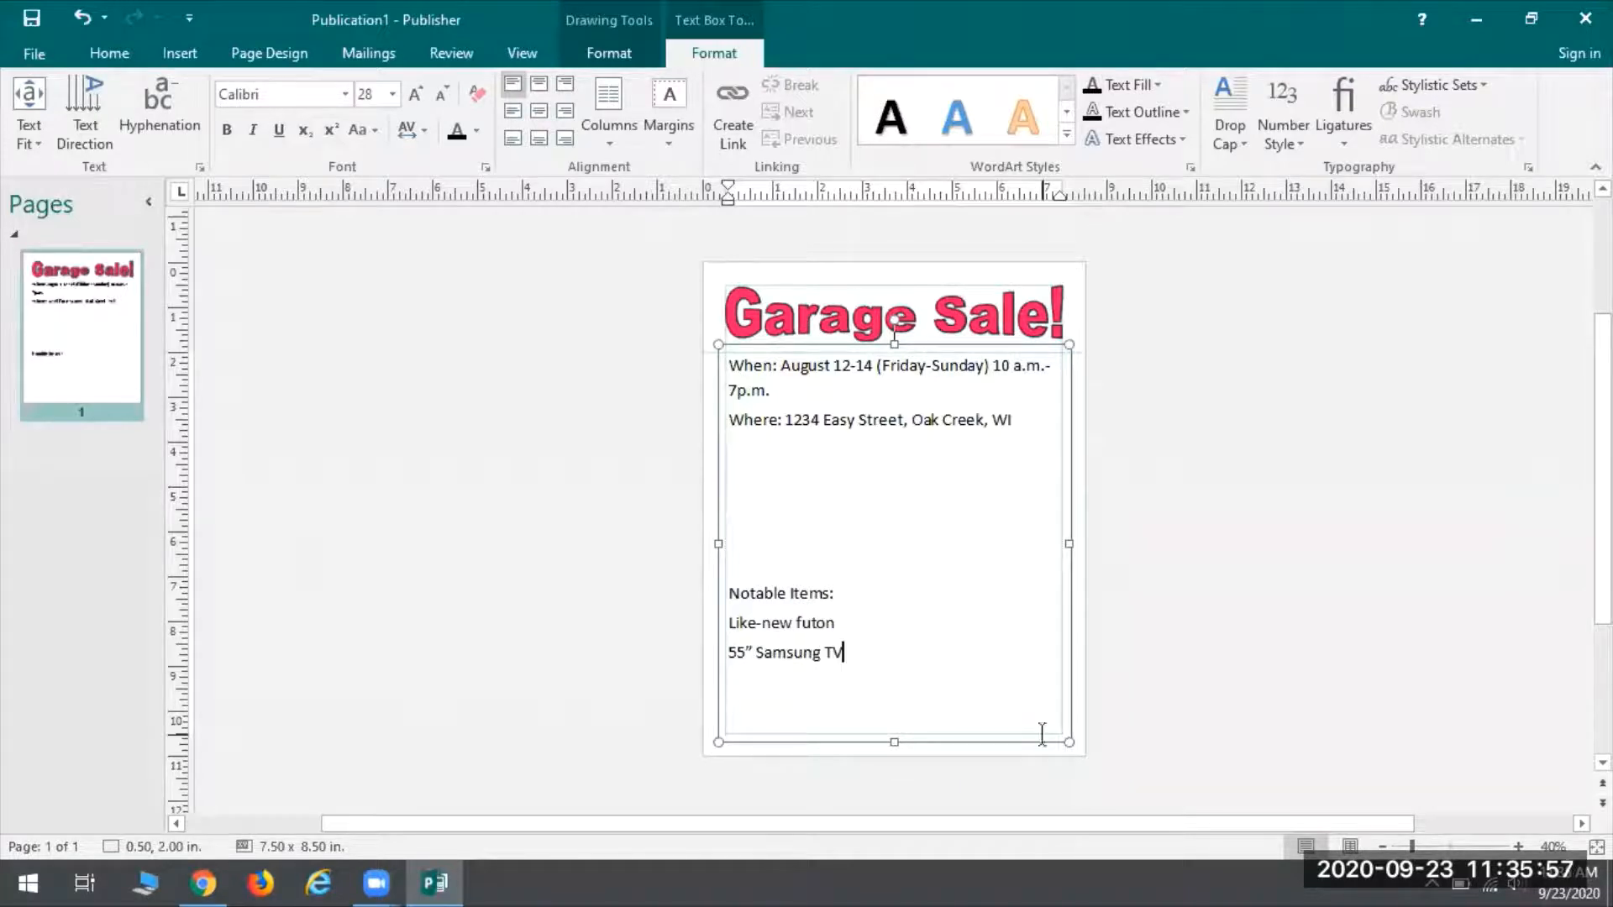
type("Camping Gear Exe")
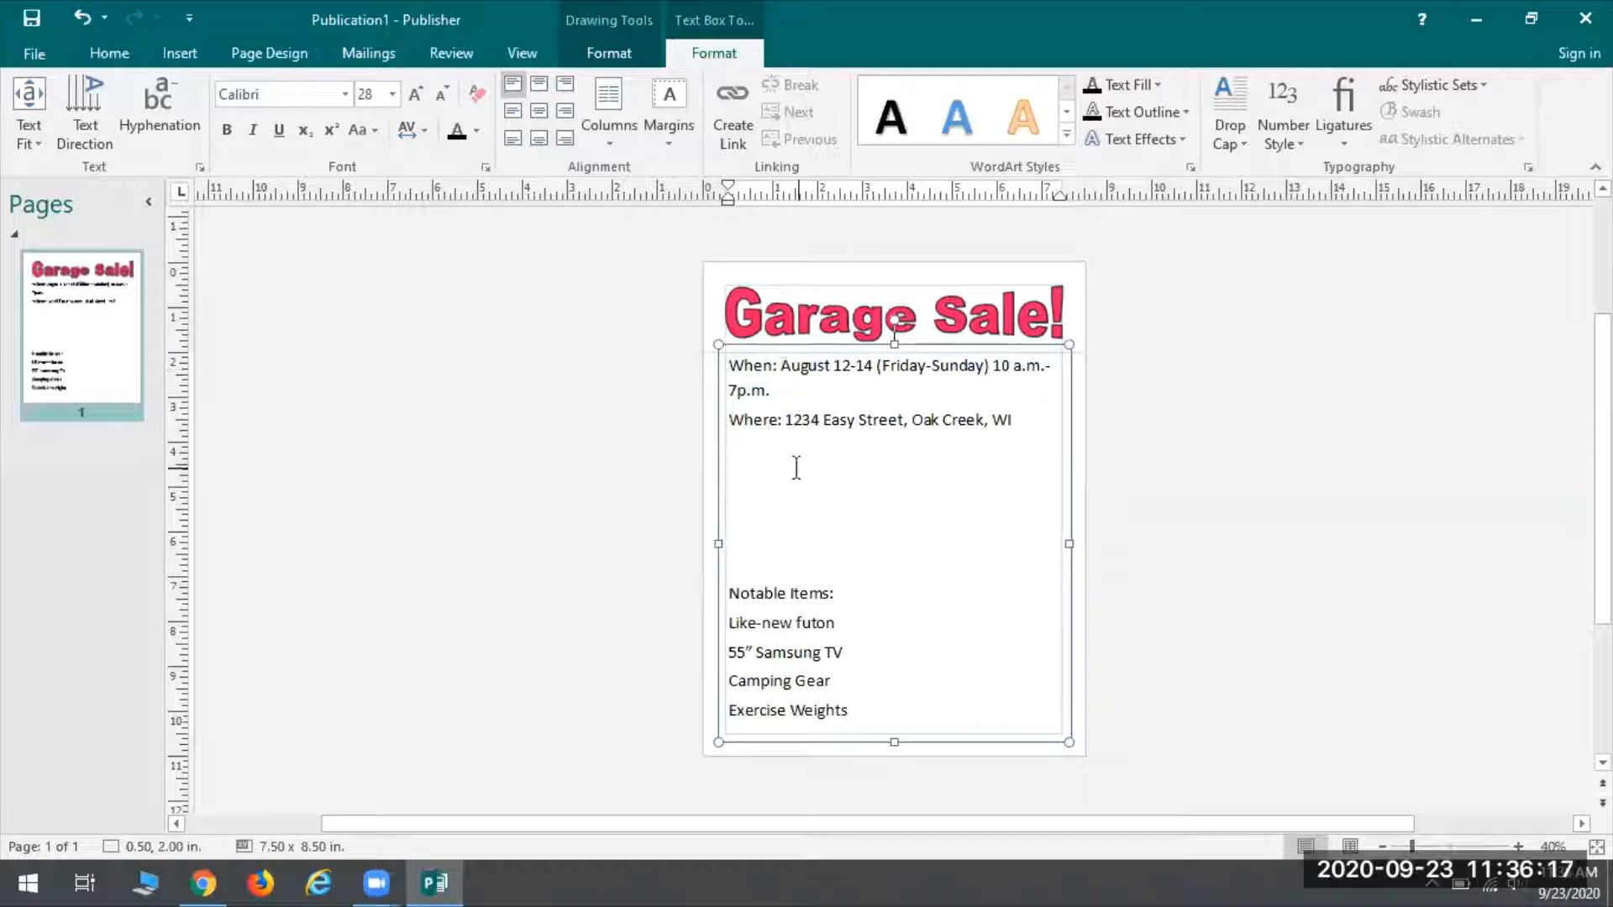
Bold the When:, Where: and Notable Items: labels, leaving the other text regular
left_click(778, 364)
left_click_drag(778, 365, 738, 364)
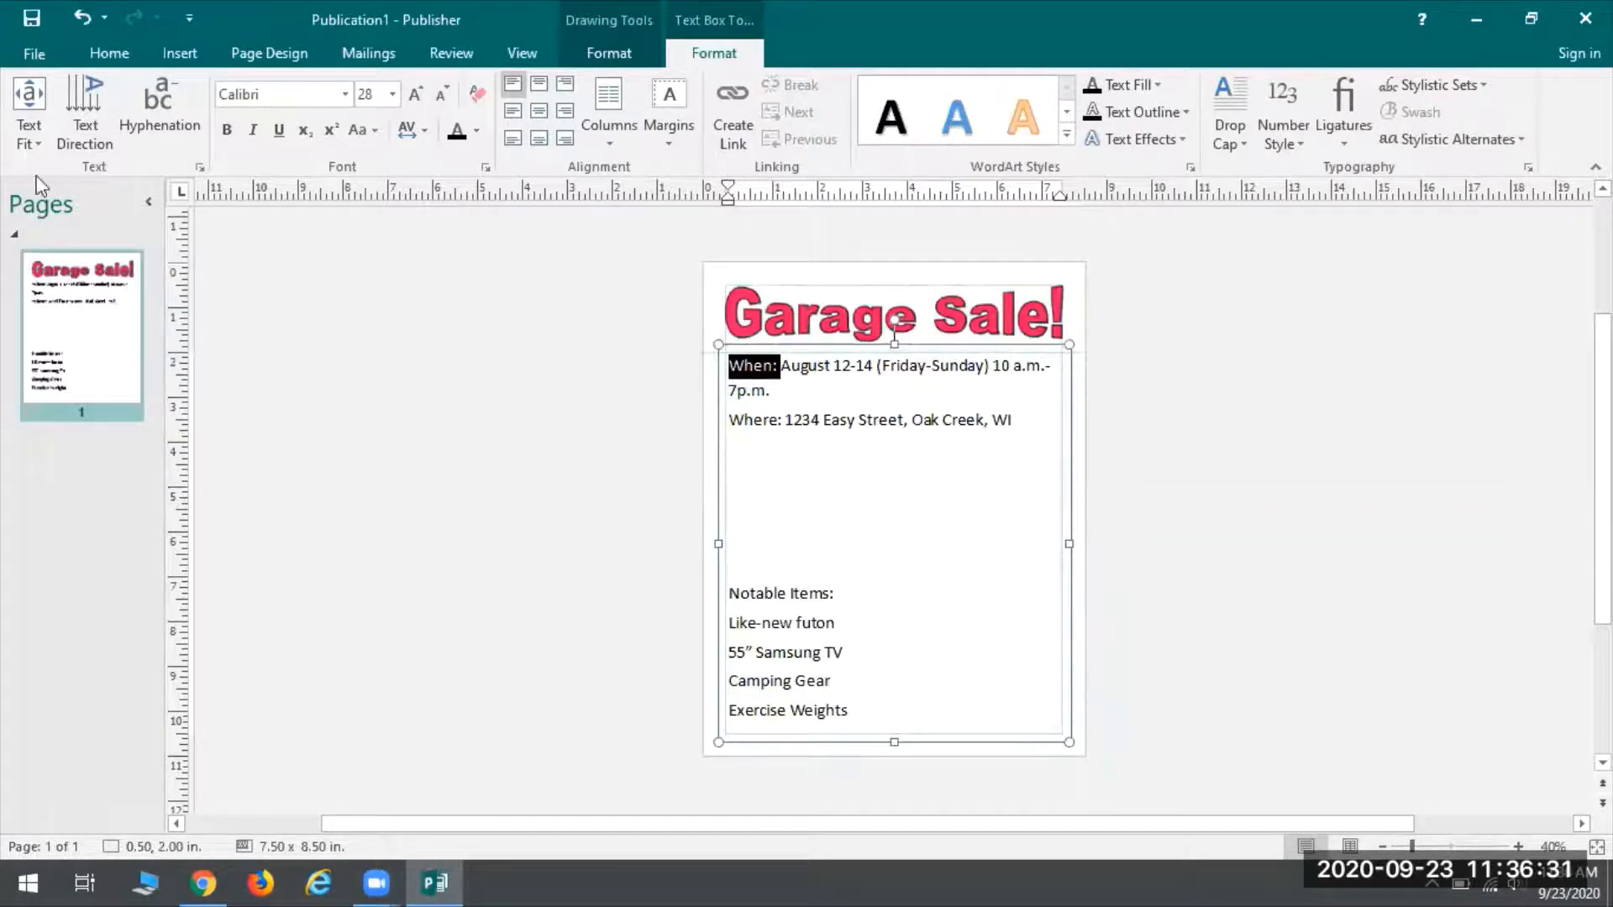
left_click(124, 54)
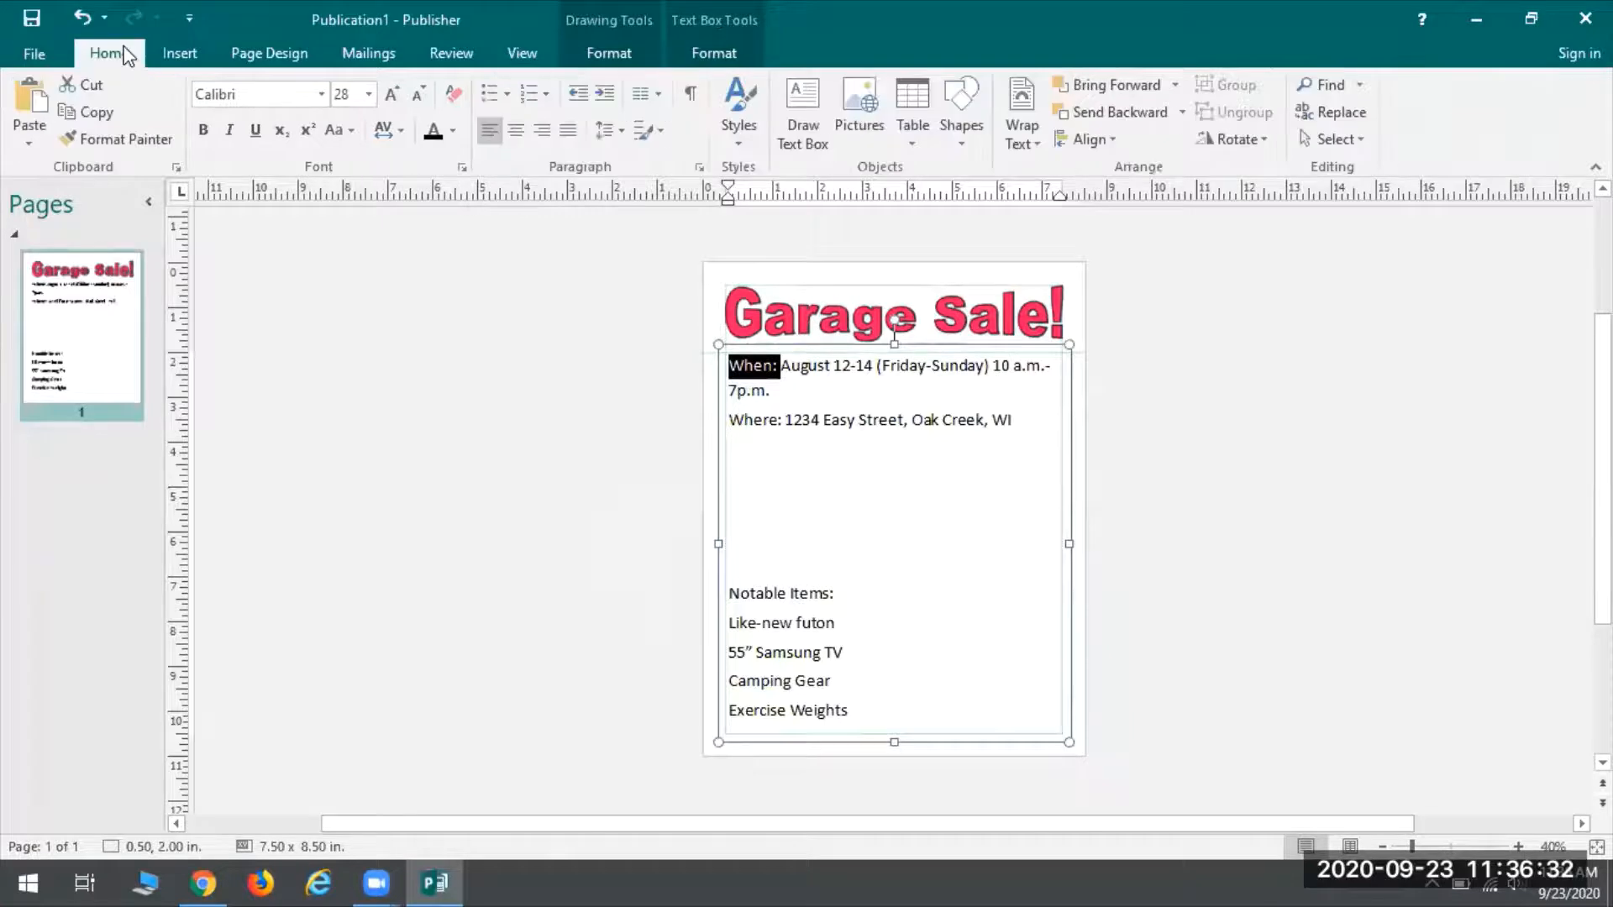
left_click(202, 131)
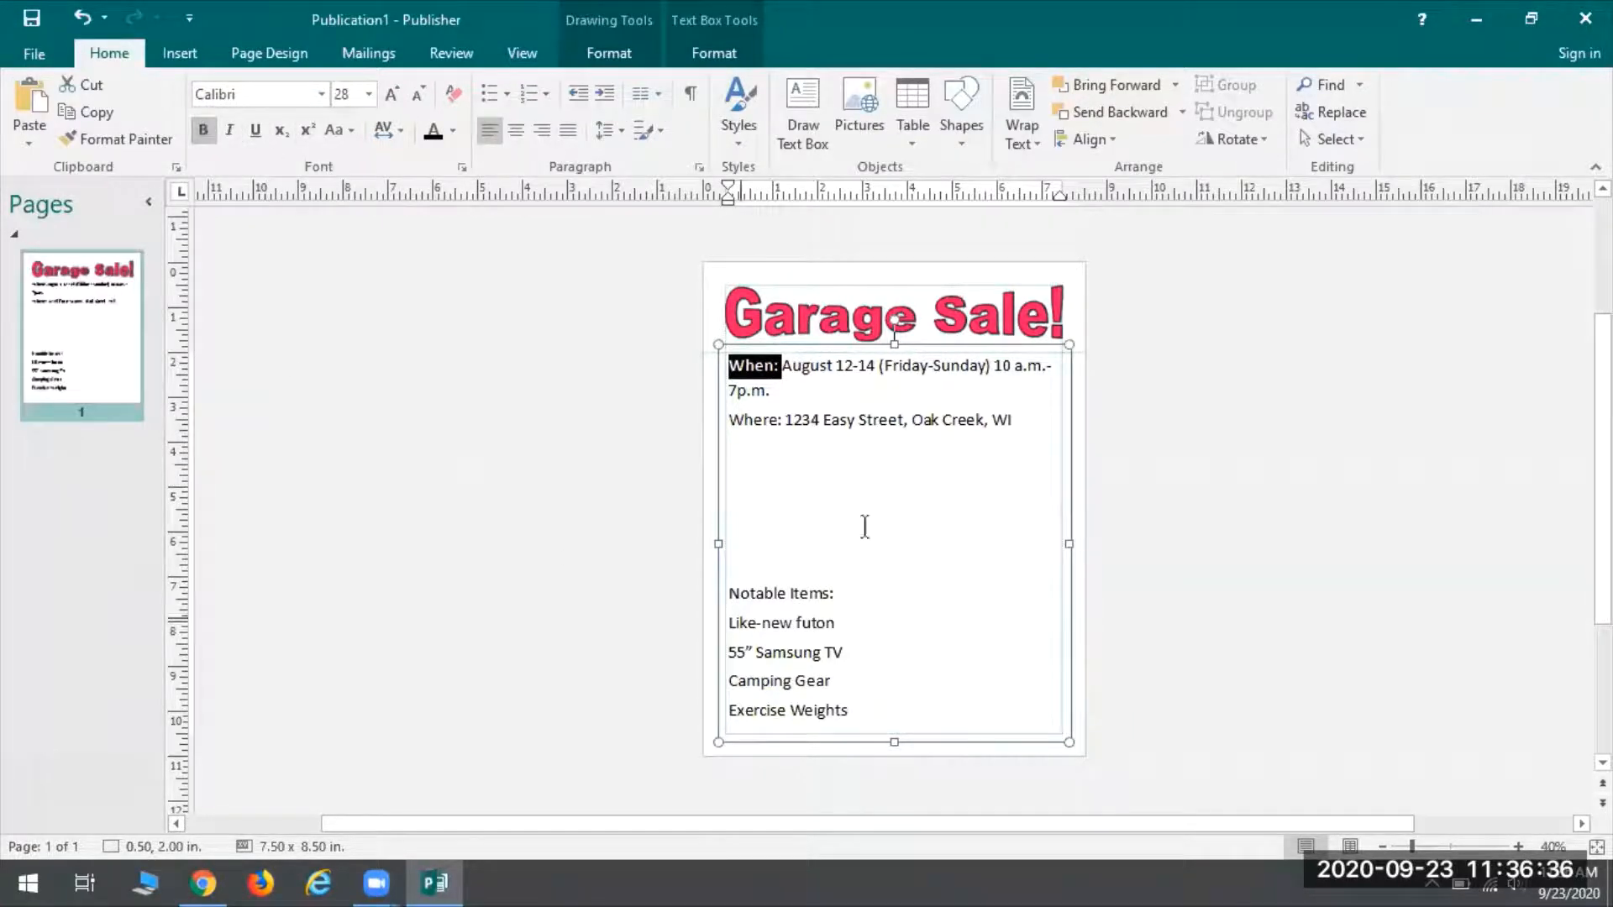
left_click(769, 418)
left_click_drag(783, 419, 729, 418)
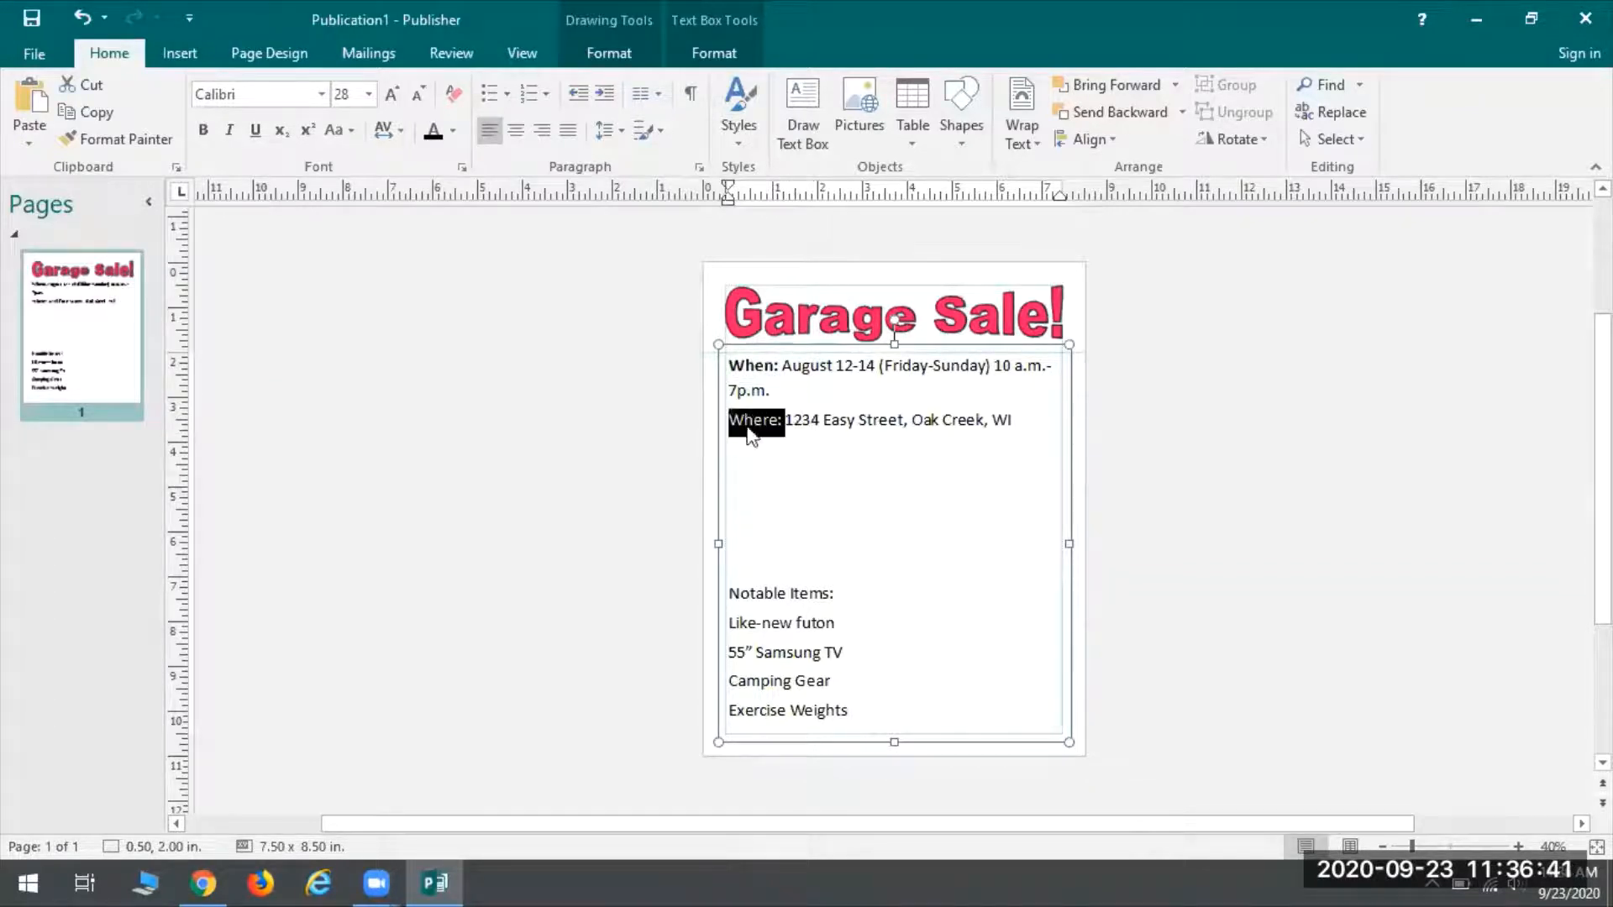
left_click(202, 130)
left_click_drag(840, 593, 756, 594)
left_click(203, 131)
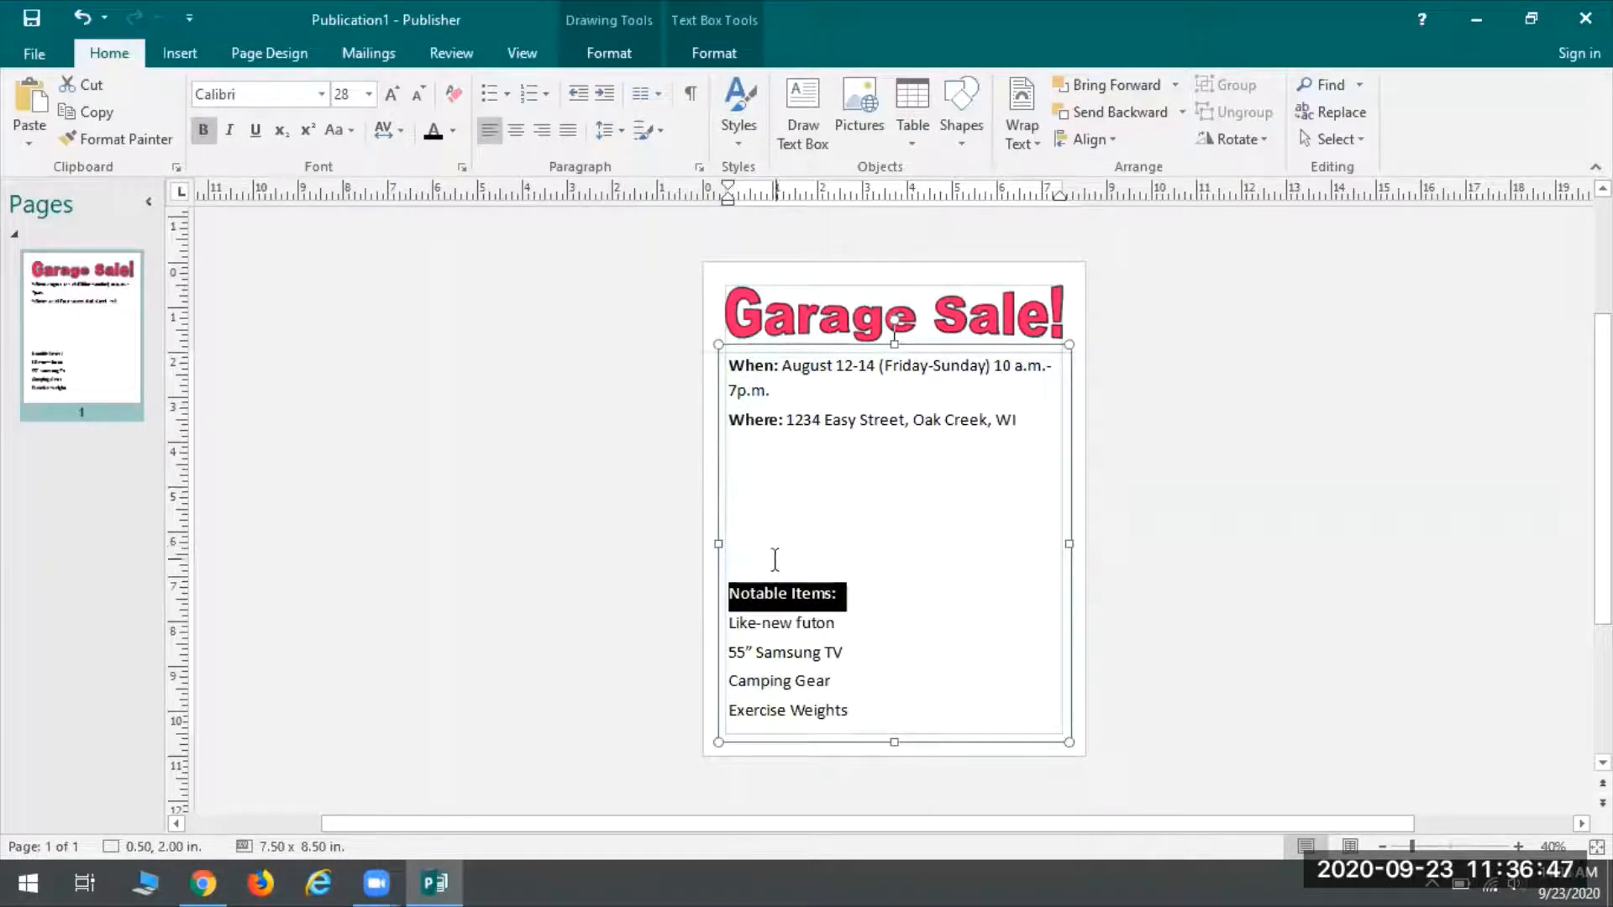
left_click(972, 491)
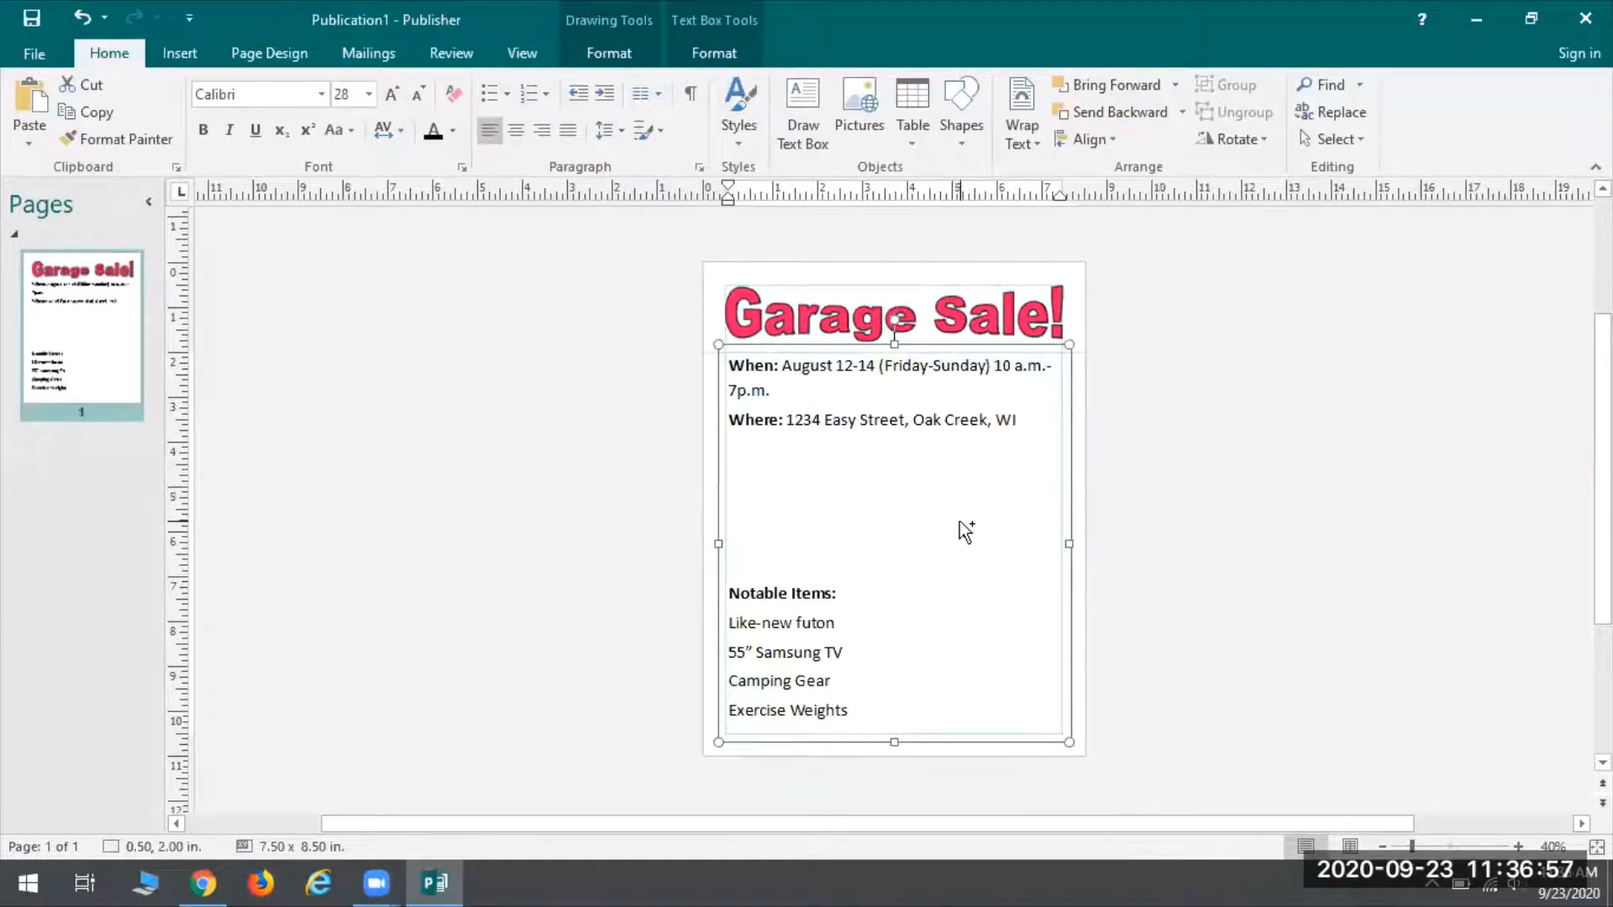
Select all the text in the box with Ctrl+A and review the Home and Text Box formatting controls
key("ctrl+a")
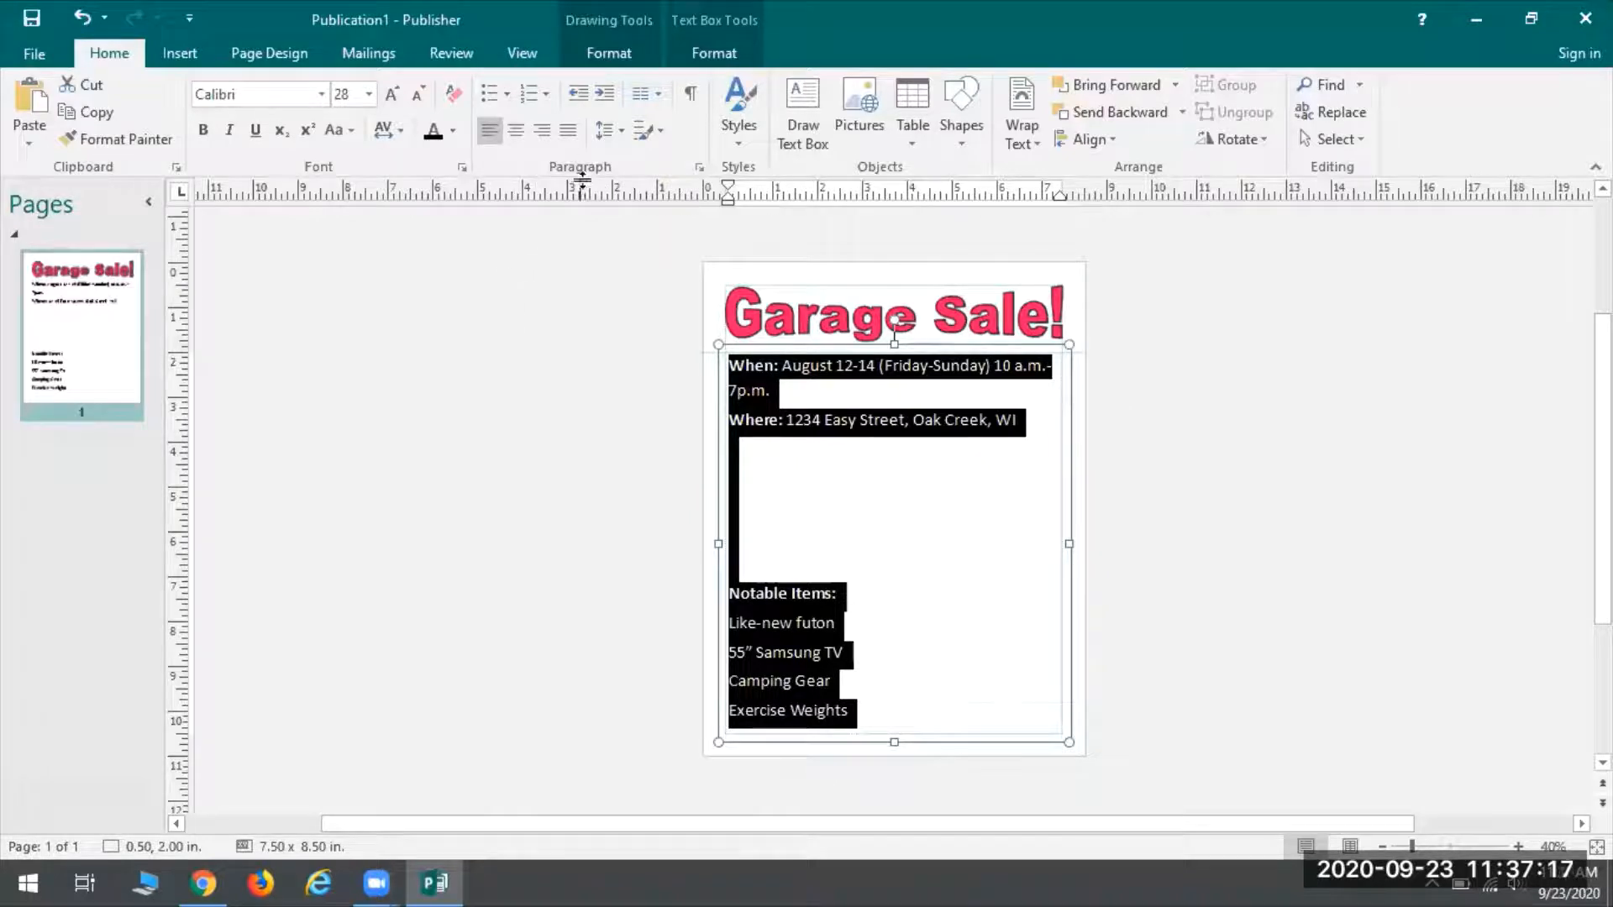
left_click(691, 63)
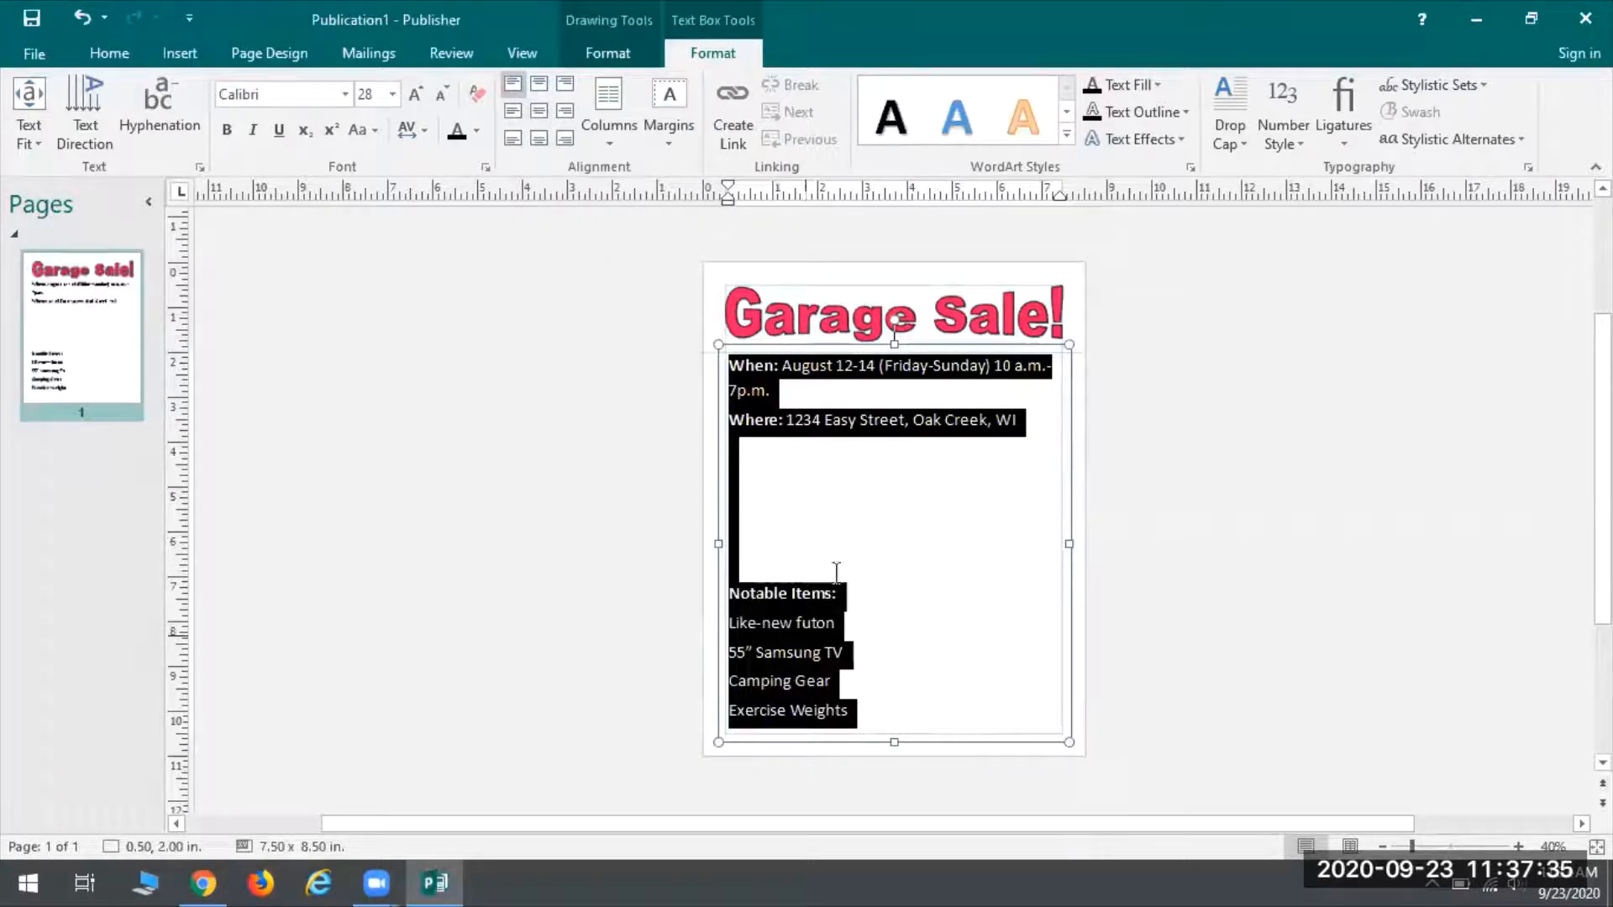
left_click(109, 52)
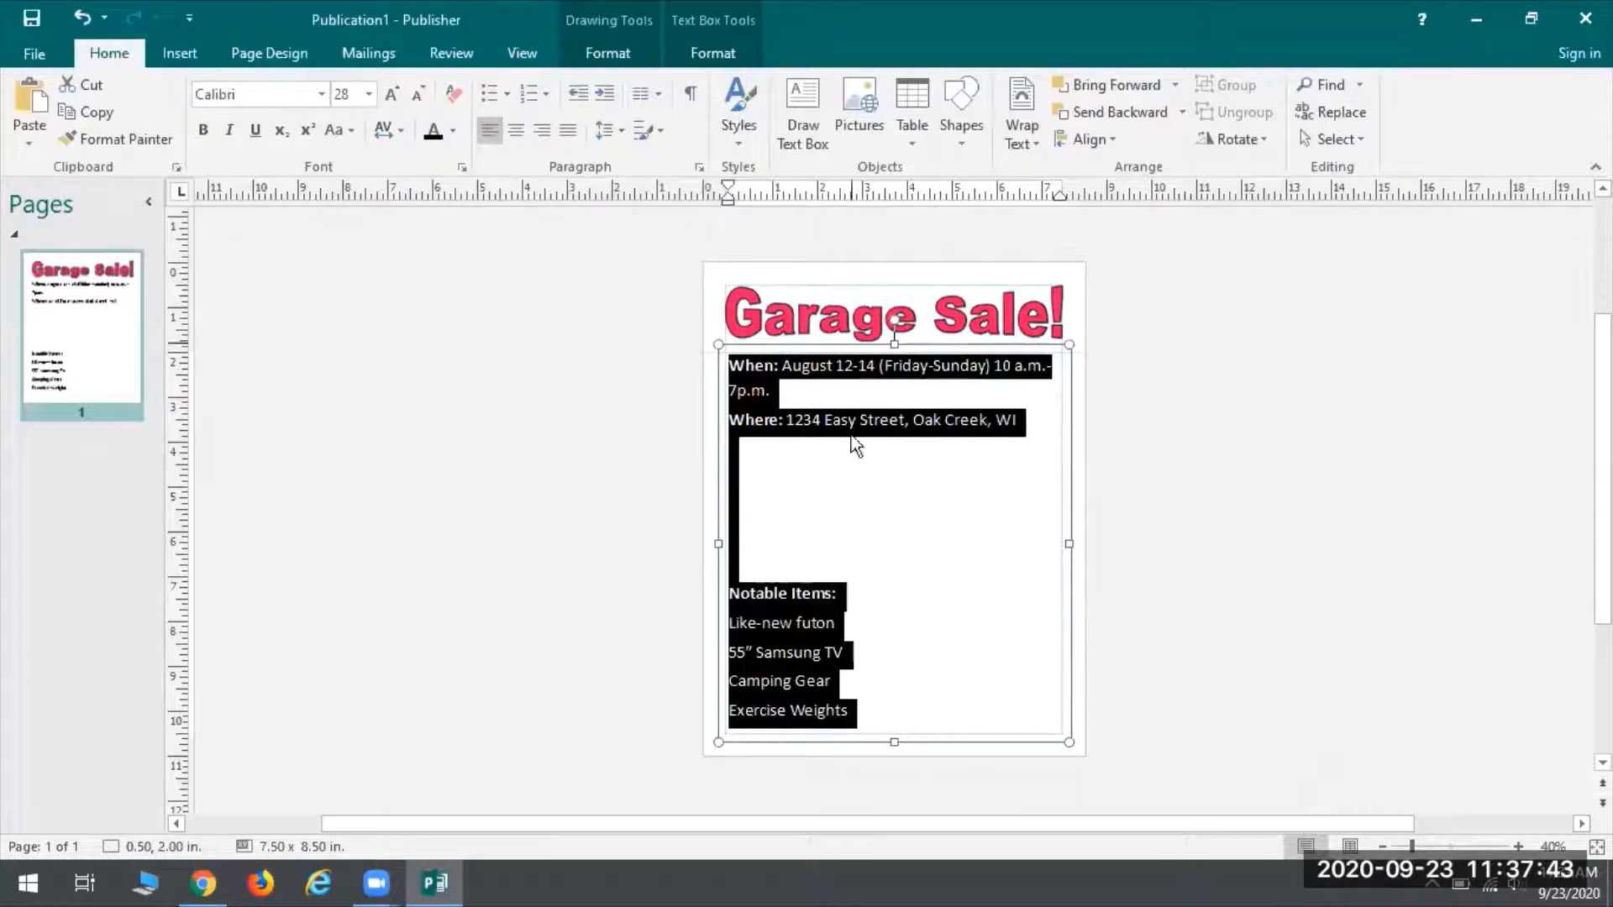
left_click(714, 55)
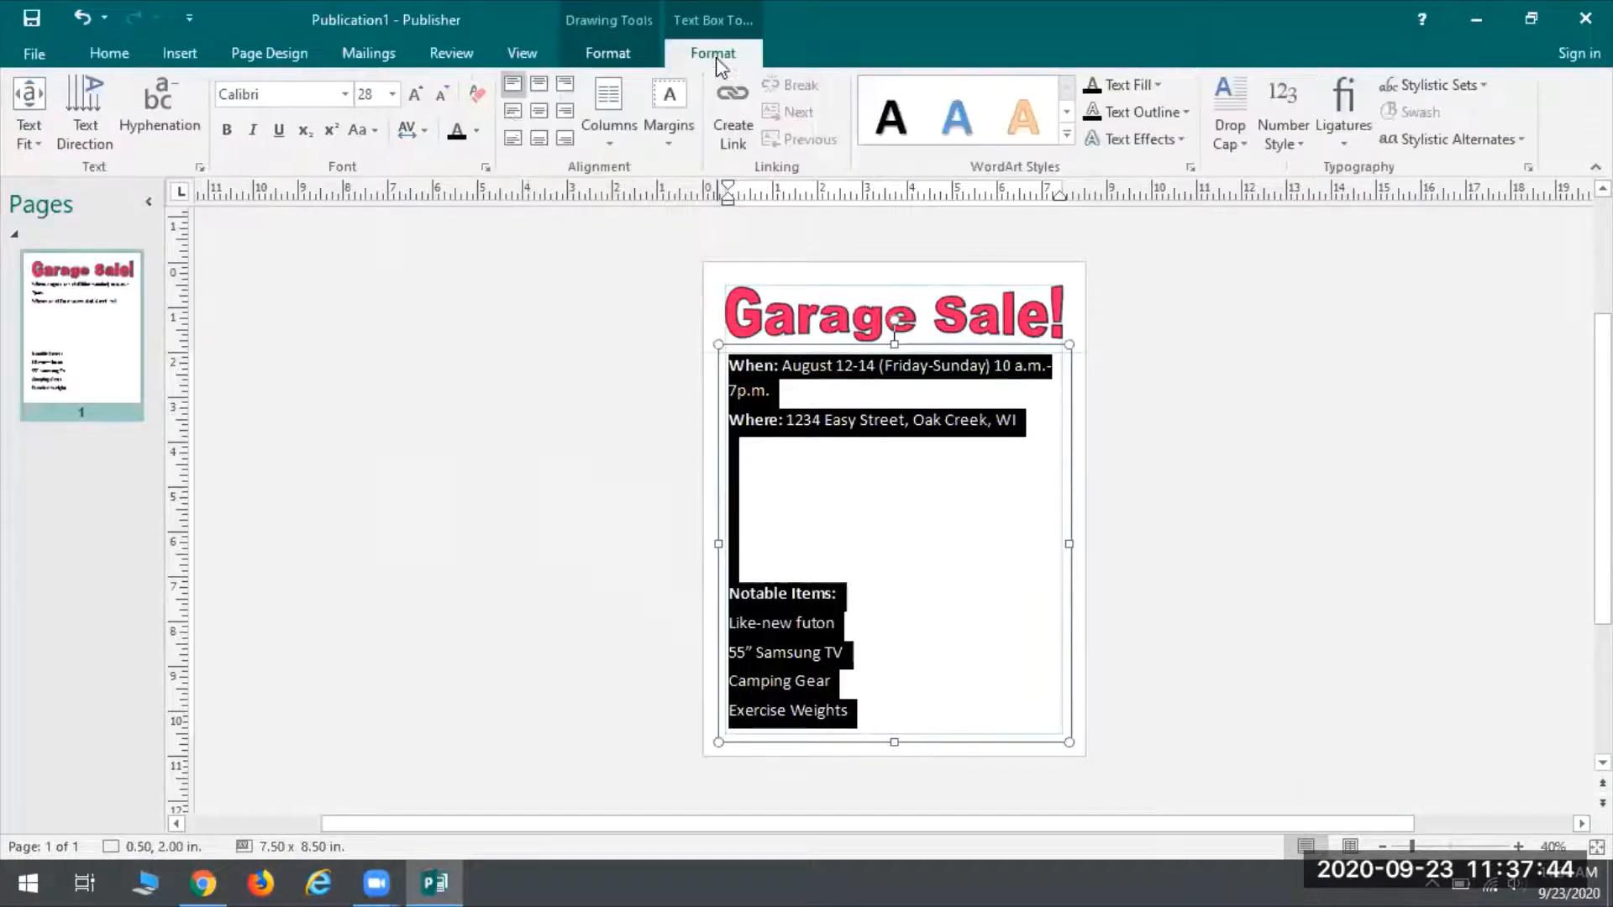
Center the flyer's text and move '10 a.m.-7 p.m.' onto its own line under When
left_click(539, 113)
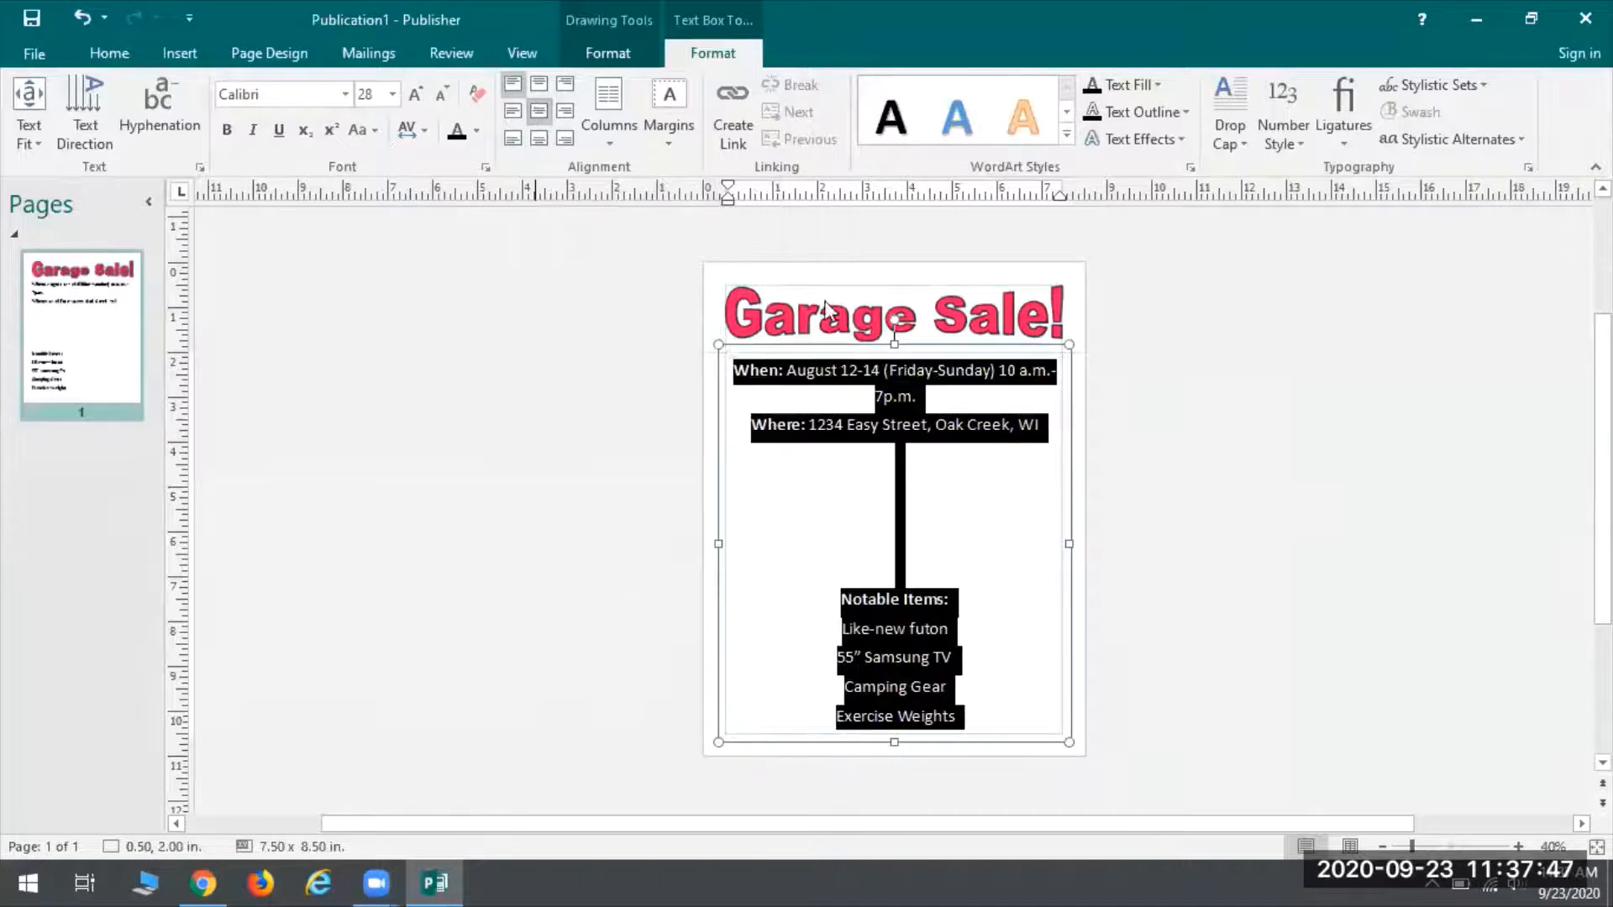
left_click(933, 485)
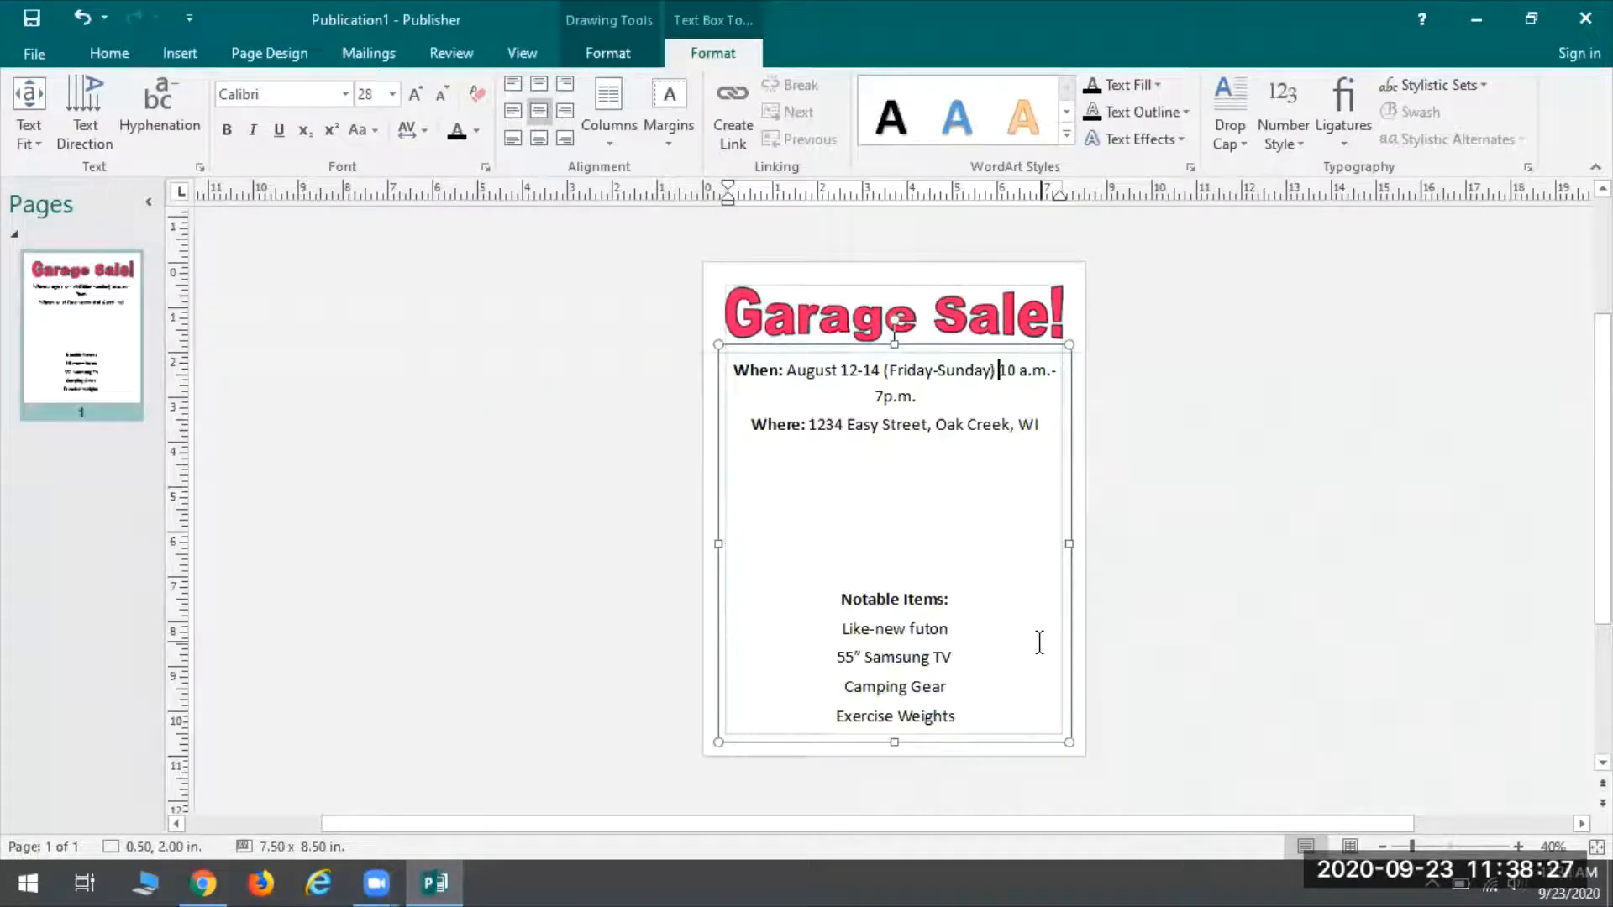
key("Return")
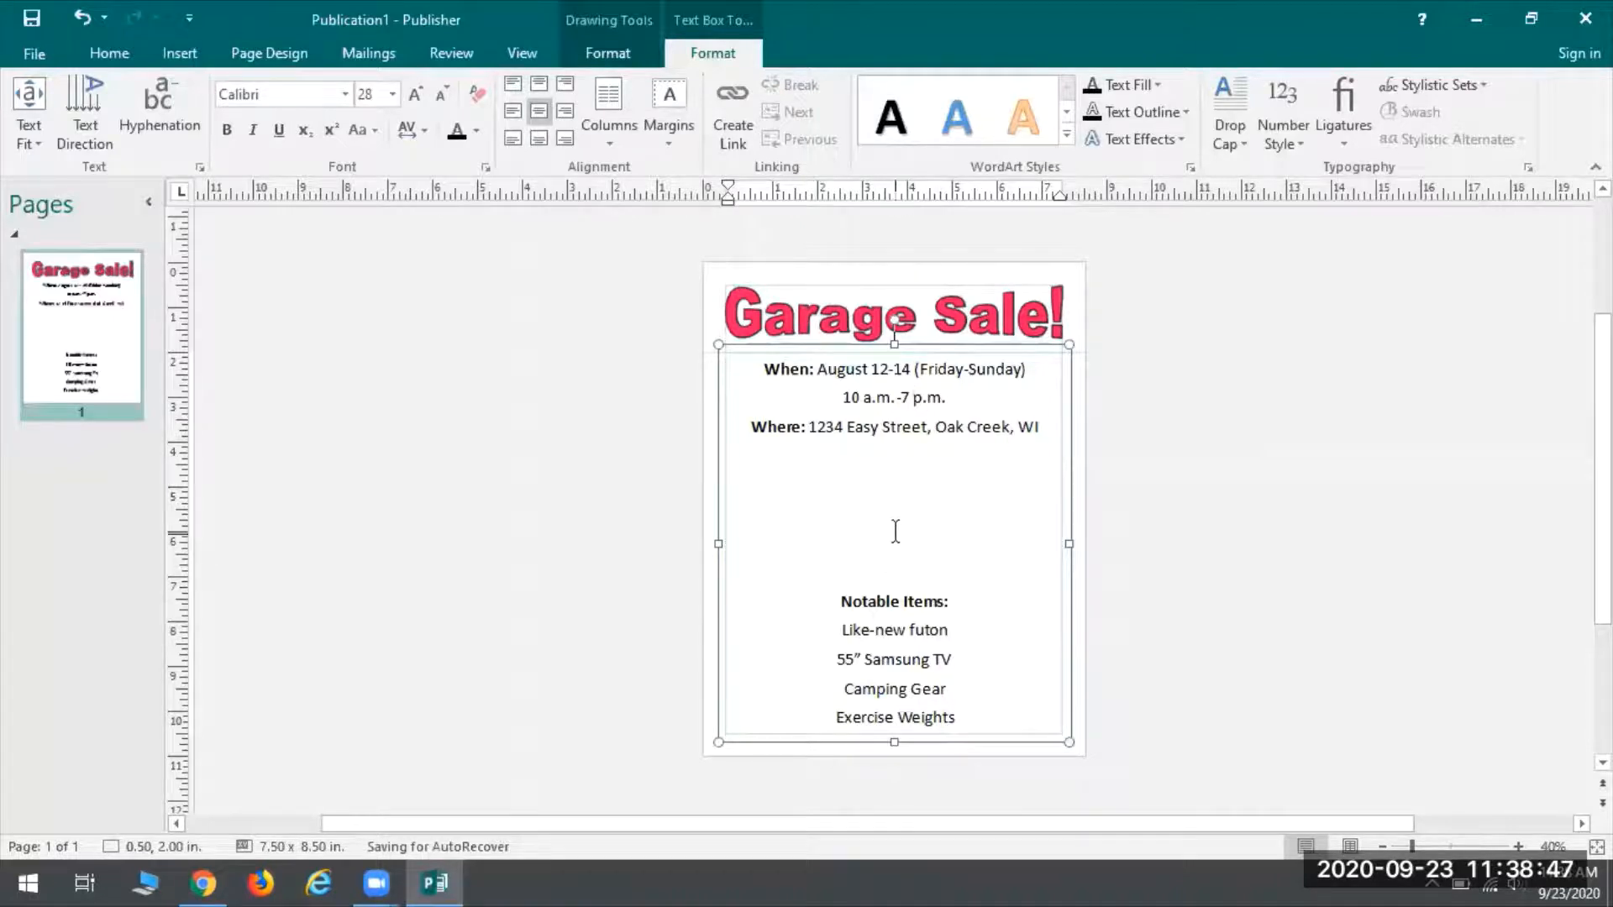
Expand the full Shape Styles gallery on Drawing Tools Format for the text box
left_click(600, 54)
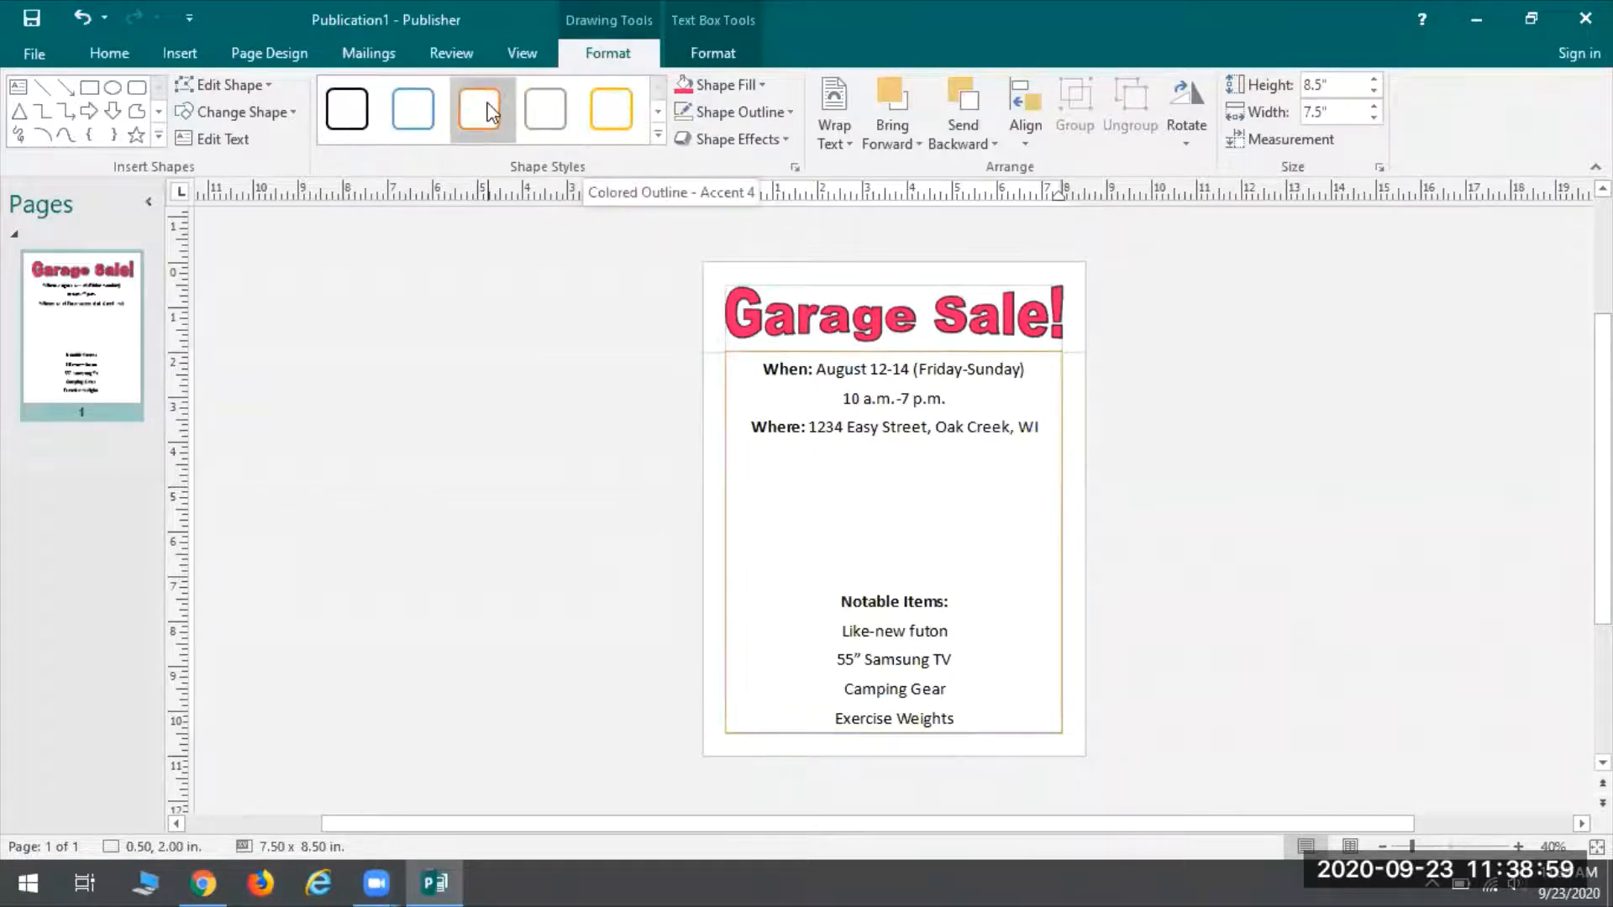
left_click(657, 138)
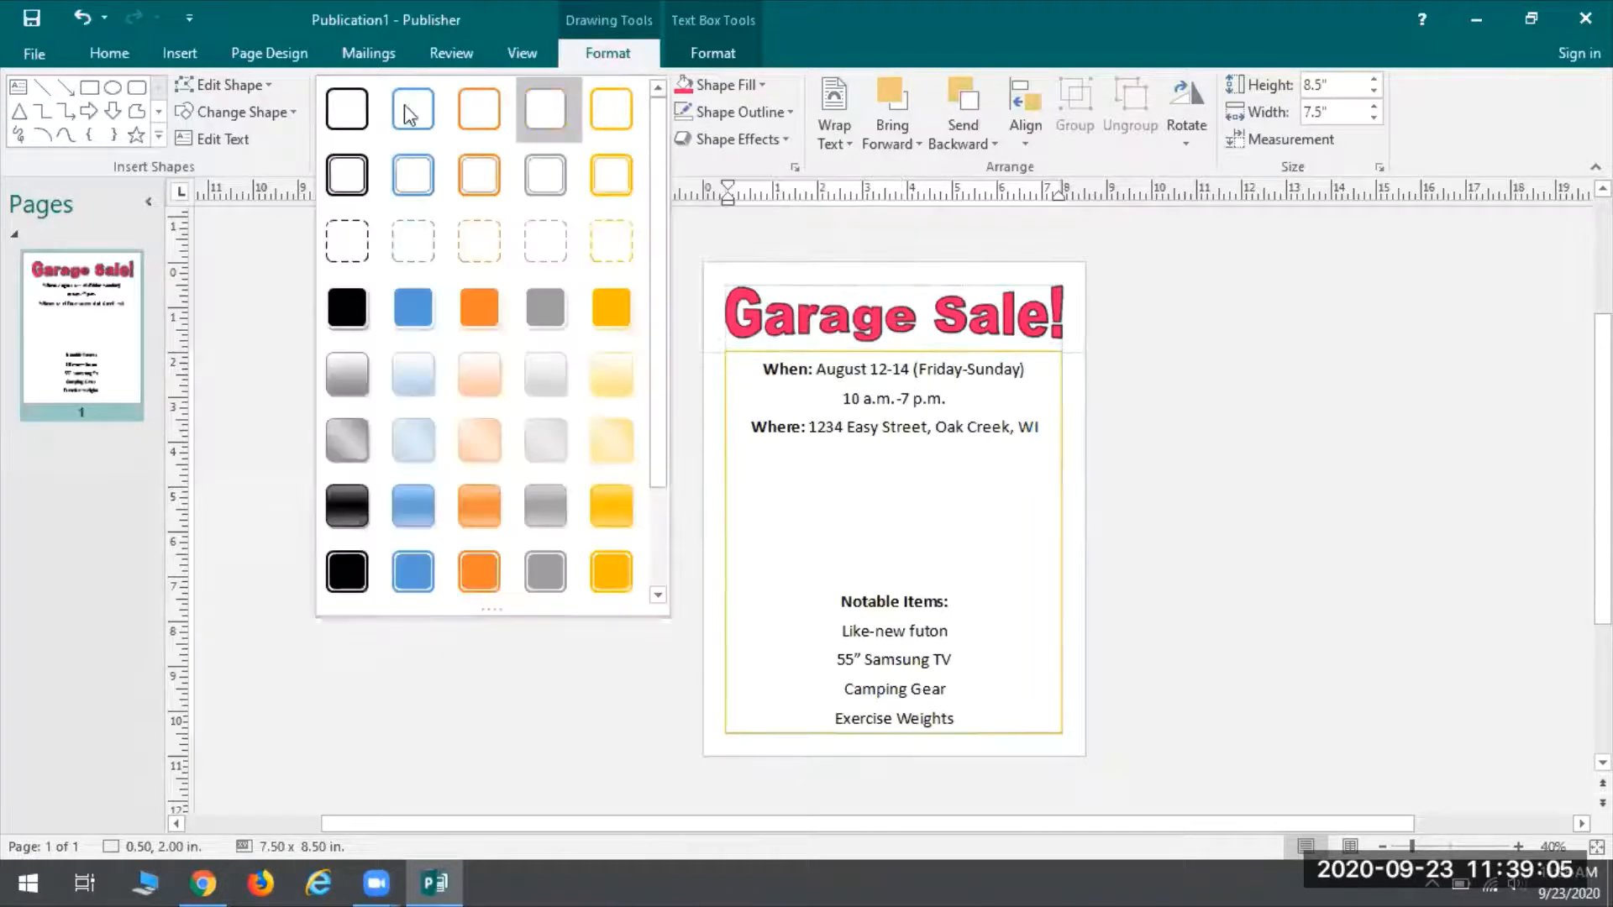
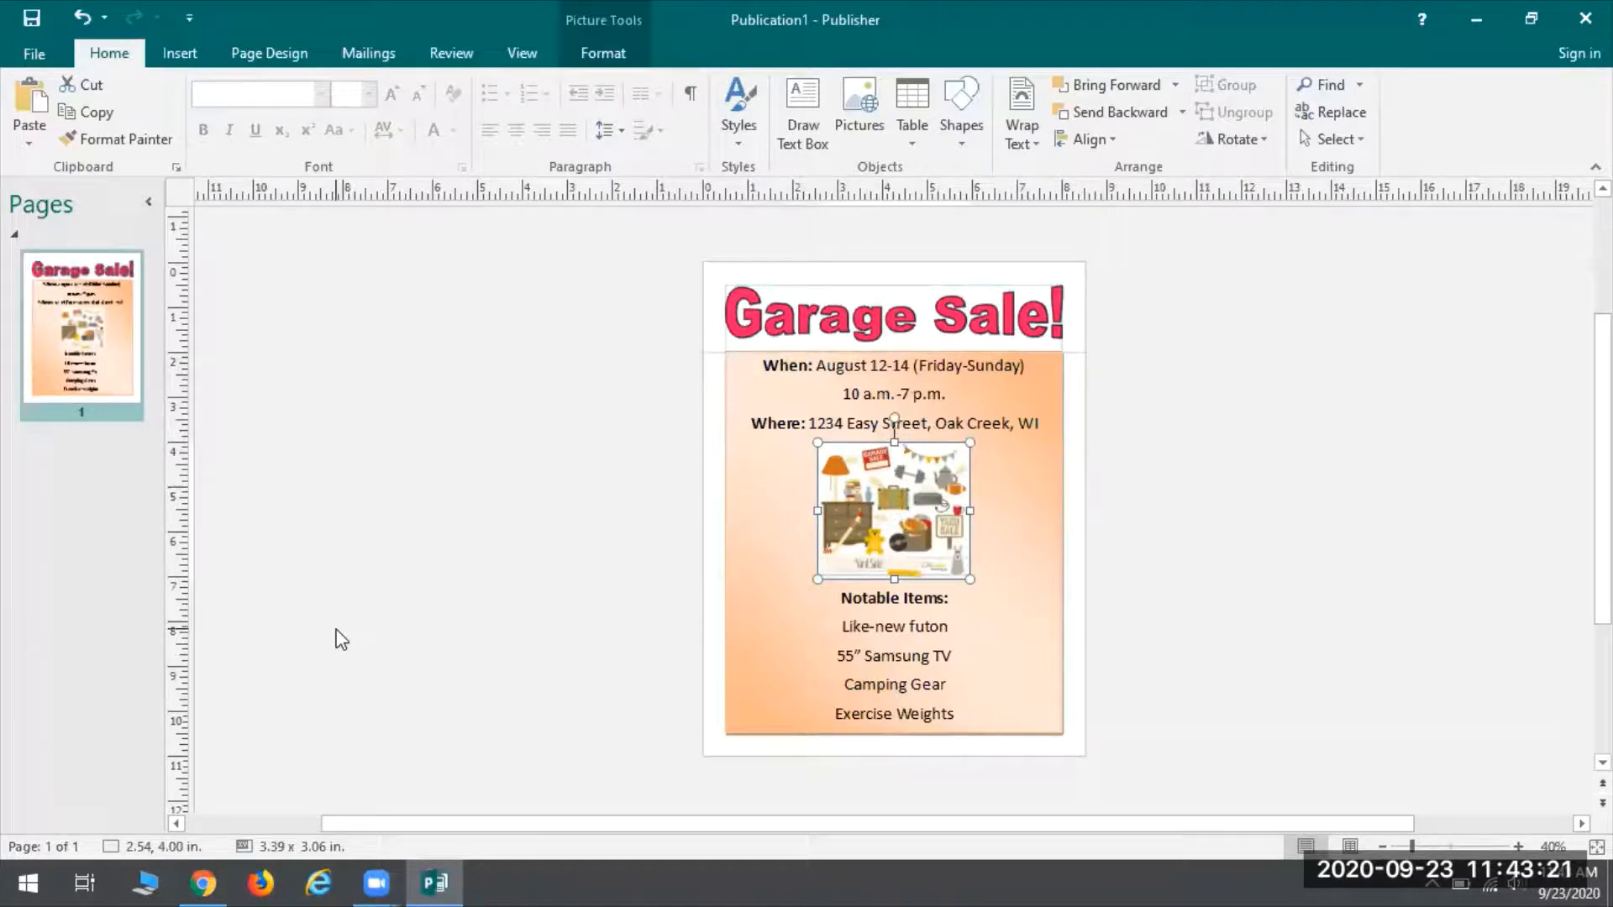
Deselect the flyer picture and bring up the publication's Backstage Info page
left_click(1191, 588)
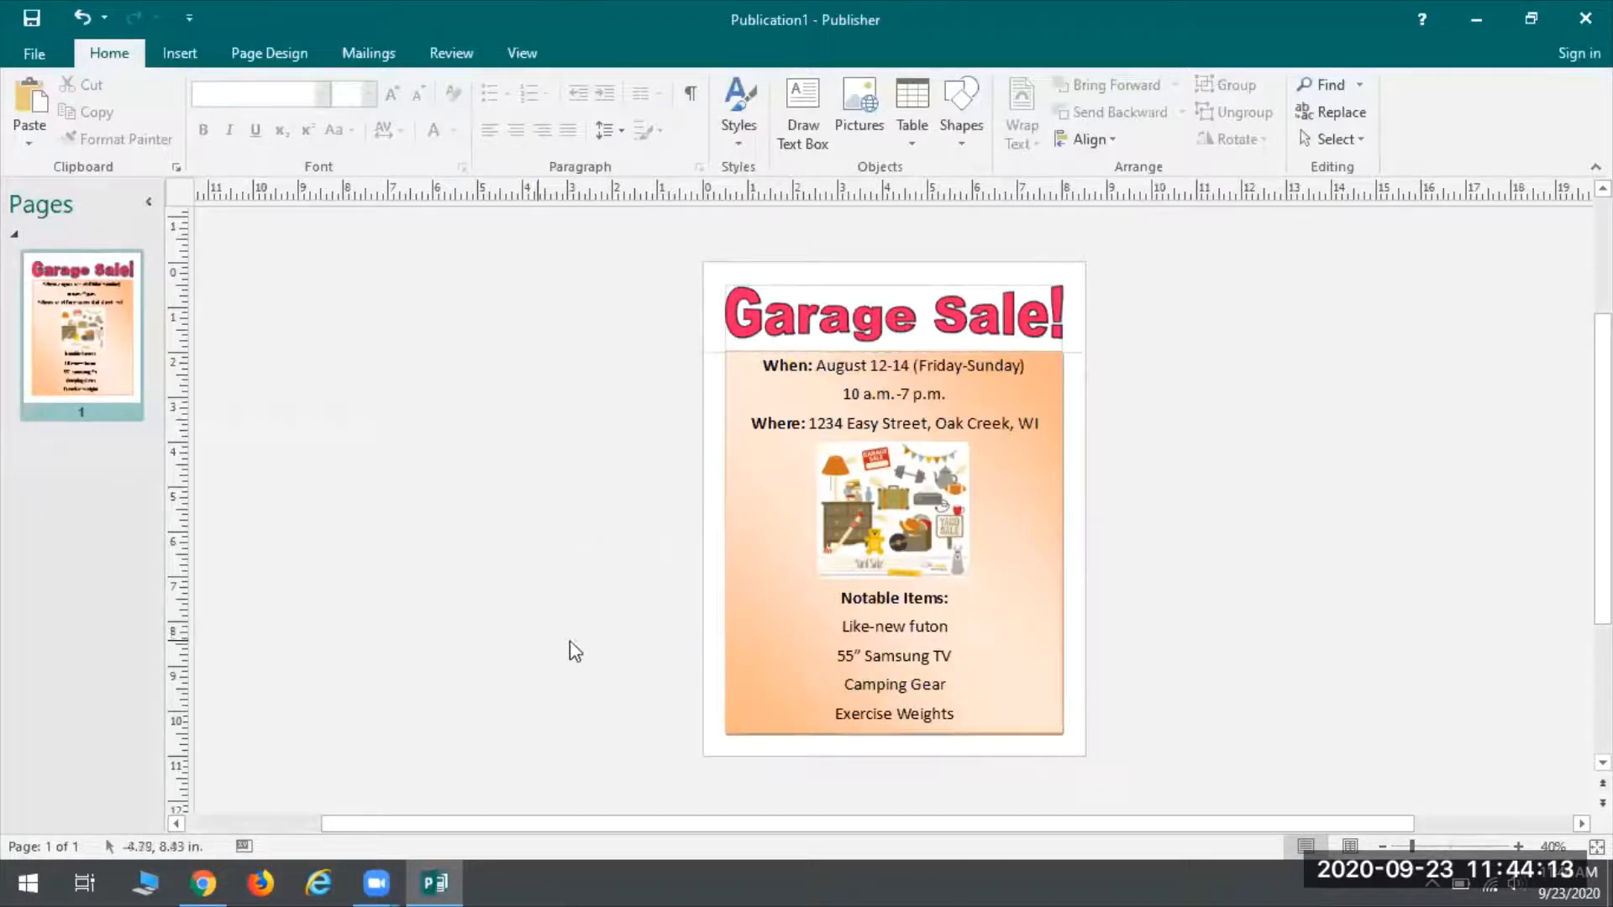
left_click(32, 50)
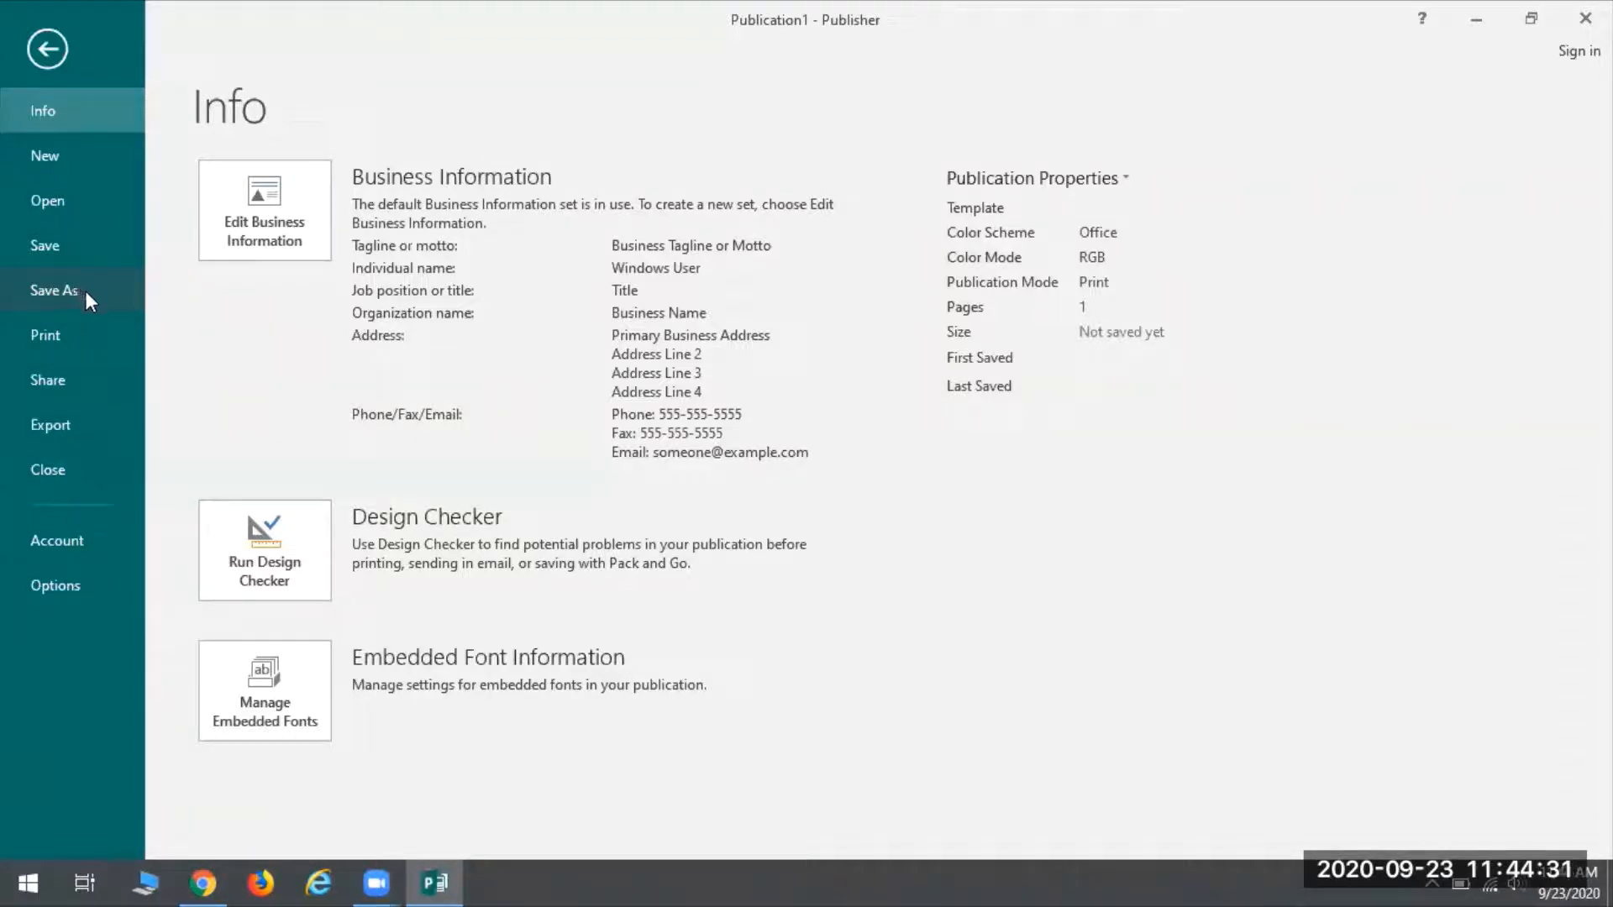
Start Save As with Browse and point the dialog at the CENTON USB (D:) drive
left_click(58, 285)
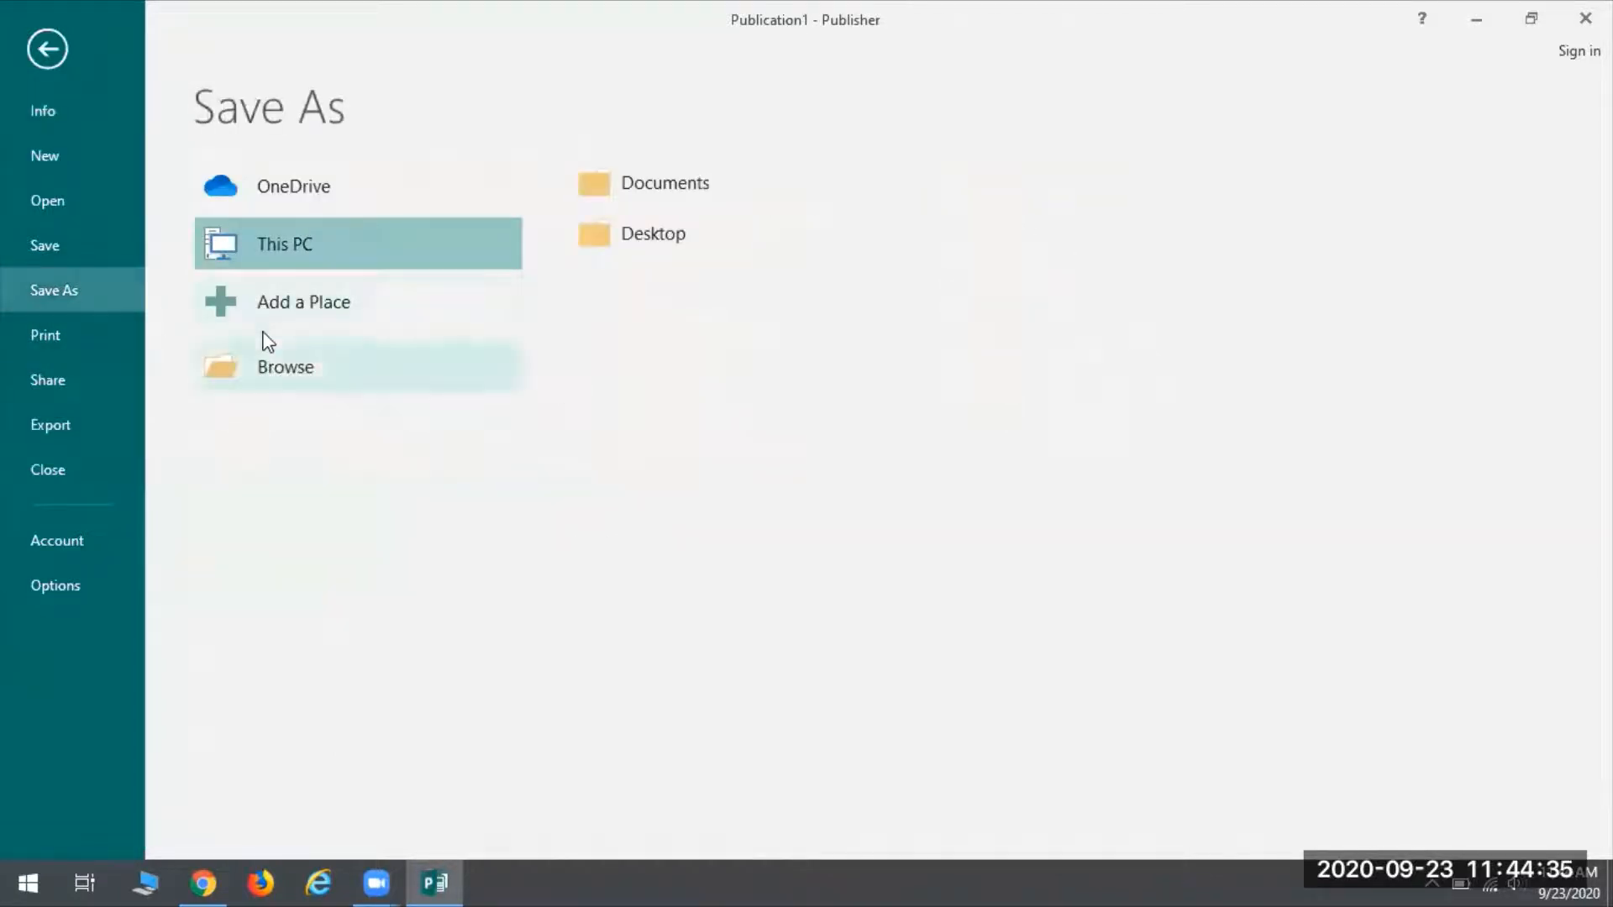
left_click(314, 370)
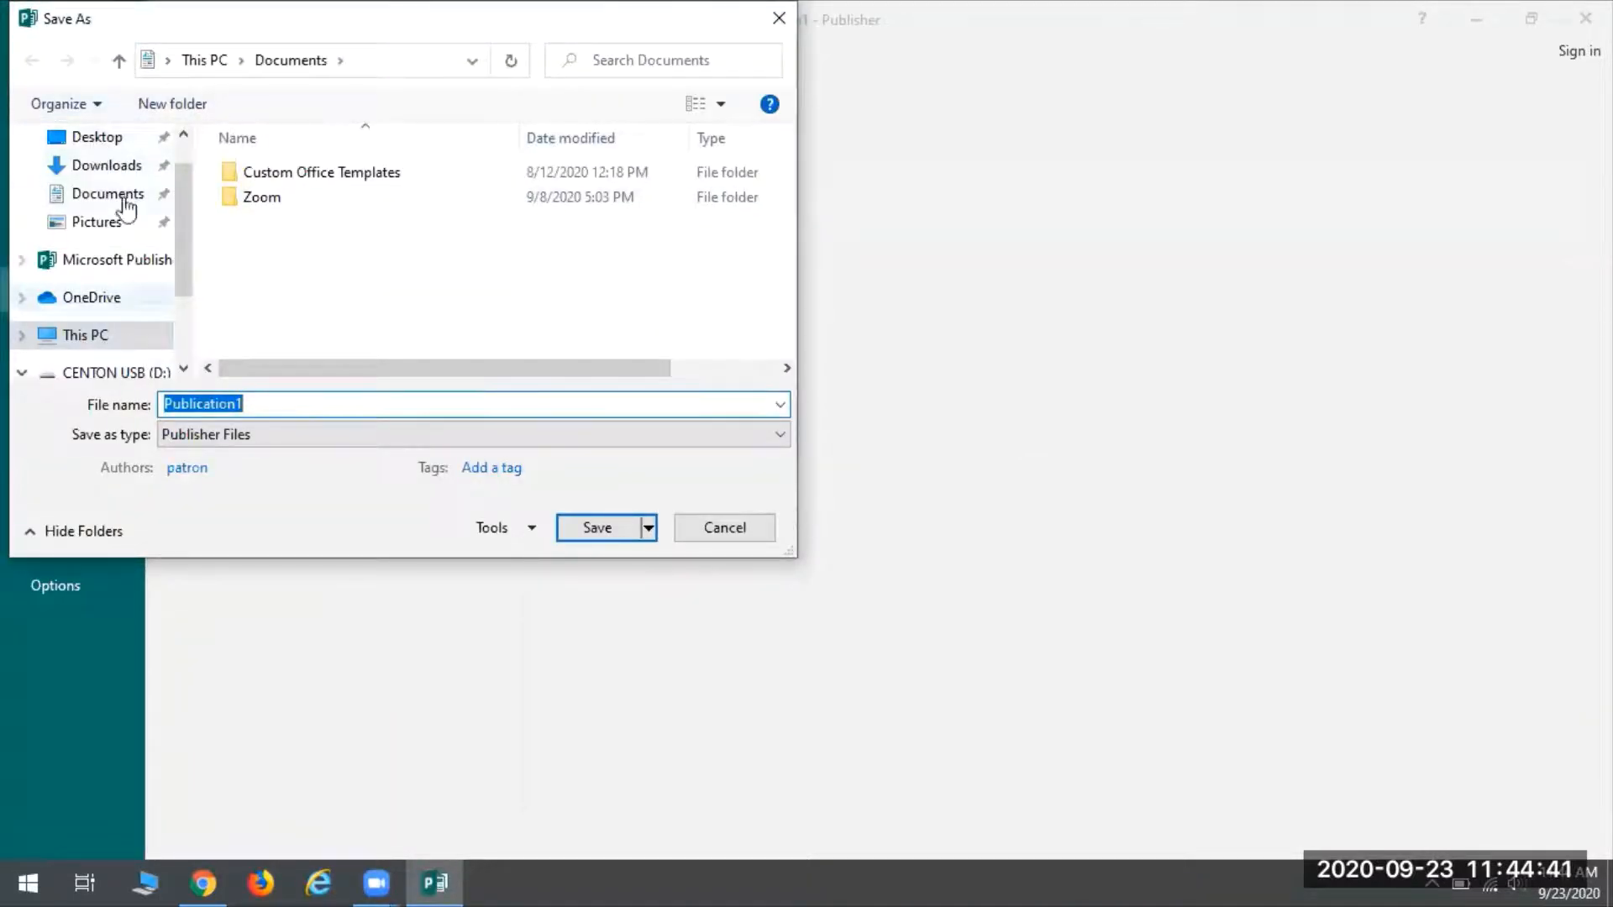
scroll(126, 210, "up", 1)
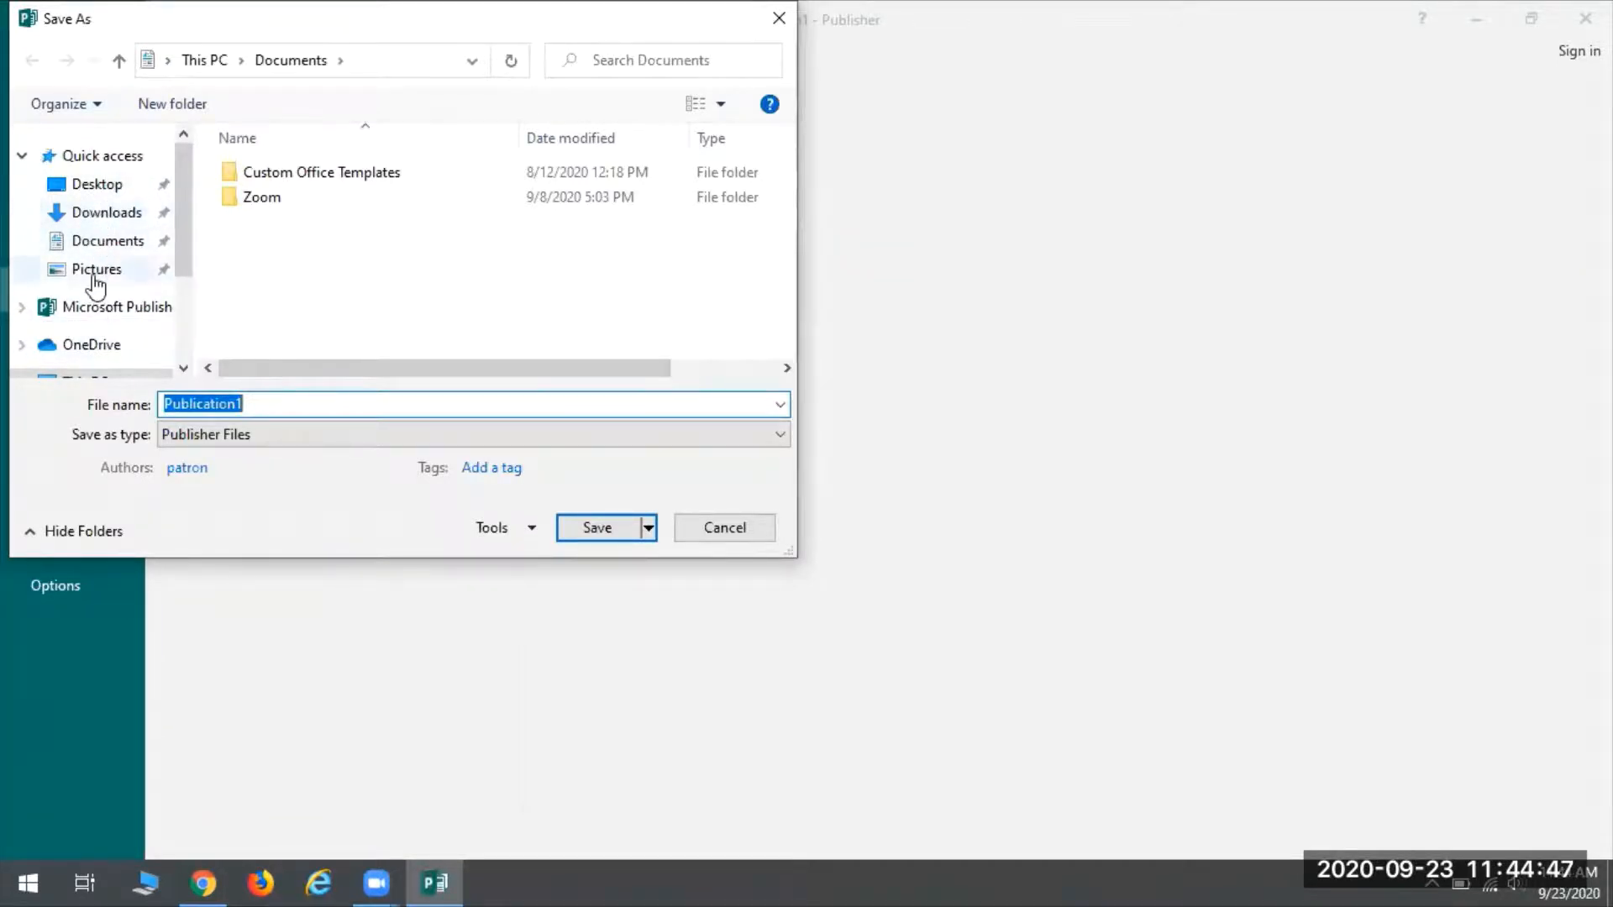
scroll(108, 278, "down", 2)
scroll(114, 285, "down", 1)
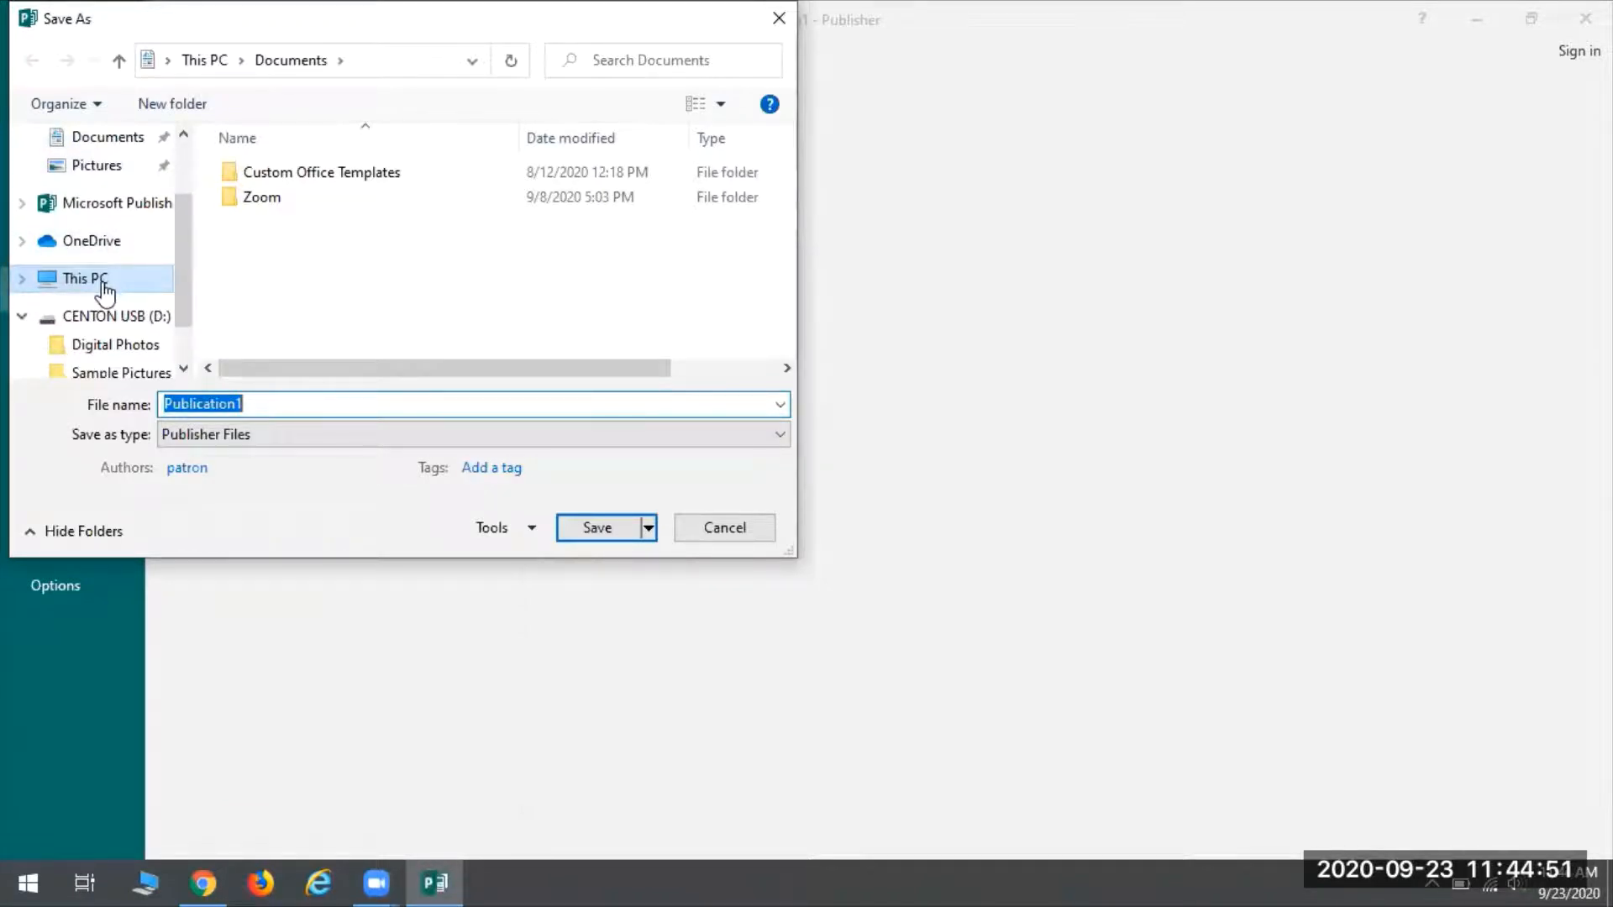
scroll(104, 292, "down", 1)
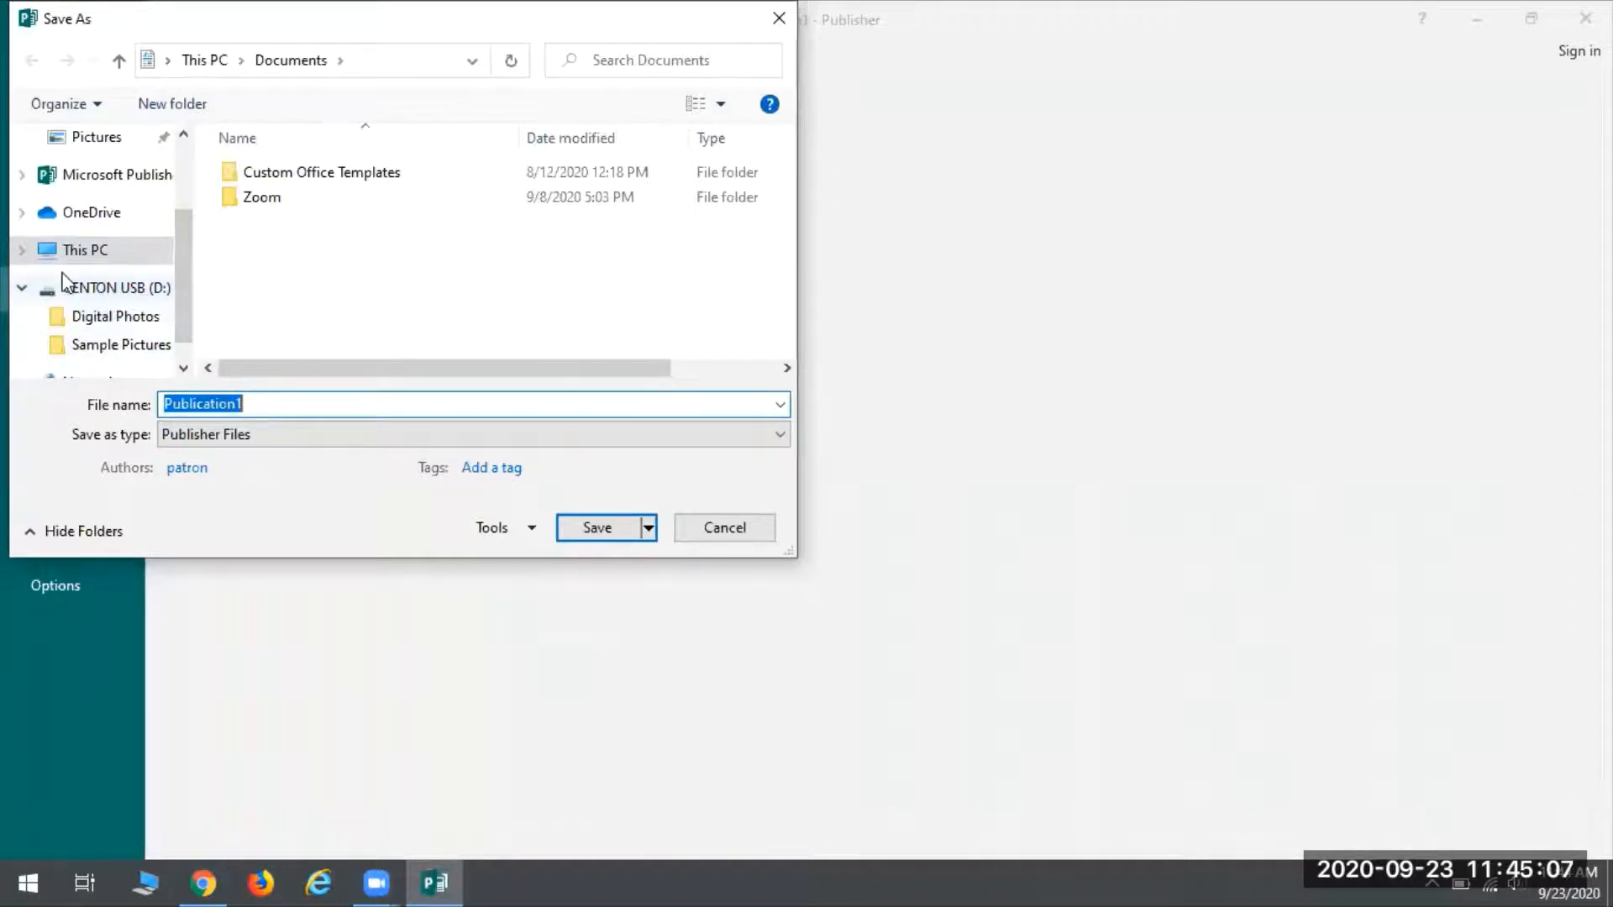
left_click(92, 289)
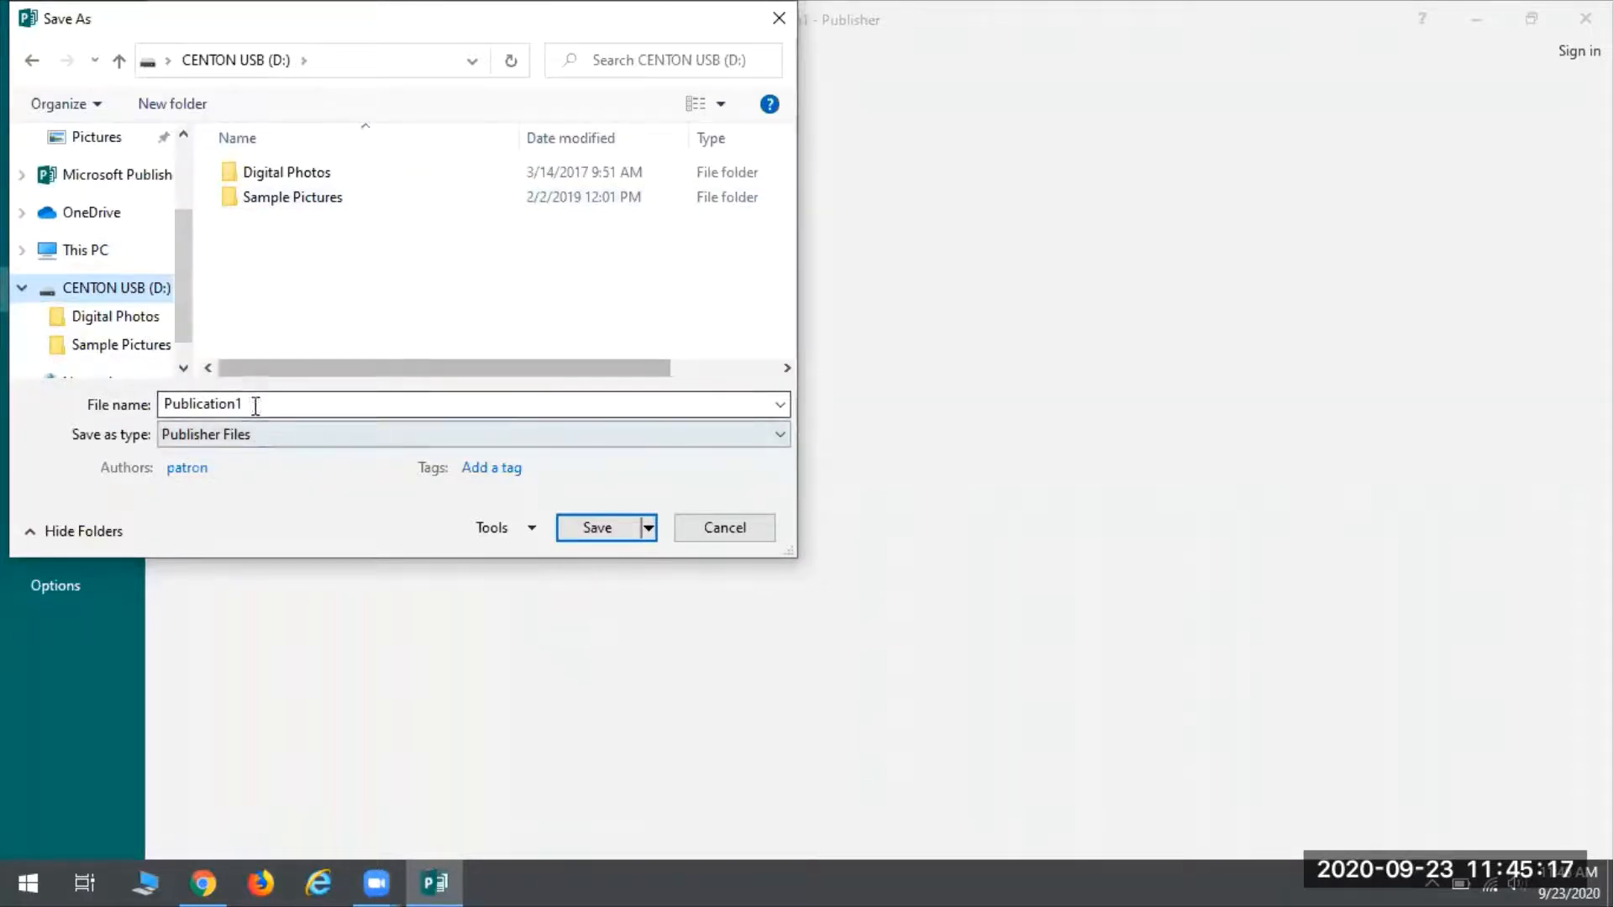
Save the flyer on the USB drive under the name 'Garage Sale Flyer'
double_click(293, 404)
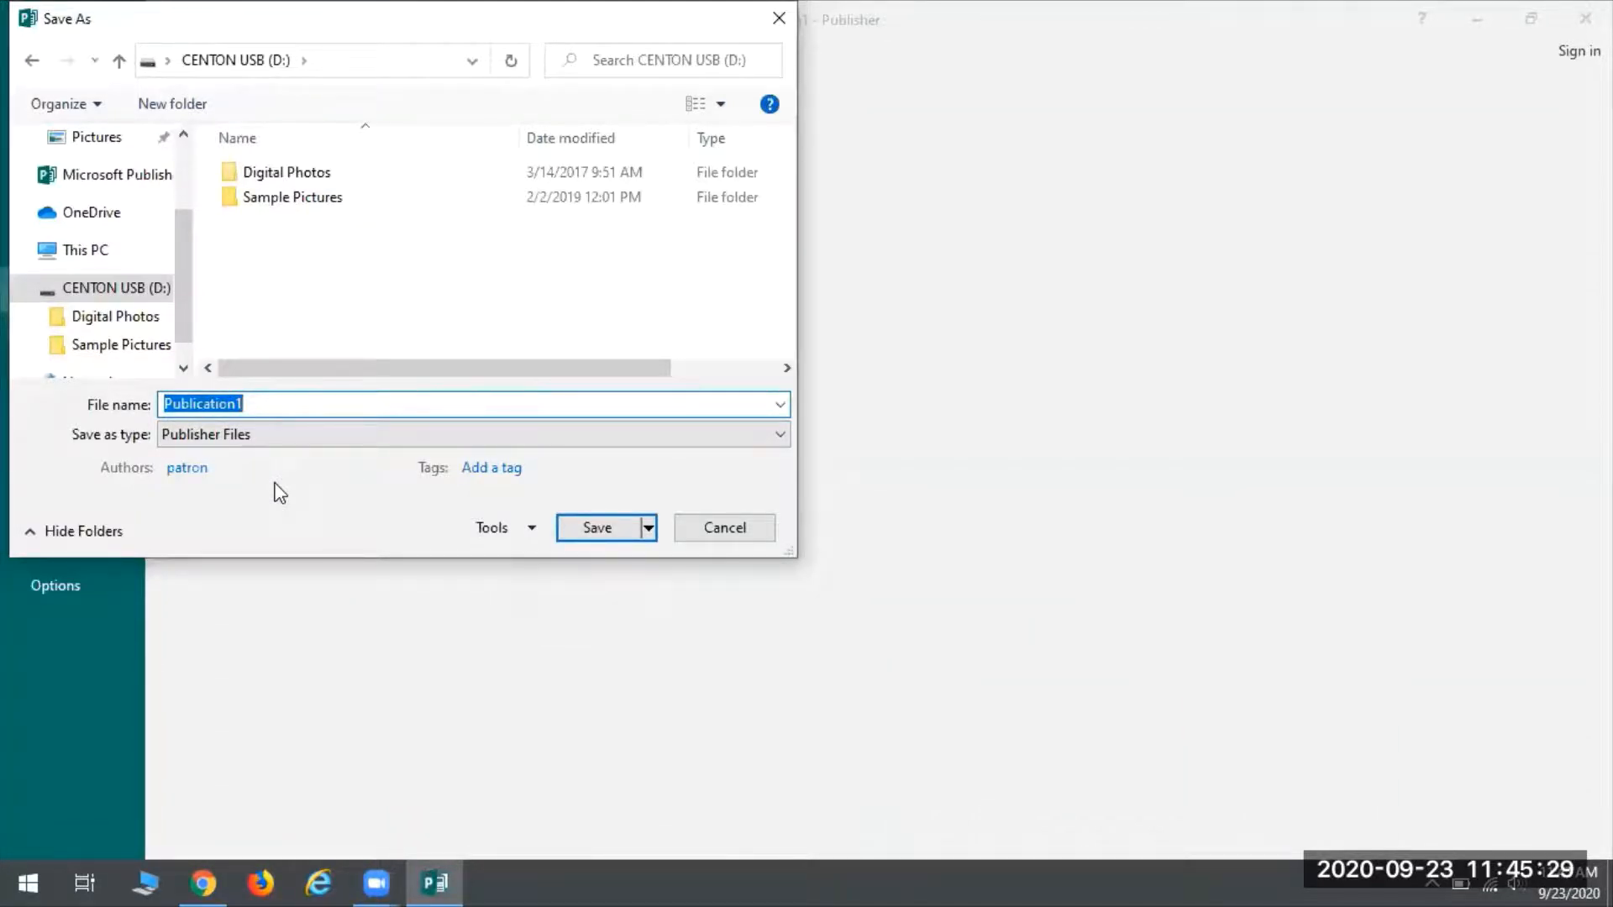
type("Garage Sale F")
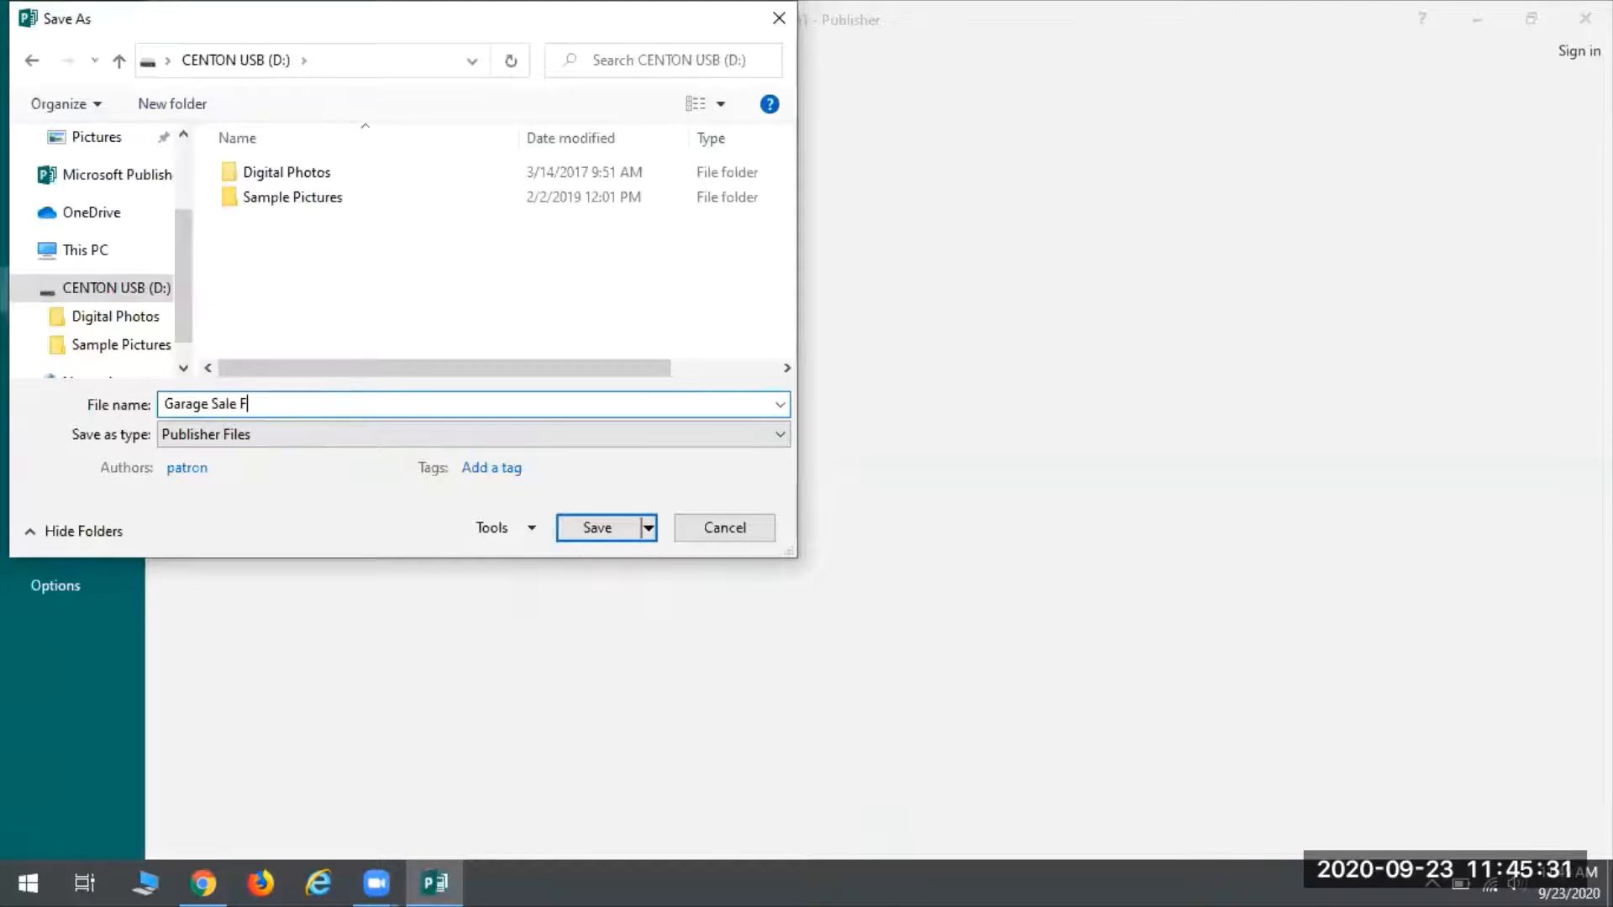
type("lyer")
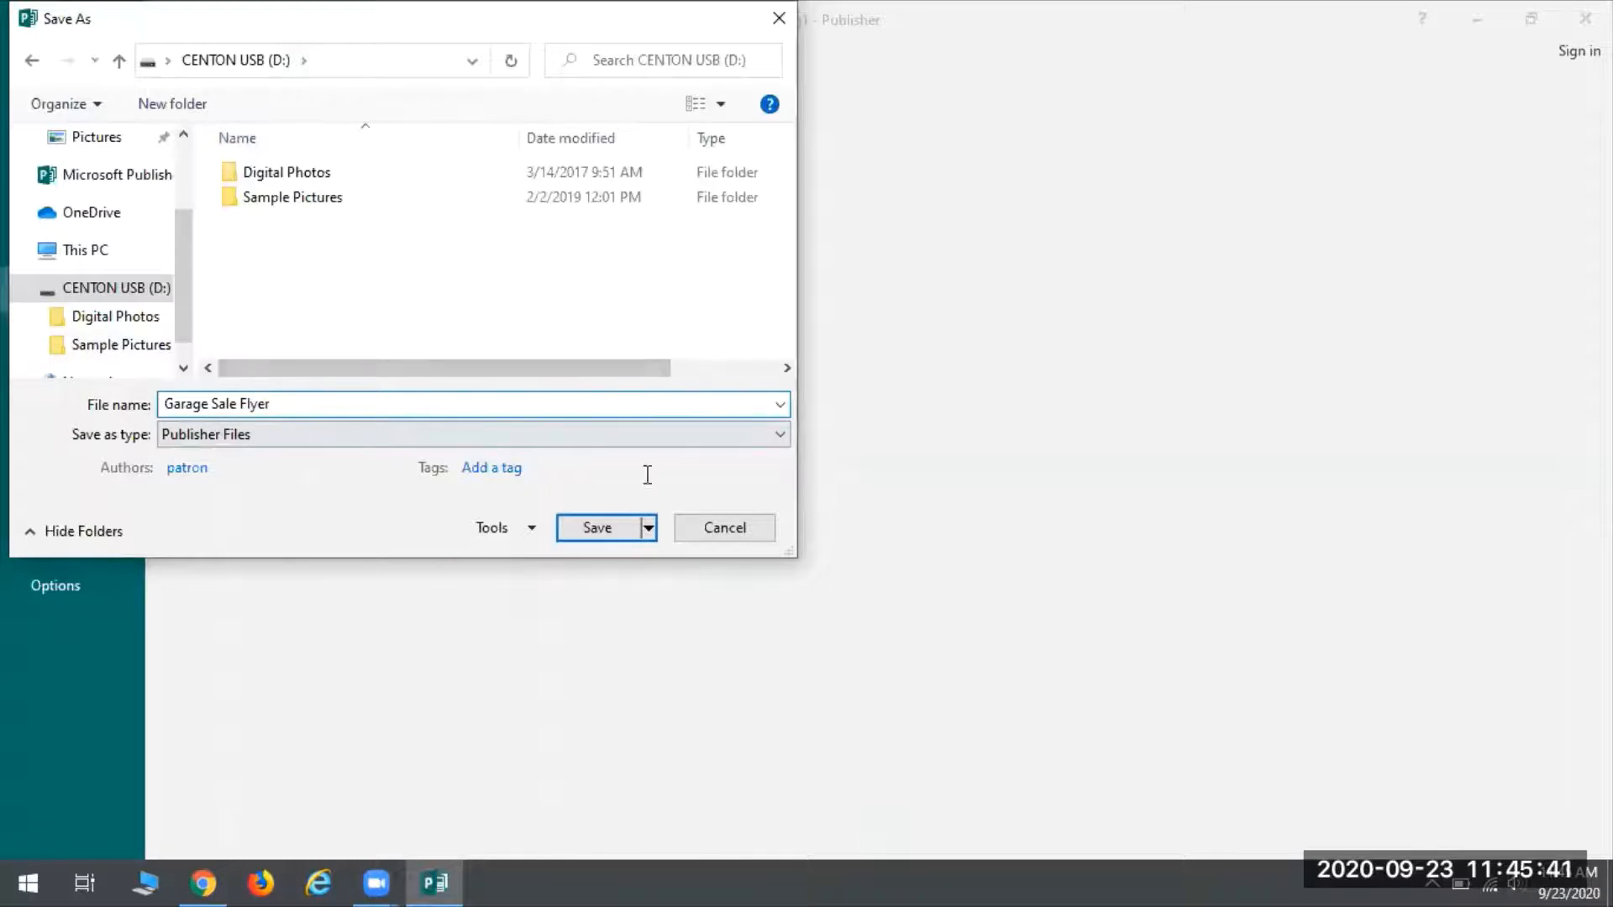
left_click(603, 532)
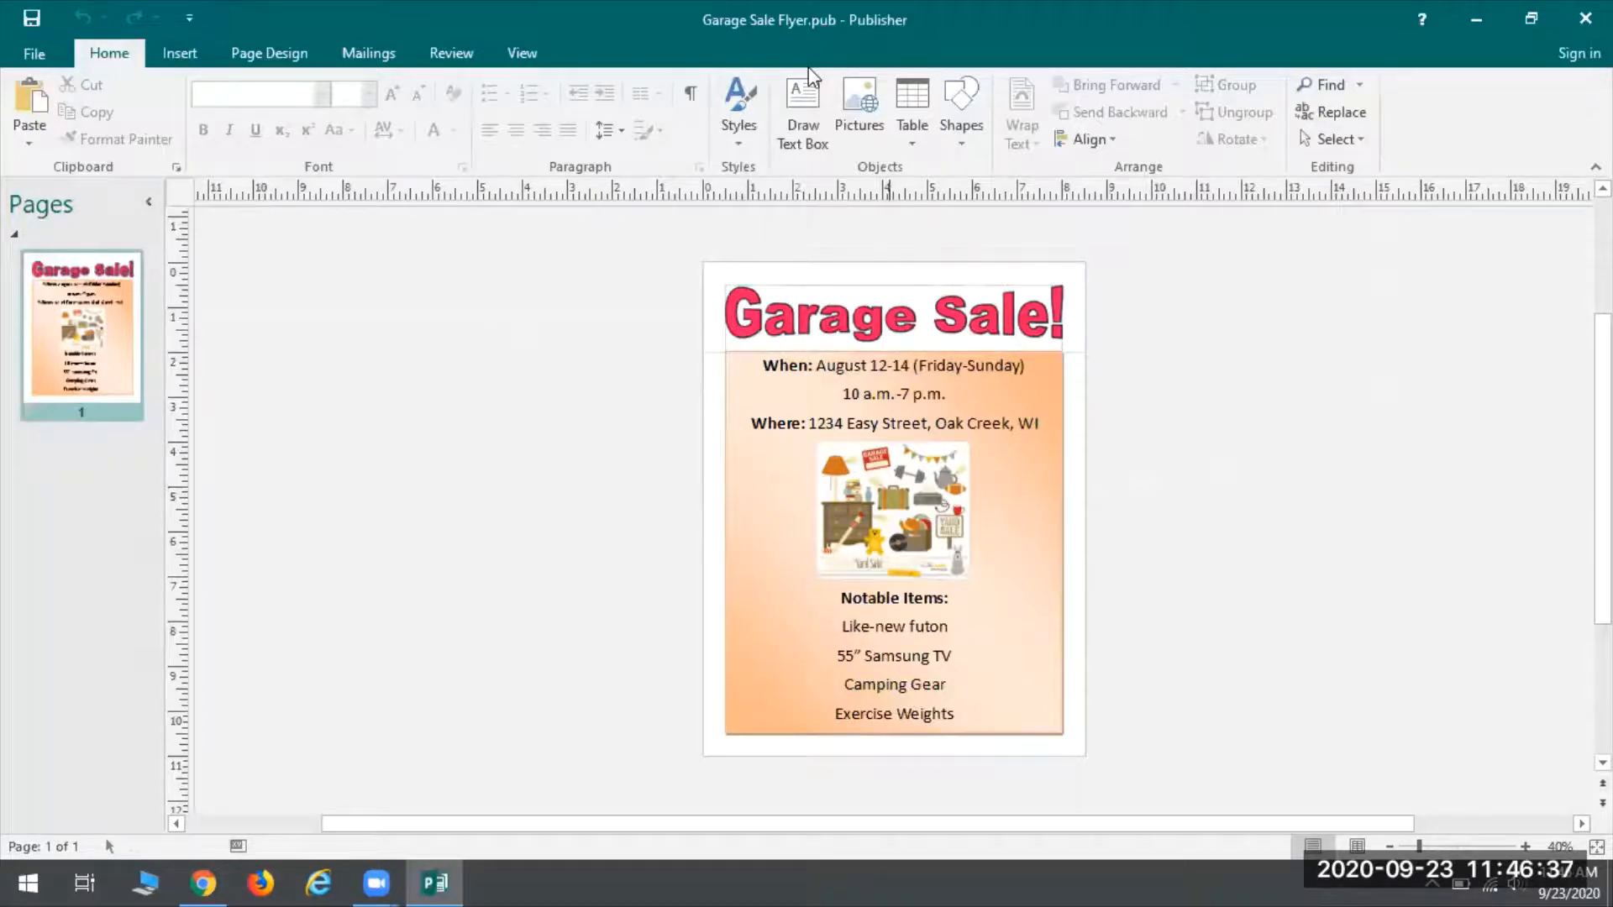
Start a new publication and look through the BUILT-IN template categories
left_click(35, 52)
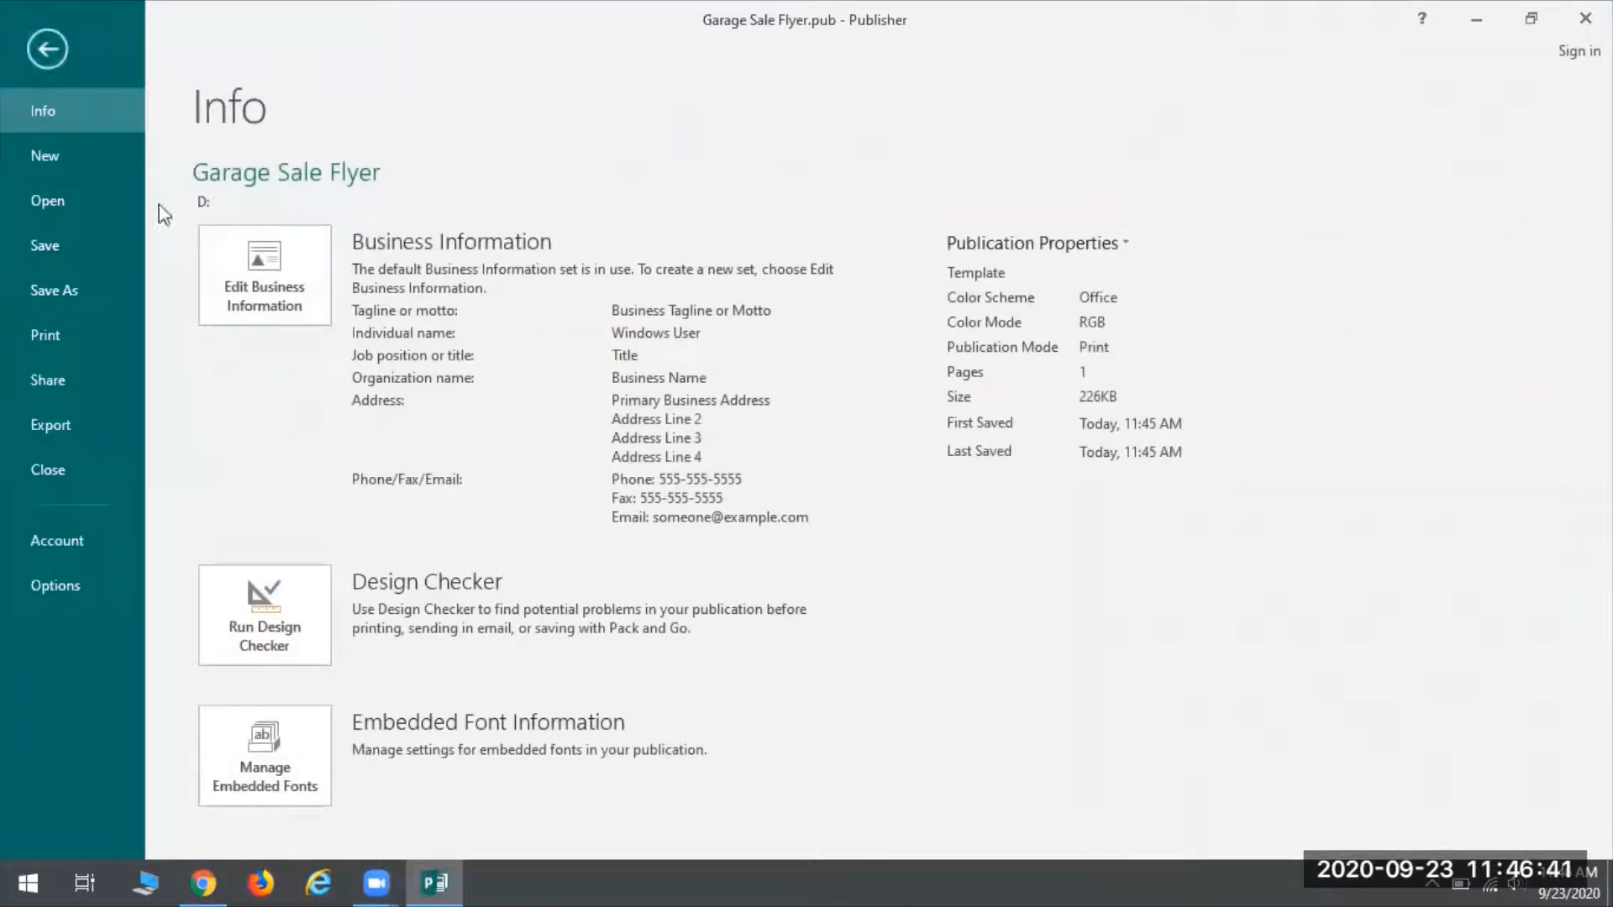
left_click(59, 152)
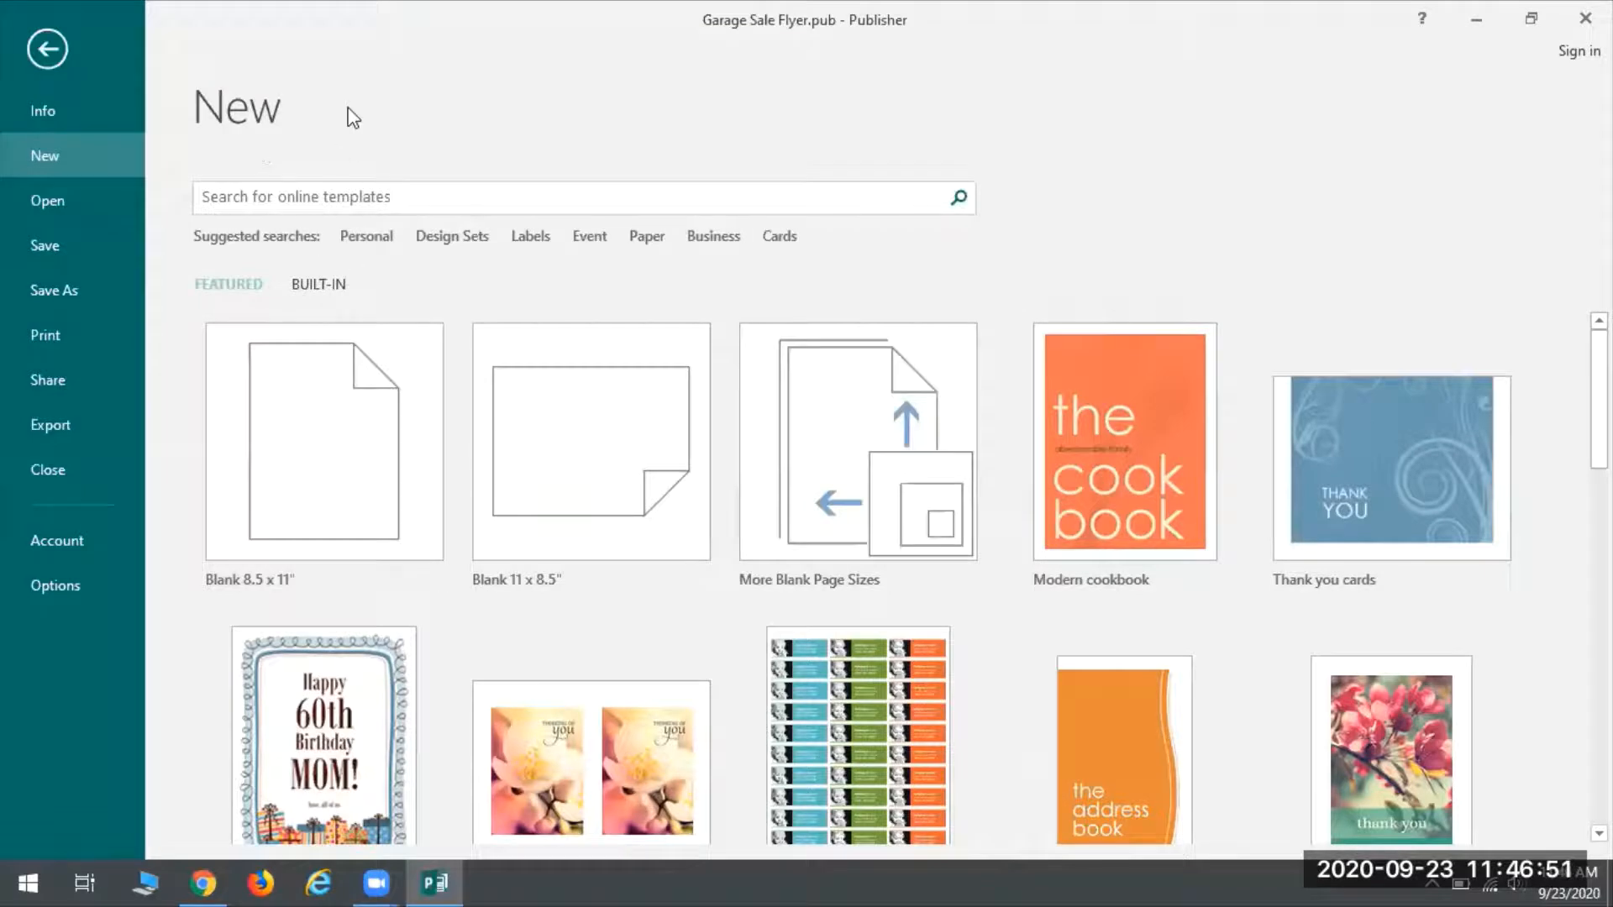
left_click(242, 198)
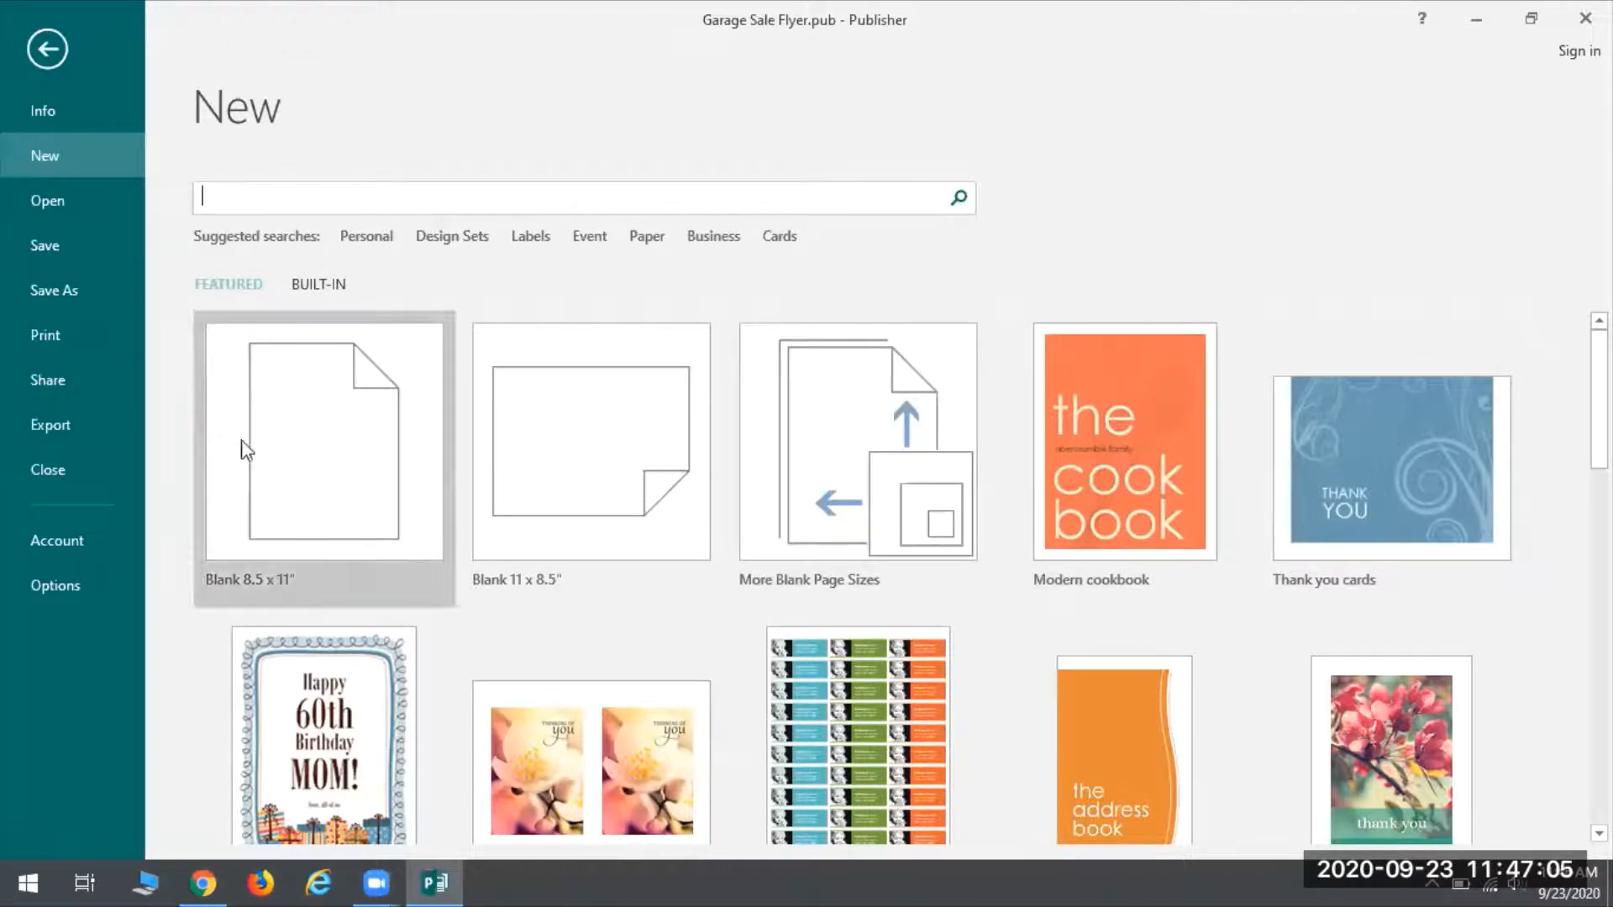
left_click(324, 286)
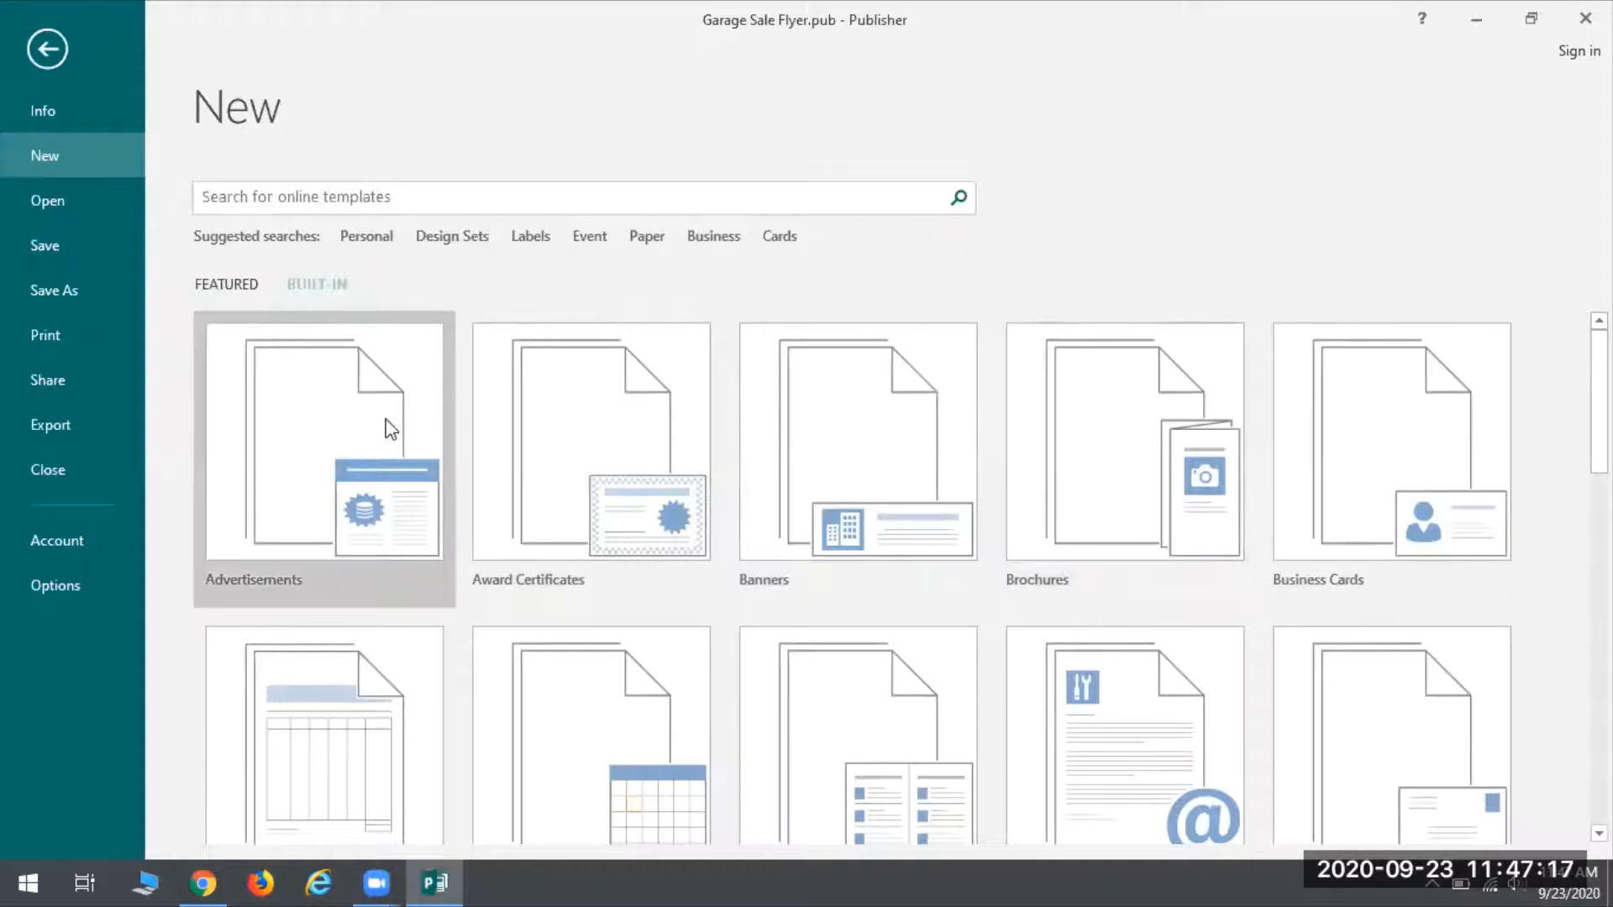
scroll(386, 454, "down", 1)
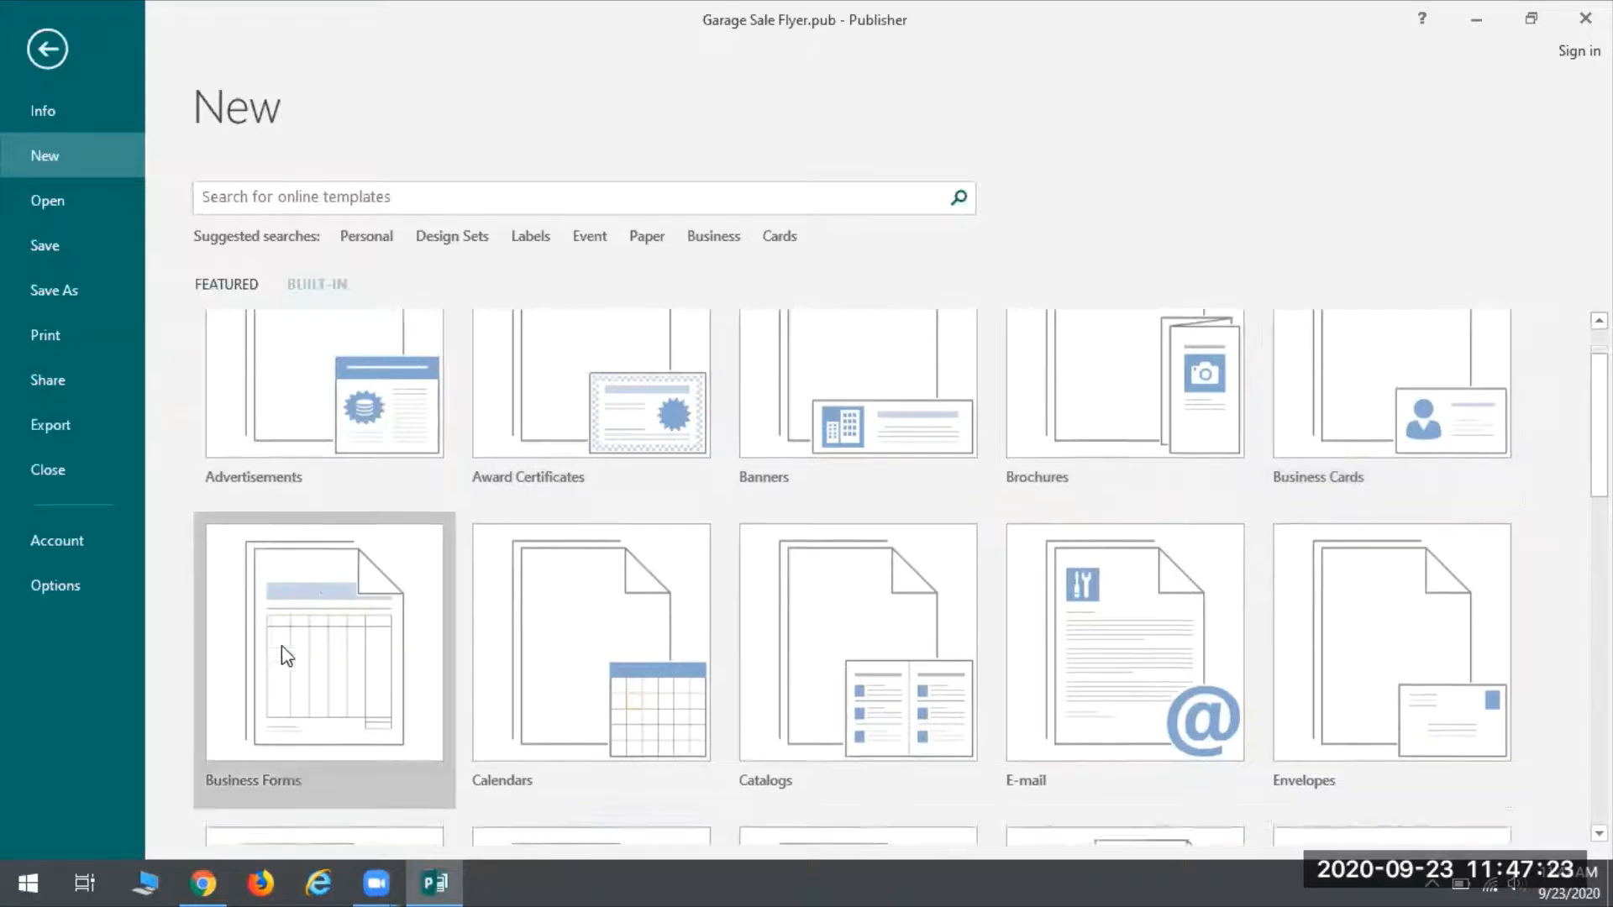
scroll(280, 672, "down", 2)
scroll(599, 769, "down", 6)
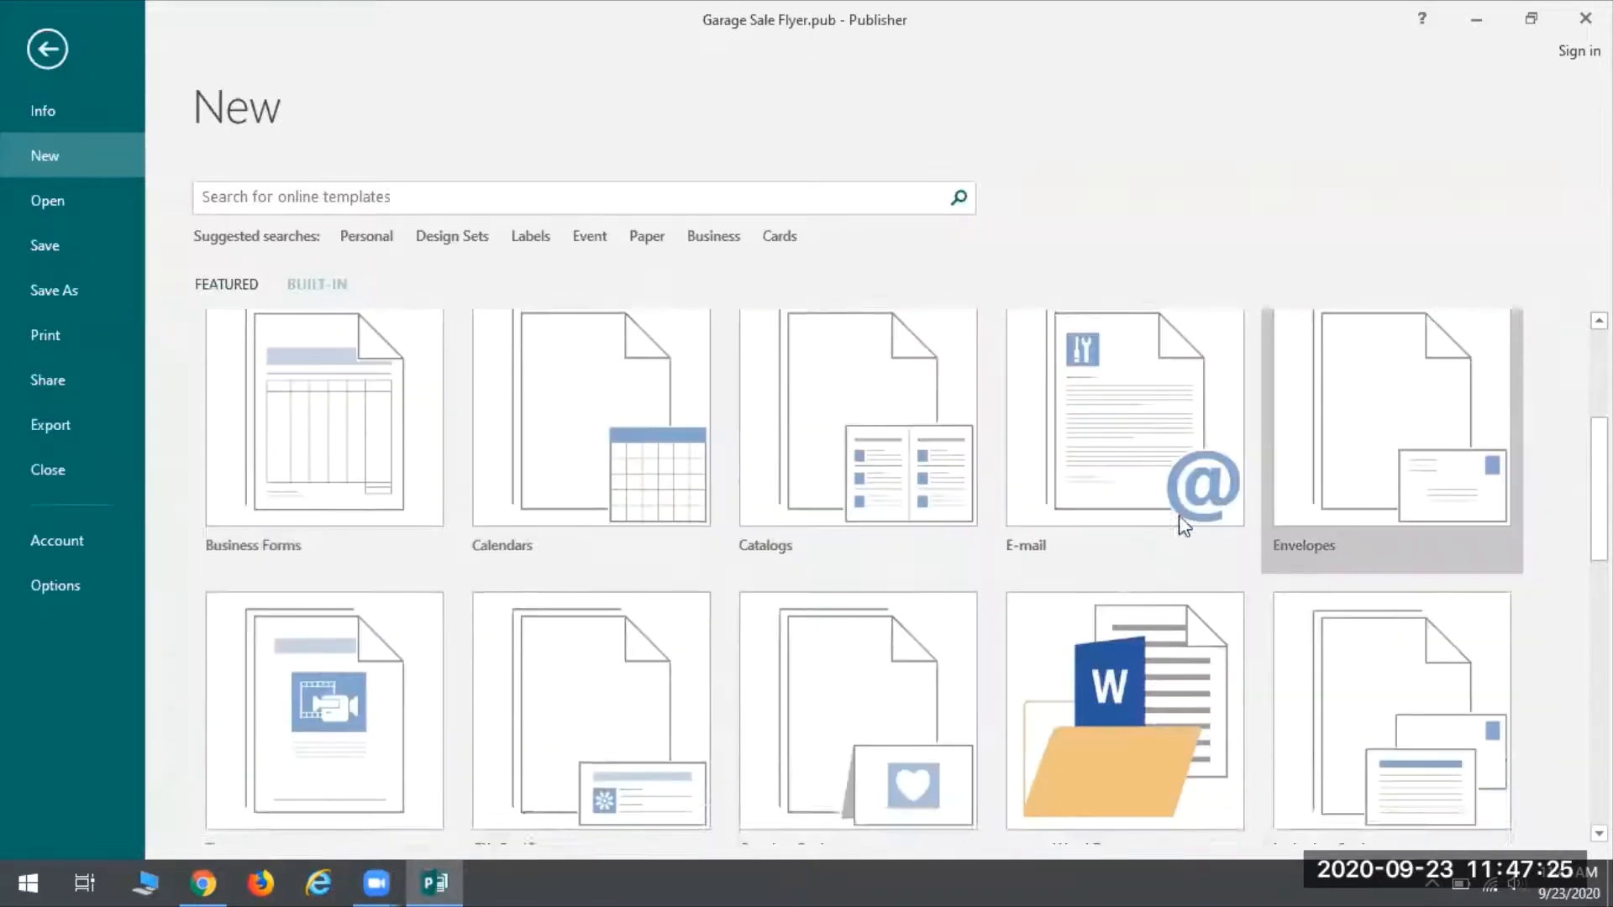
scroll(842, 471, "down", 6)
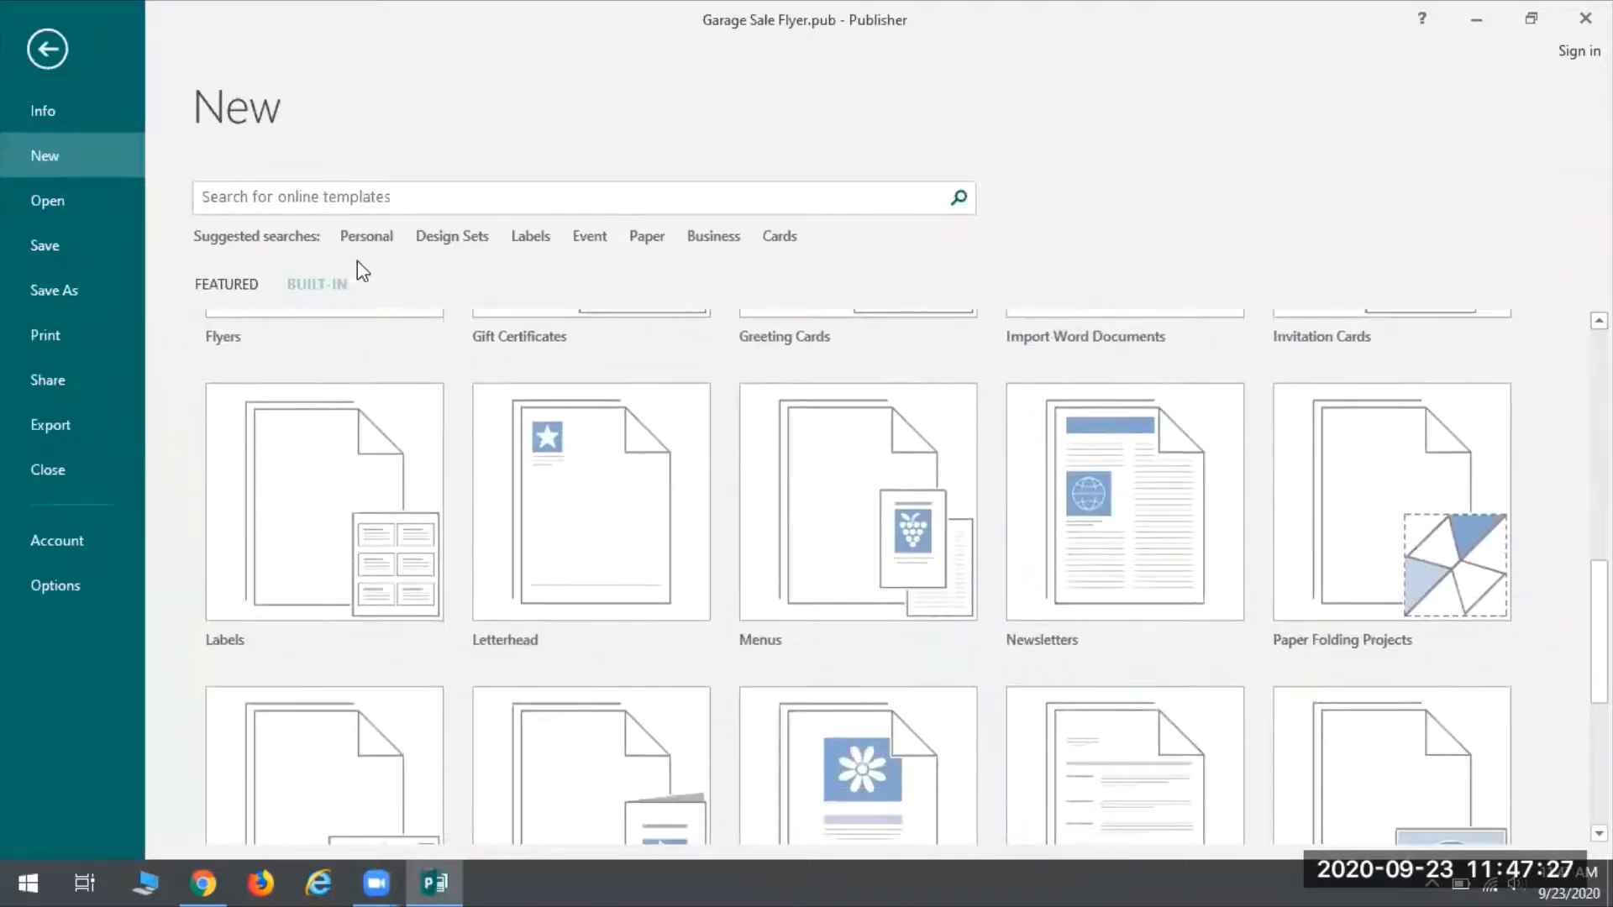
scroll(806, 613, "down", 7)
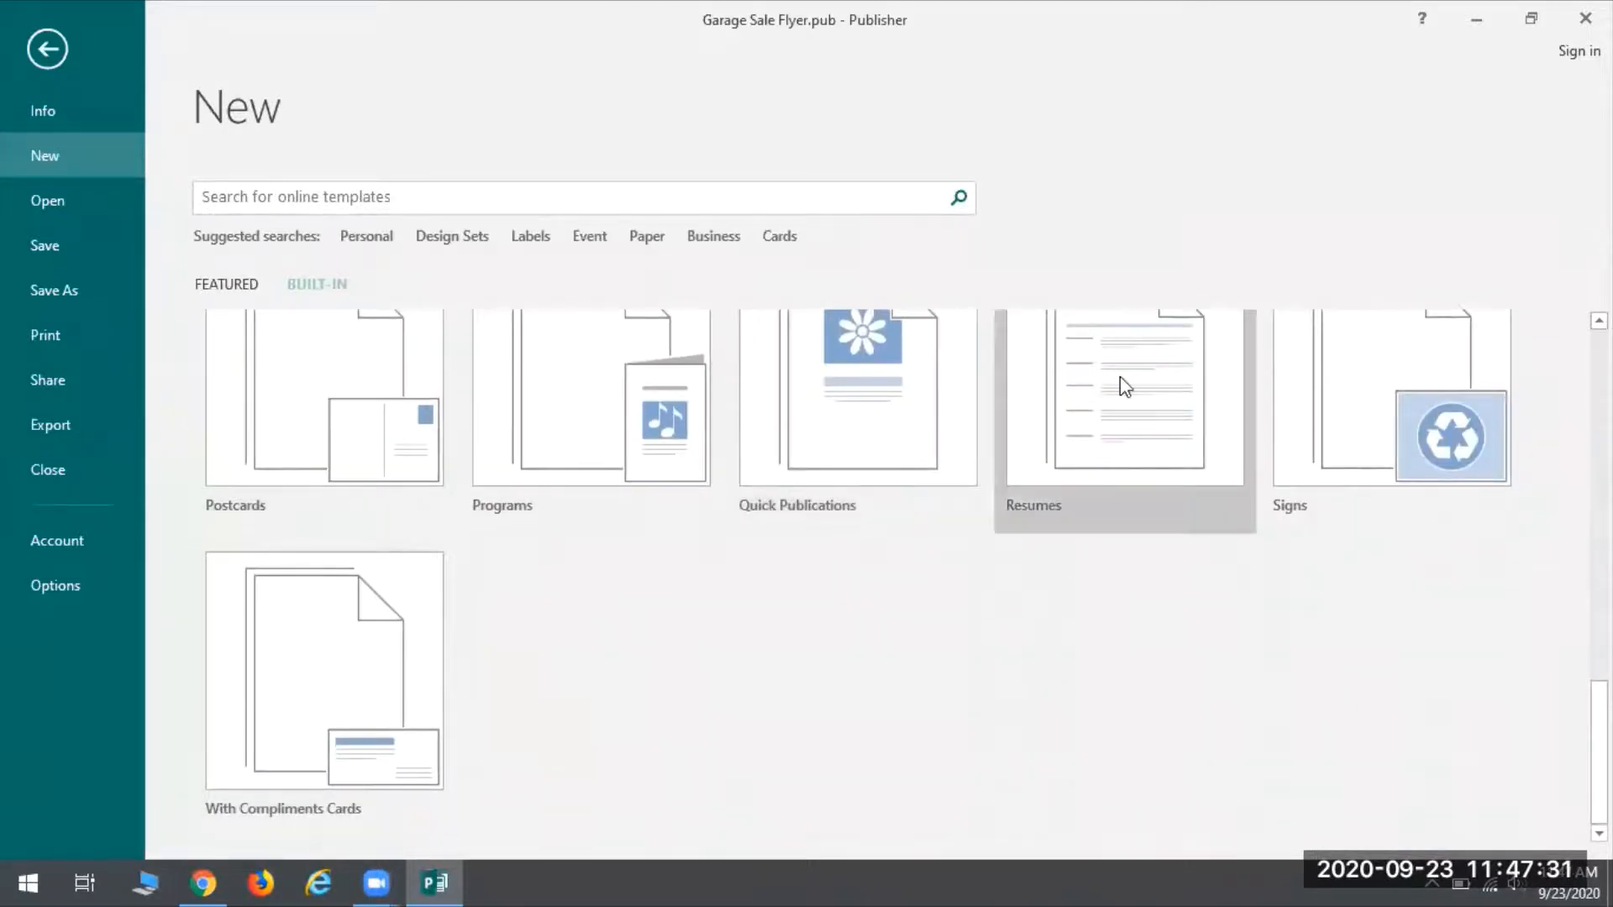
scroll(729, 716, "up", 10)
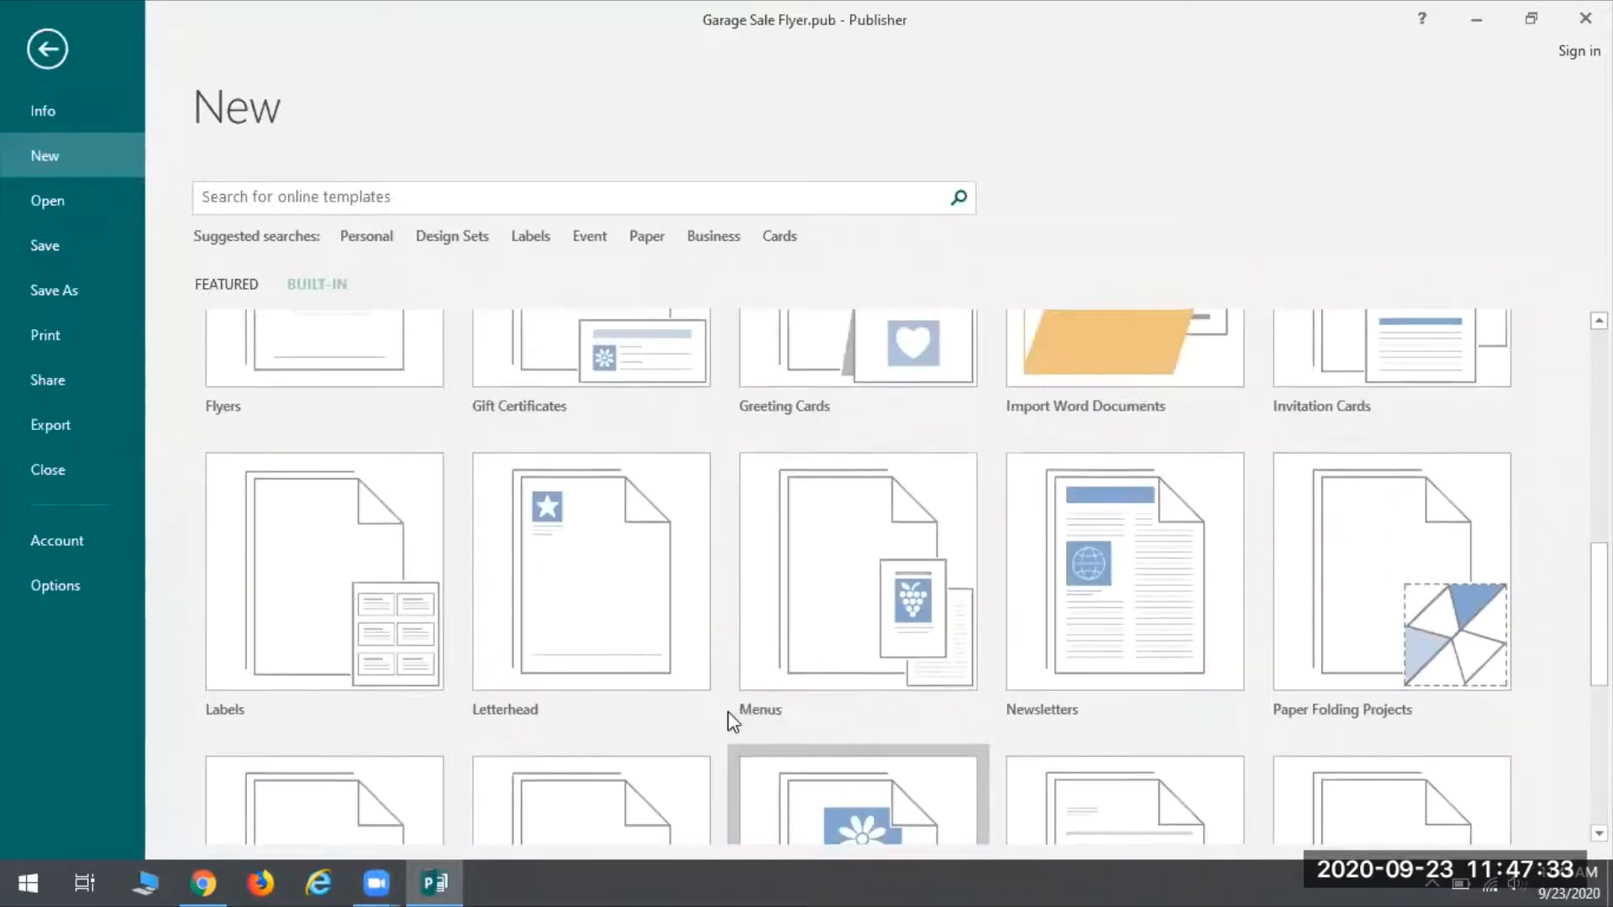
scroll(729, 716, "up", 3)
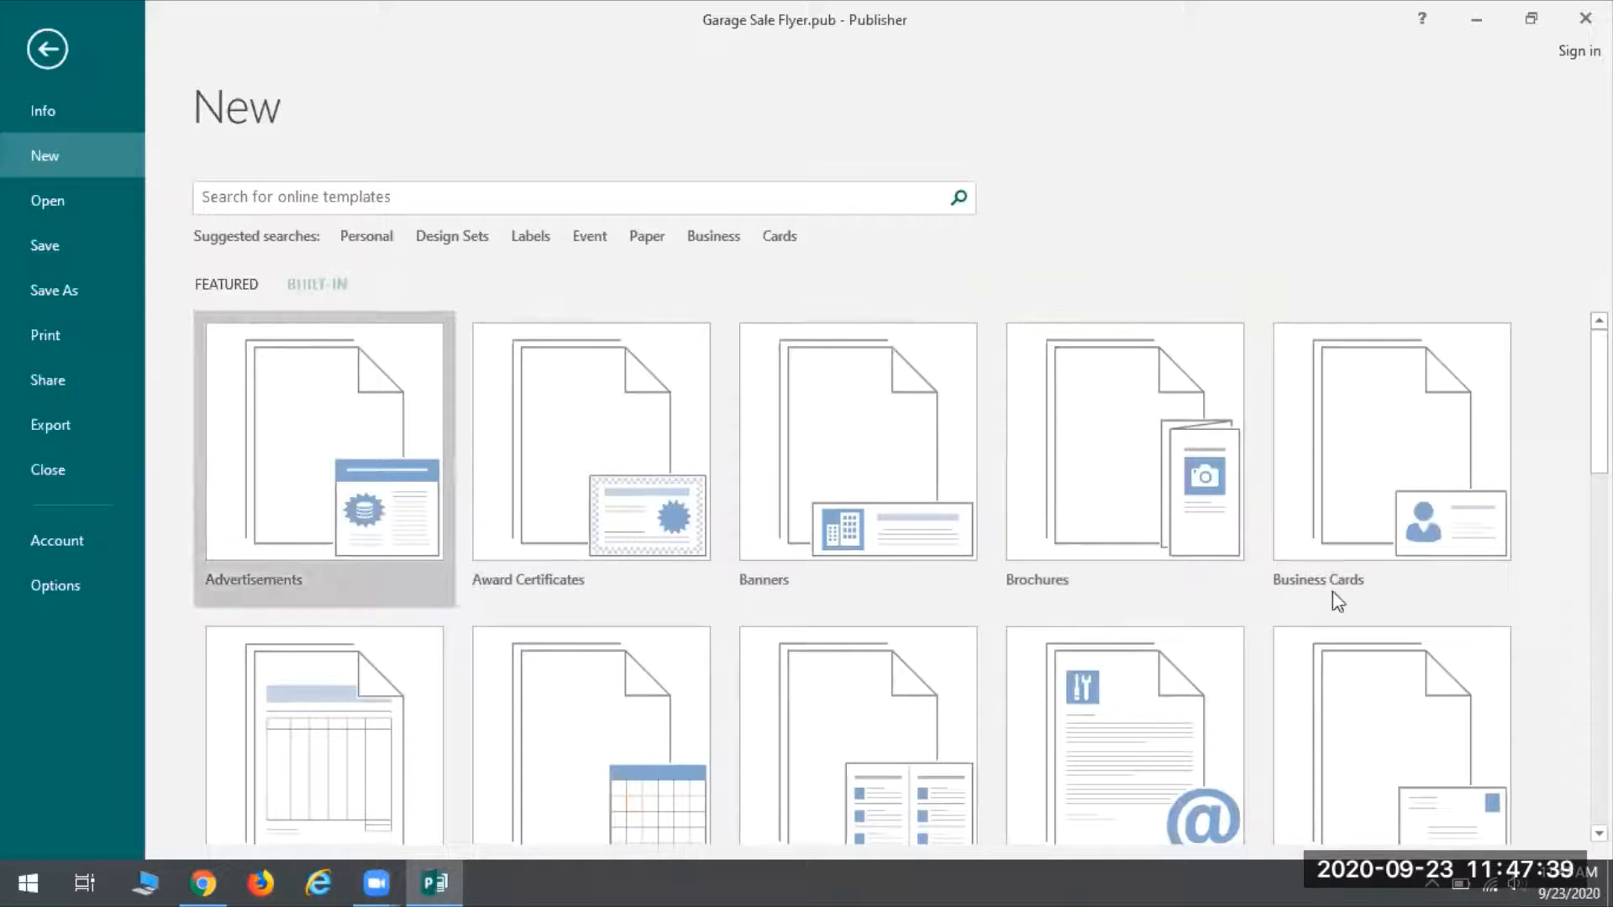
Pick the Accessory Bar business card design and set its colour scheme to Lilac
left_click(1346, 427)
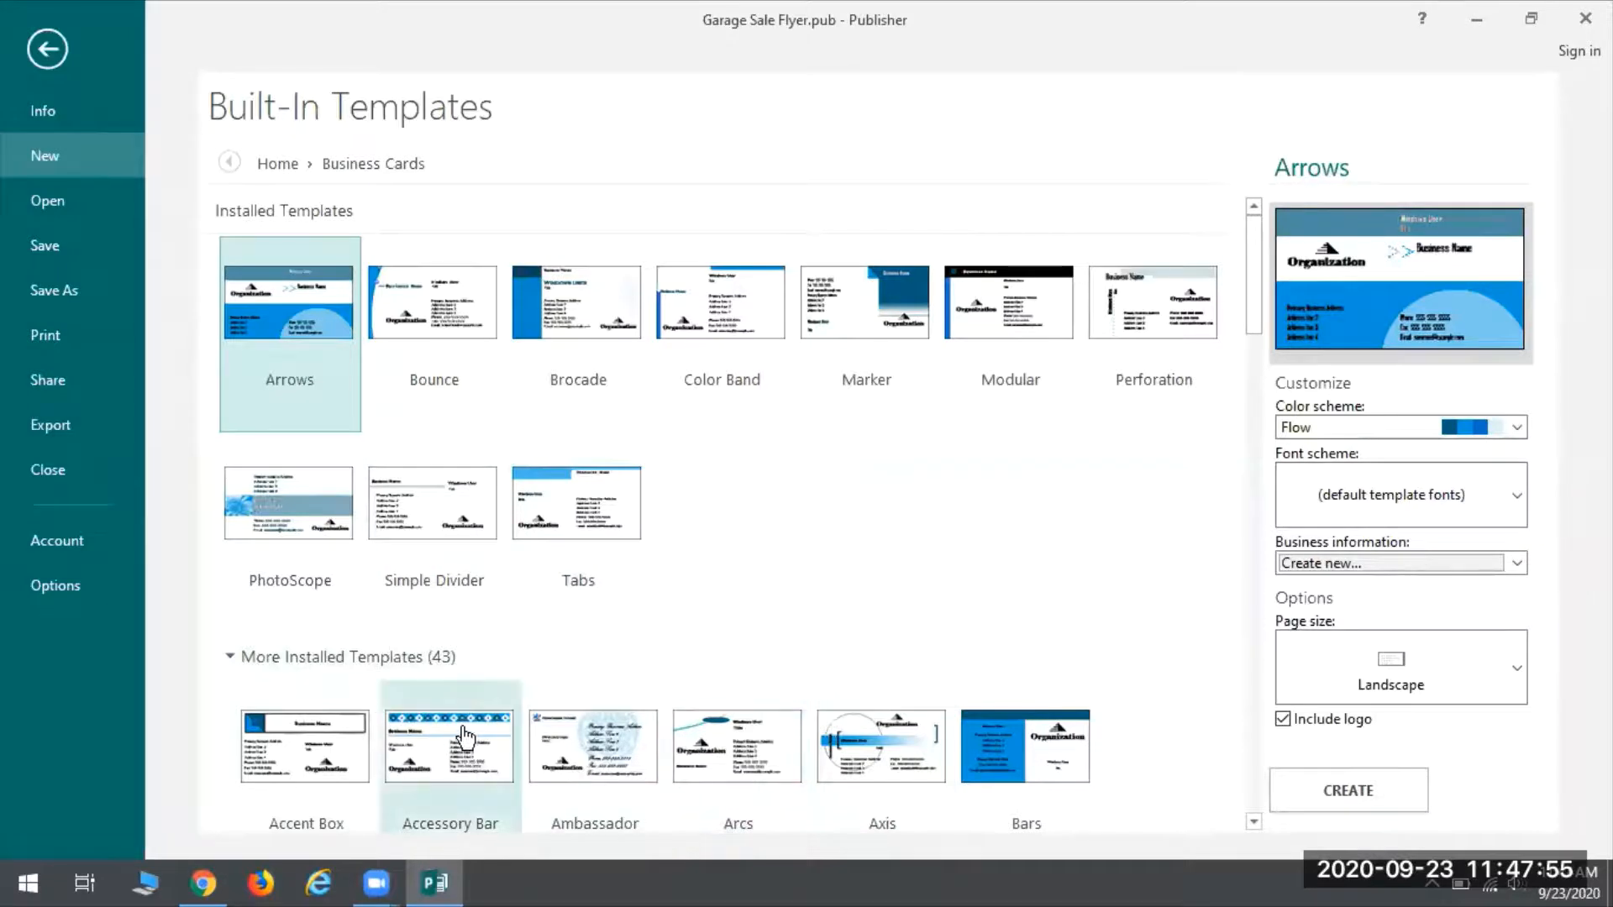
left_click(446, 759)
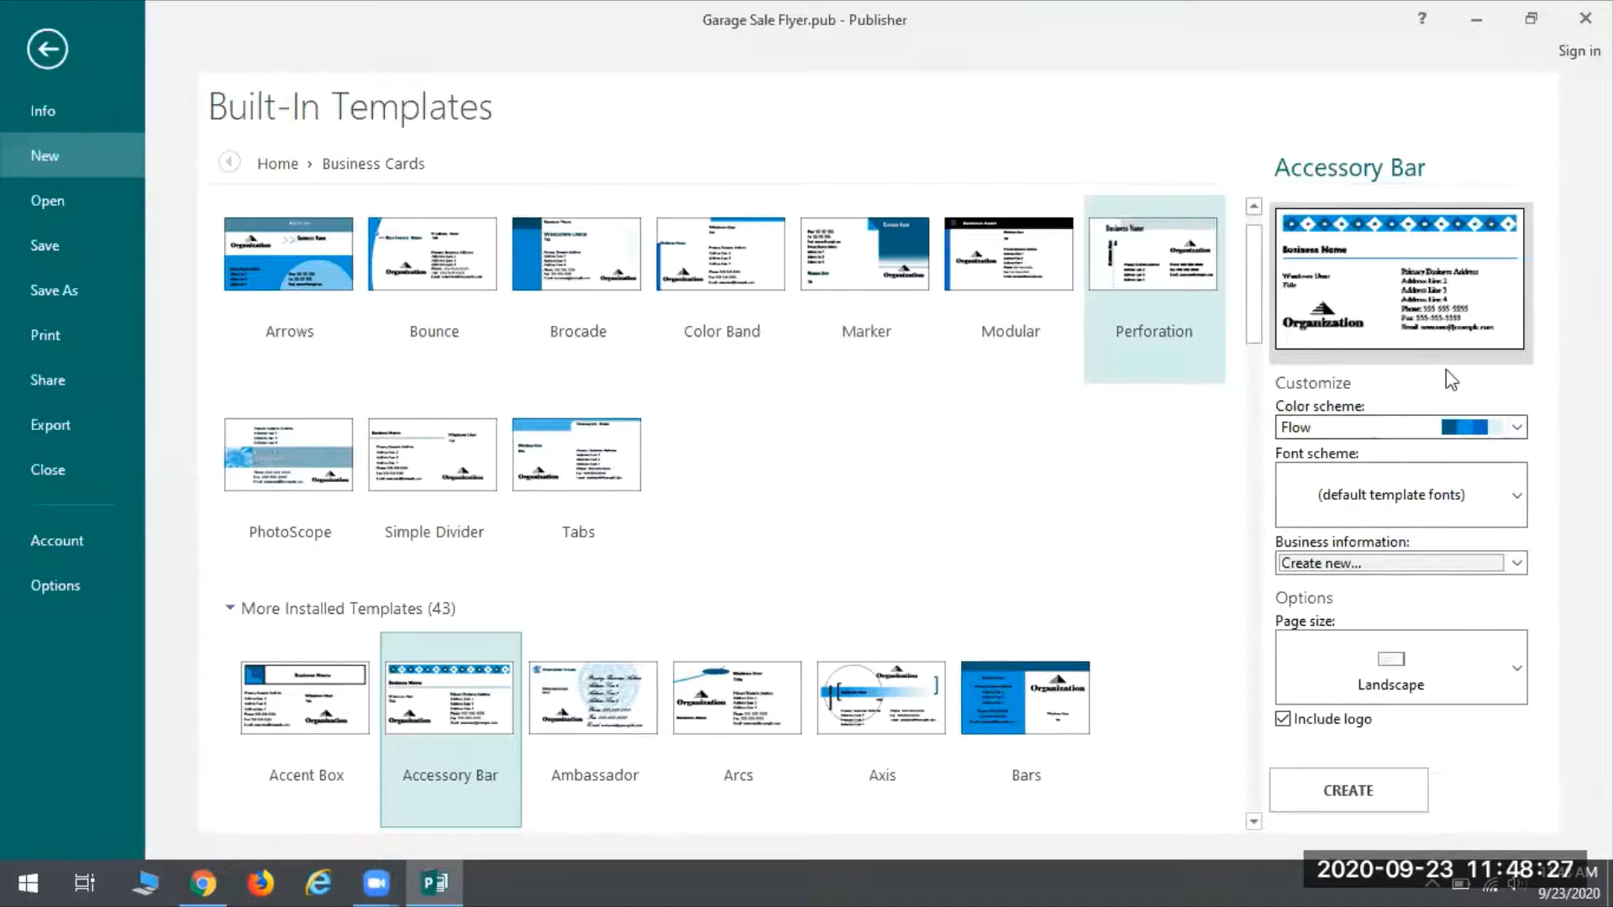
left_click(1329, 425)
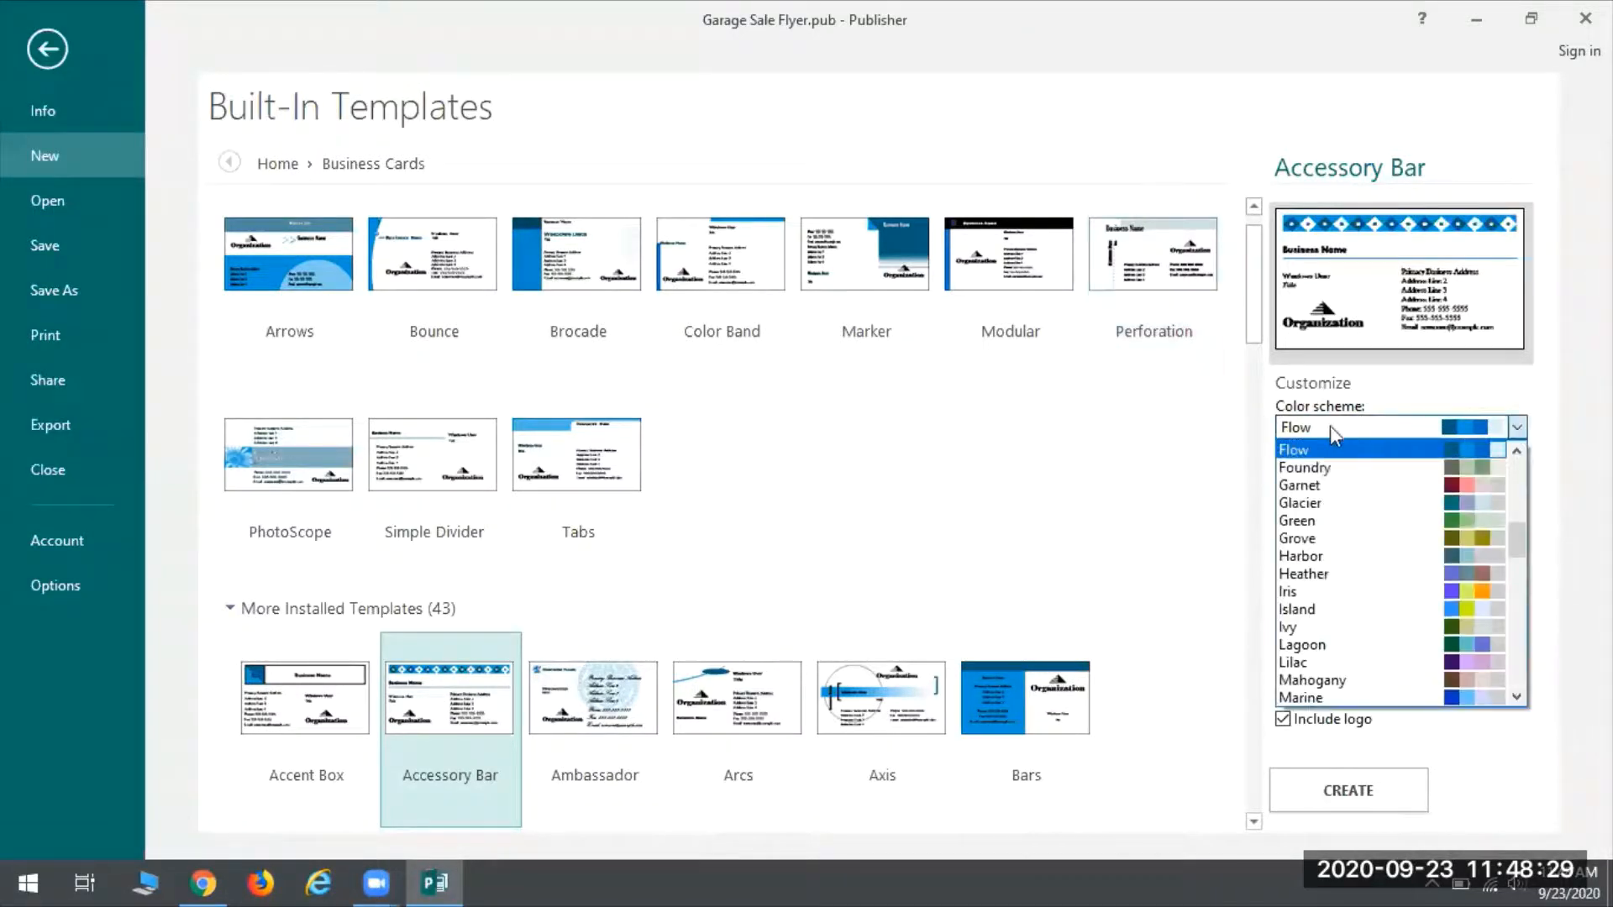
scroll(1381, 586, "up", 3)
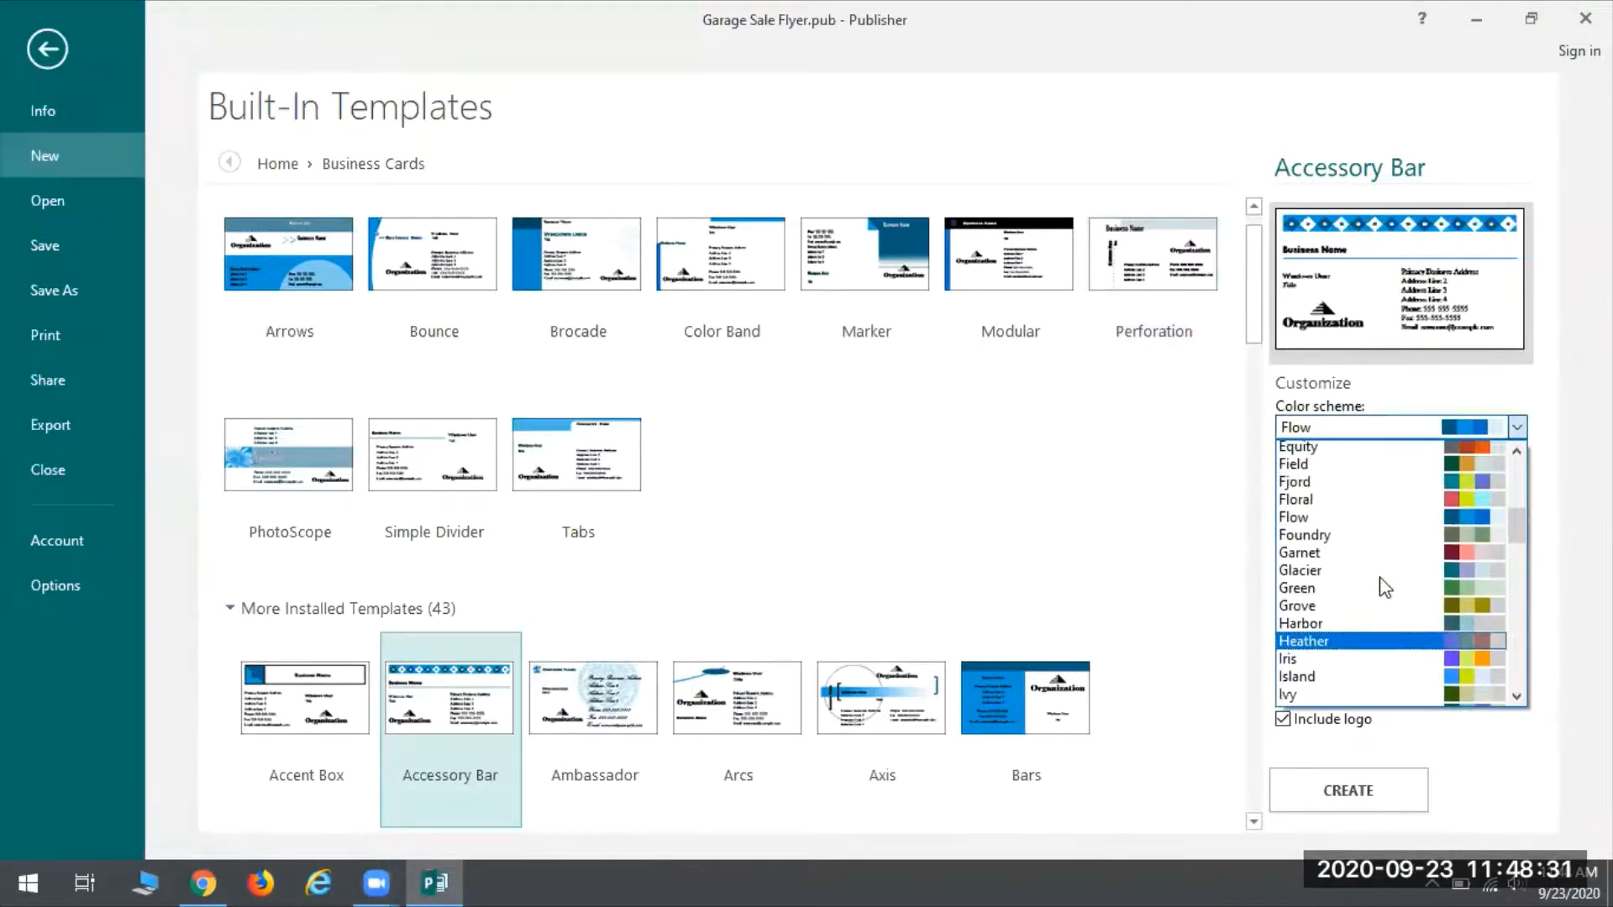
scroll(1385, 587, "up", 5)
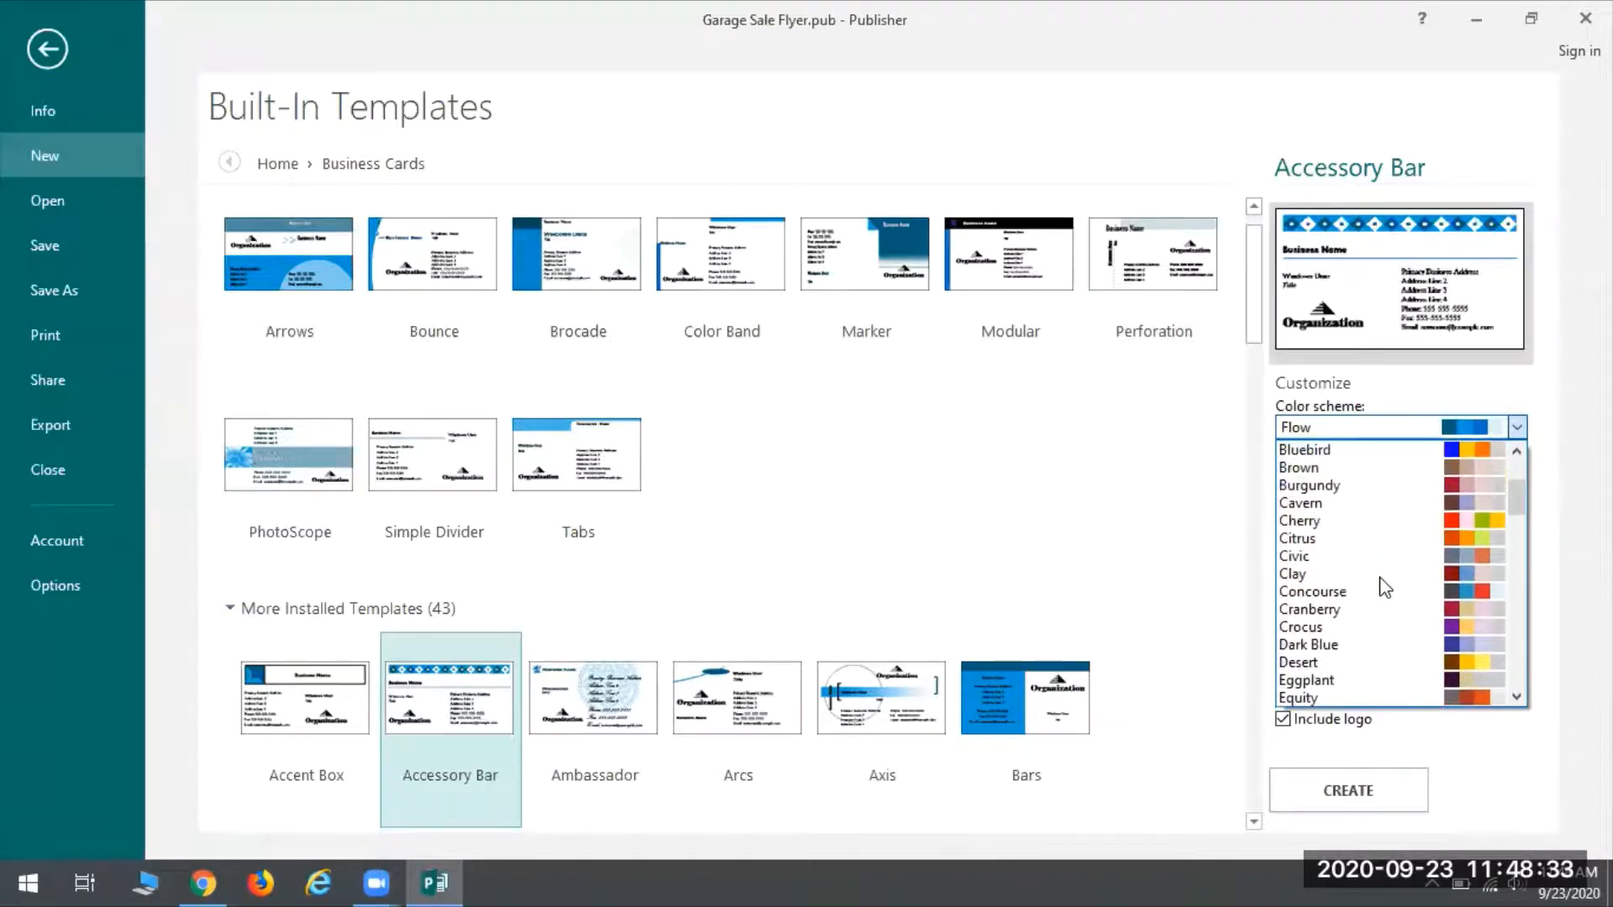
scroll(1385, 586, "up", 3)
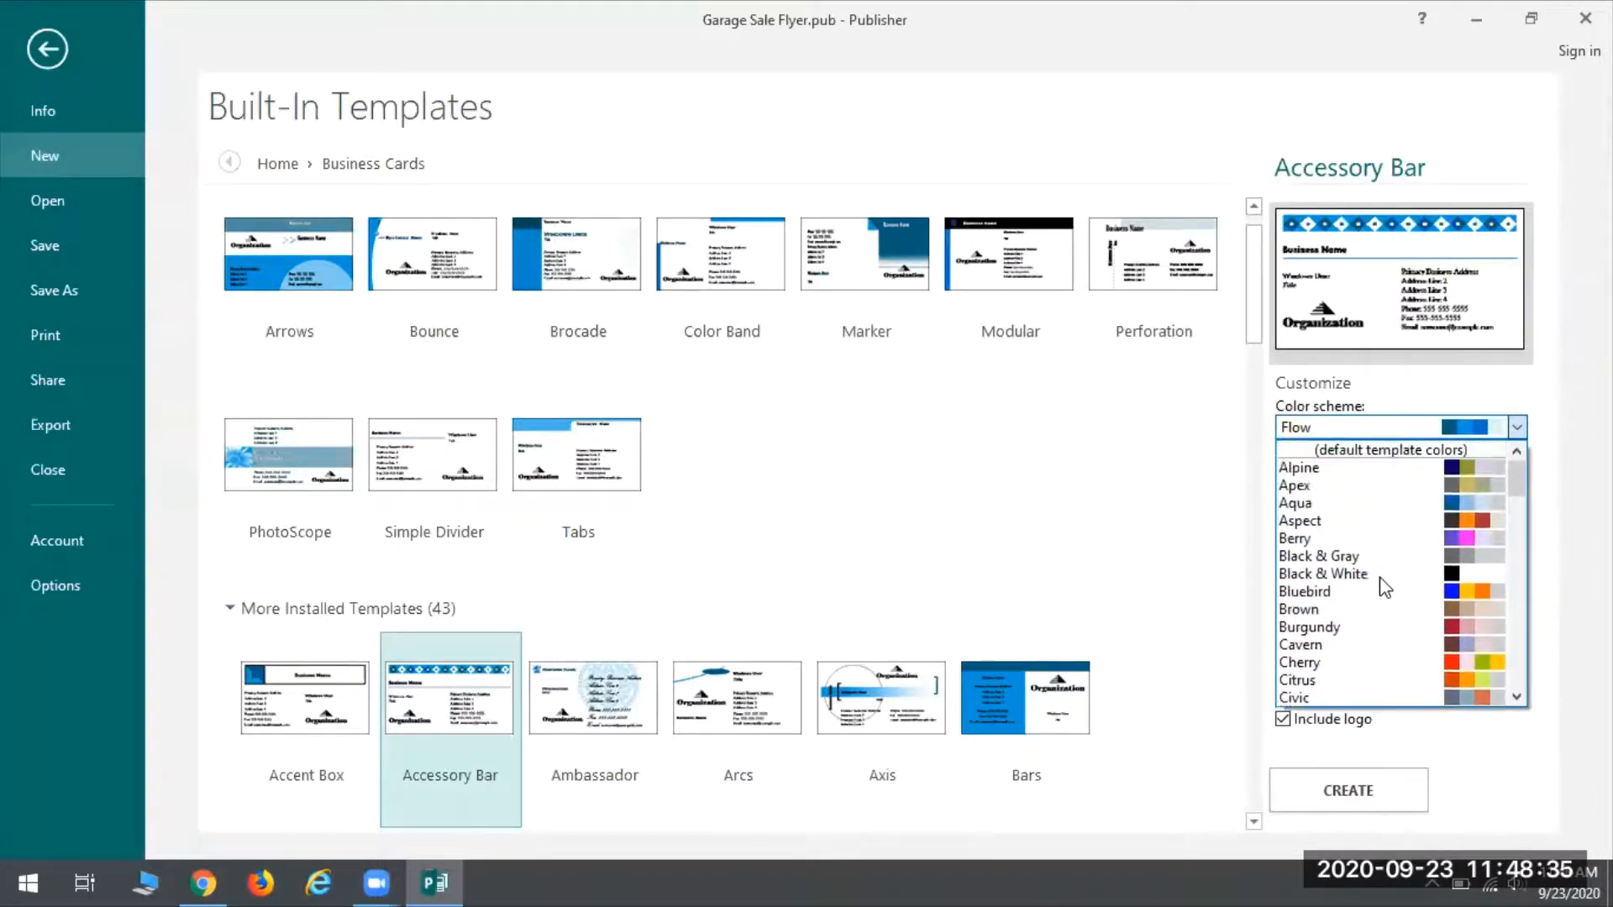
scroll(1384, 587, "down", 6)
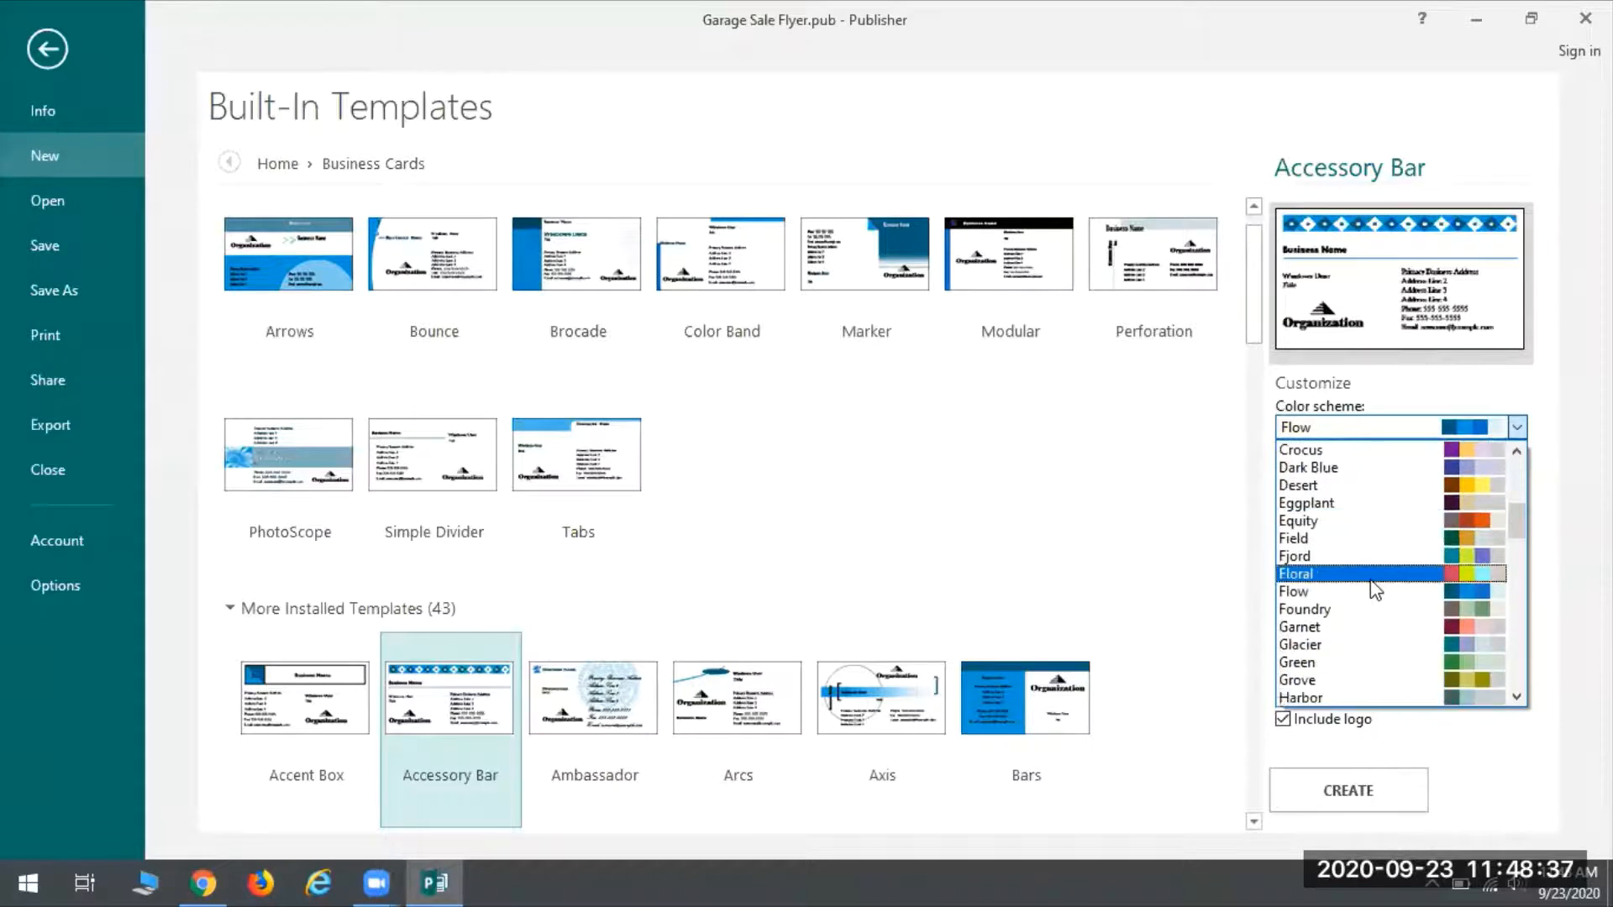
scroll(1371, 581, "down", 4)
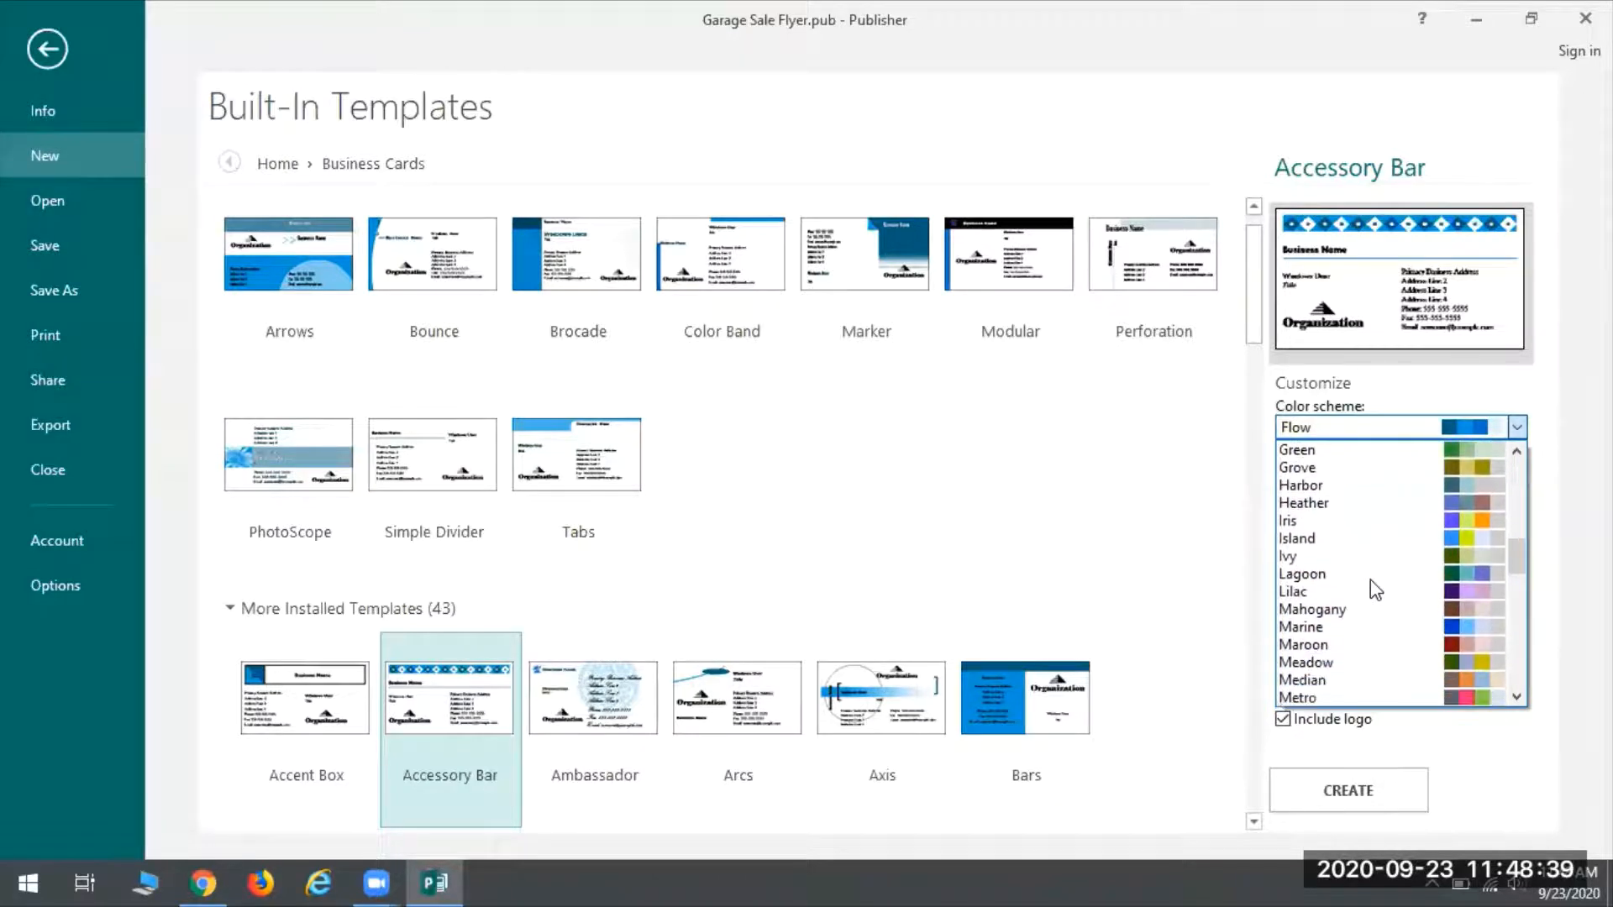
scroll(1369, 579, "down", 1)
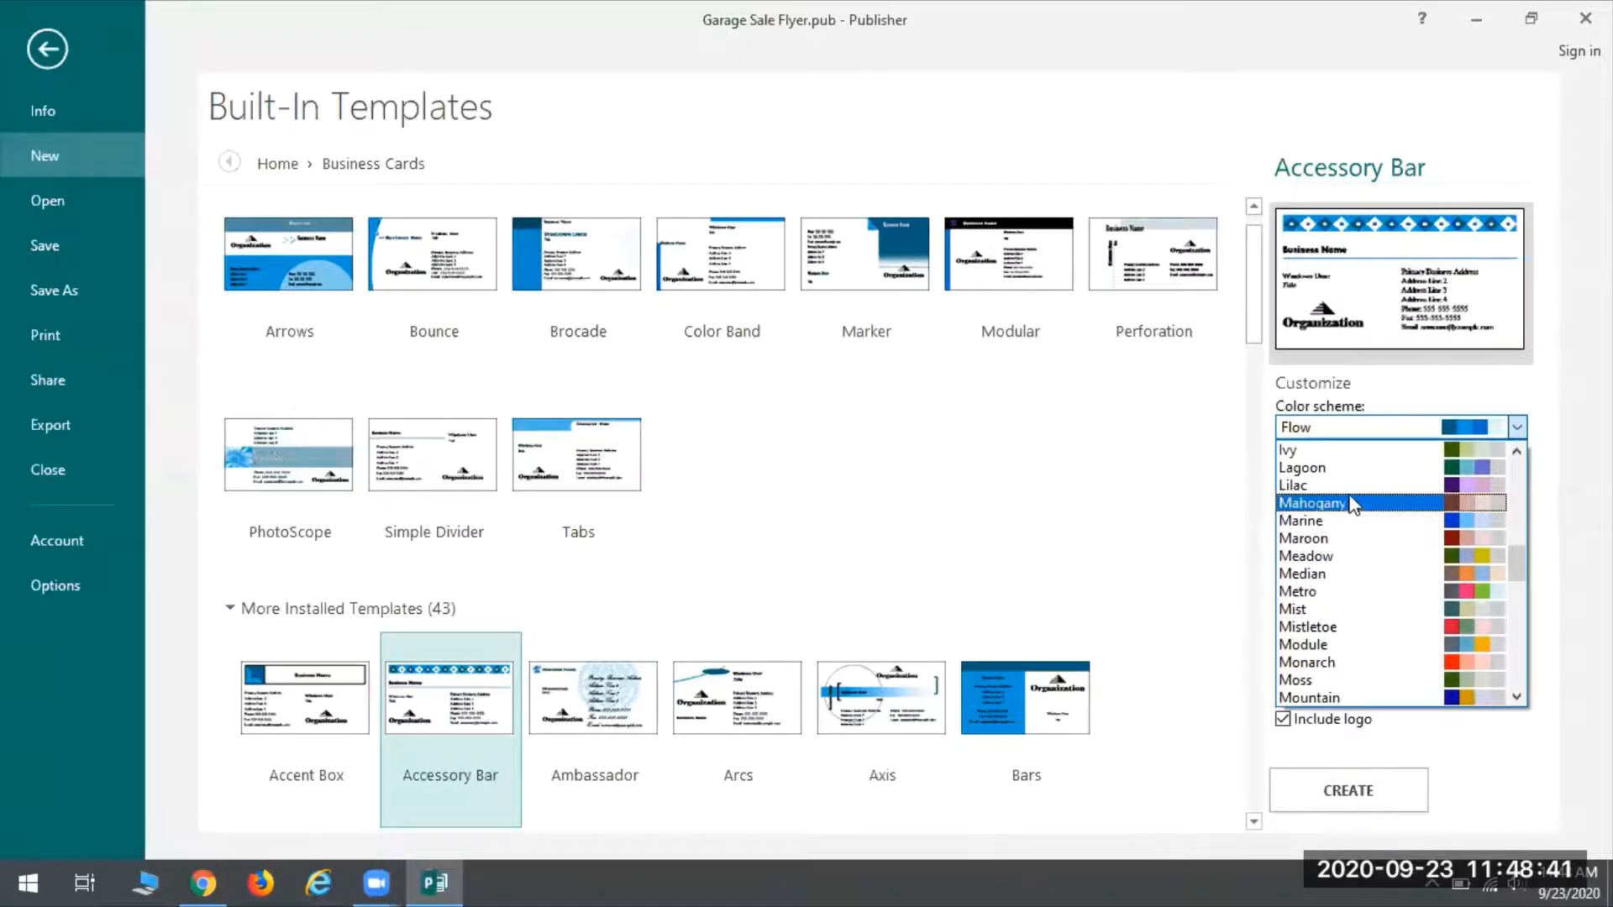
left_click(1306, 486)
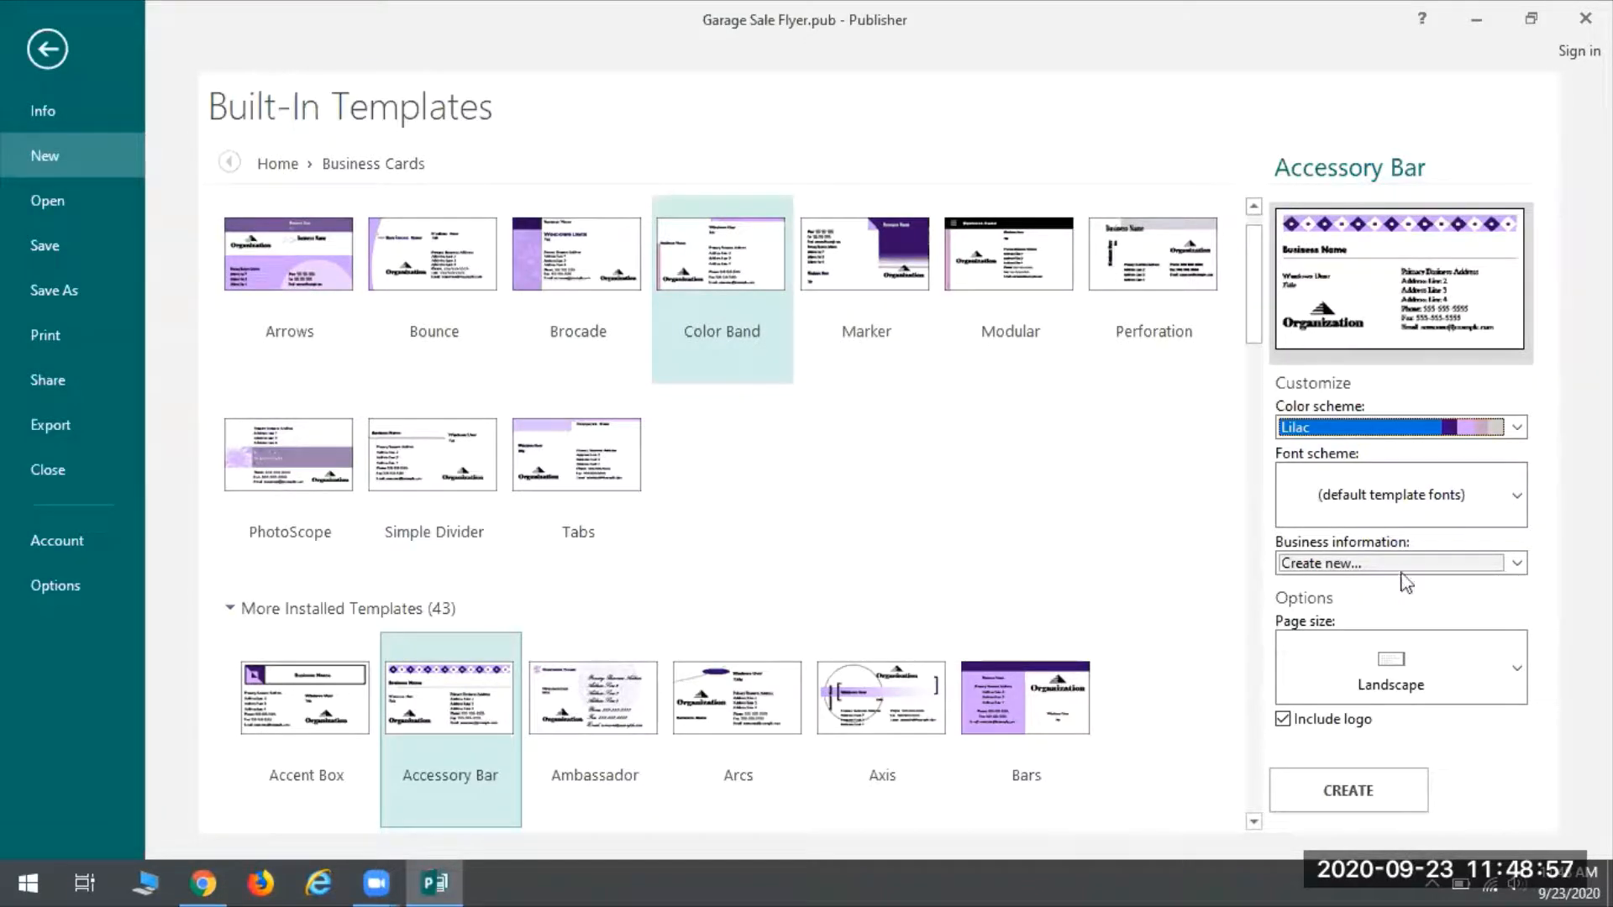
Create the Lilac Accessory Bar business card, then check Word's open documents
left_click(1378, 789)
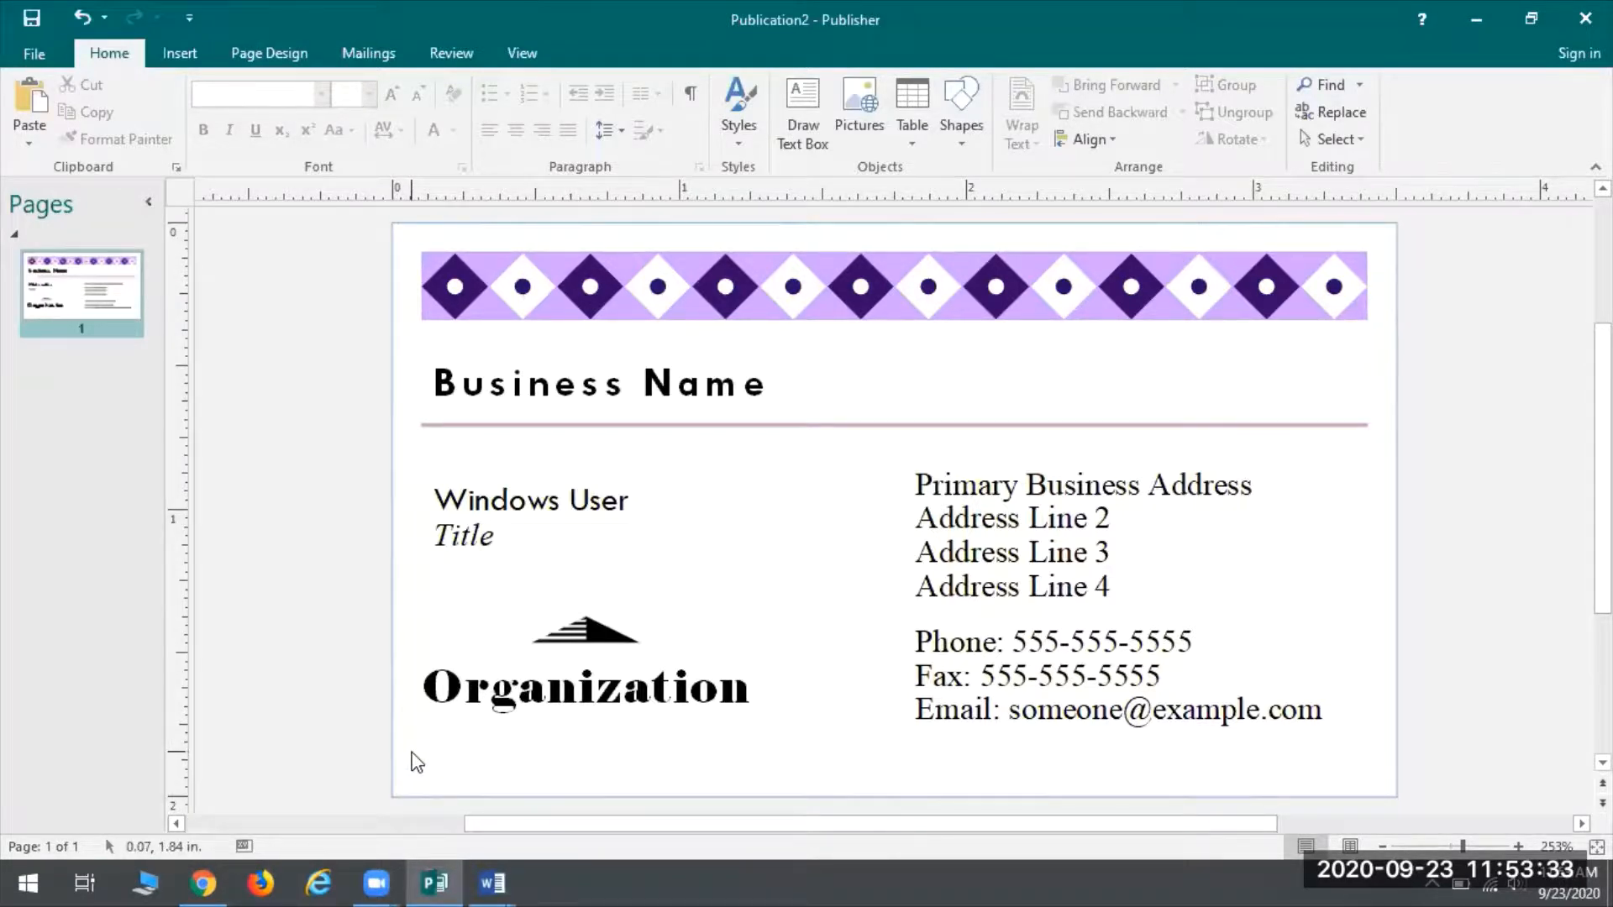
left_click(505, 882)
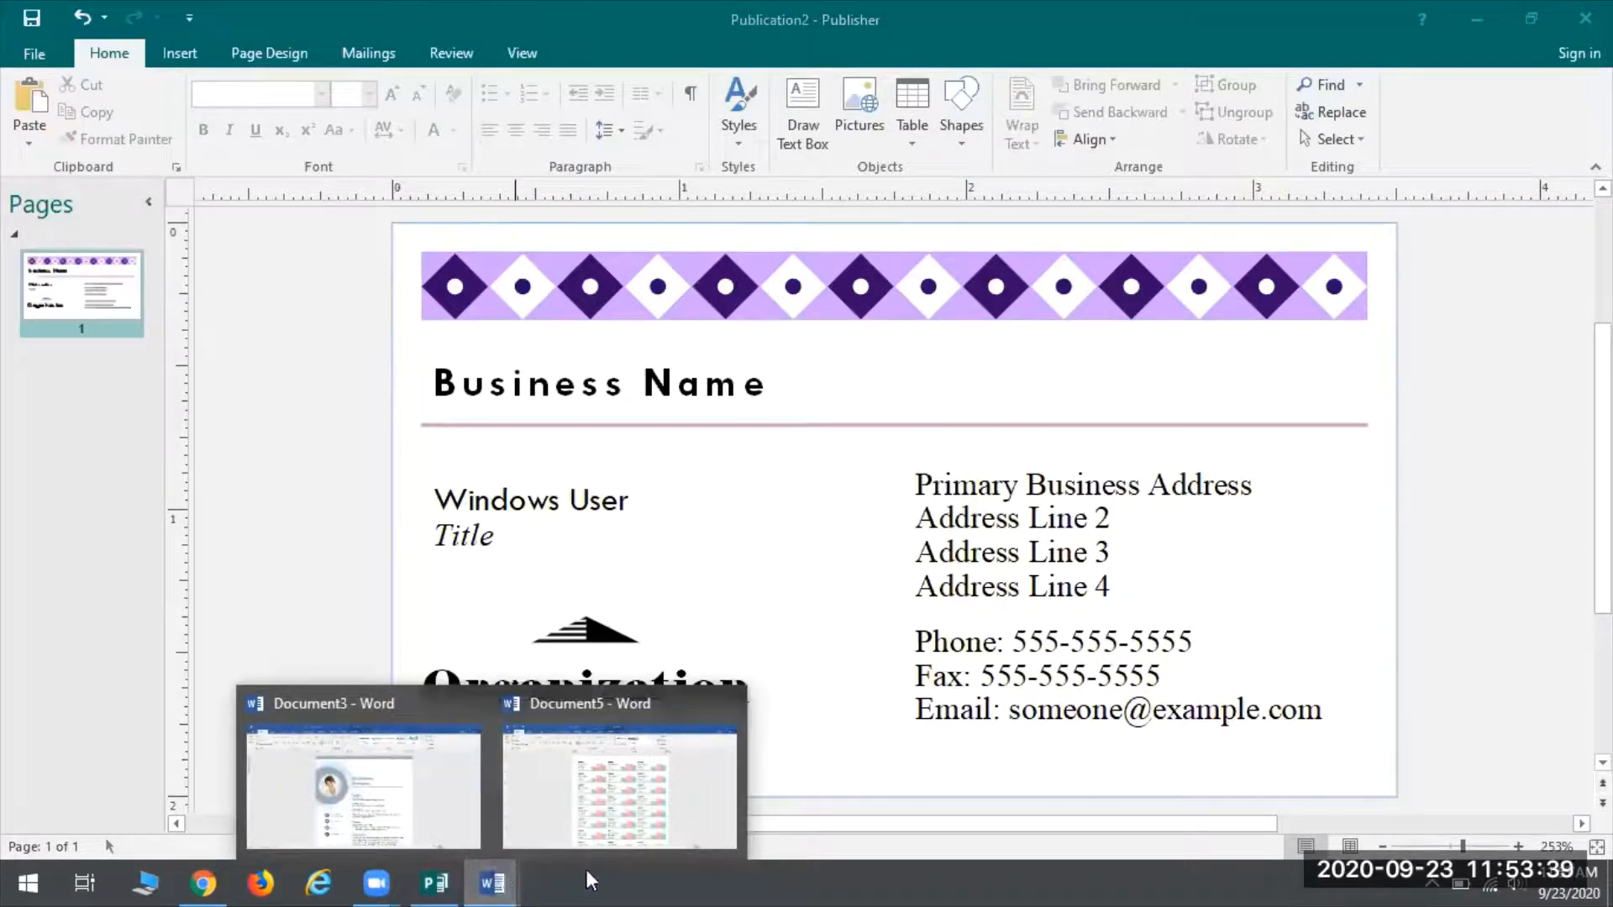
In Document5, replace 'patron' in the first label with the patron's full name, undoing stray edits
left_click(567, 772)
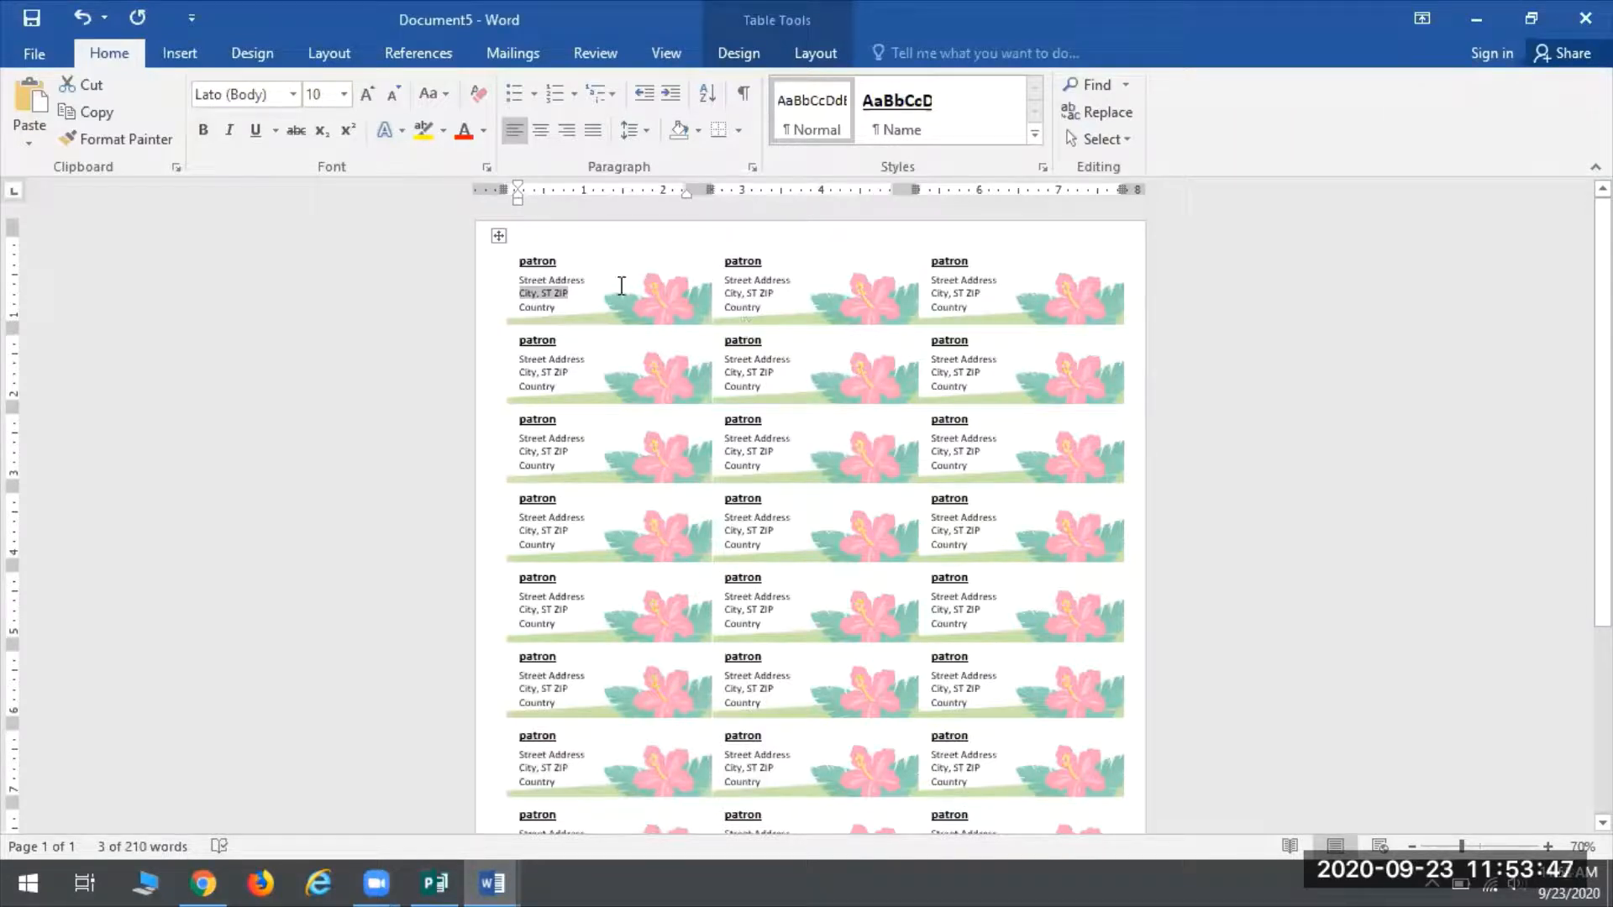
left_click(554, 262)
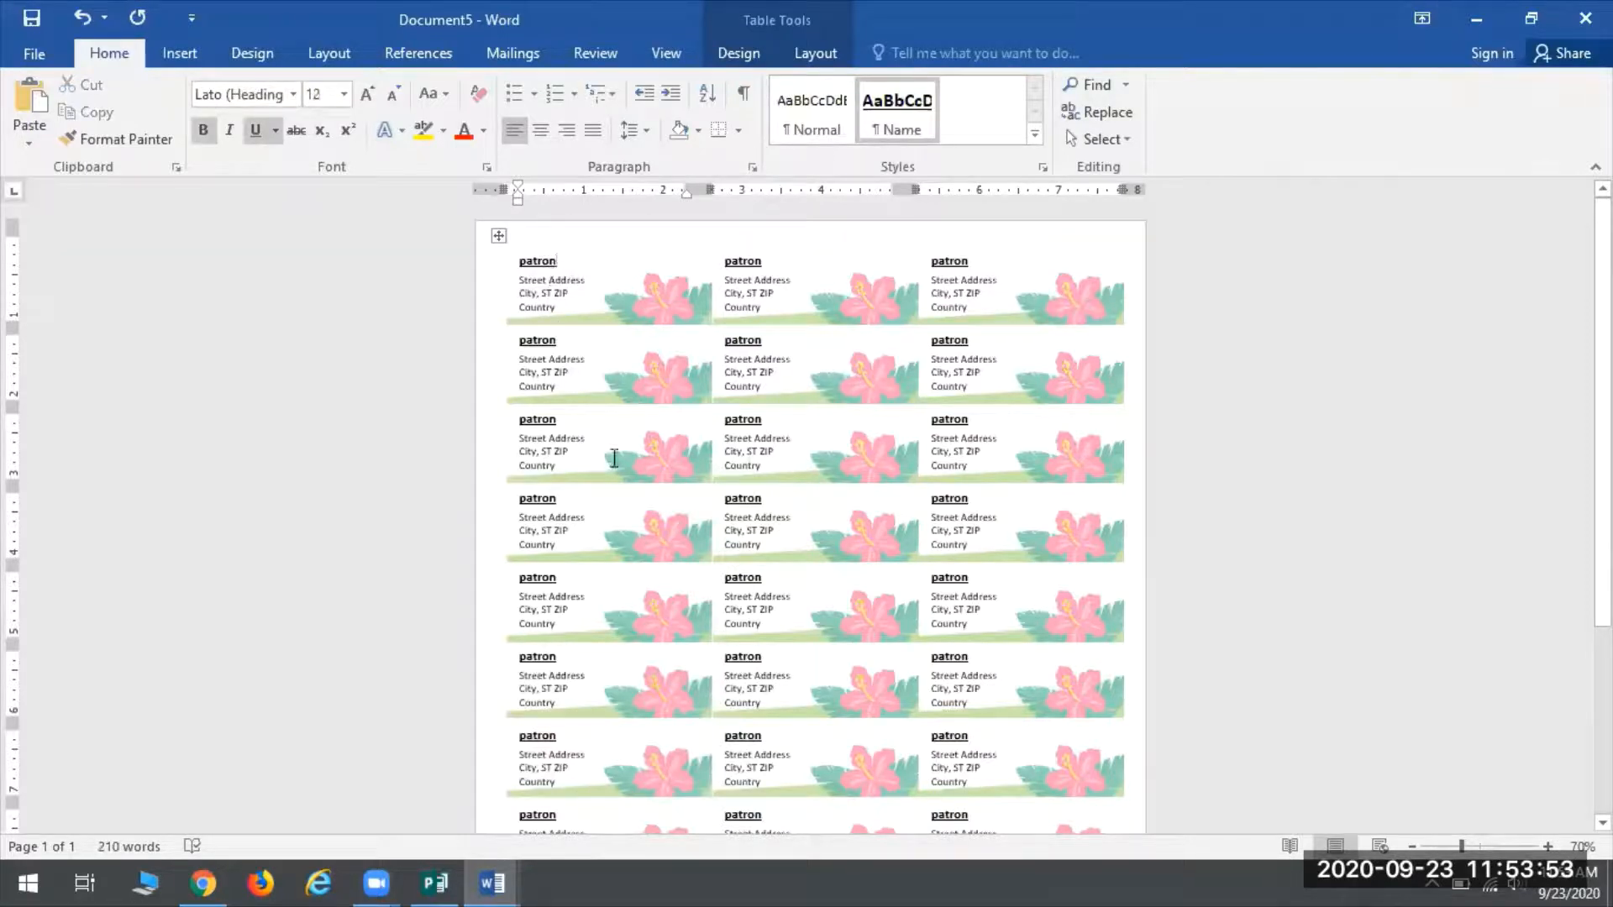
key("BackSpace")
key("BackSpace")
key("BackSpace")
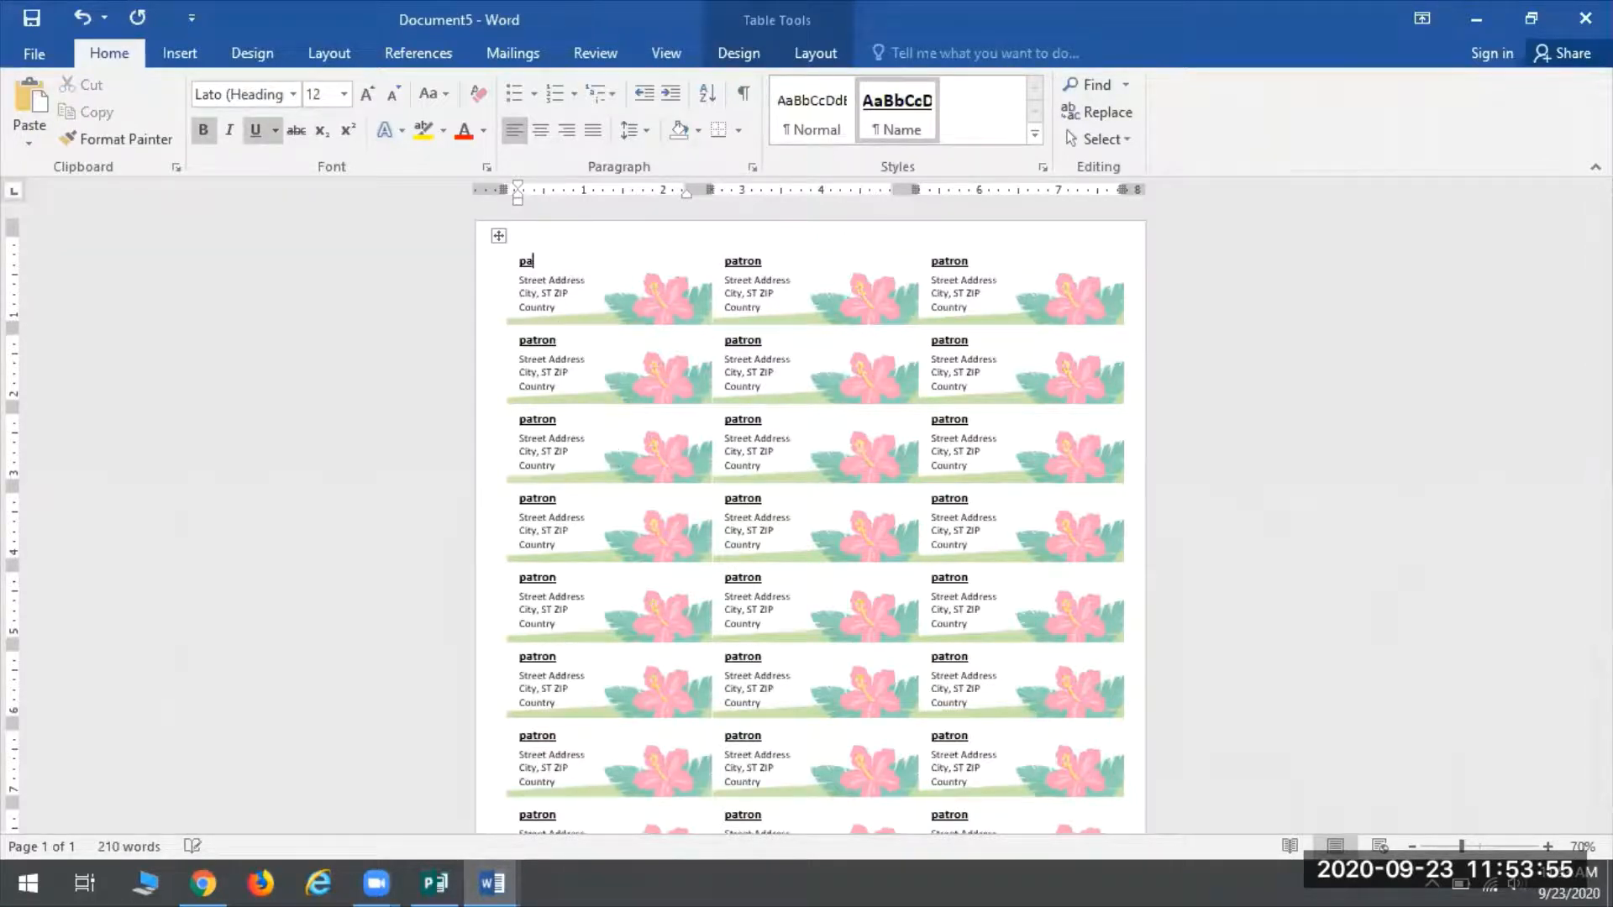
key("BackSpace")
key("BackSpace")
type("Joann")
key("BackSpace")
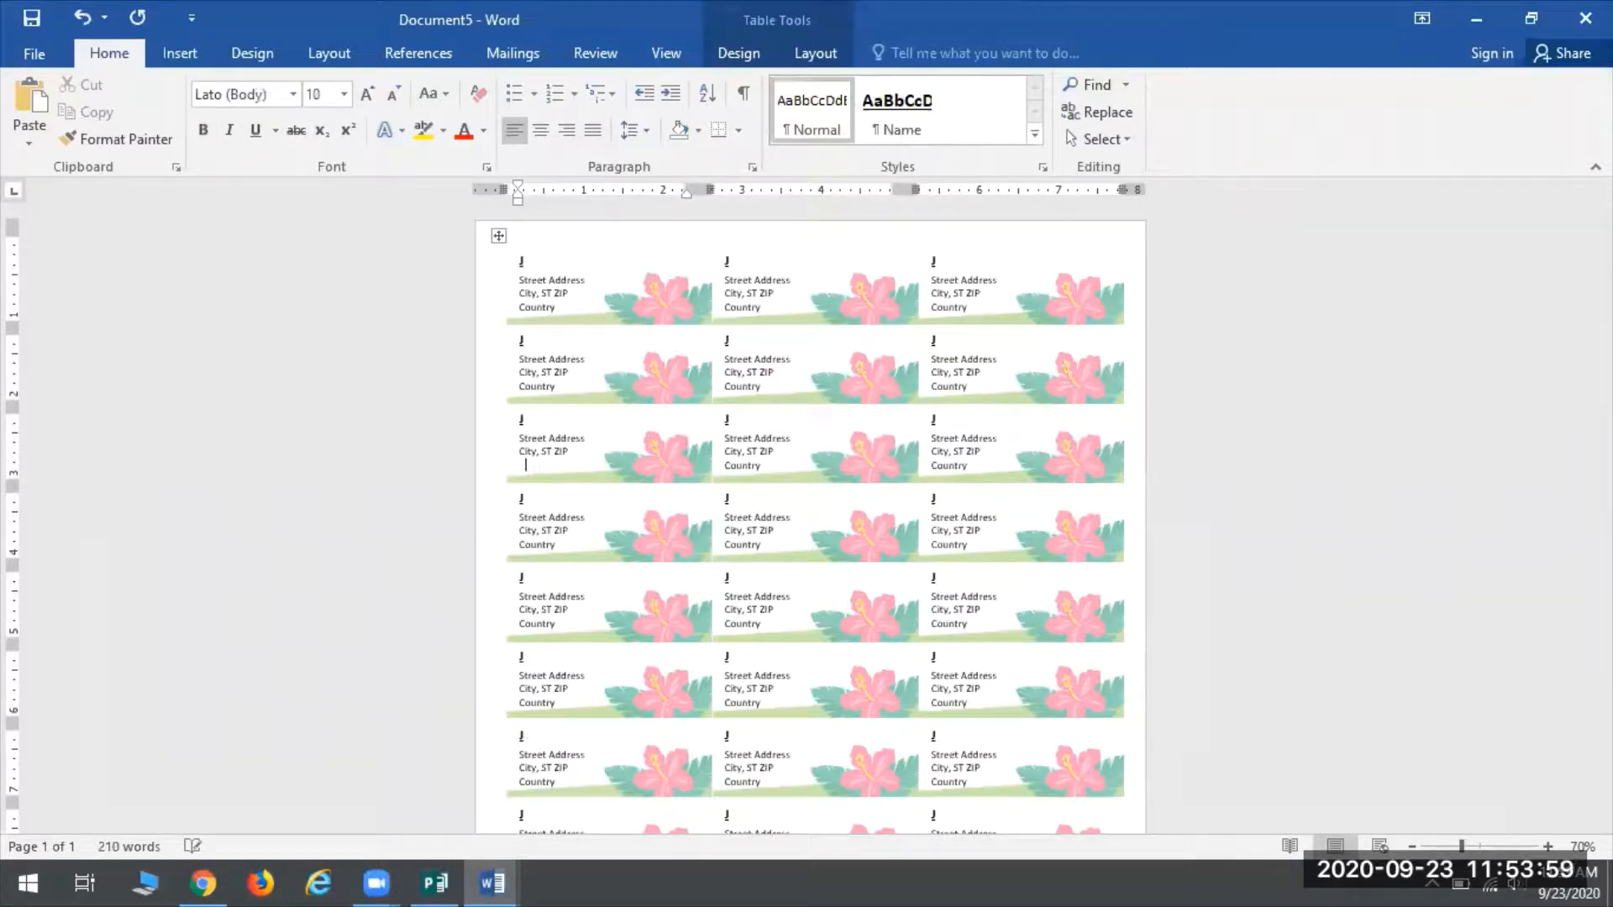
key("ctrl+z")
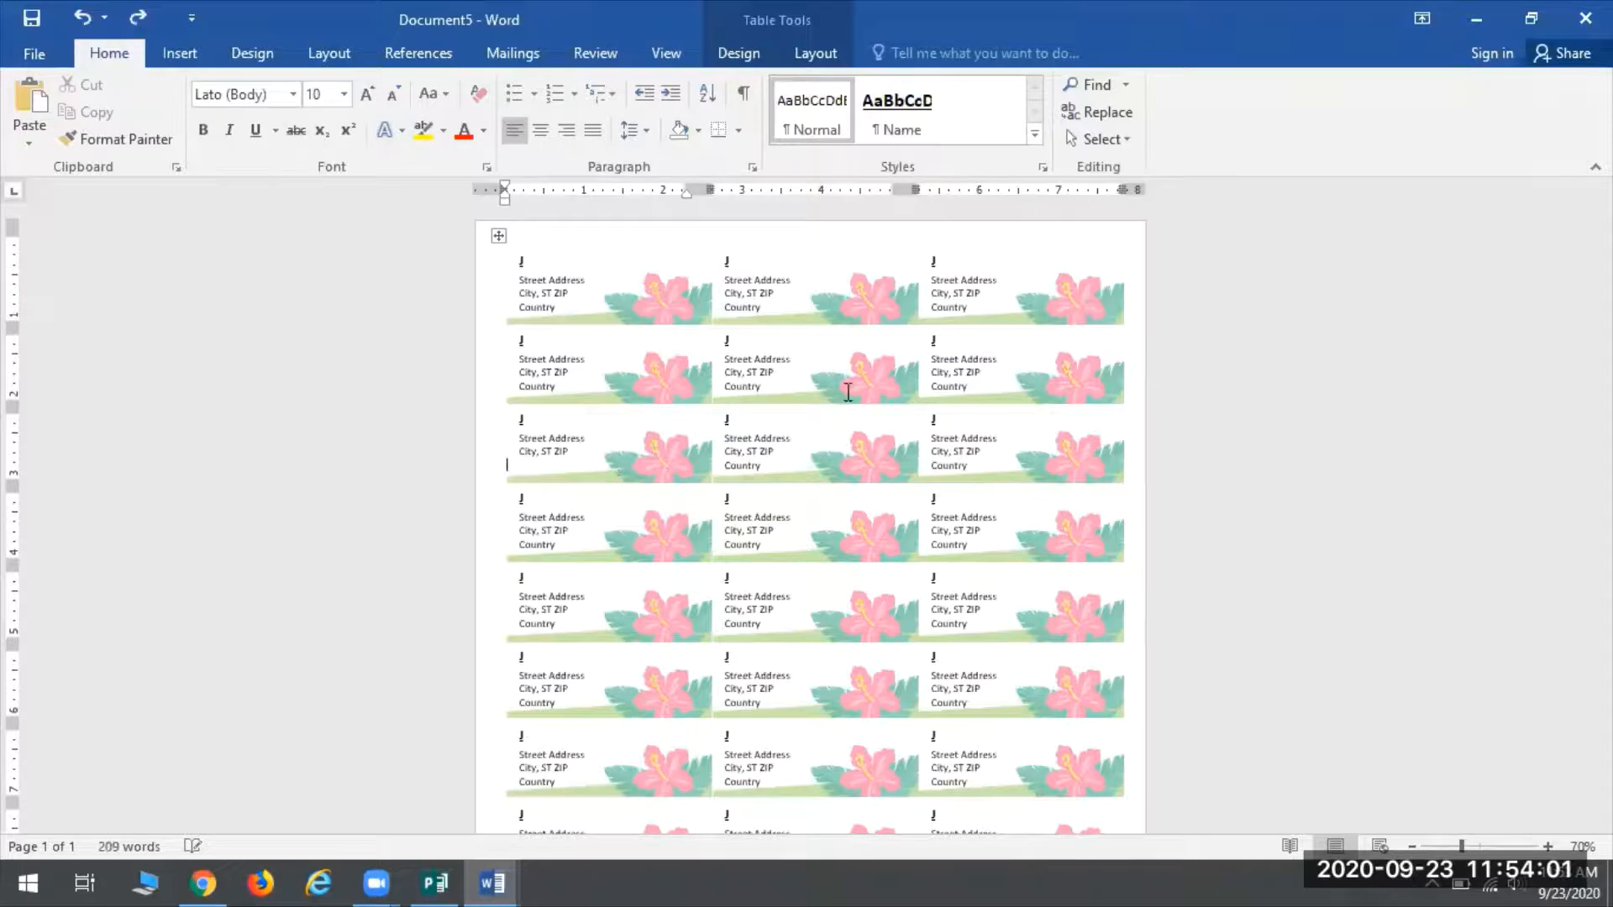
left_click(572, 254)
key("ctrl+z")
key("ctrl+z")
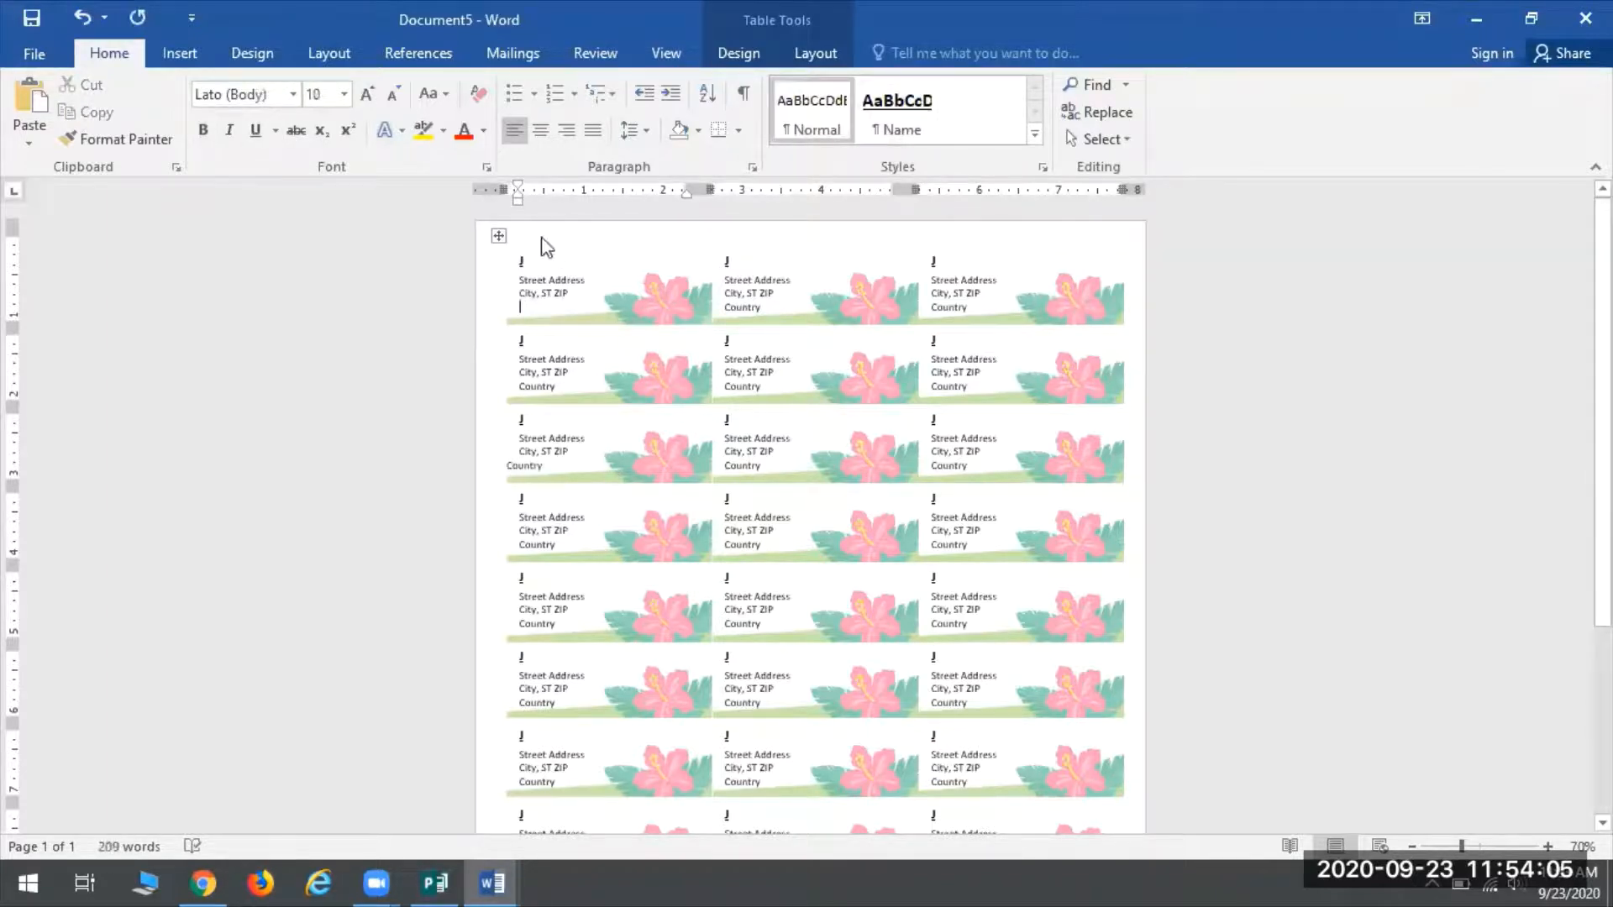
key("ctrl+y")
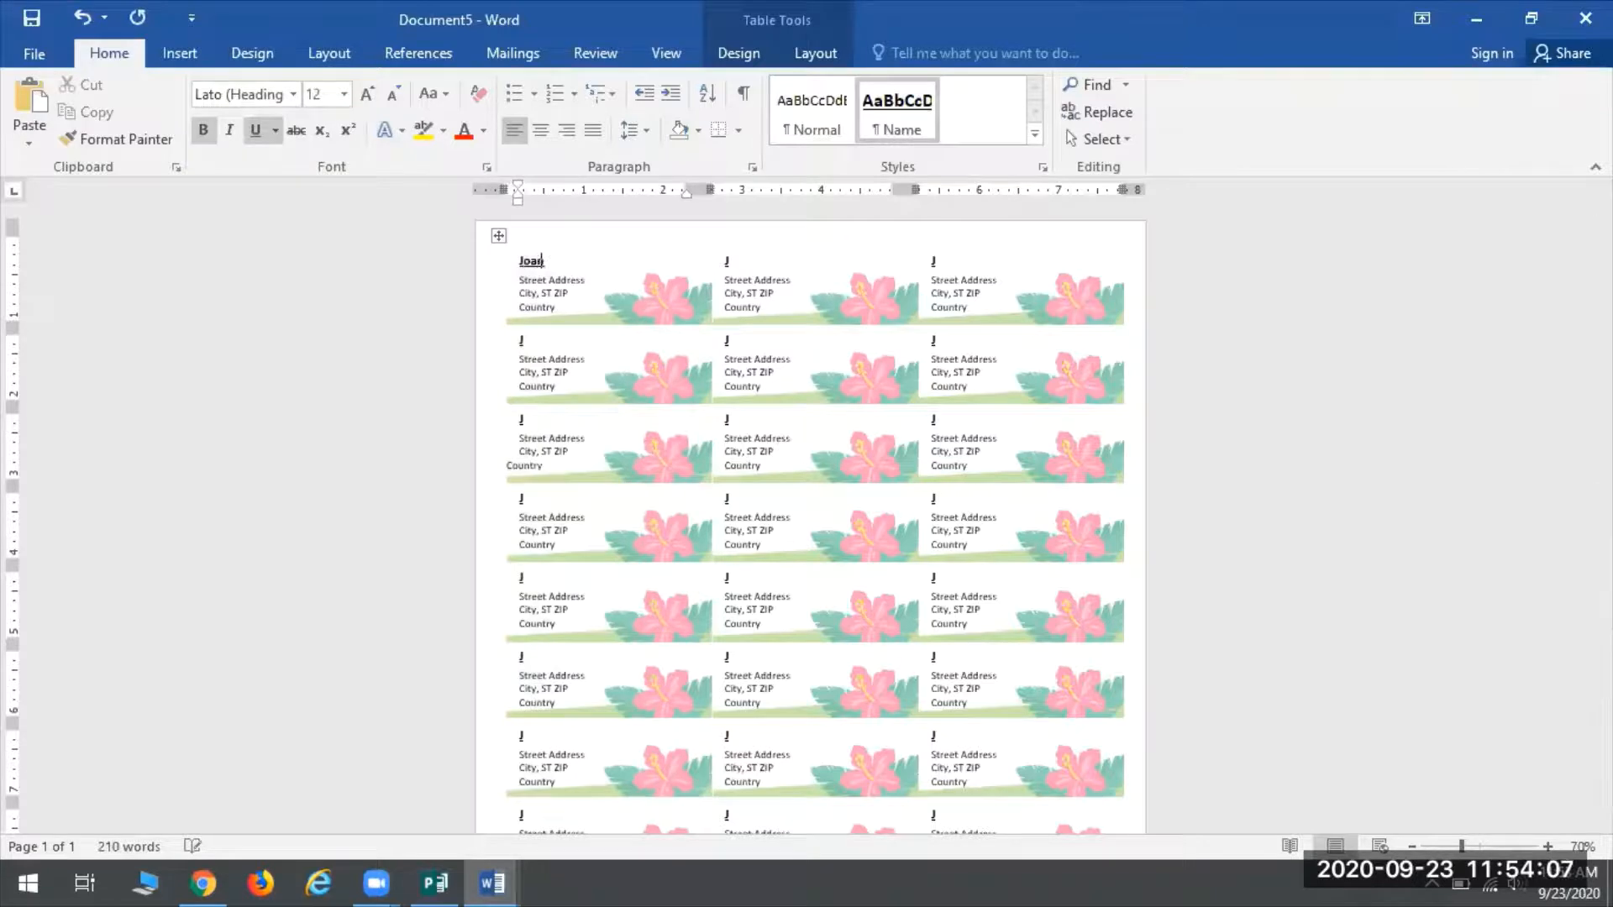
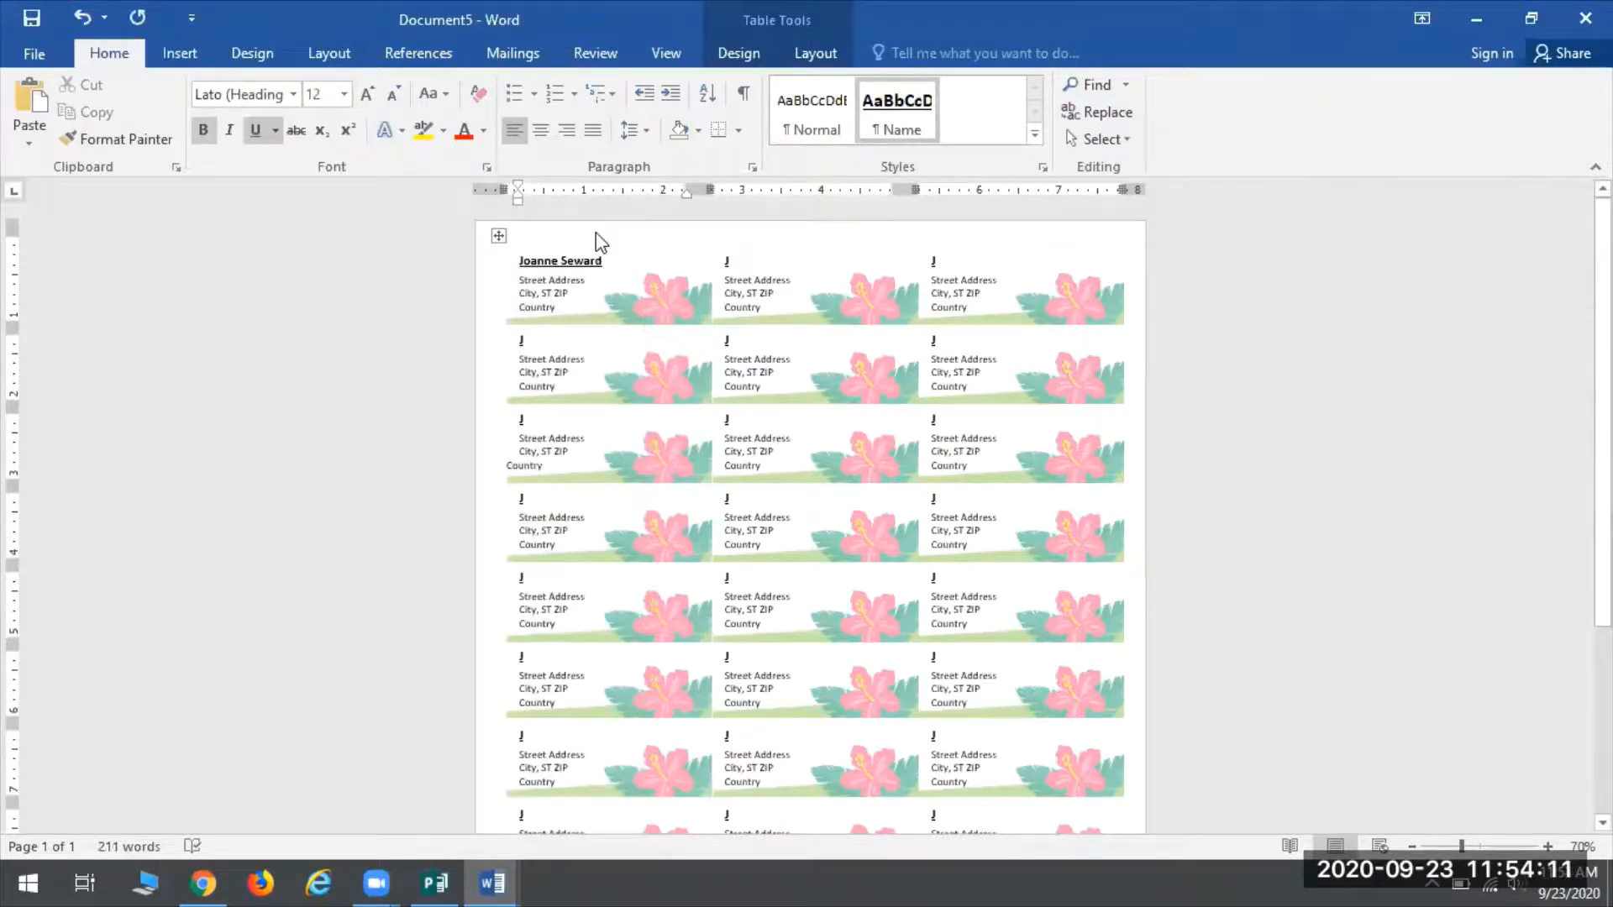
left_click(546, 285)
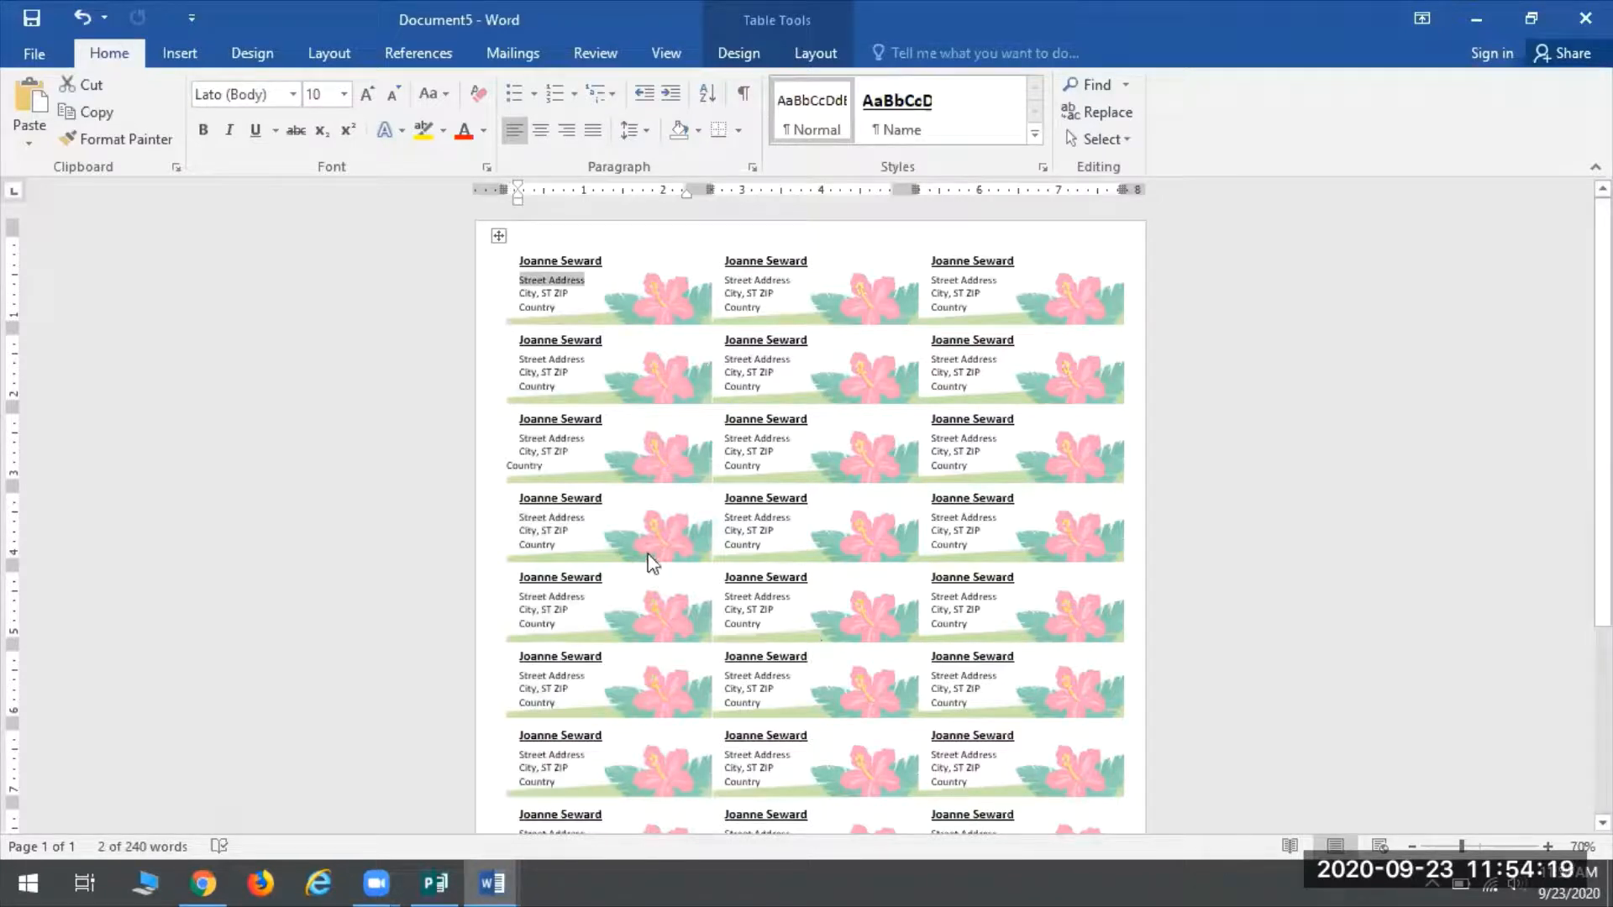
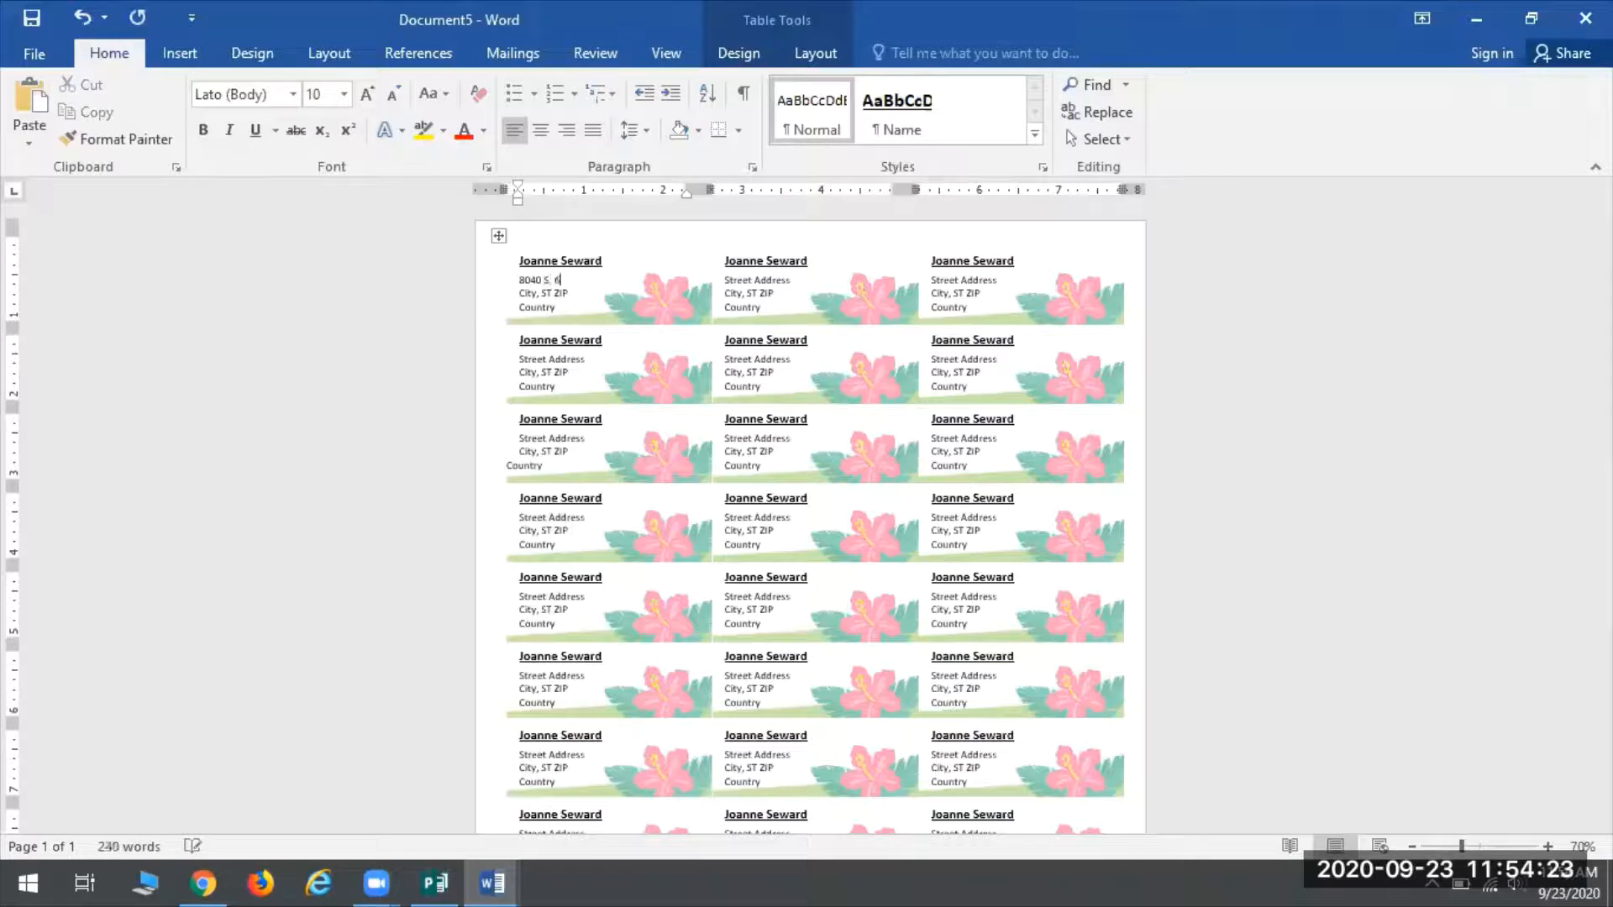
Type the patron's street address into the first label's street line
left_click(560, 293)
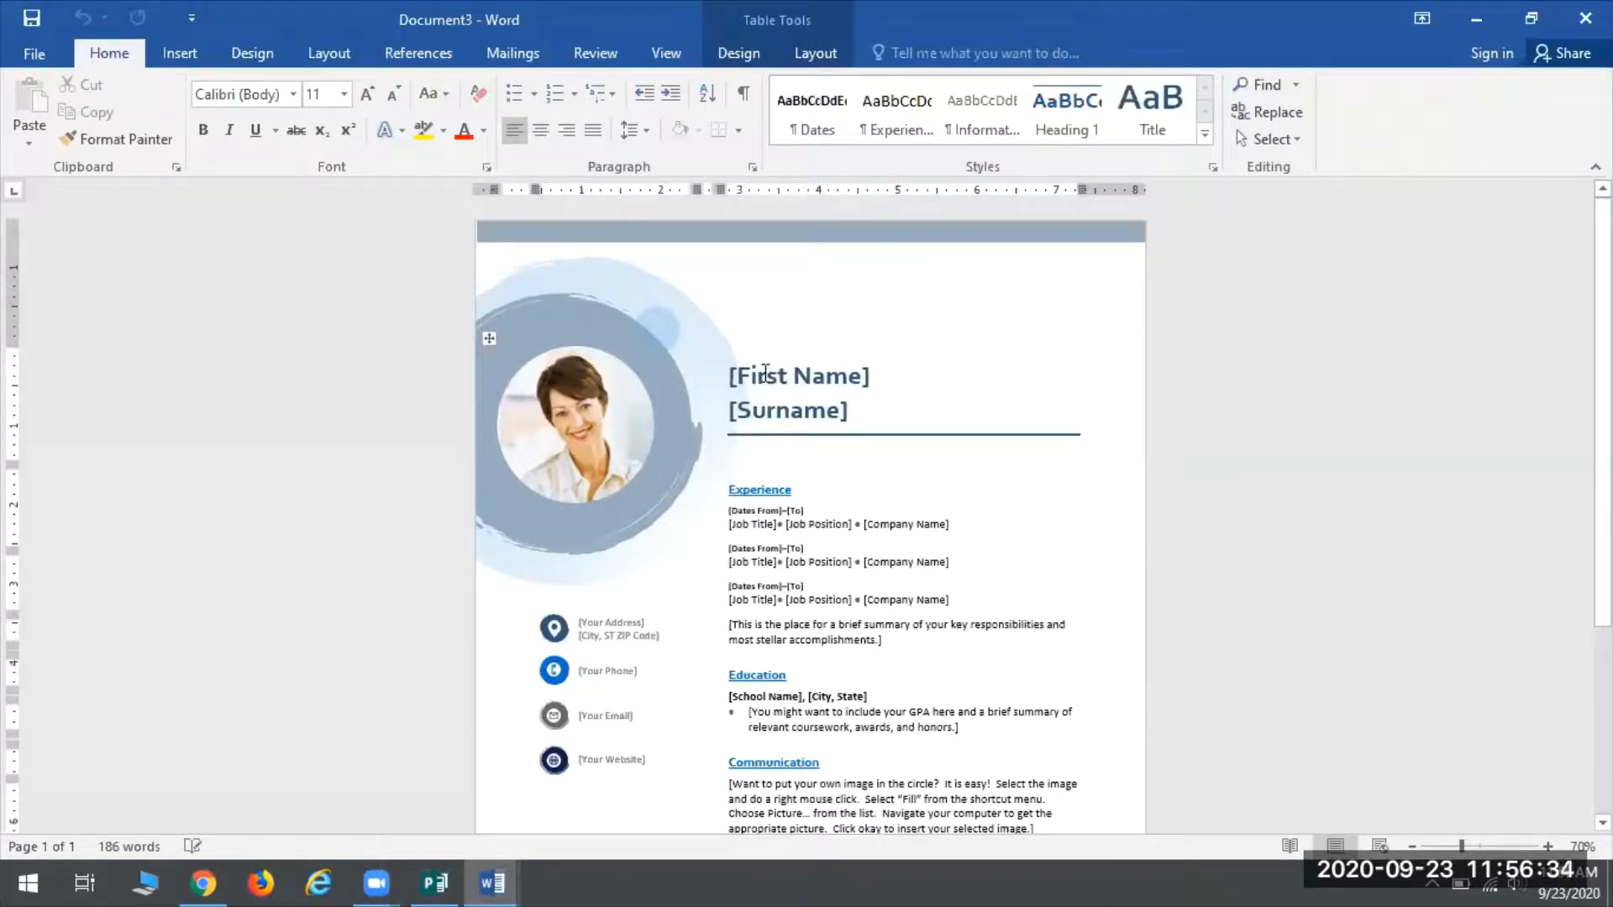
Fill the résumé's [First Name] field with the person's full name, fixing a typo
left_click(766, 374)
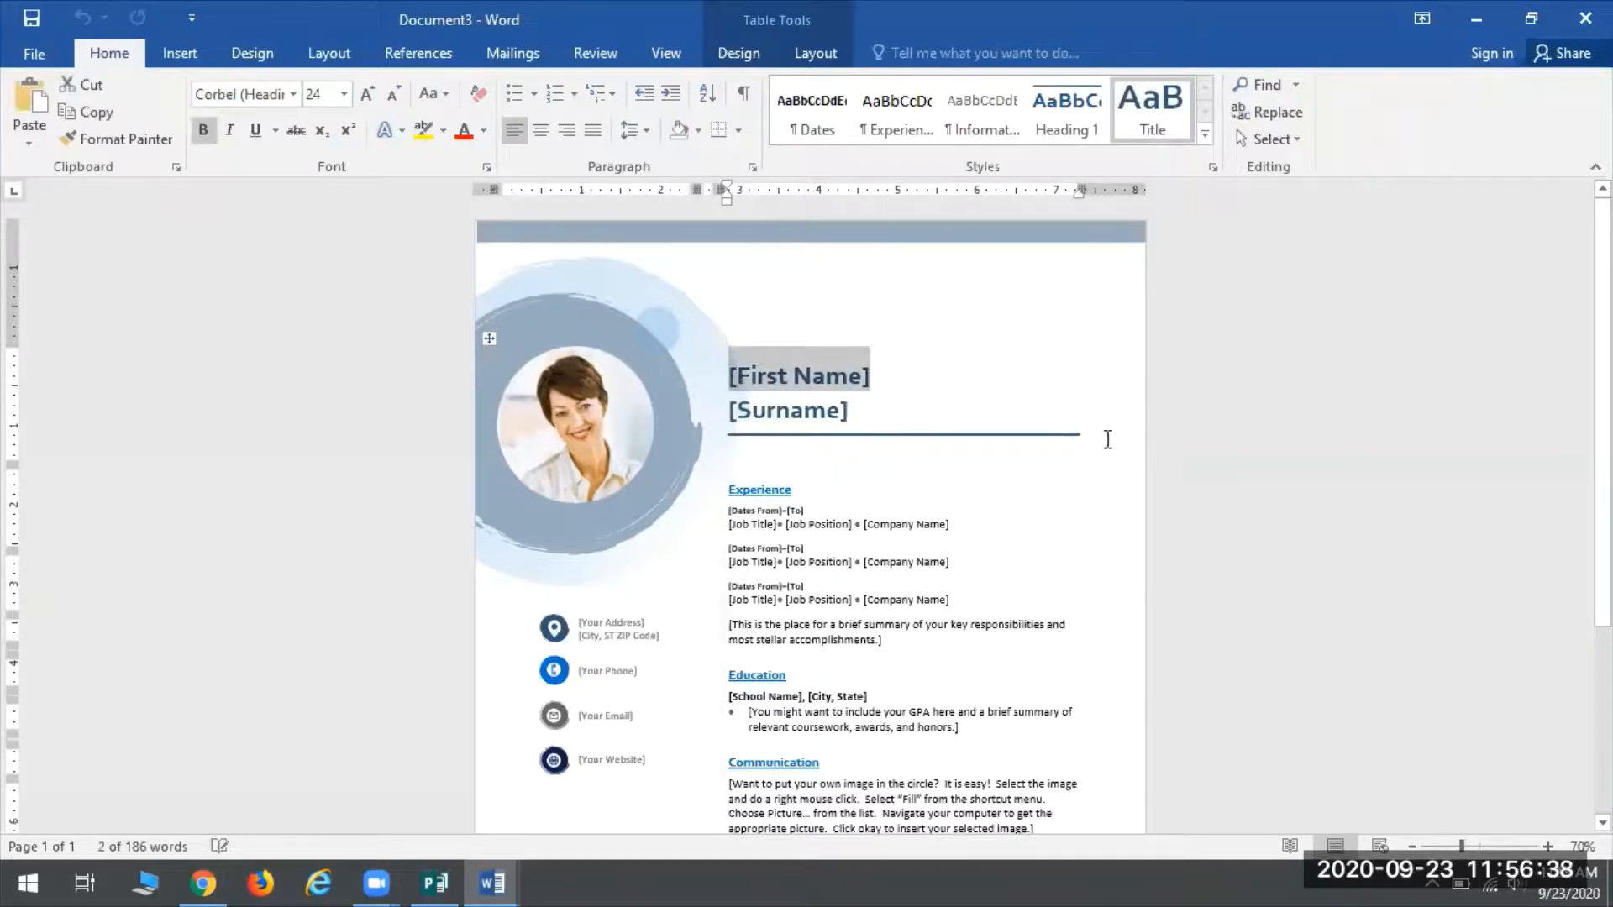
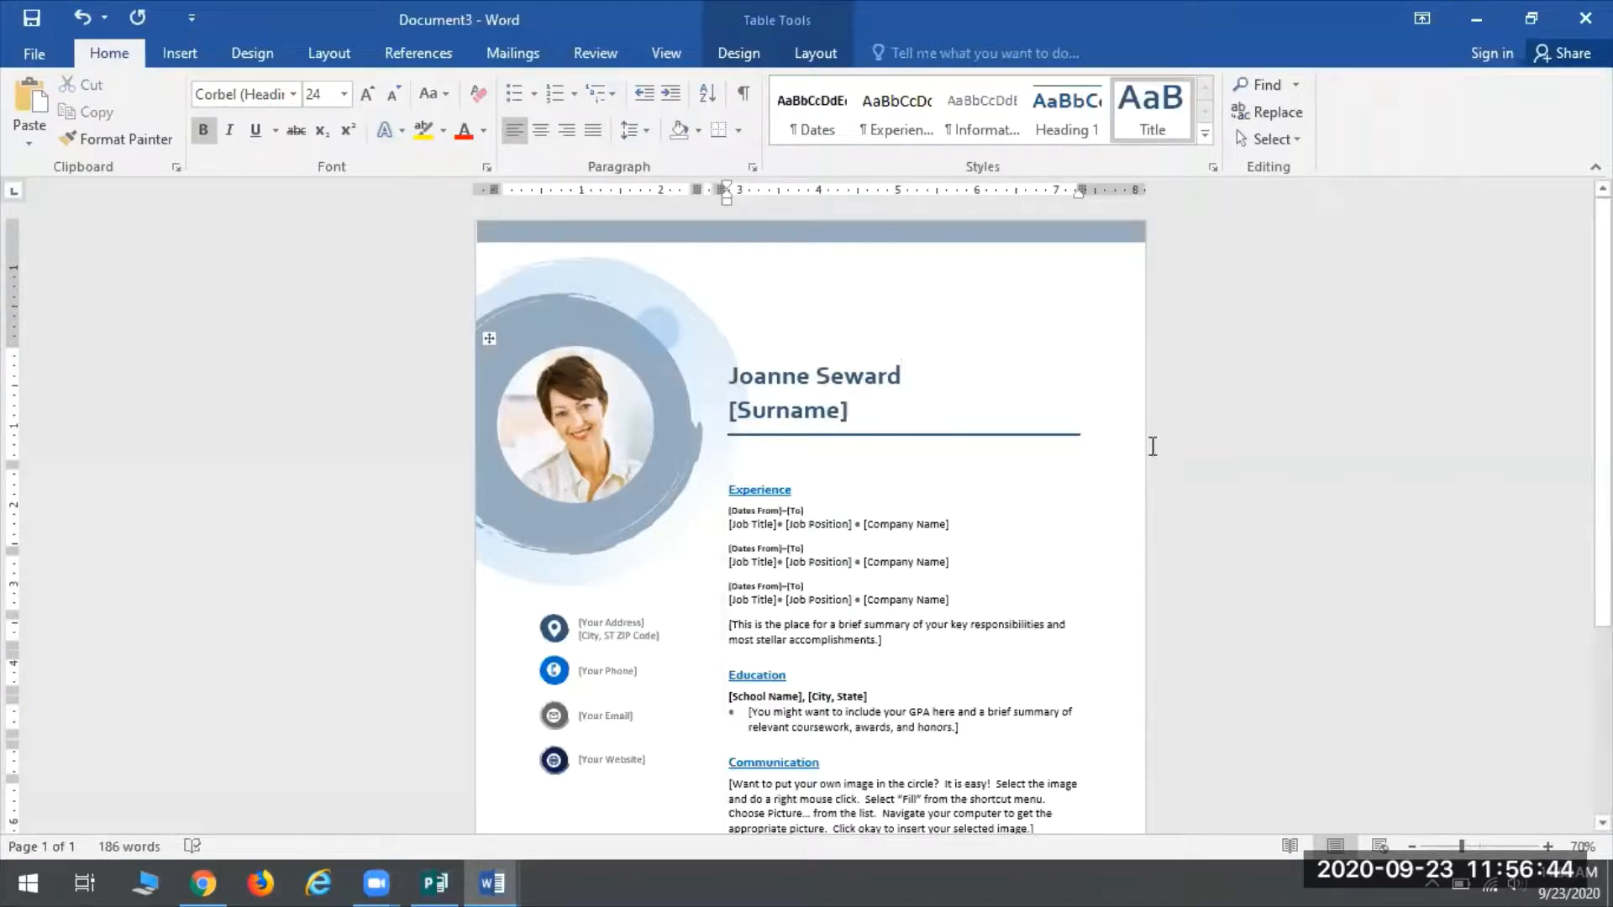
Change the third job title to 'Technical Services Librarian'
left_click(756, 601)
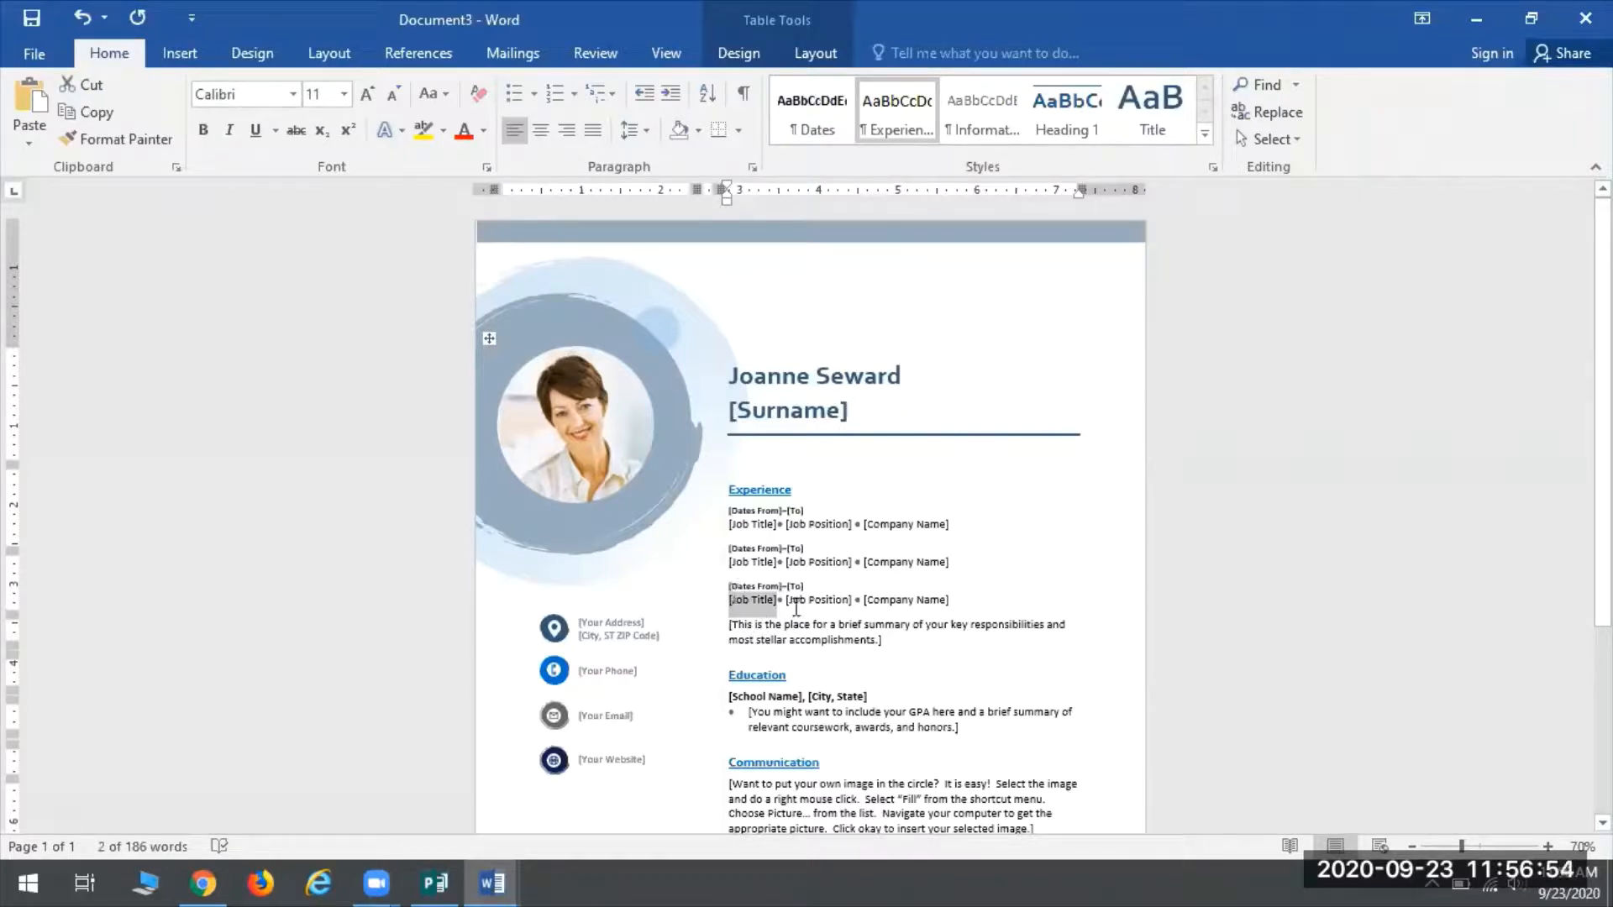
left_click(1372, 510)
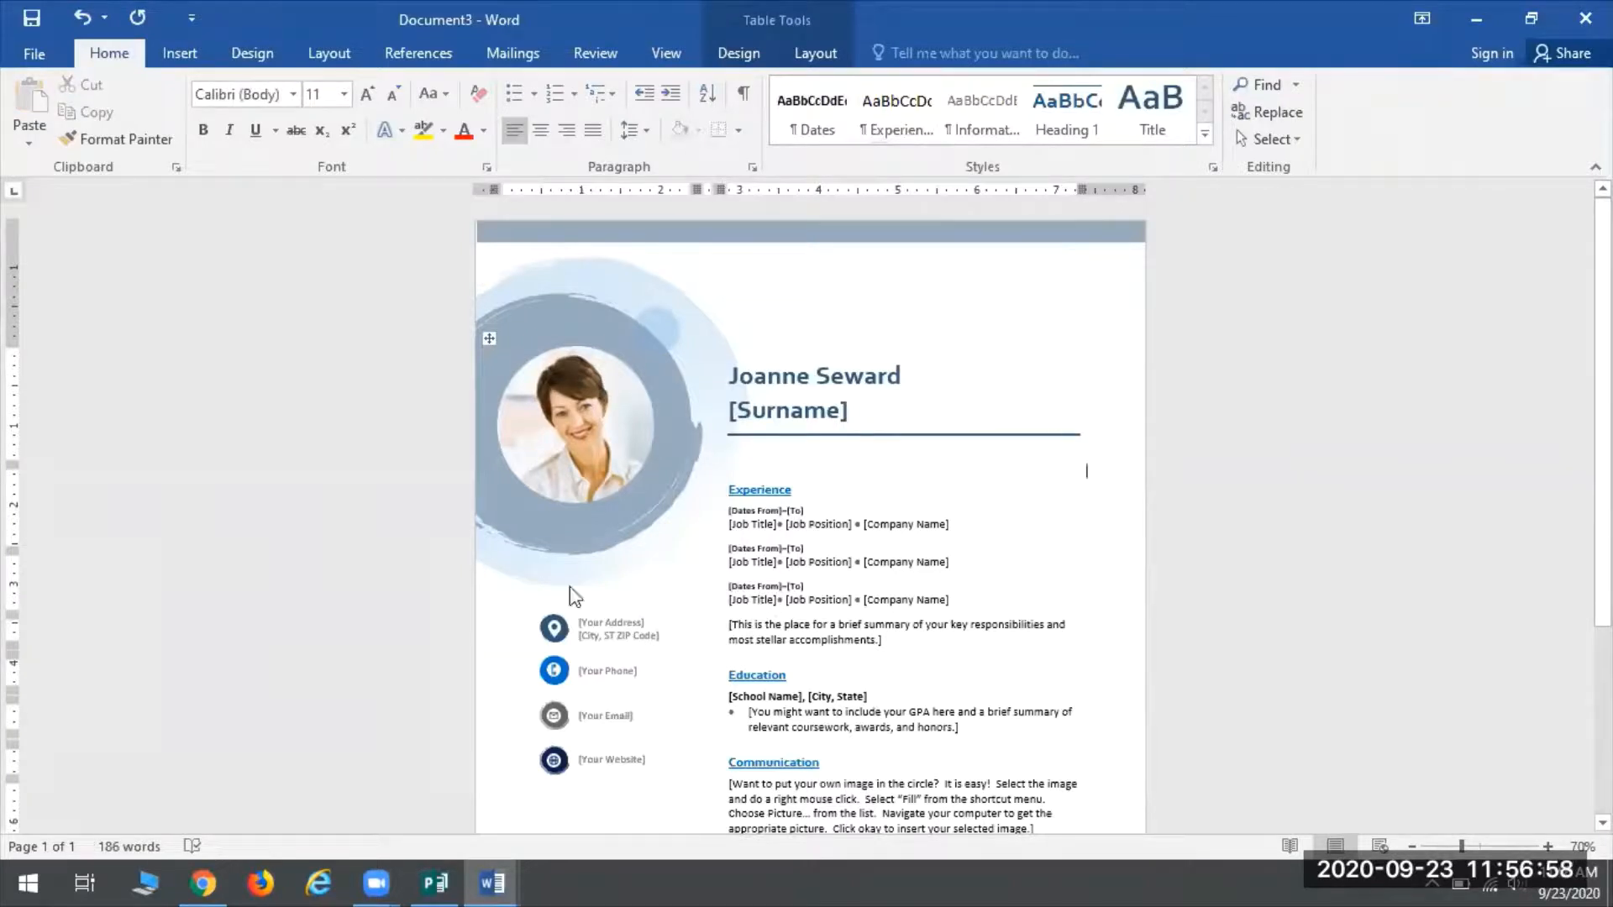
left_click(750, 600)
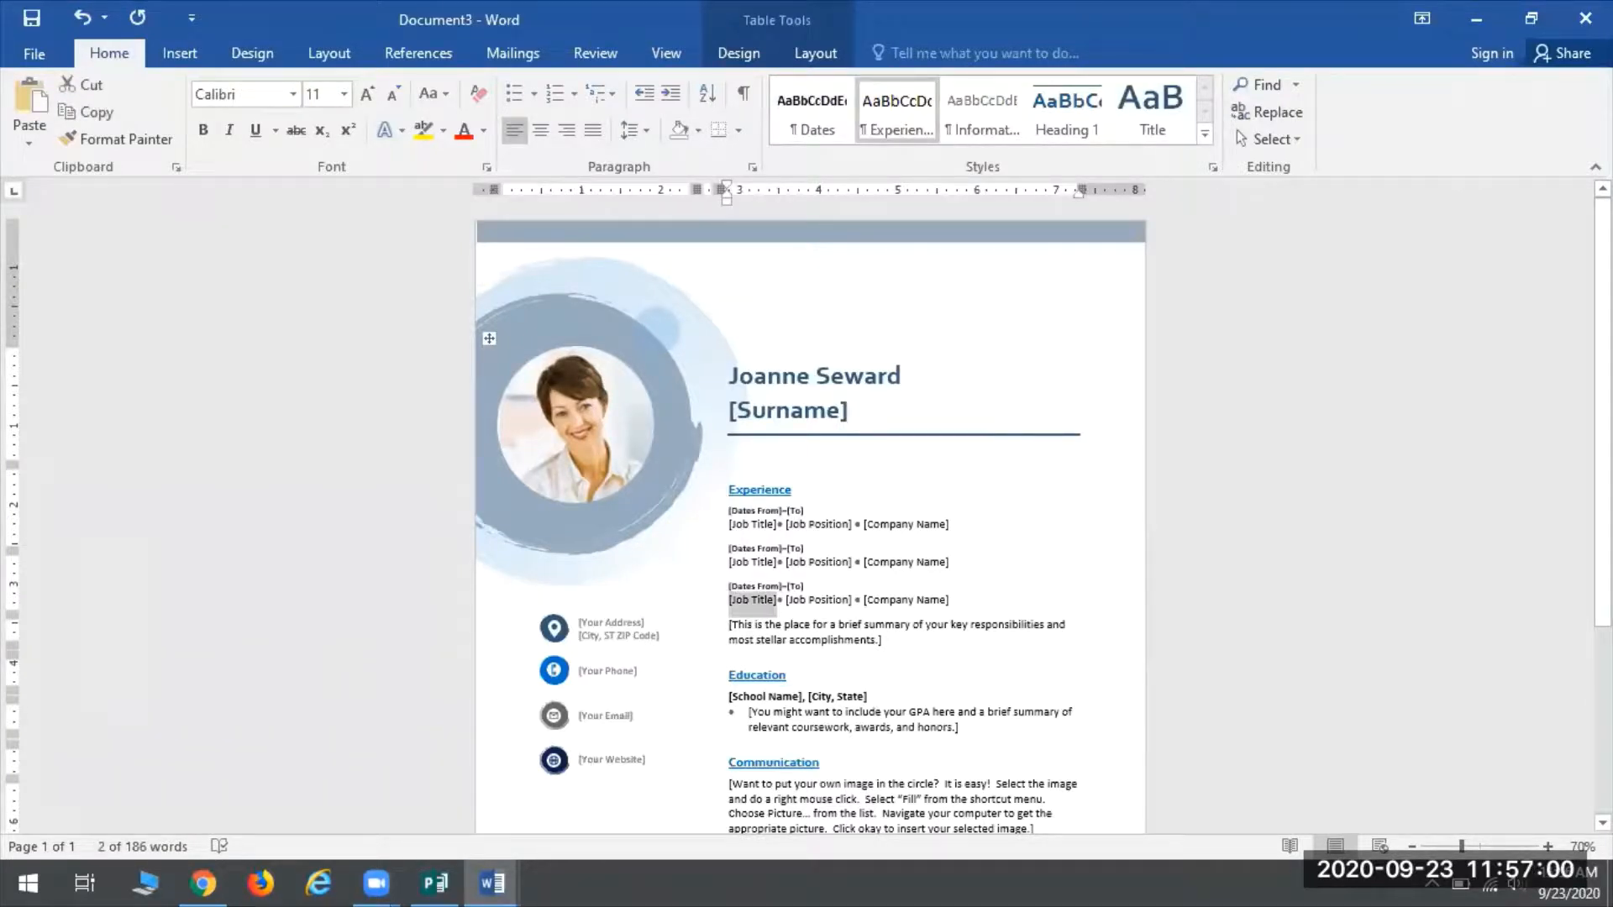
type("Technical")
type(" Services Librari")
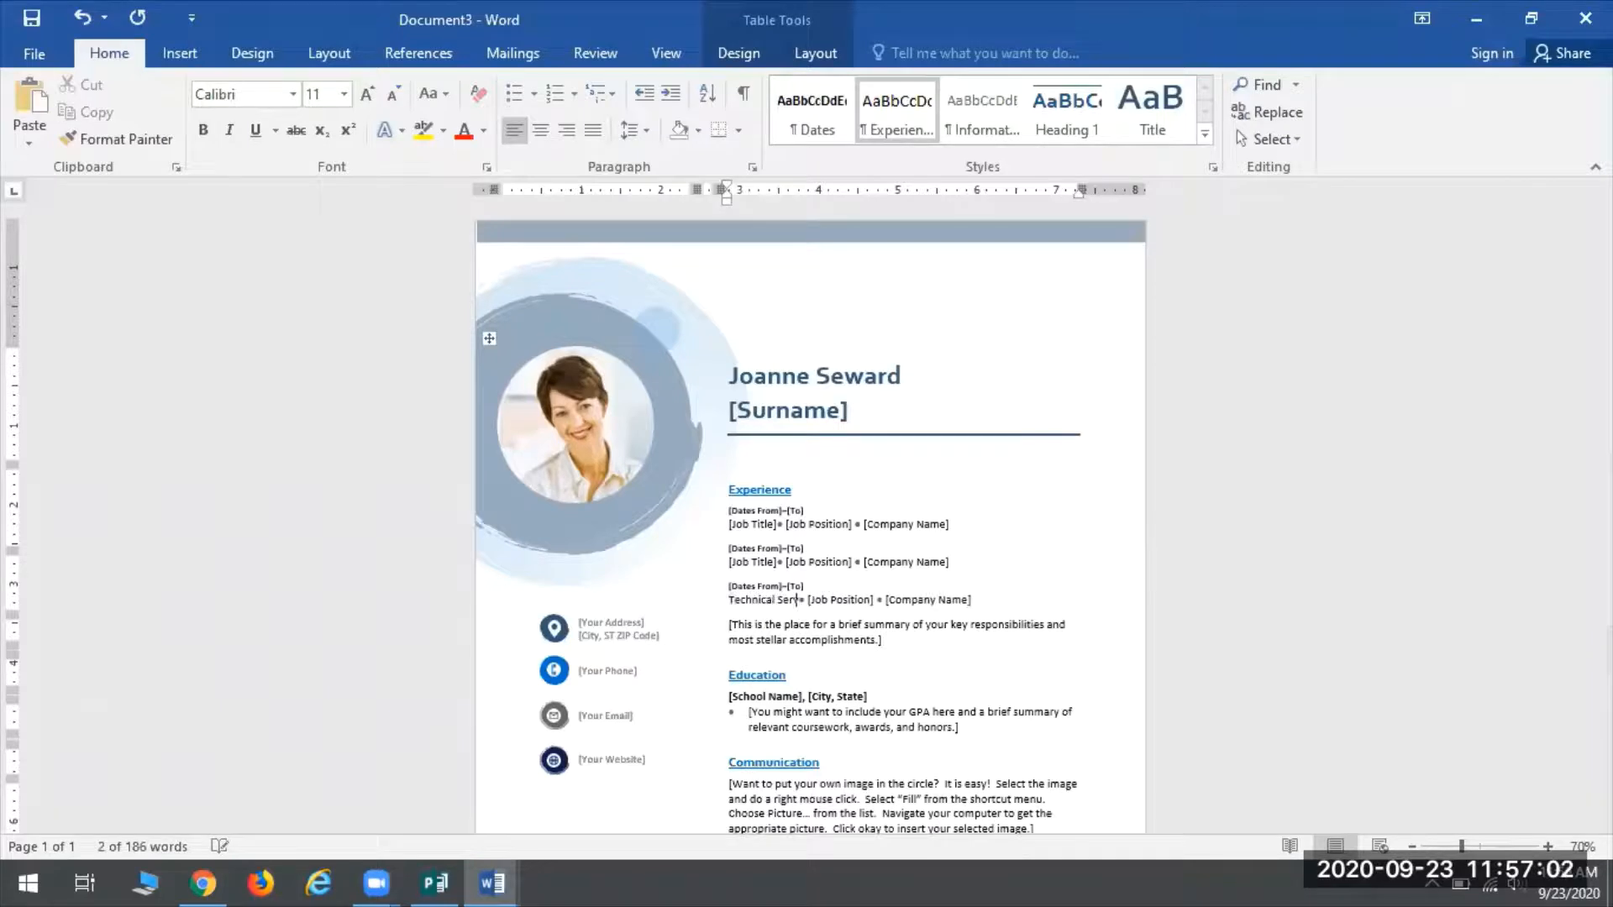
type("an")
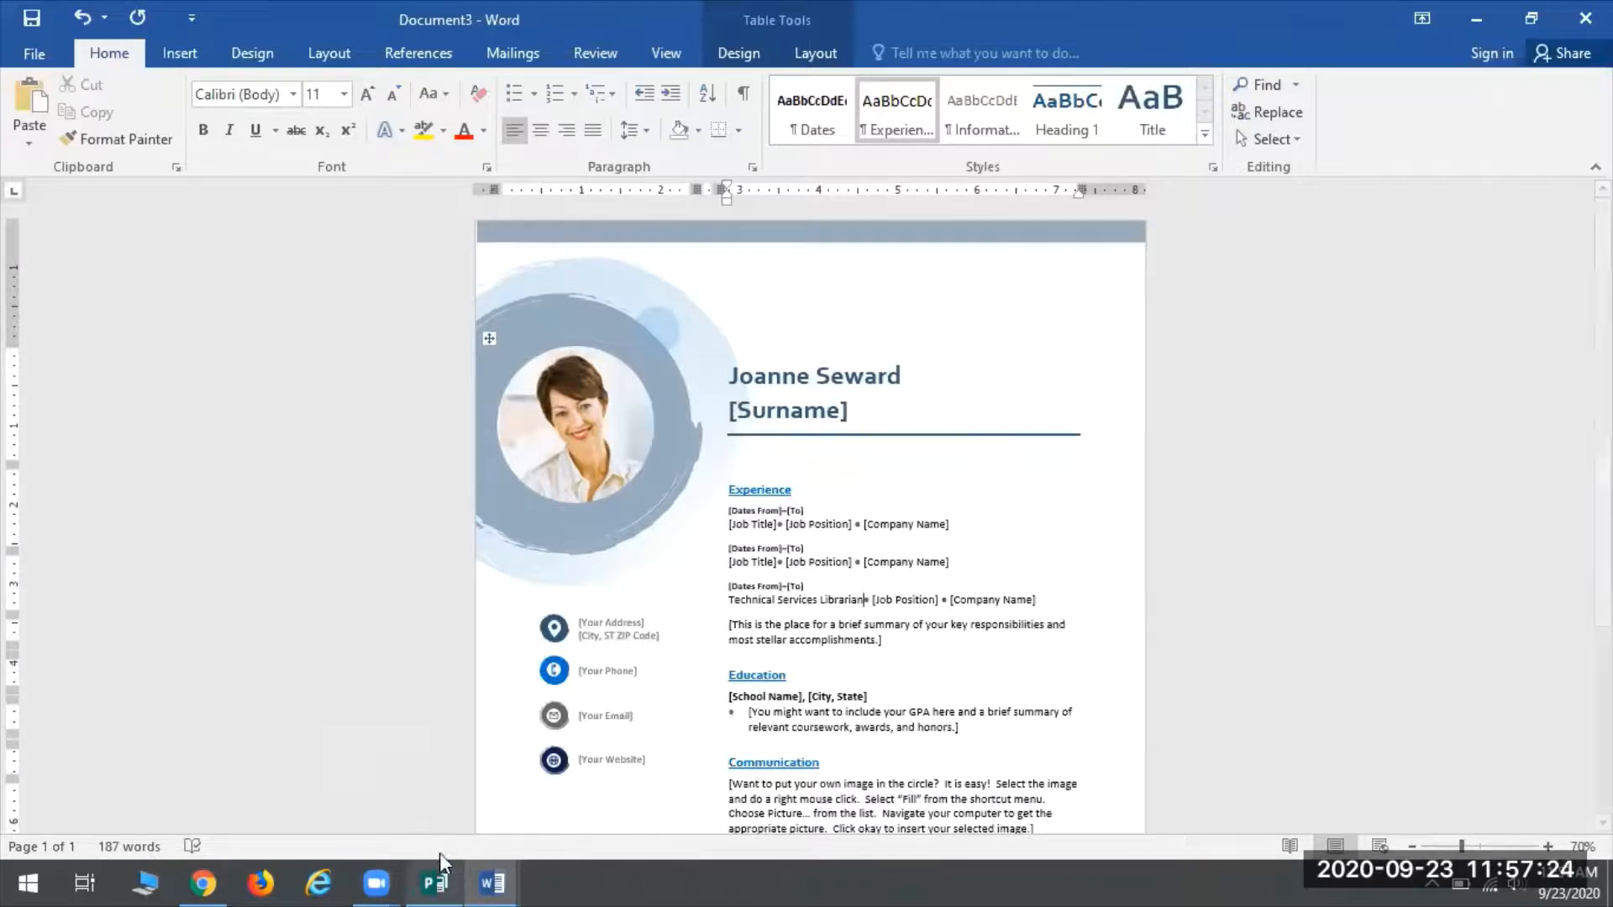
left_click(445, 881)
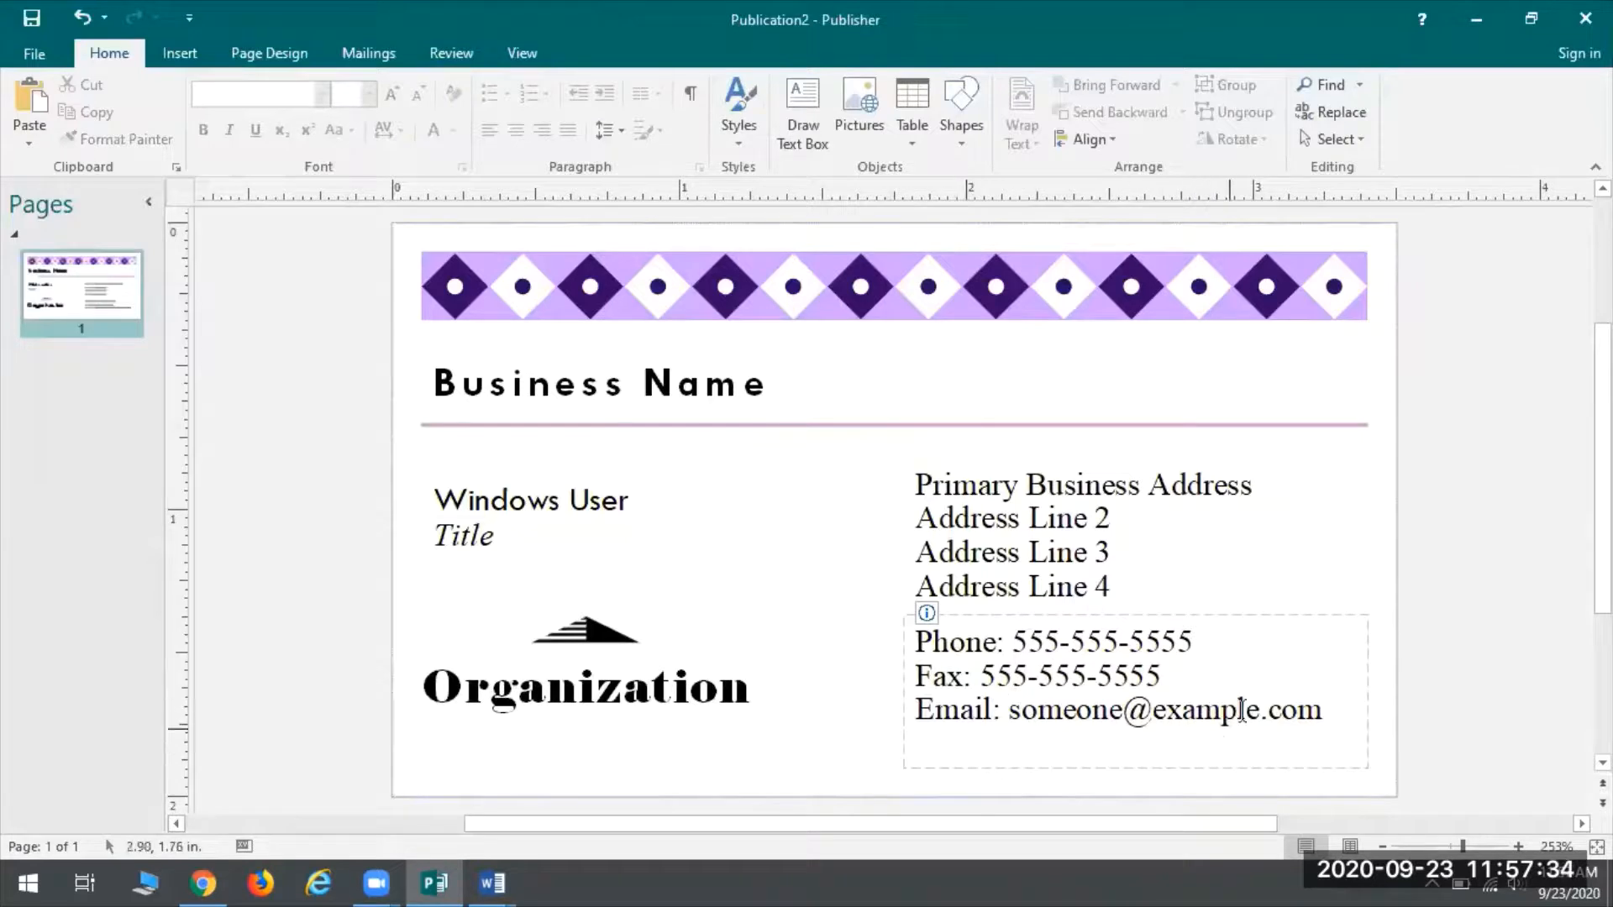
left_click(1113, 517)
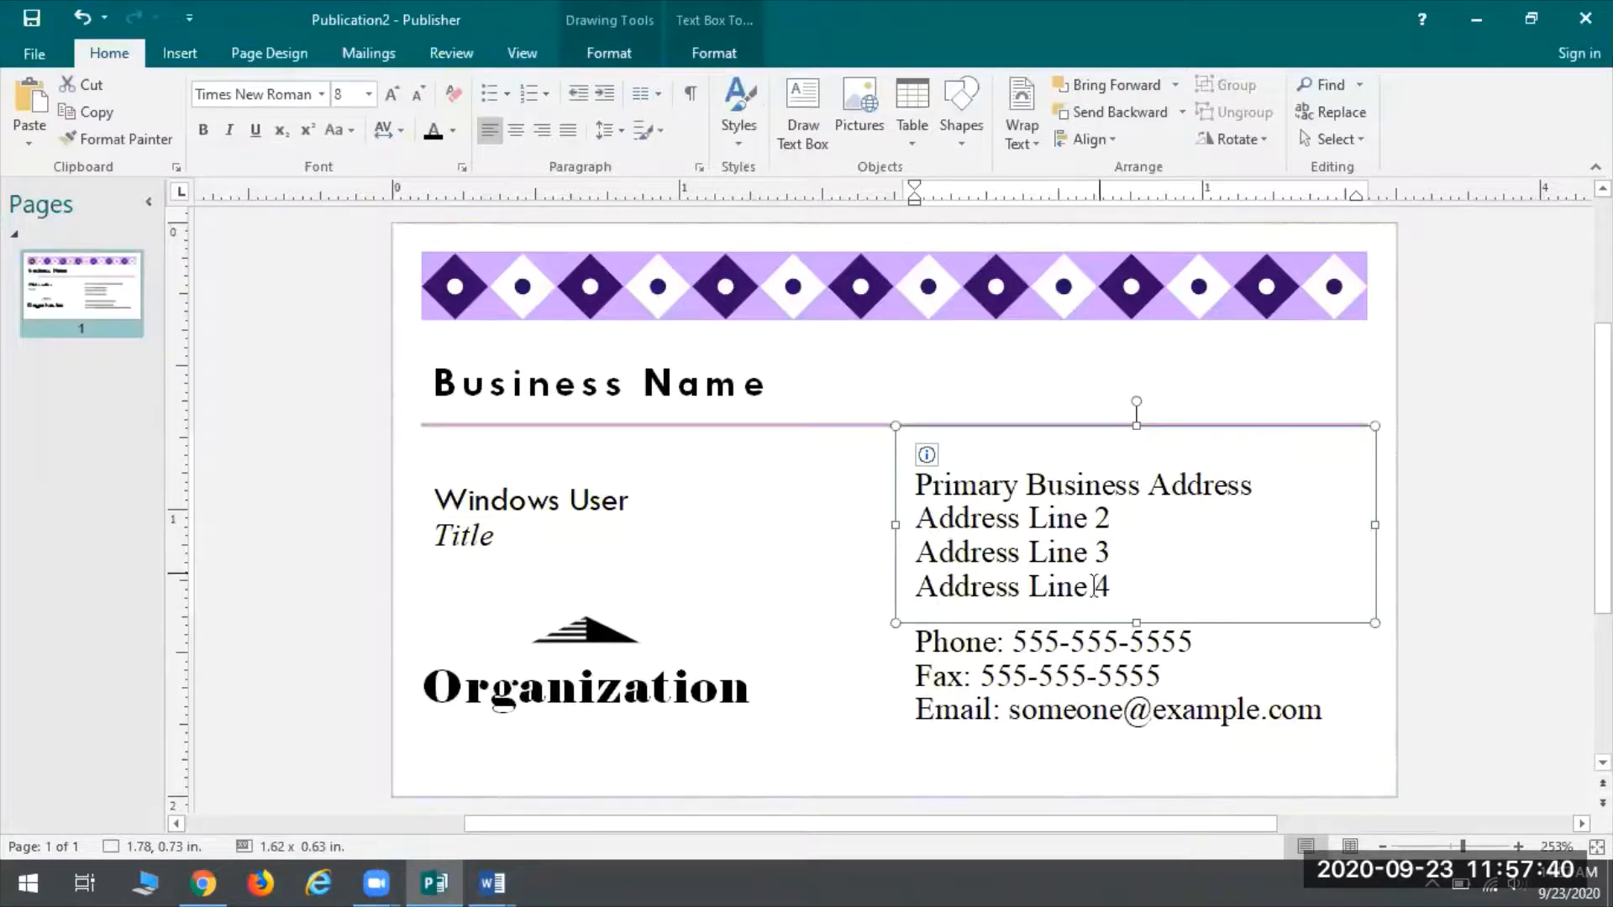
key("BackSpace")
key("BackSpace")
key("BackSpace")
key("BackSpace")
key("BackSpace")
key("BackSpace")
key("BackSpace")
key("BackSpace")
key("BackSpace")
key("BackSpace")
key("BackSpace")
key("BackSpace")
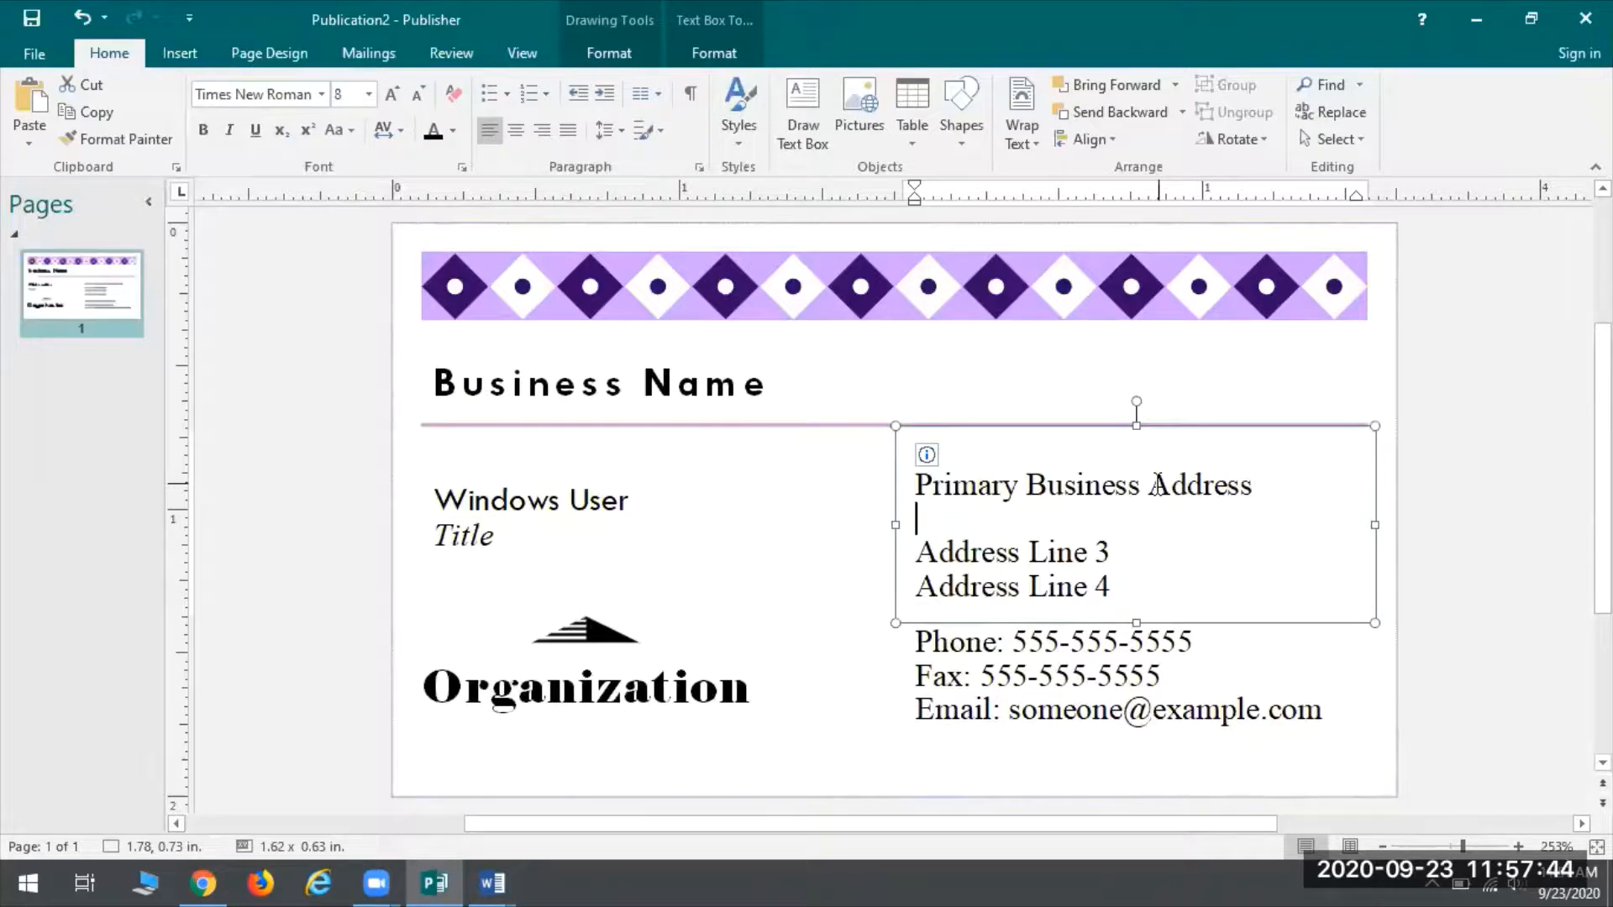
key("ctrl+a")
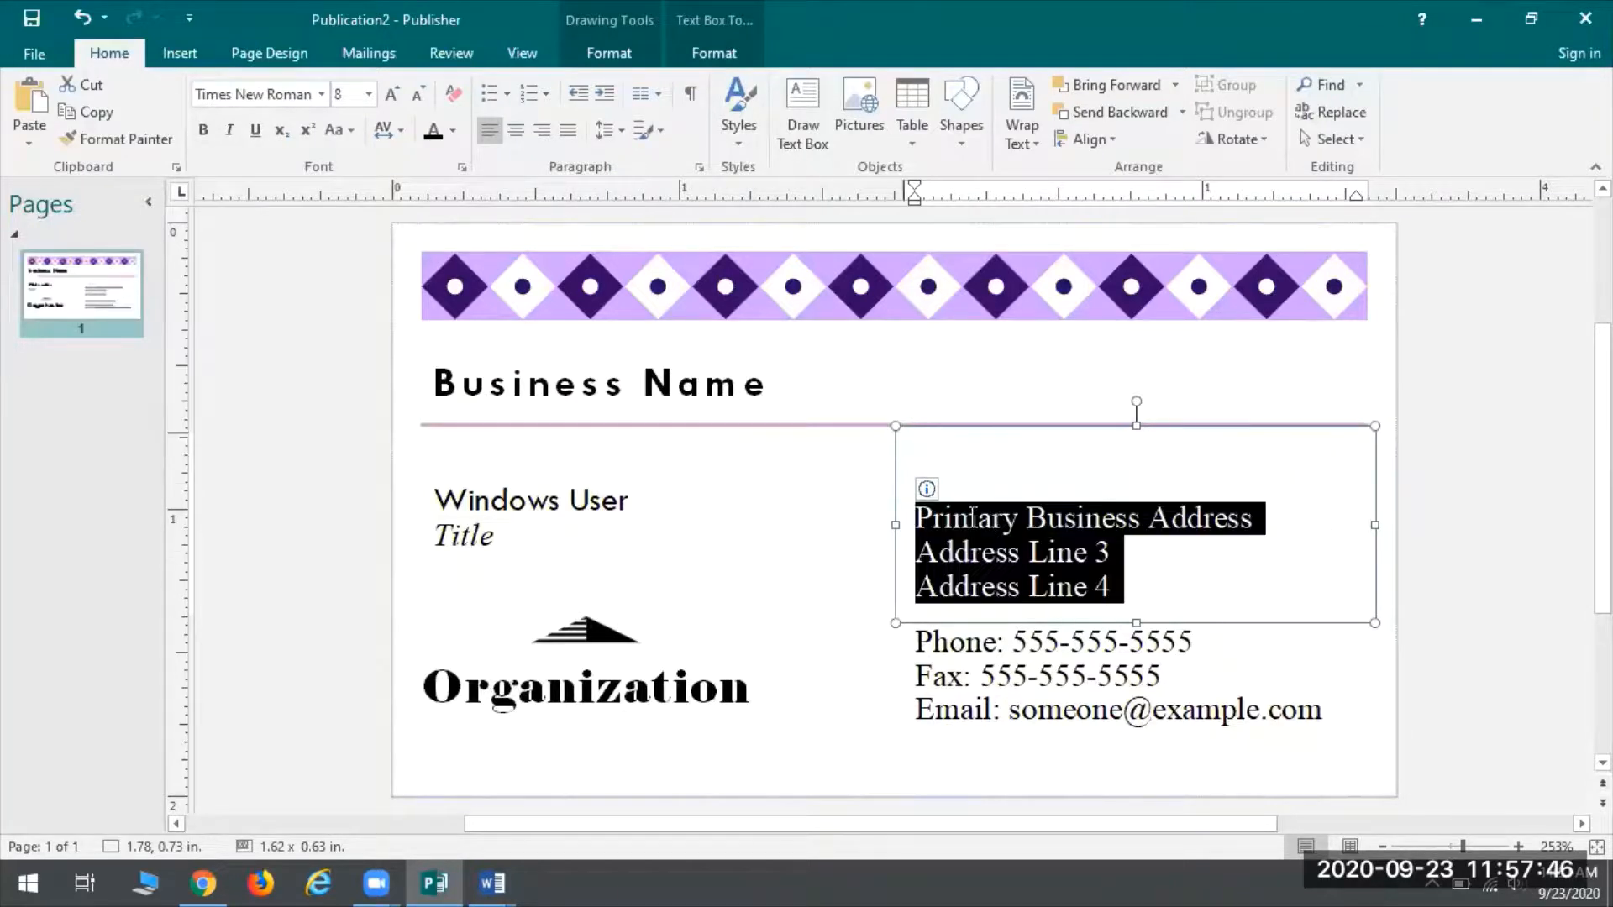
key("BackSpace")
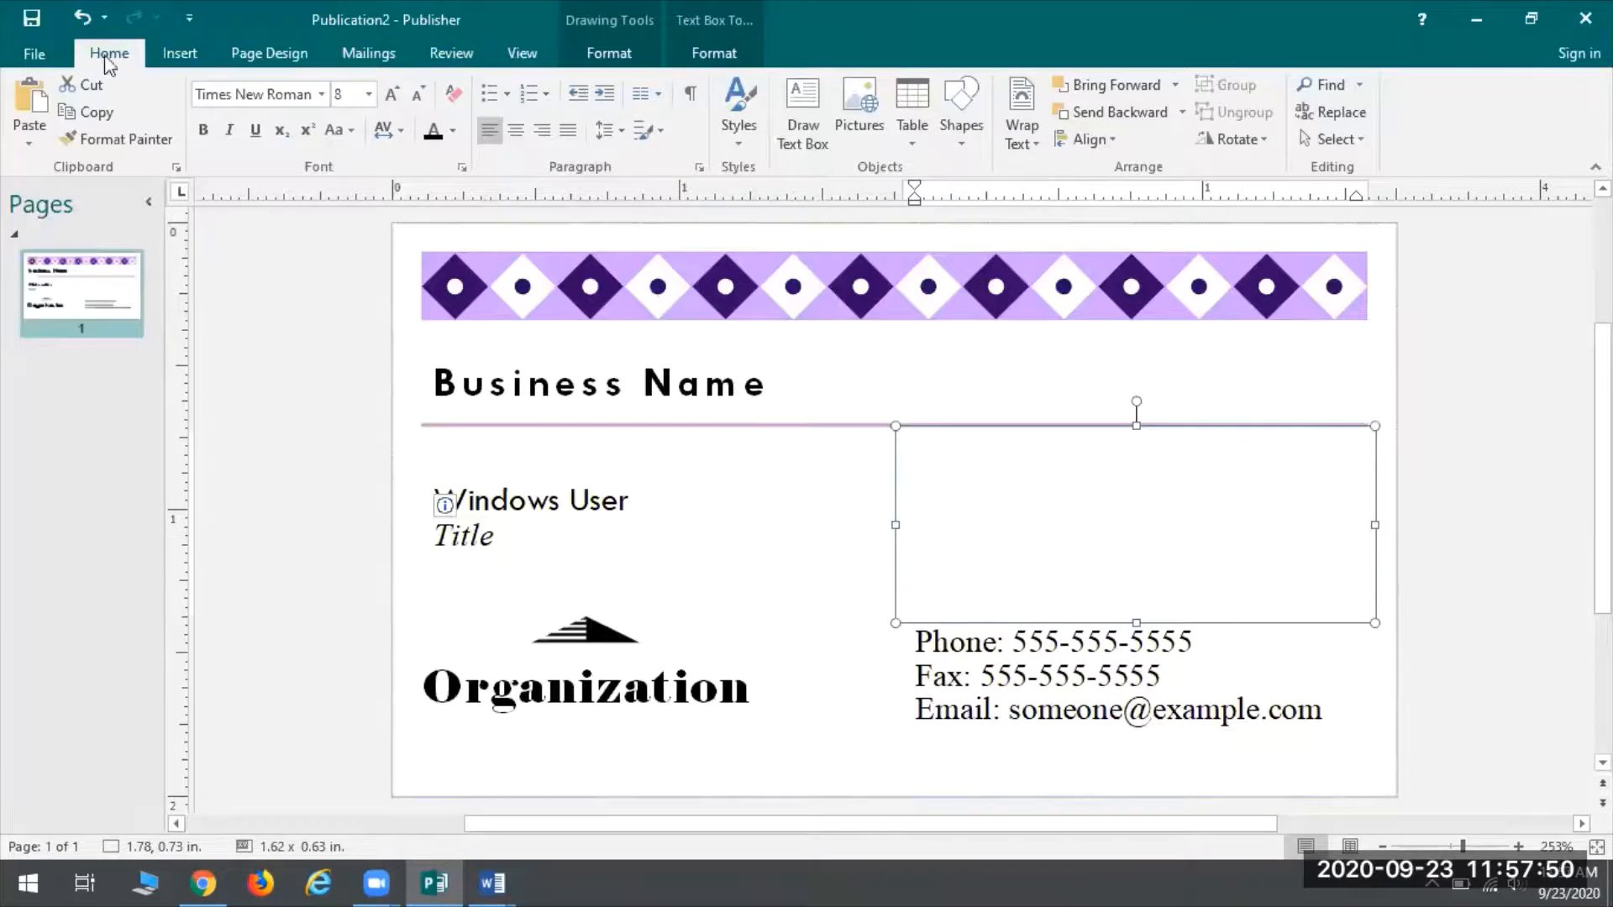
left_click(81, 18)
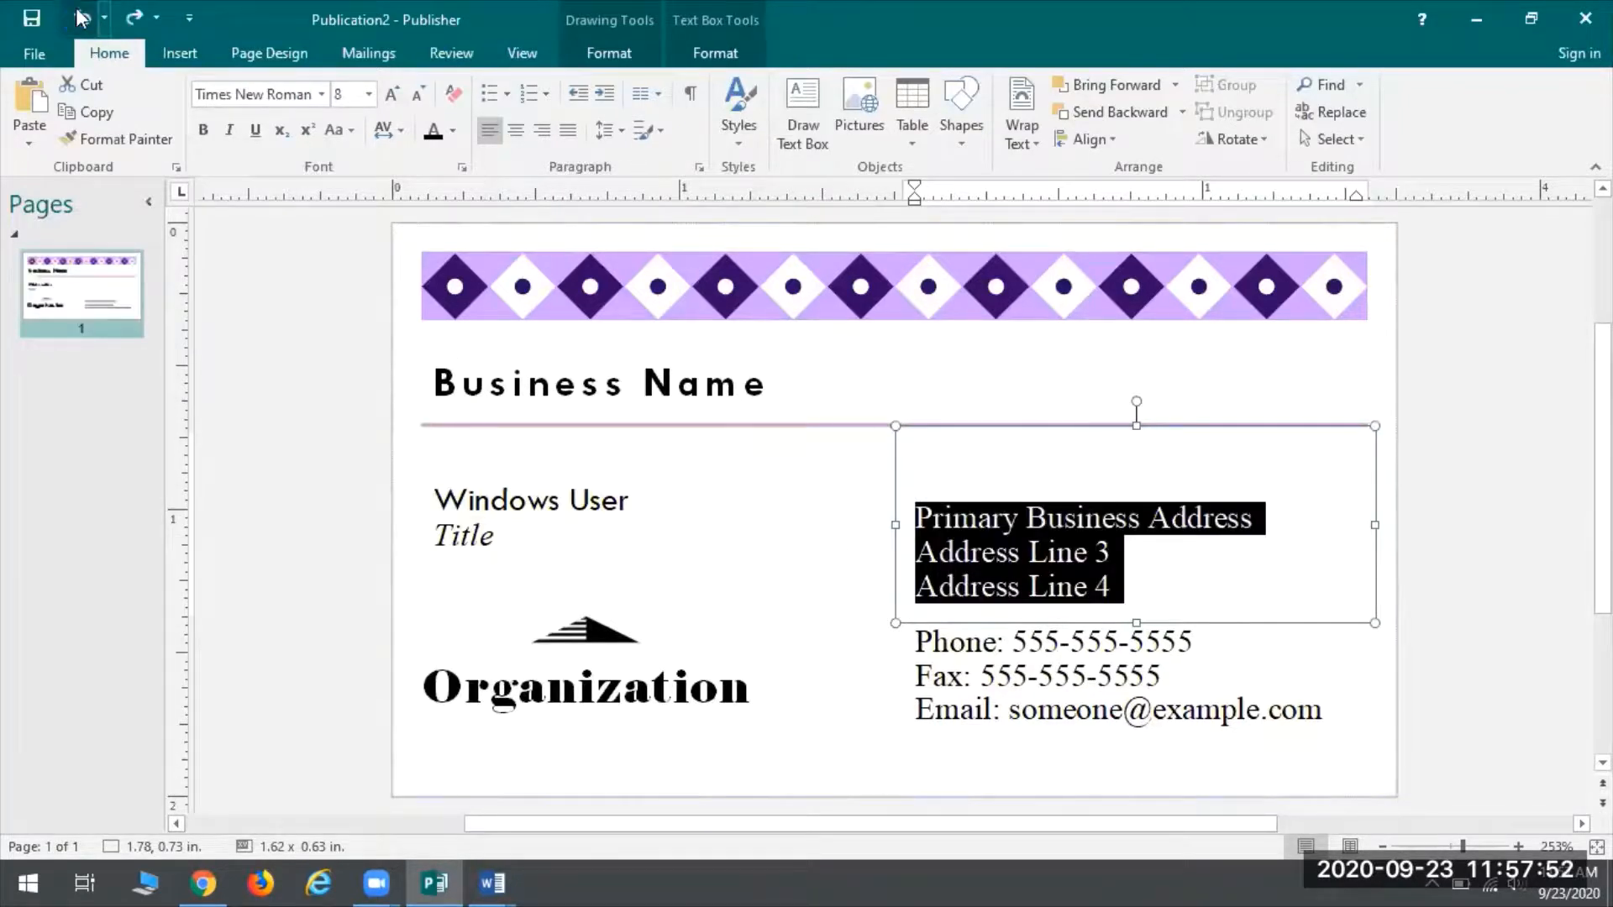
left_click(81, 18)
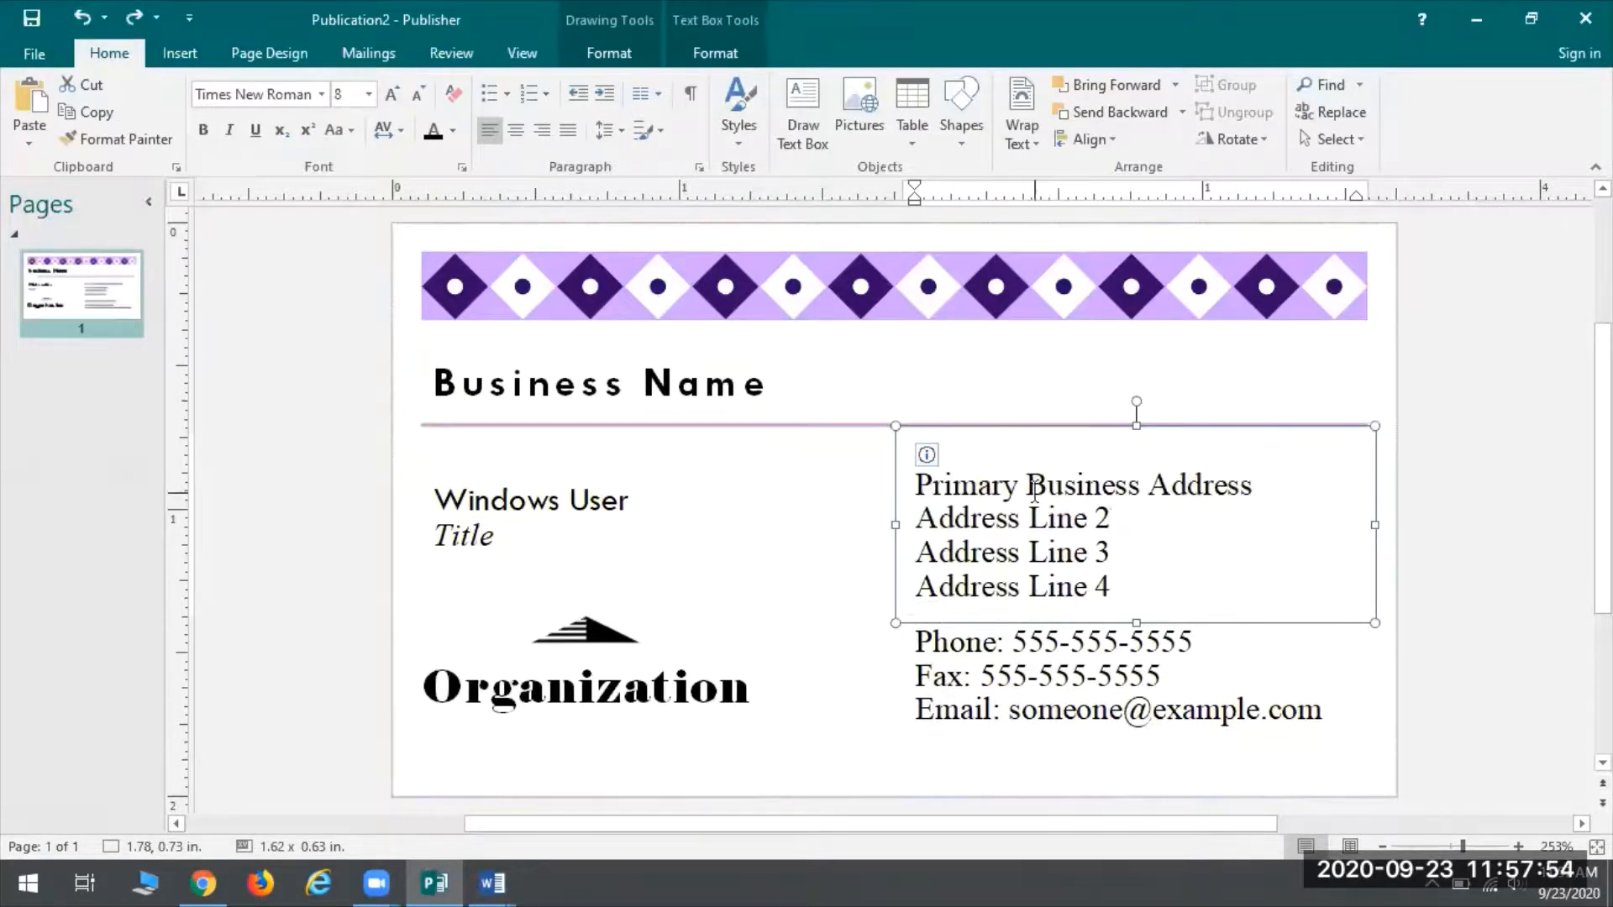
left_click(1103, 643)
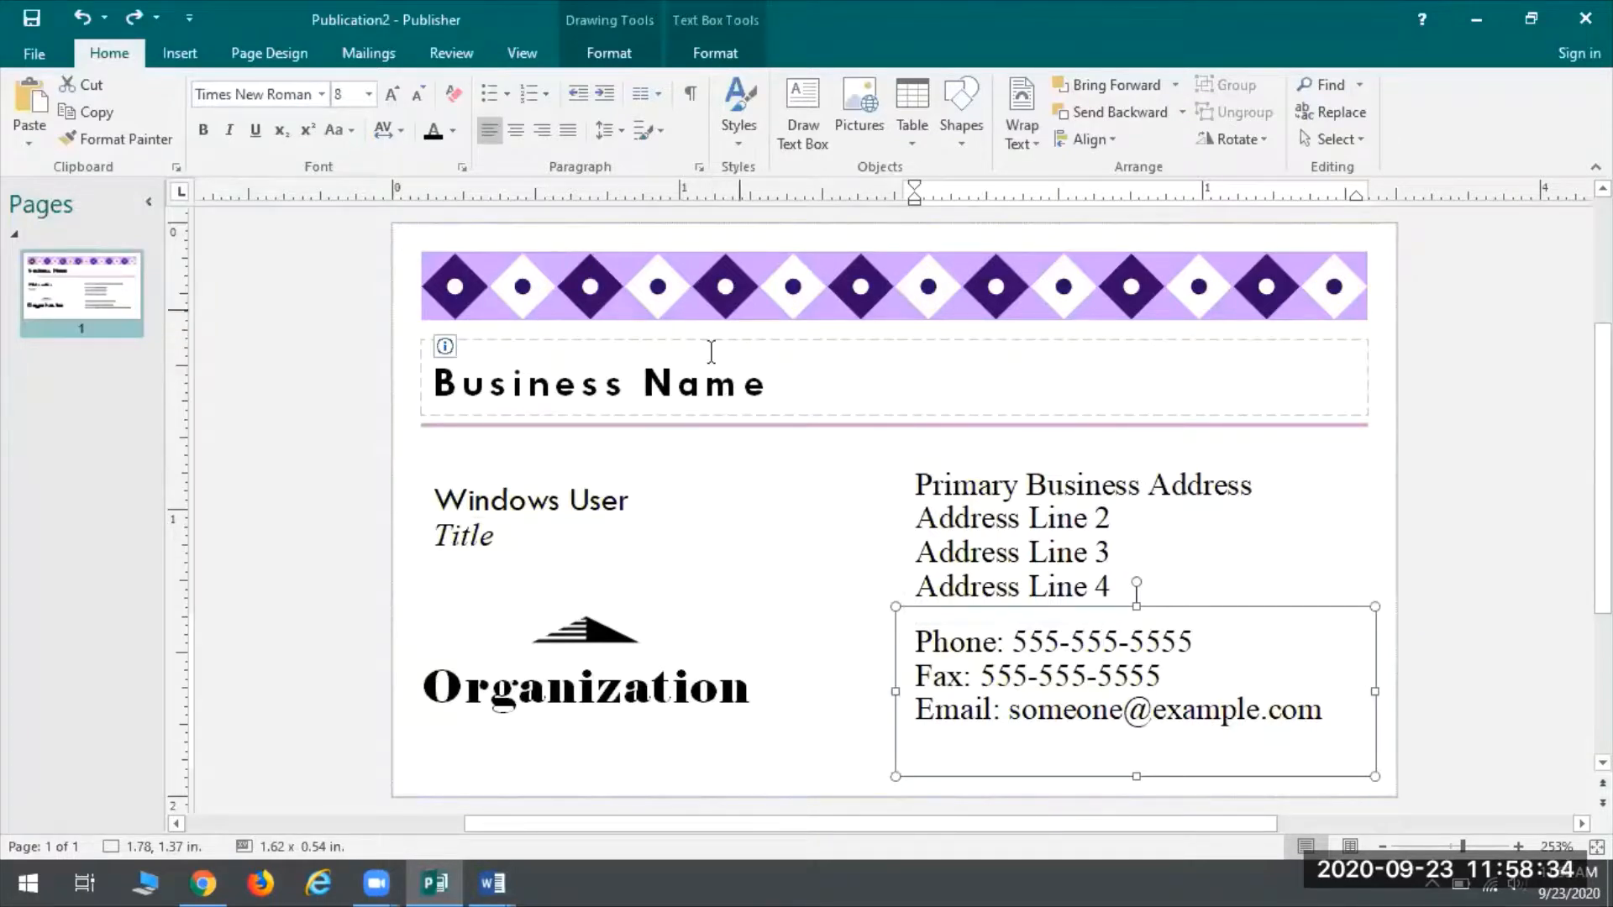
Replace the card's Business Name placeholder with 'Oak Creek Public Library'
left_click(746, 379)
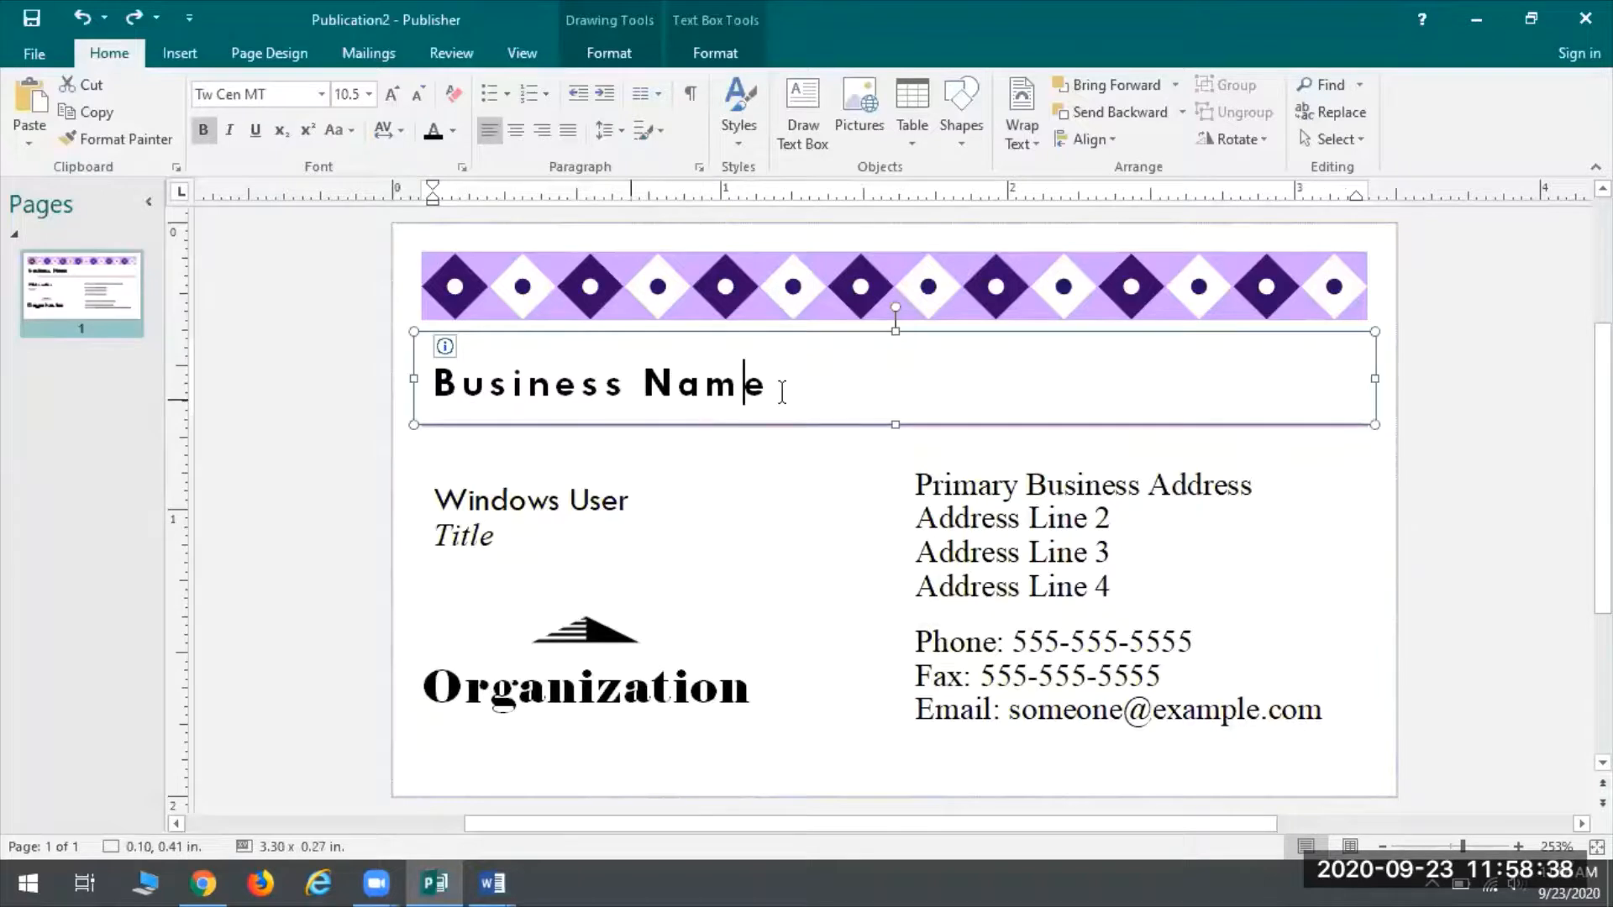
left_click_drag(790, 387, 495, 385)
left_click(820, 397)
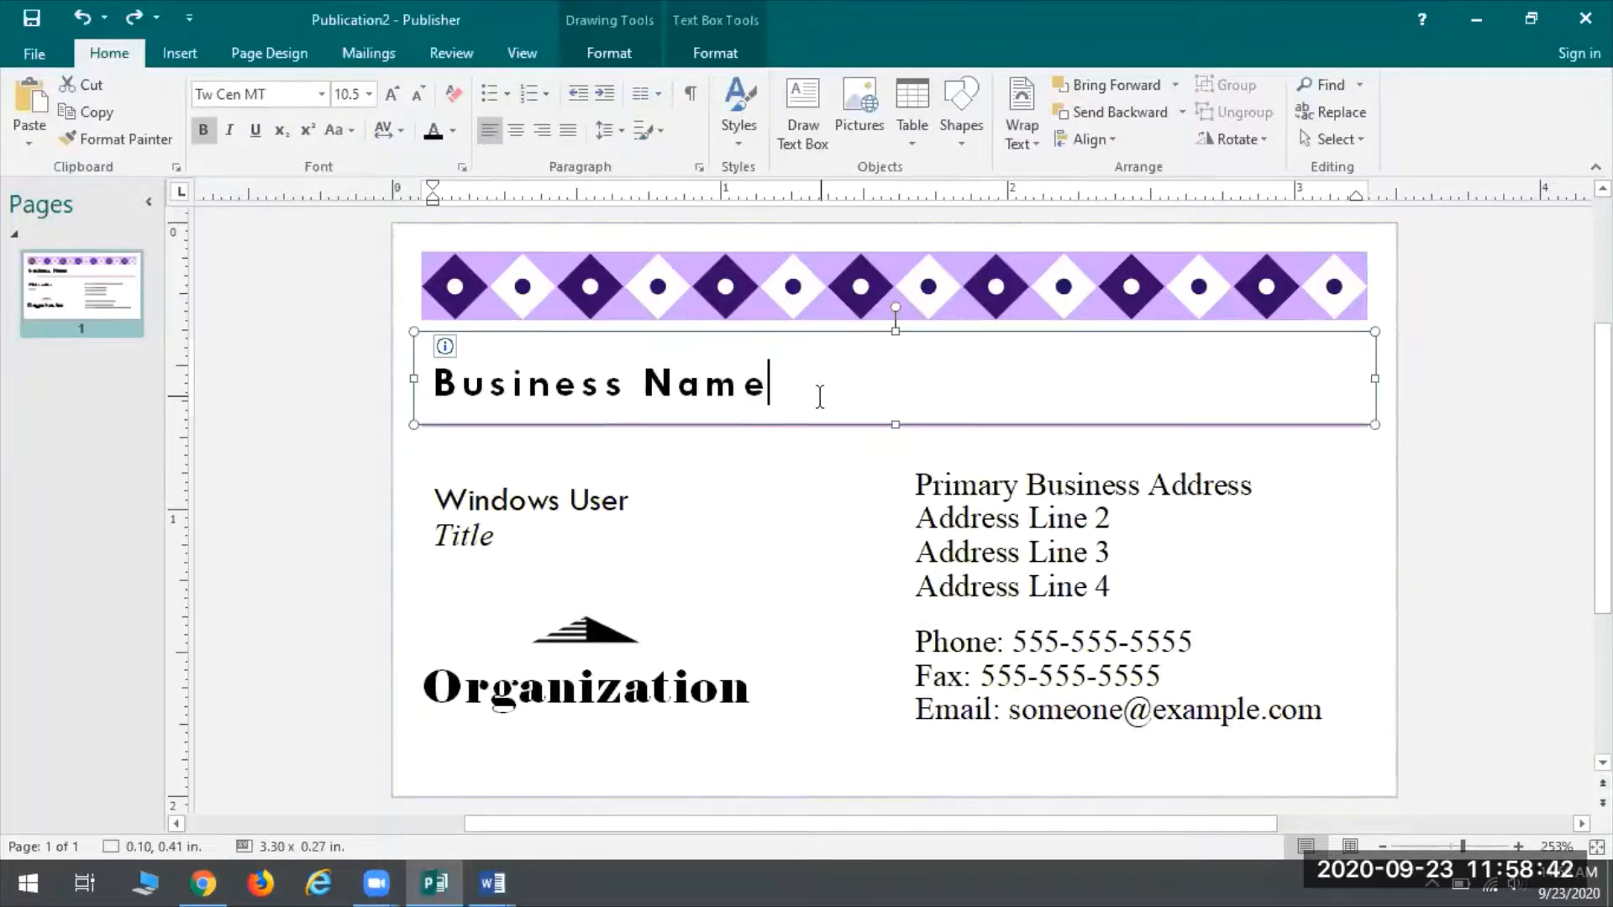
key("ctrl+a")
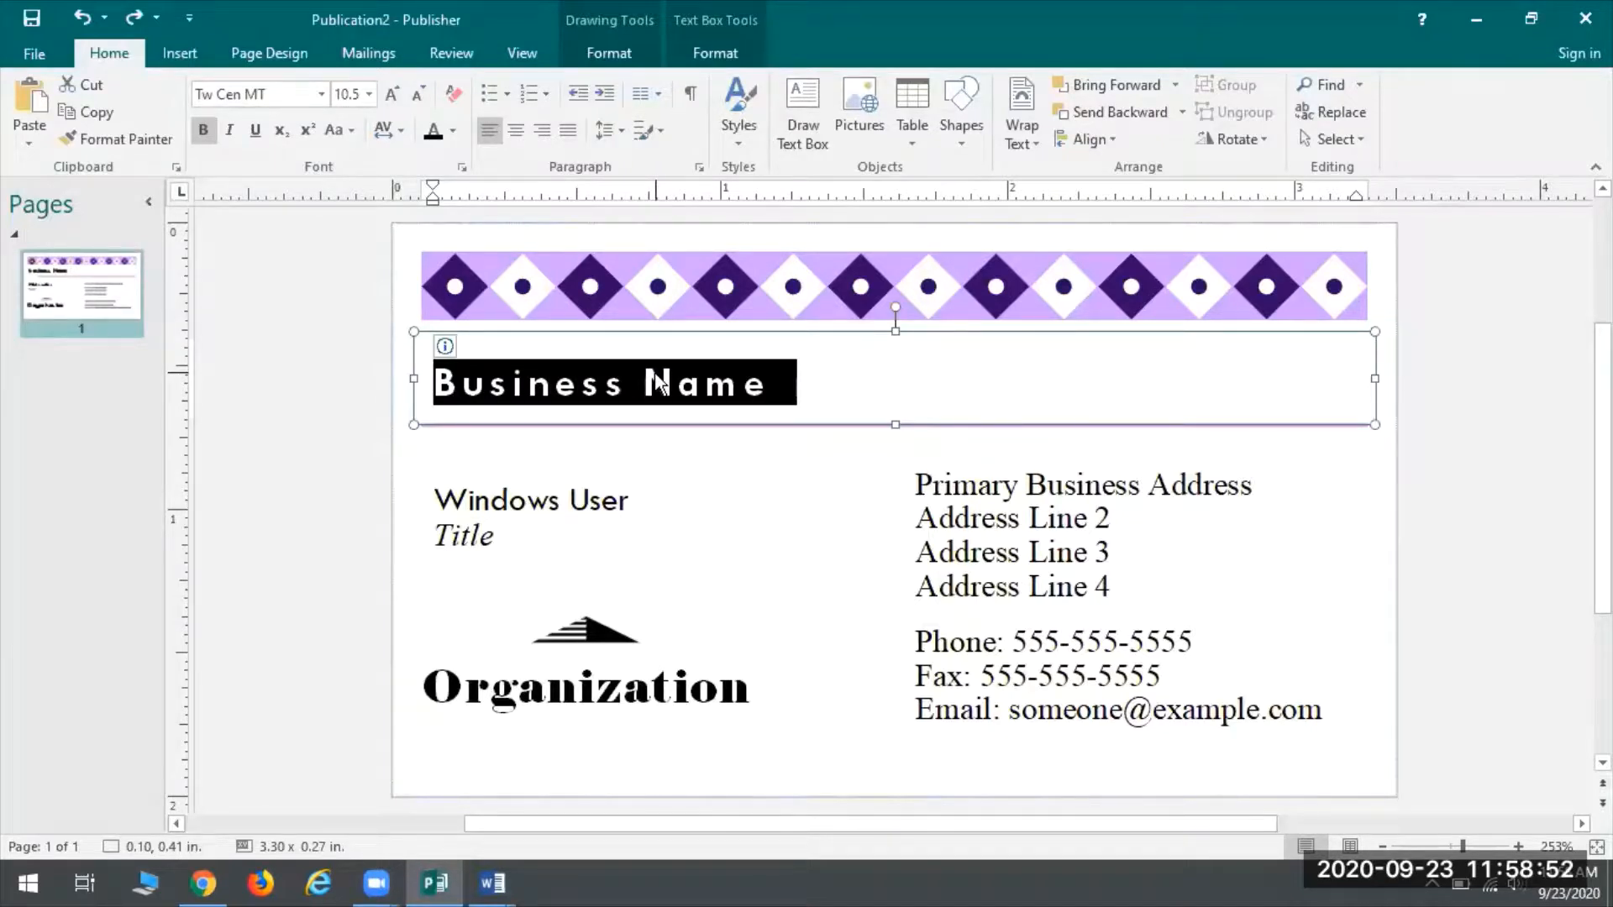
type("Oa")
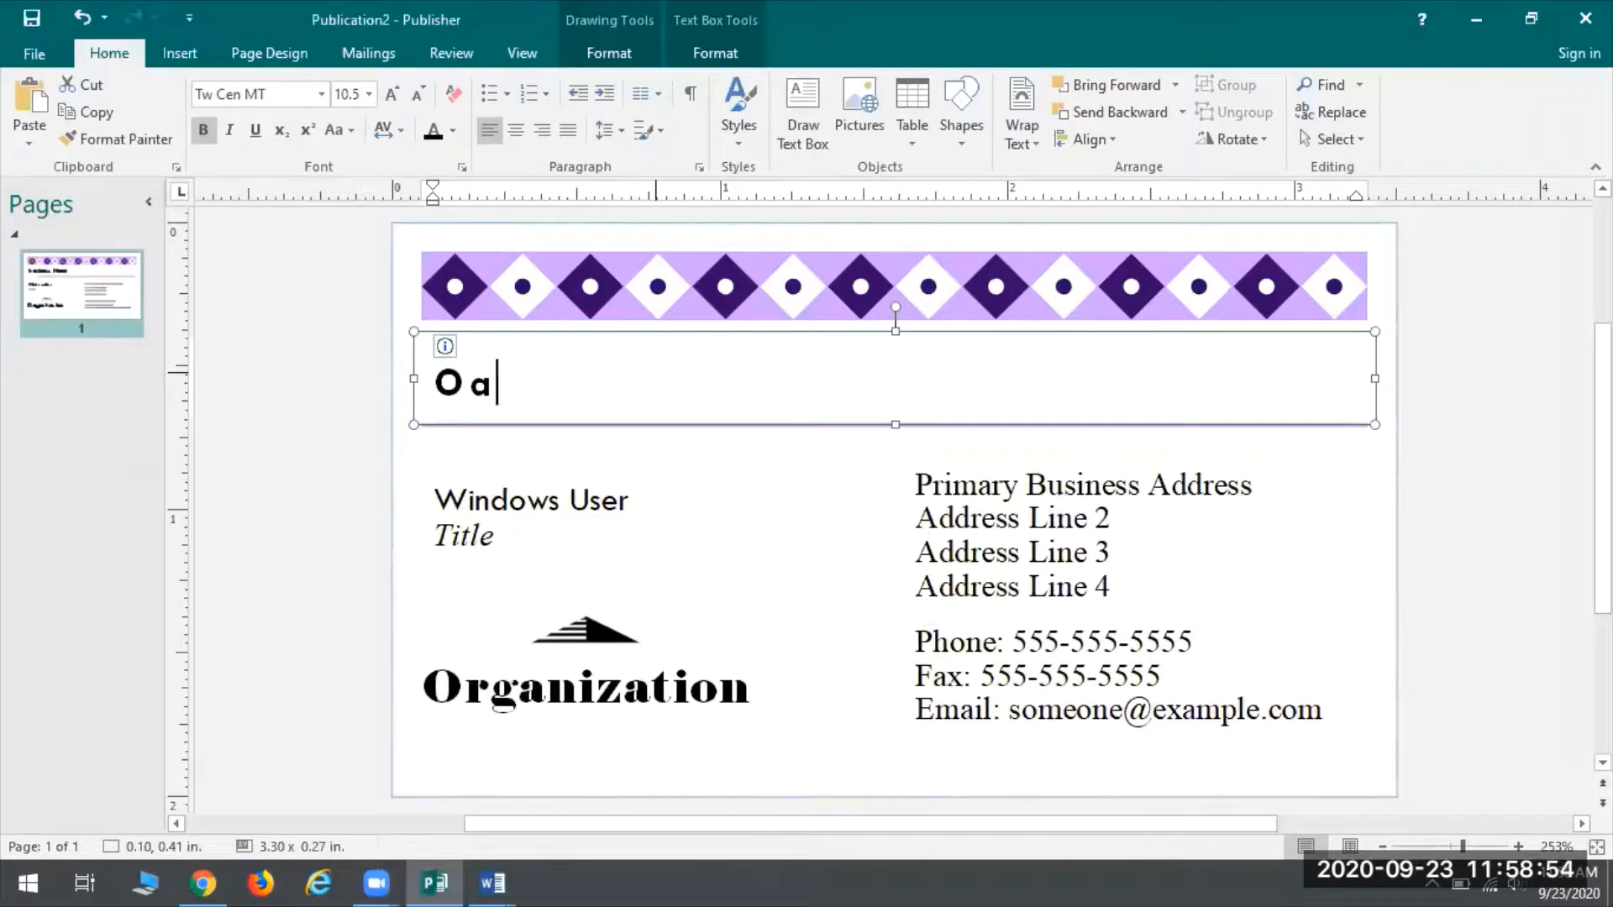
type("k Creek Public Library")
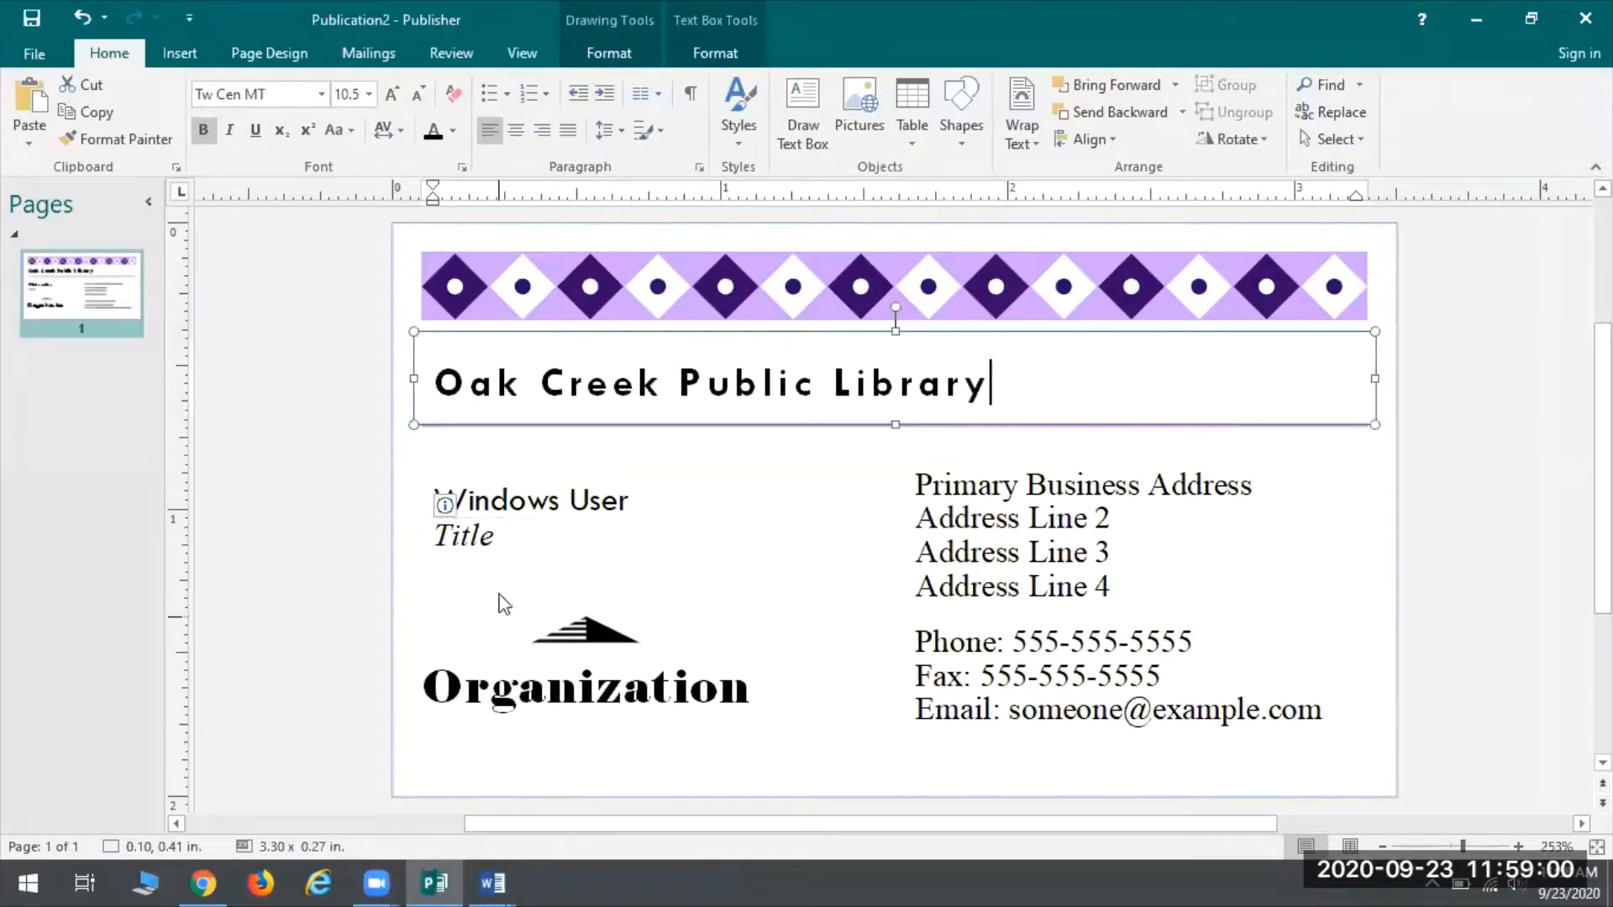
Replace 'Windows User' with the cardholder's full name and 'Title' with 'Avid Reader'
left_click(608, 483)
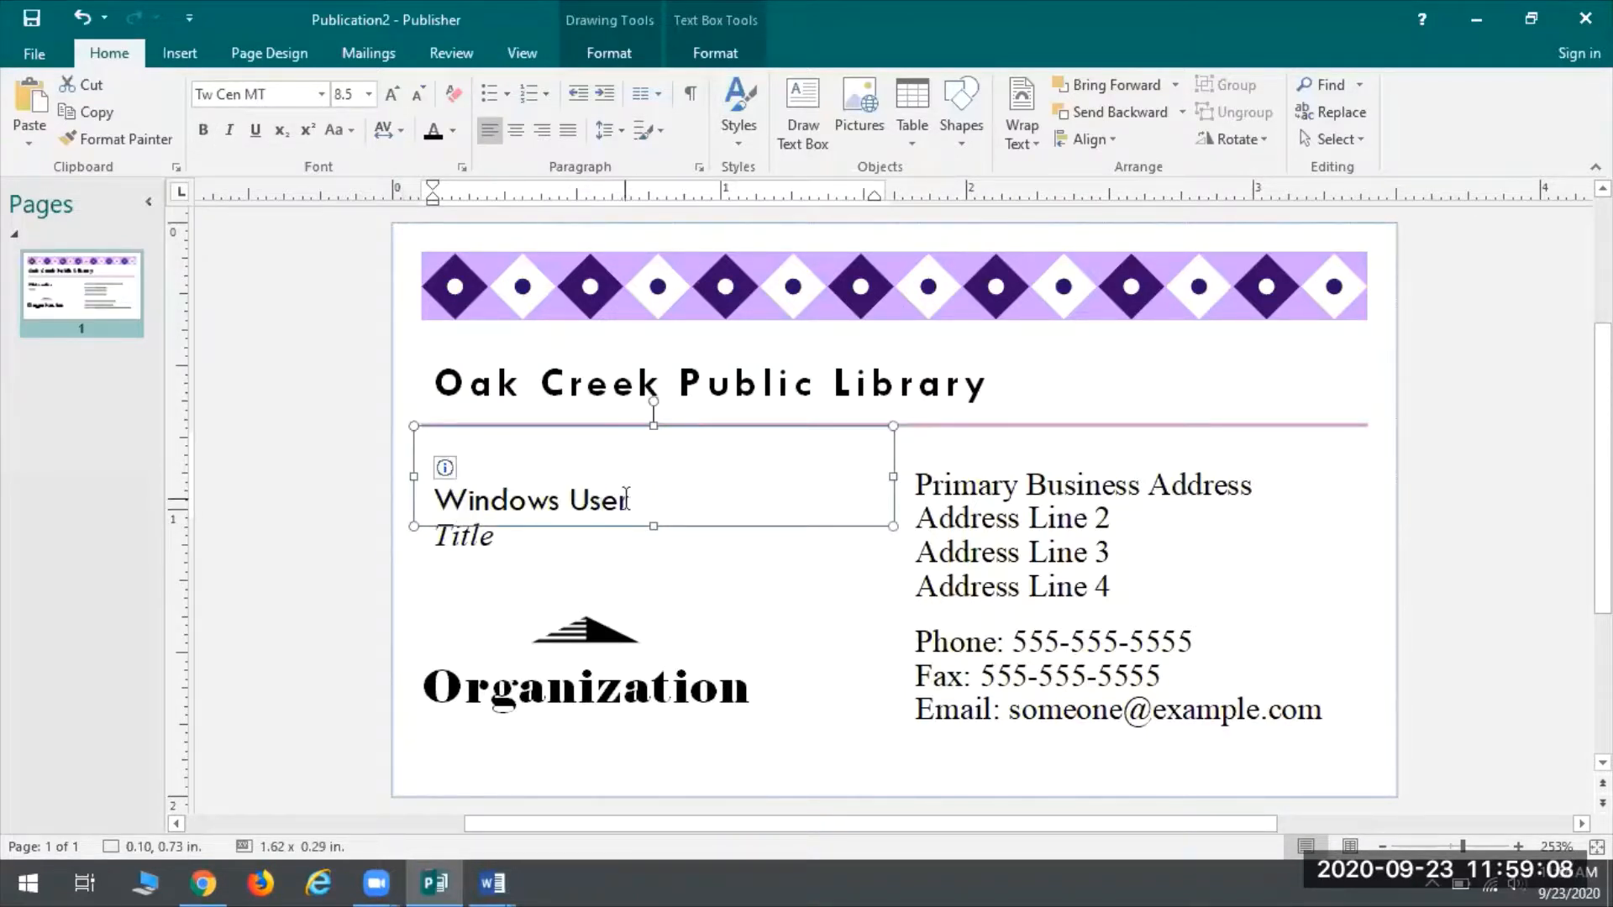
left_click_drag(647, 500, 432, 499)
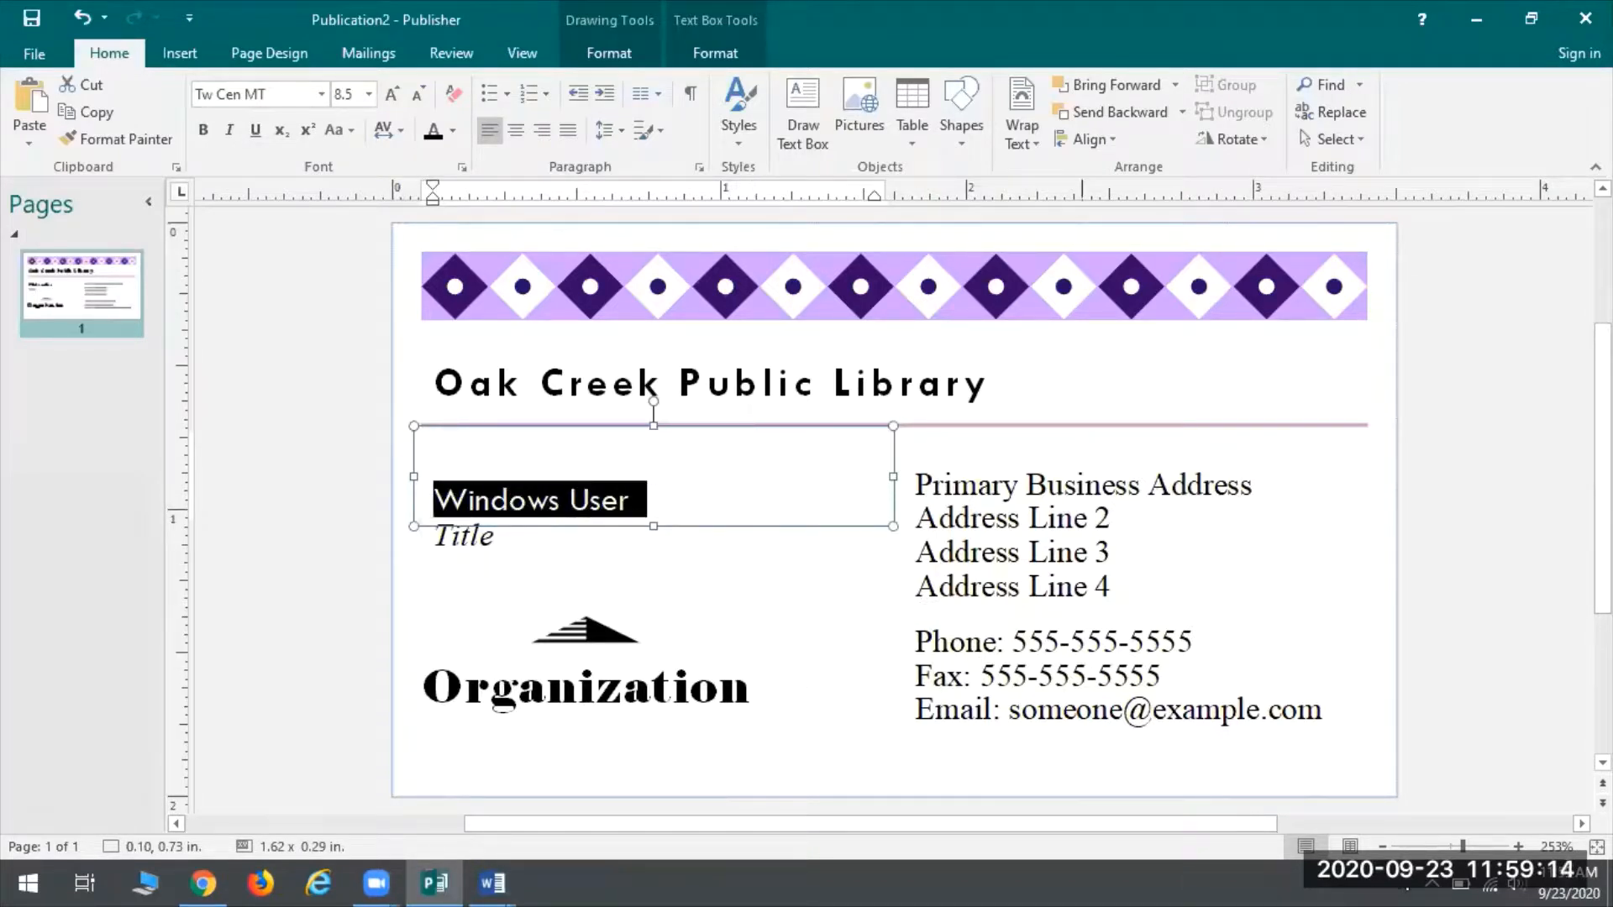
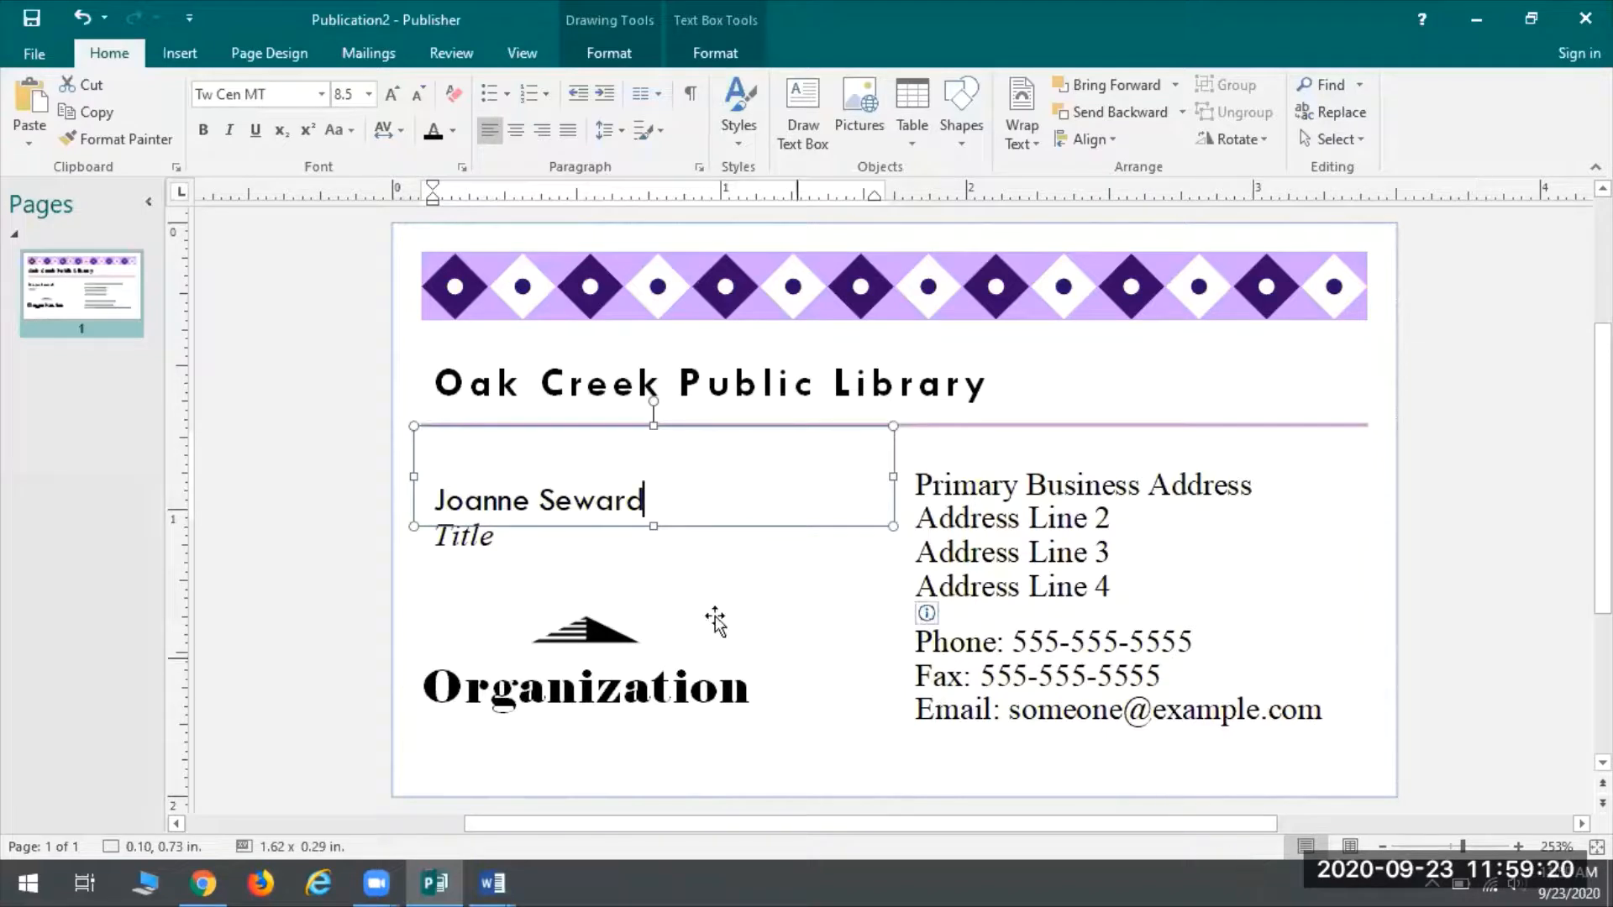
left_click(471, 538)
left_click_drag(532, 540, 431, 539)
type("Avid Reader")
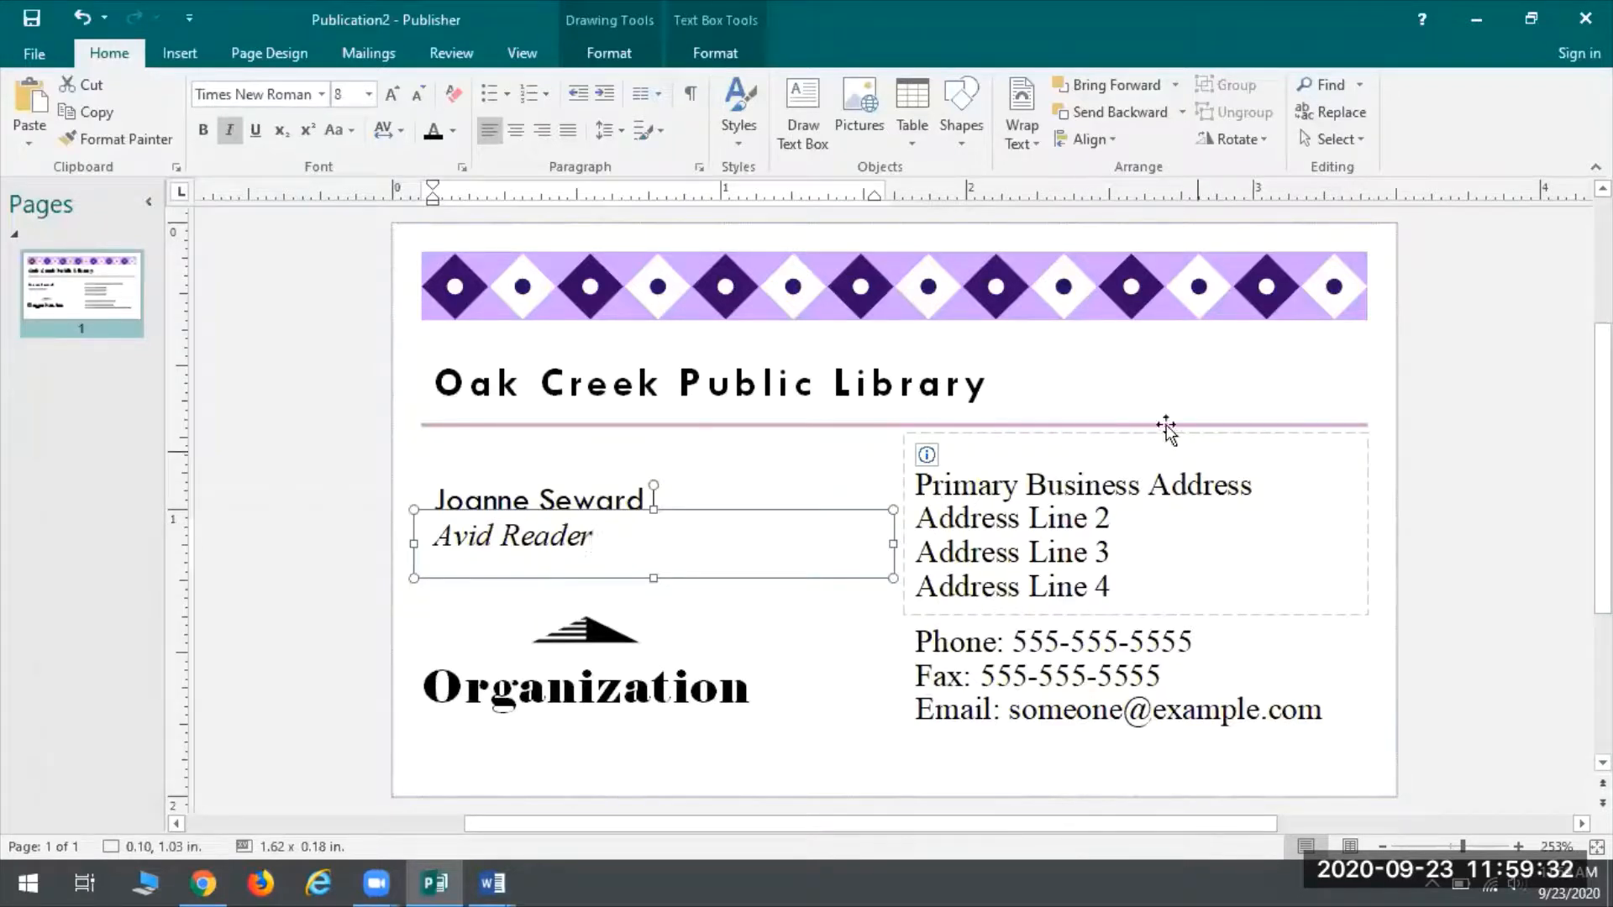
left_click(1046, 494)
Overwrite all placeholder address lines with the street line, then a city, state and ZIP line
left_click(1048, 485)
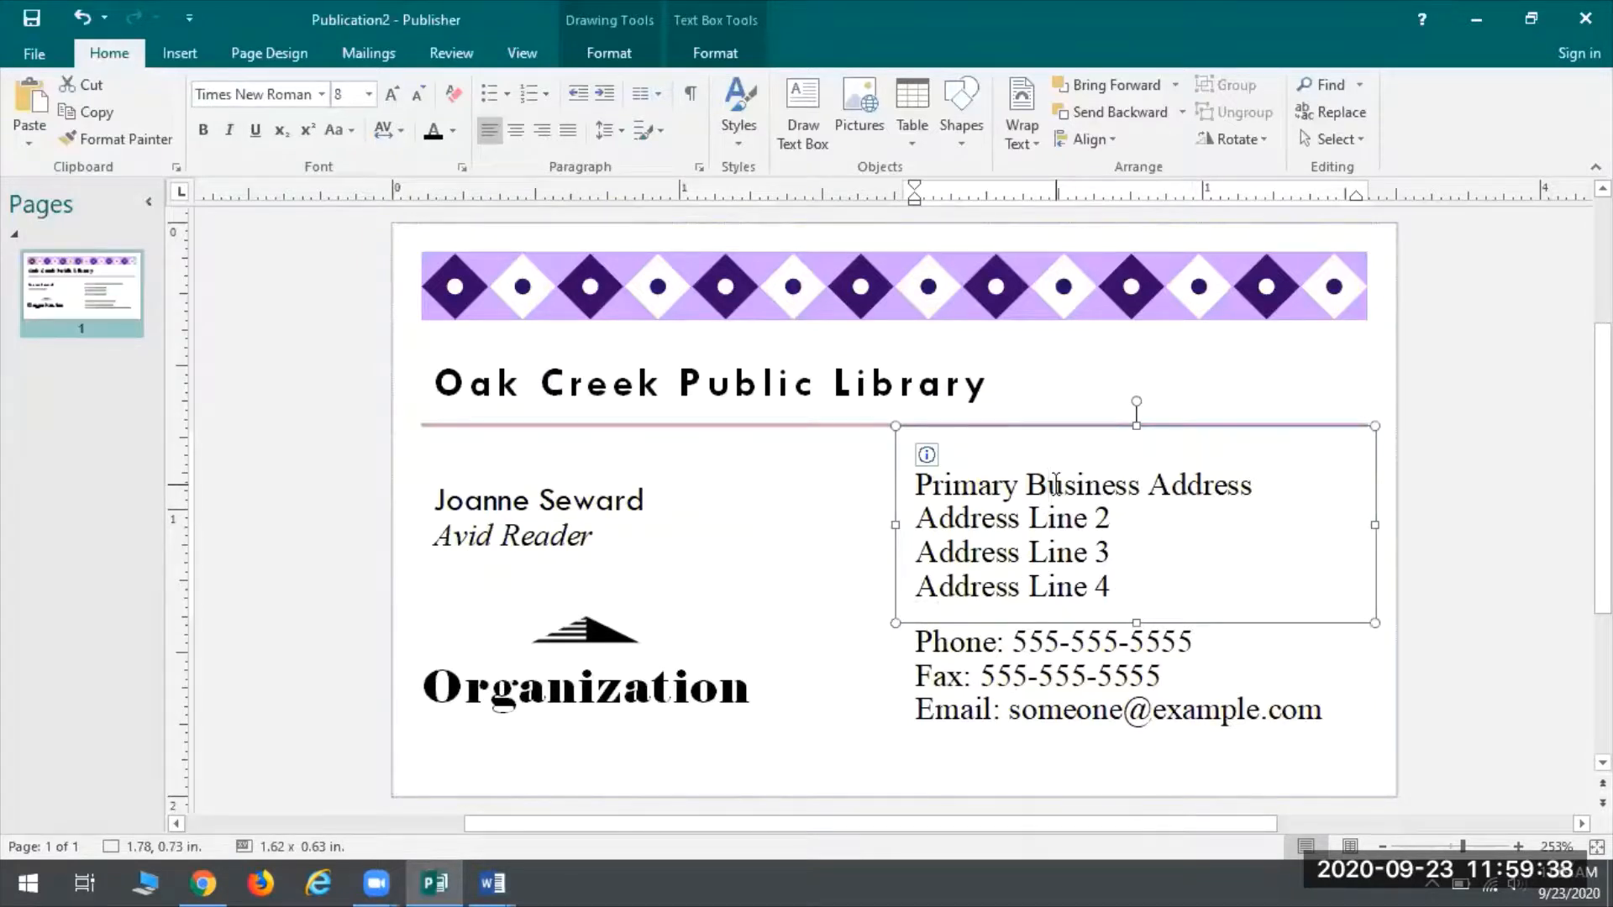
key("ctrl+a")
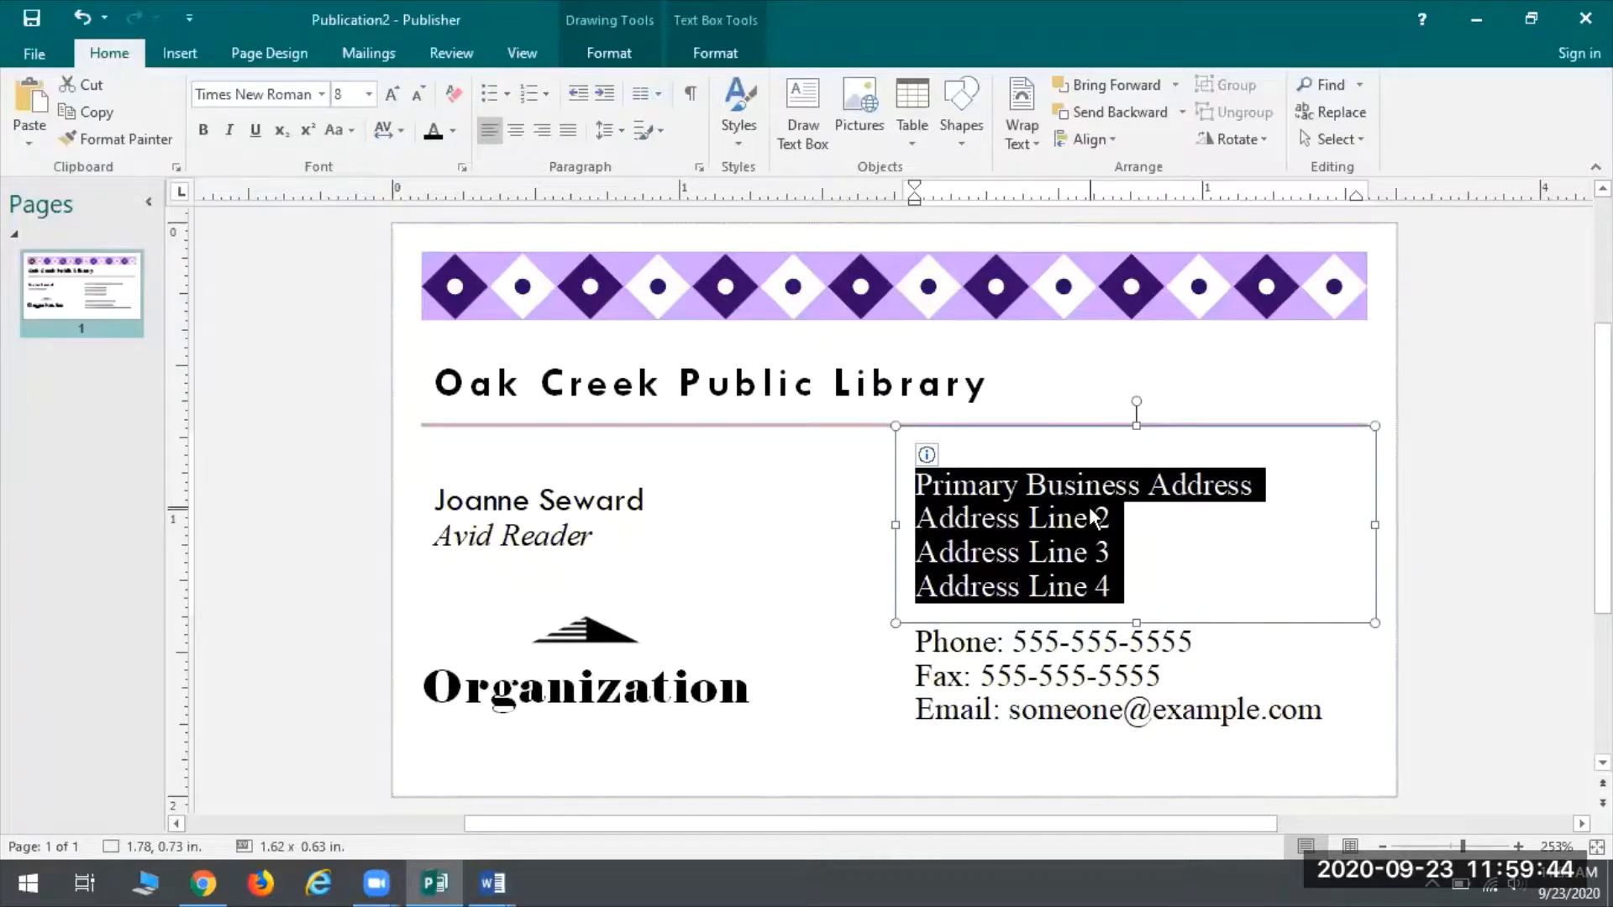
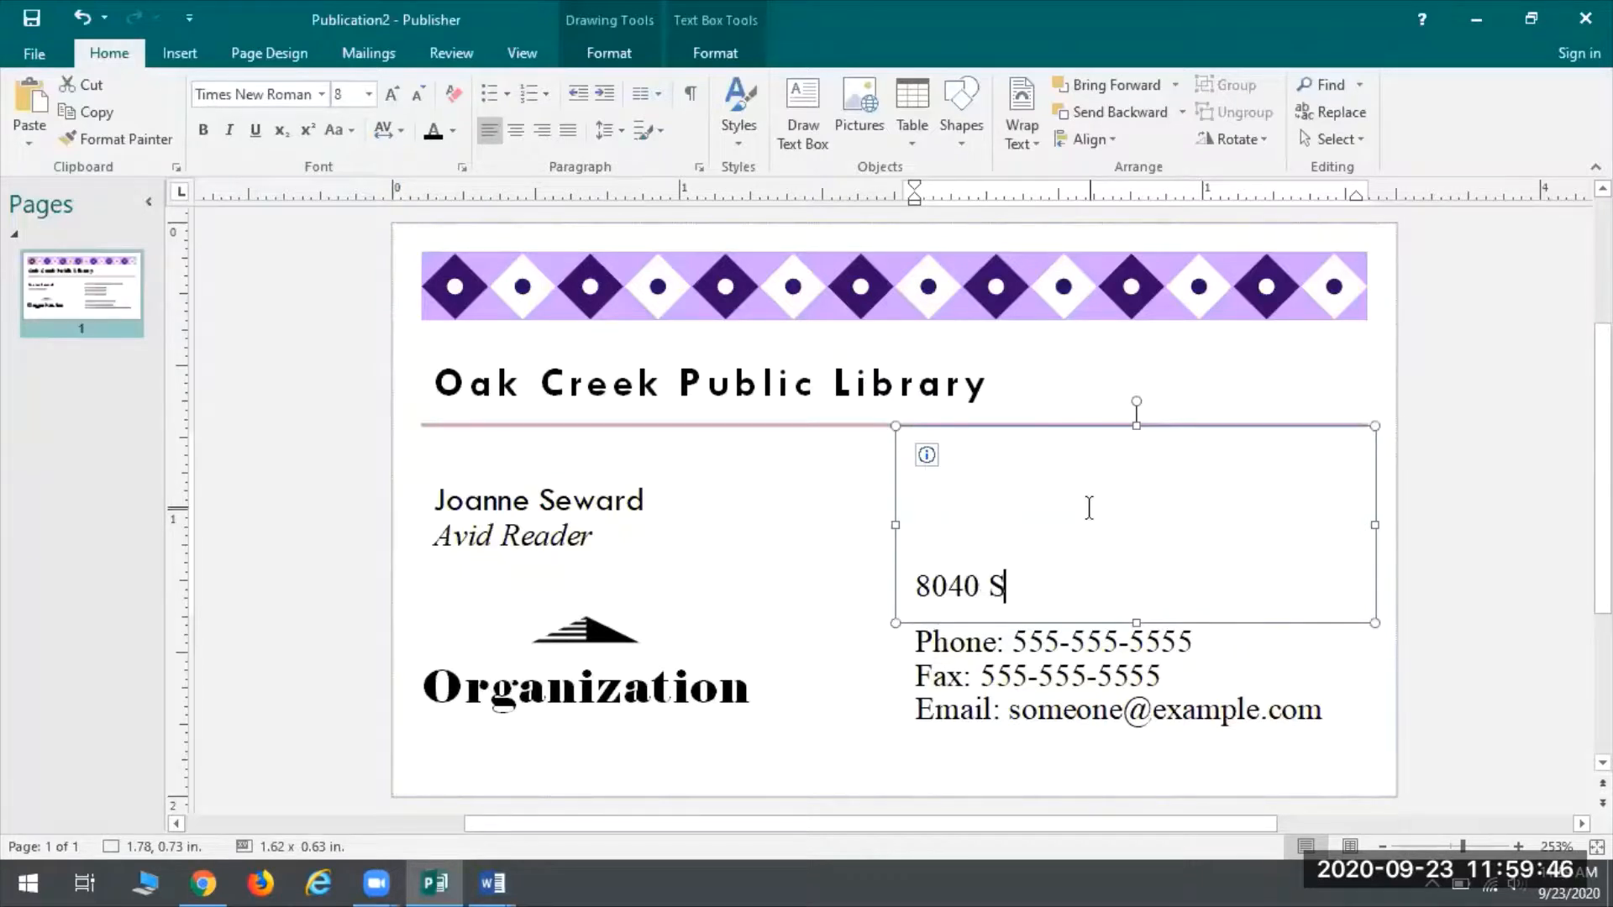
key("Return")
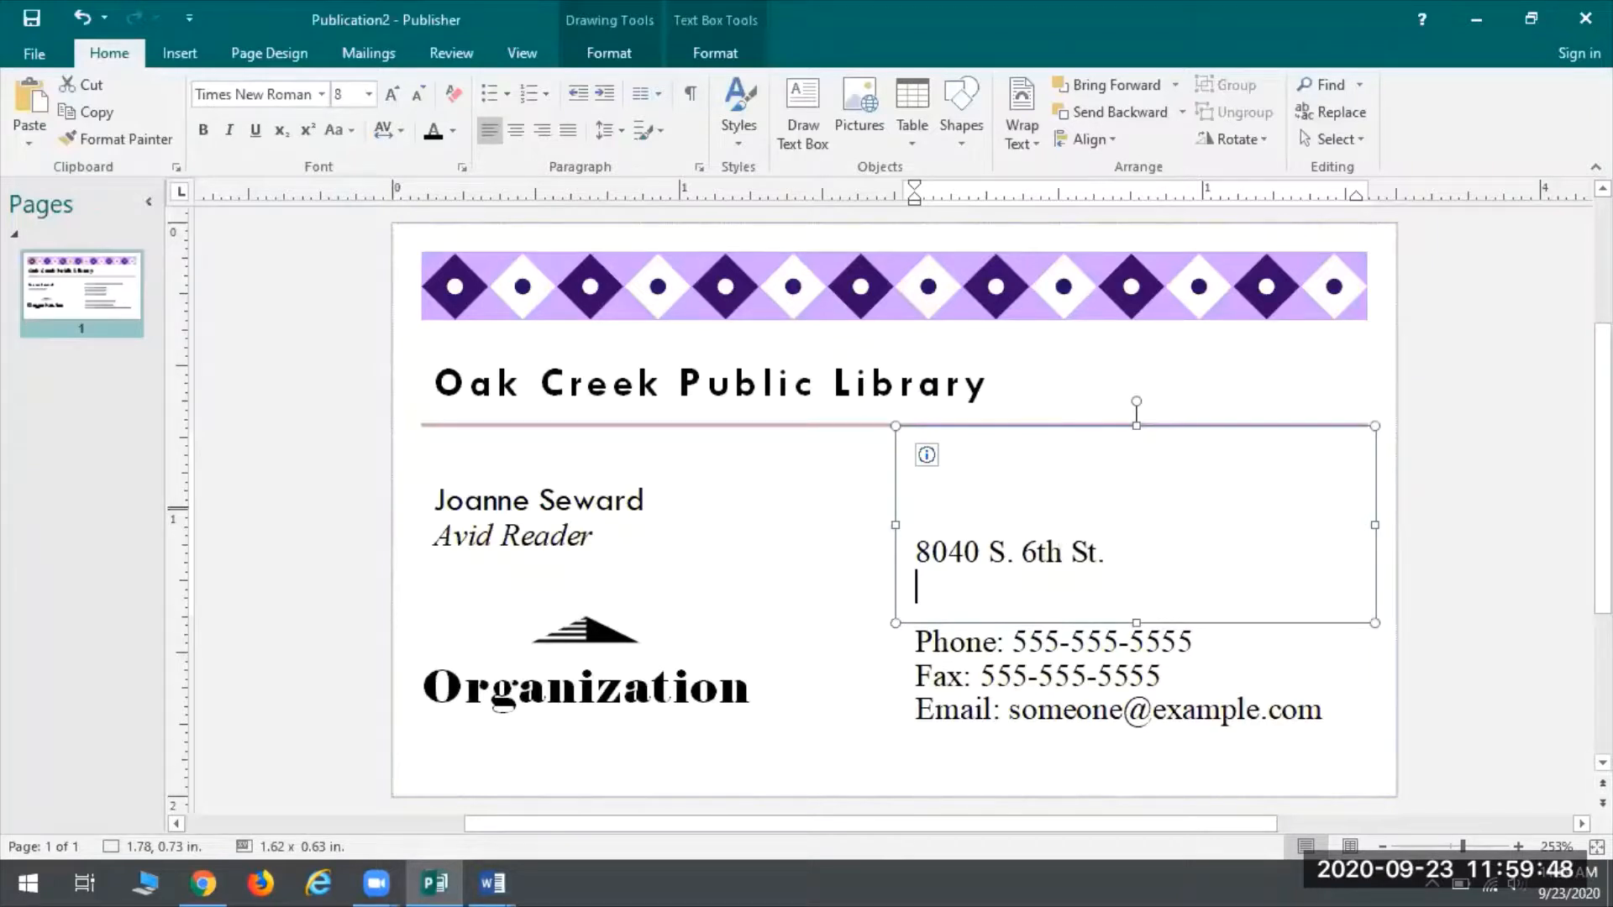
type("Oak")
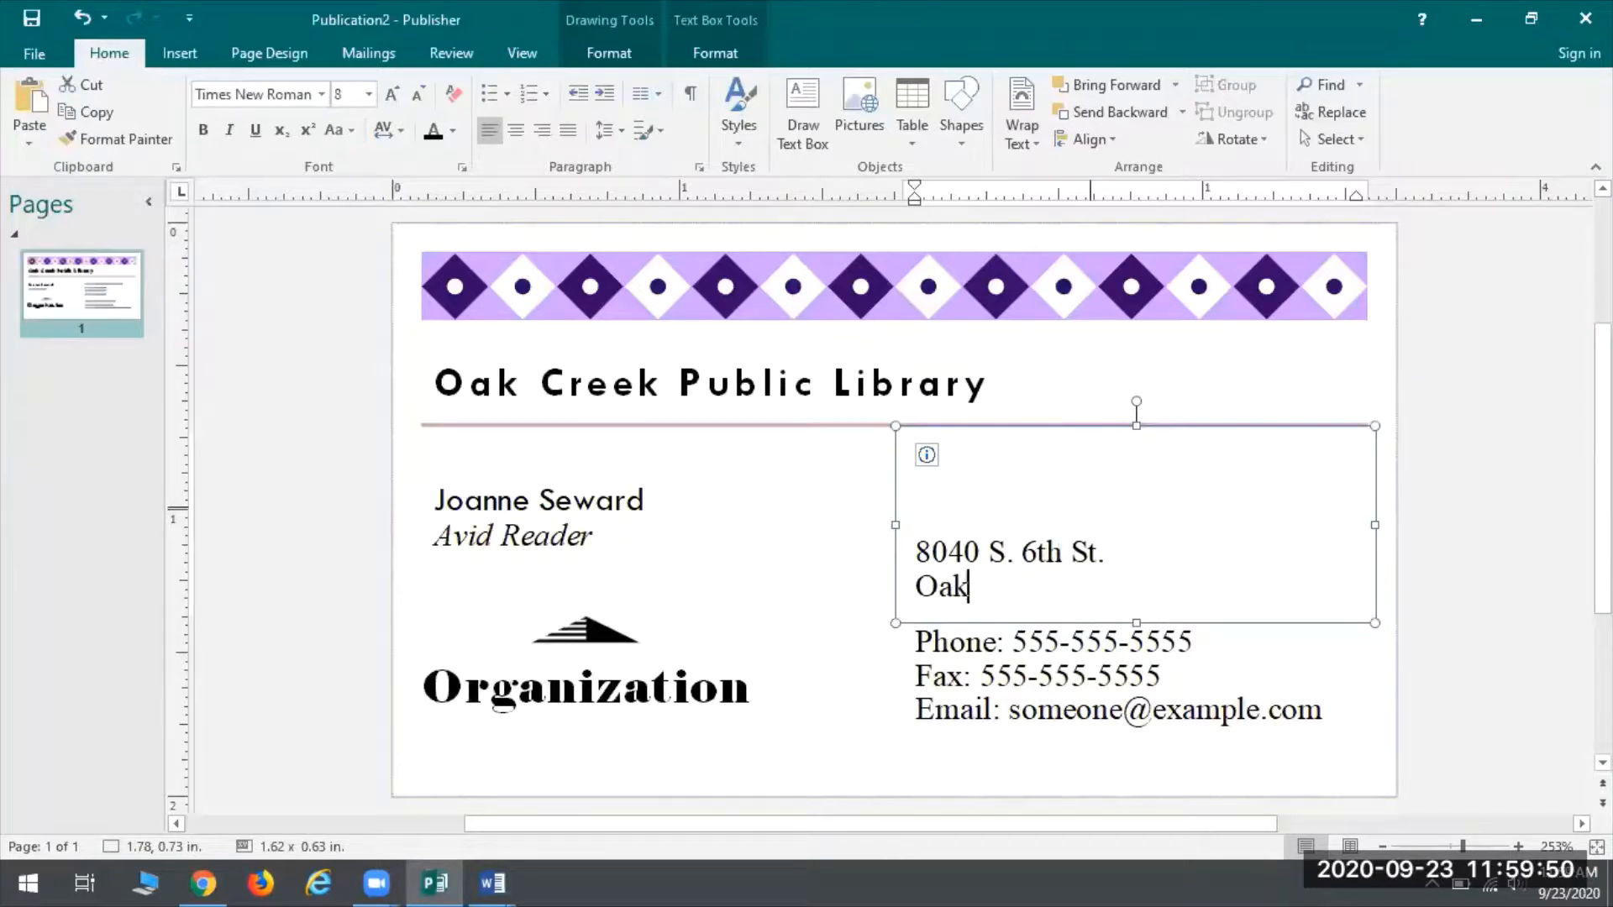
type(" Creek, WI 53154")
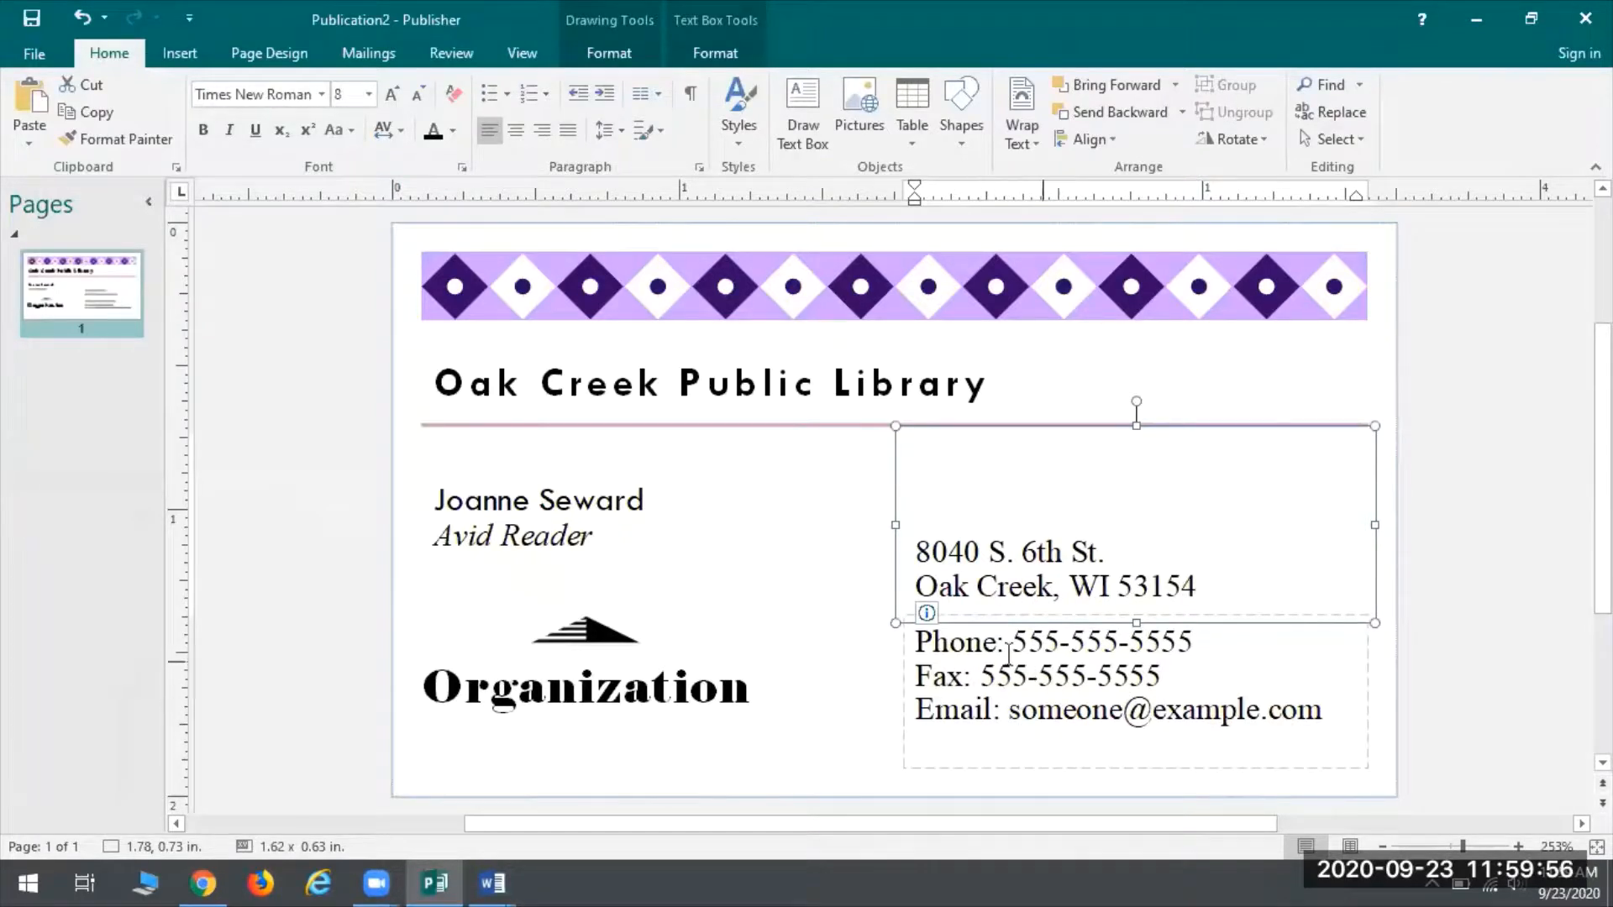
Replace the placeholder phone number with the library's real phone number
left_click(1057, 640)
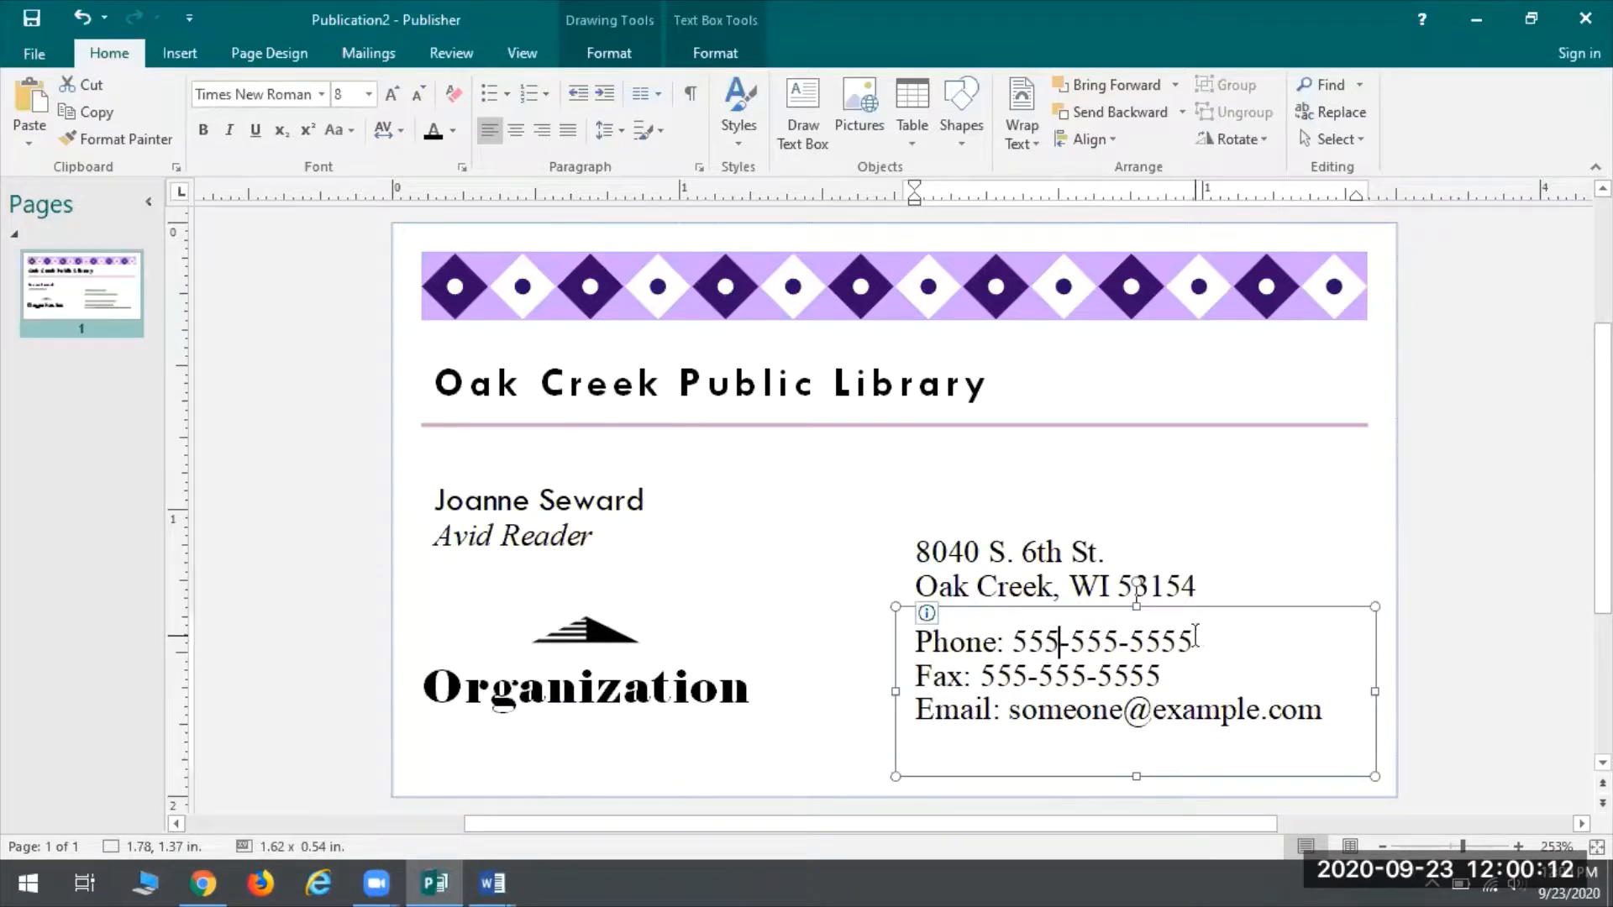
left_click_drag(1191, 642, 1039, 645)
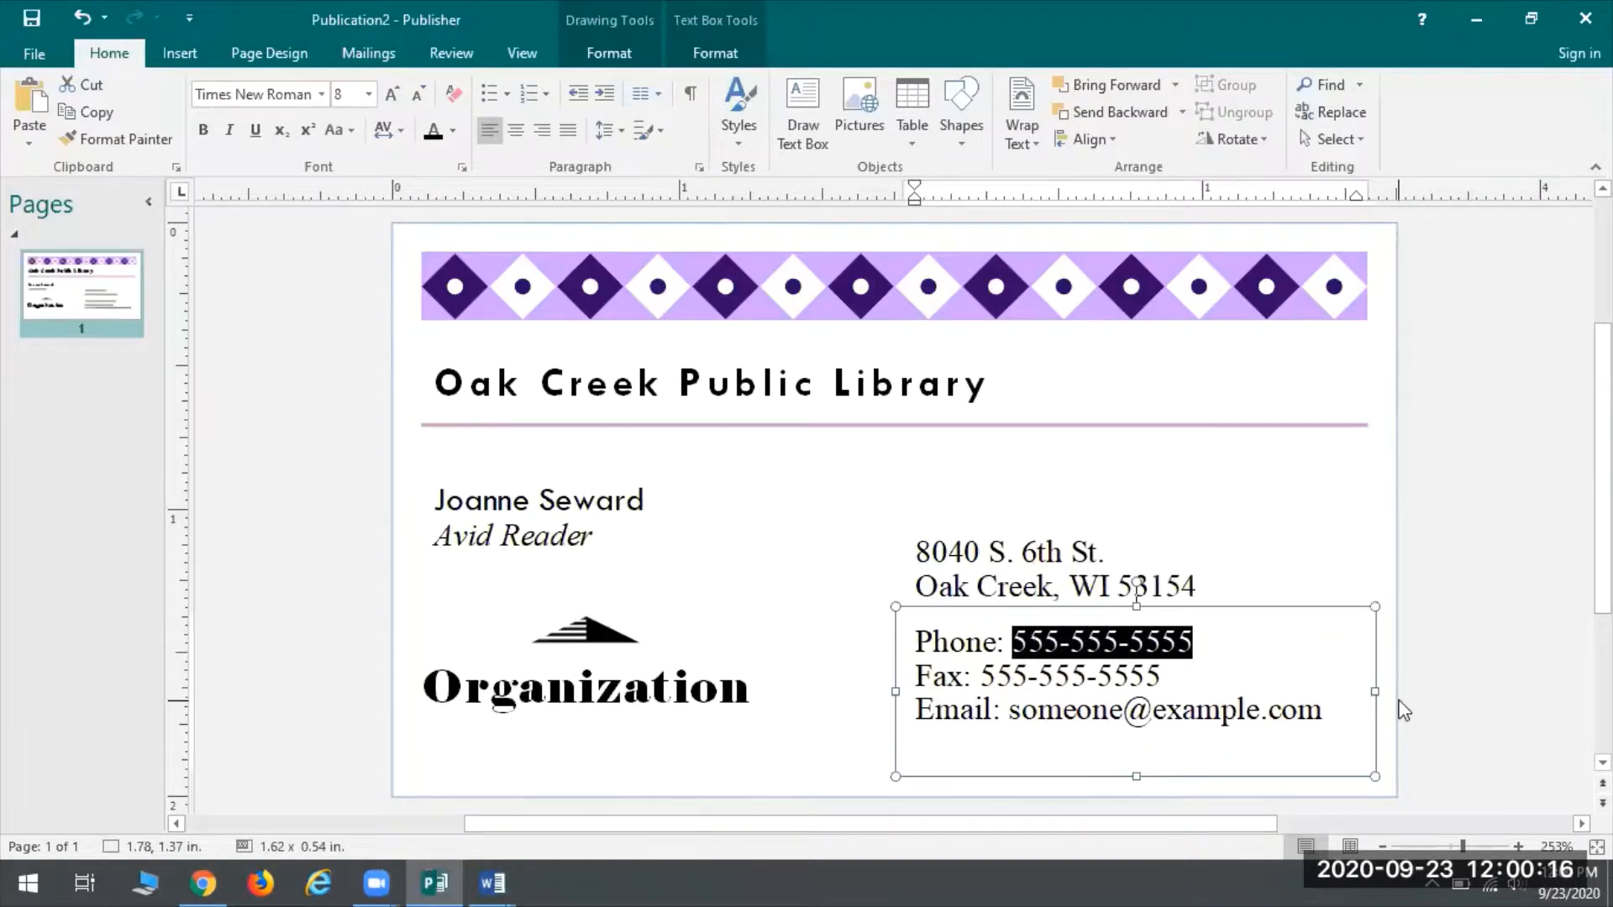
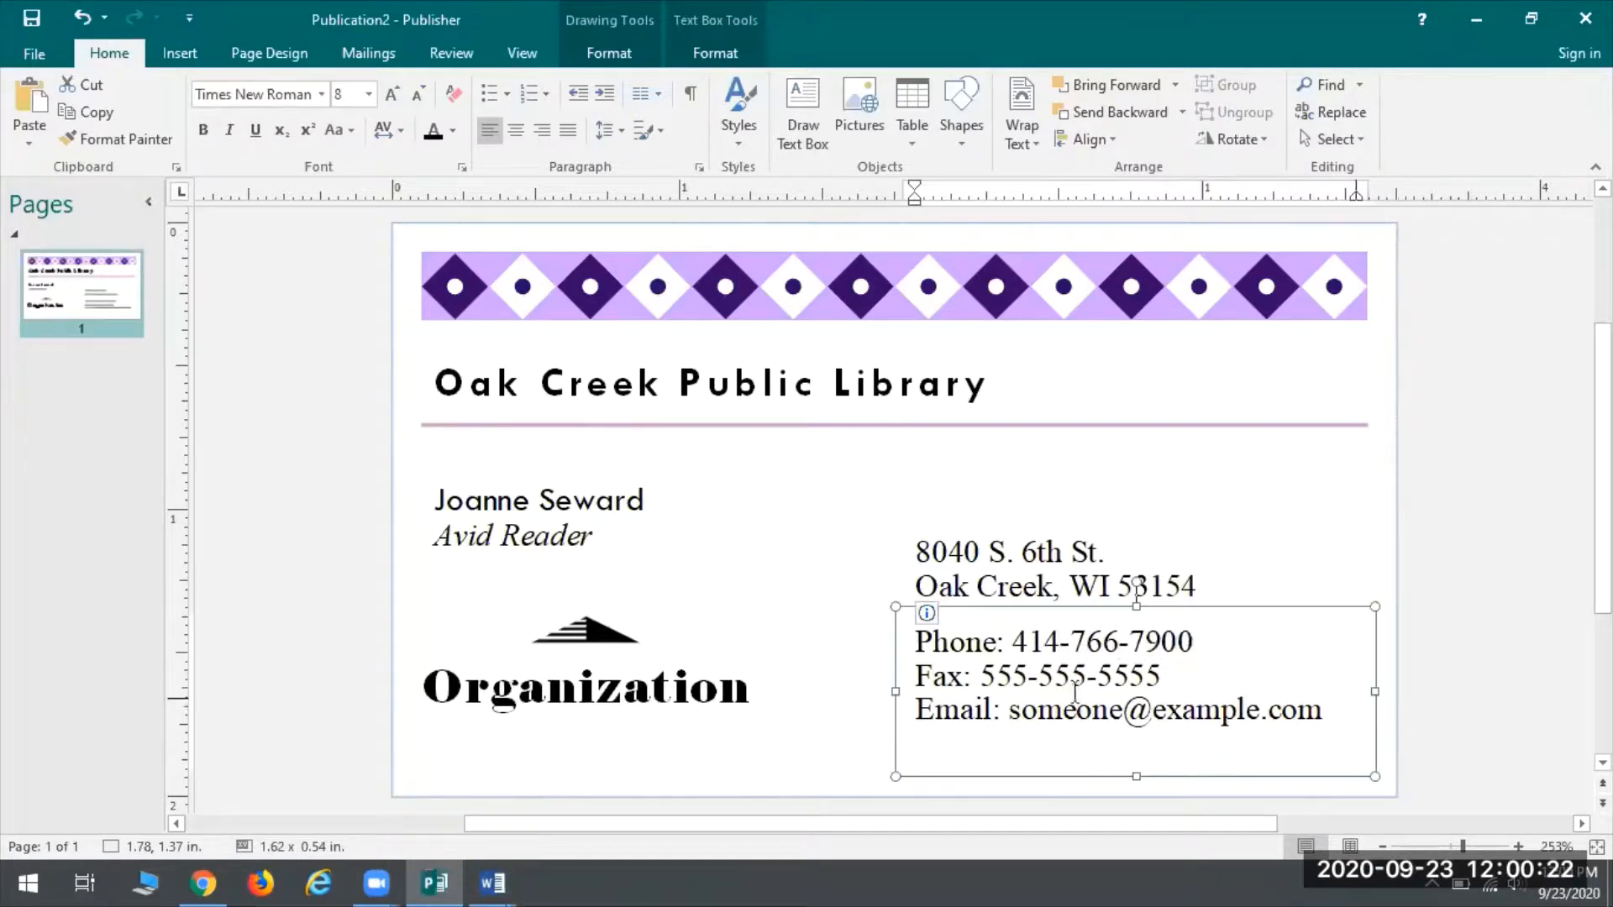
Delete the entire fax line from the contact text
key("ctrl+a")
left_click(1120, 675)
left_click_drag(1156, 675, 914, 676)
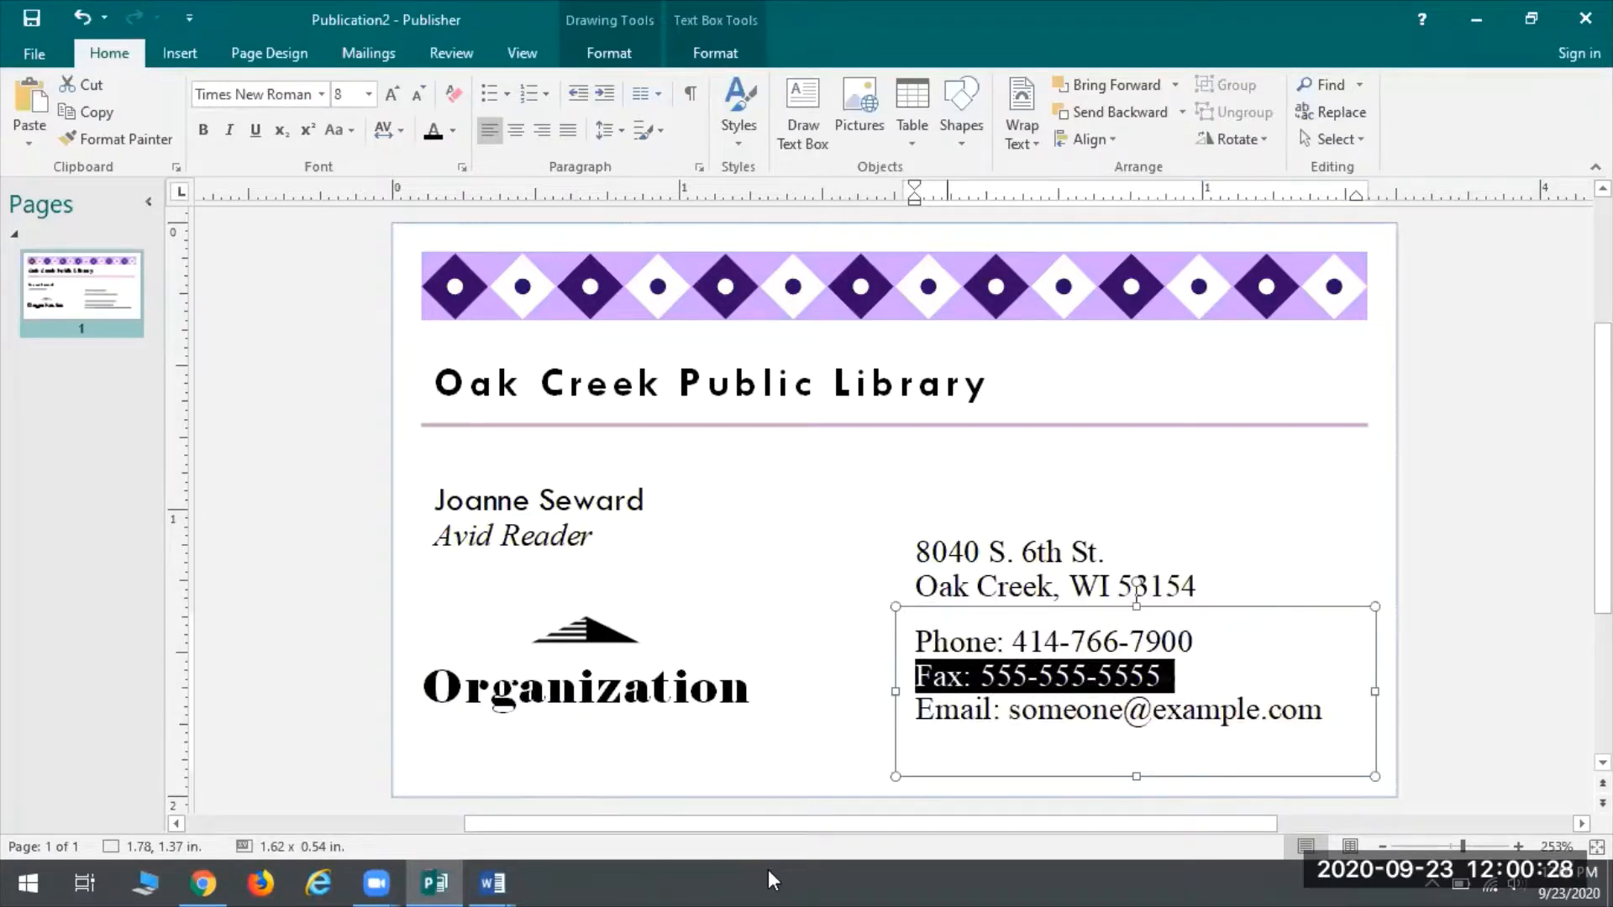
key("Delete")
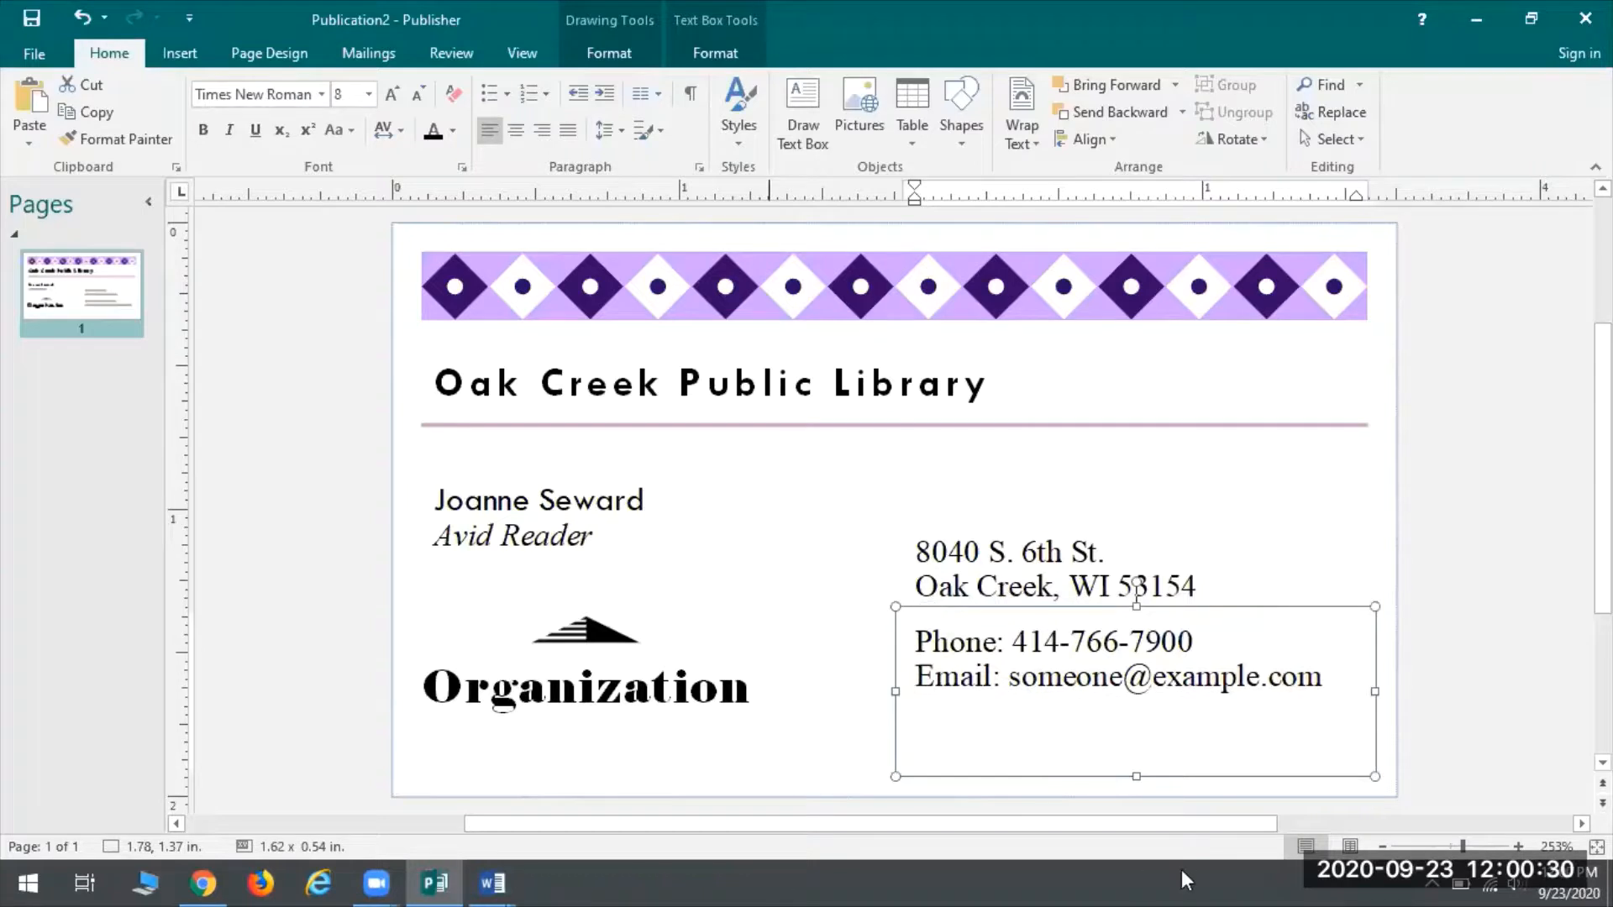